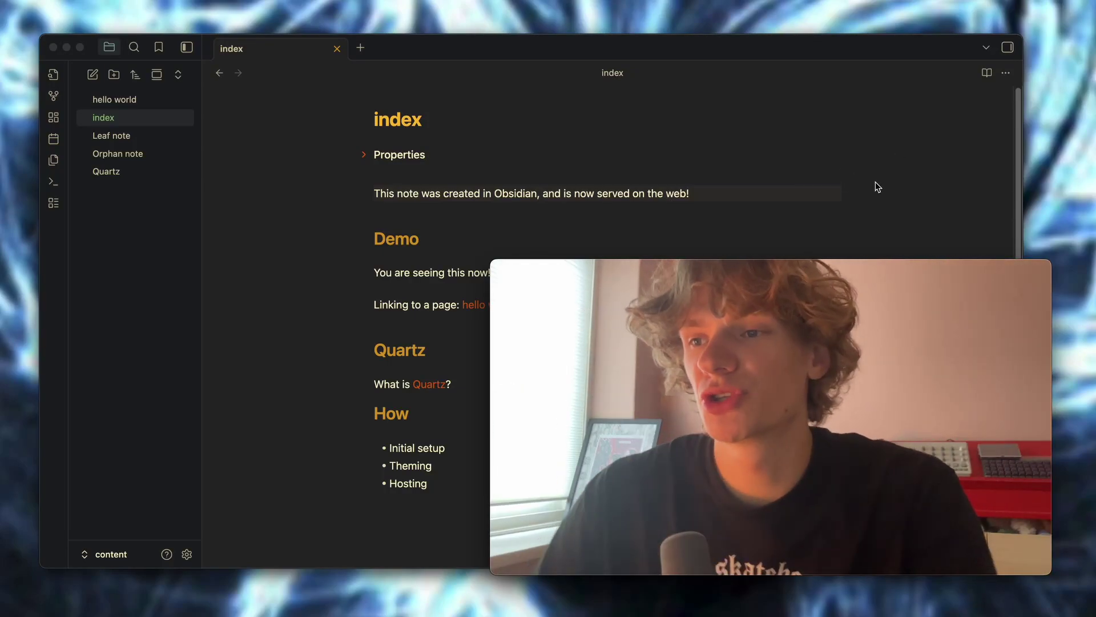
- Look over the headings, links and list in the index note
drag(490, 260, 661, 378)
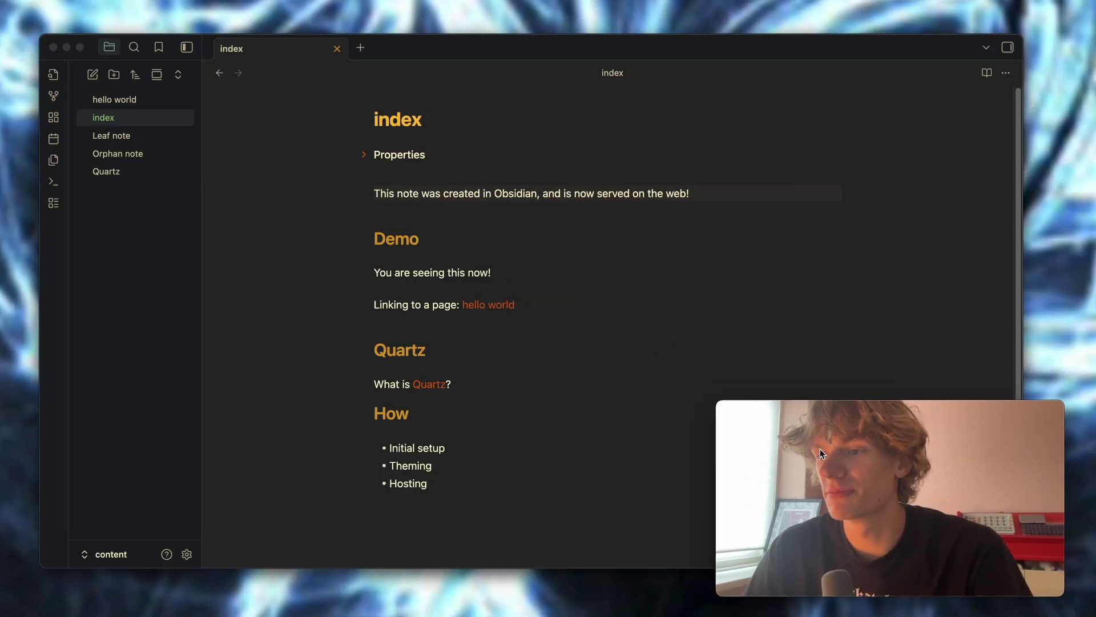
click(661, 199)
scroll(538, 245, down, 3)
scroll(541, 241, up, 3)
- Switch to the web browser and review the locally served home page built from the index note
key(super+Tab)
key(super+Tab)
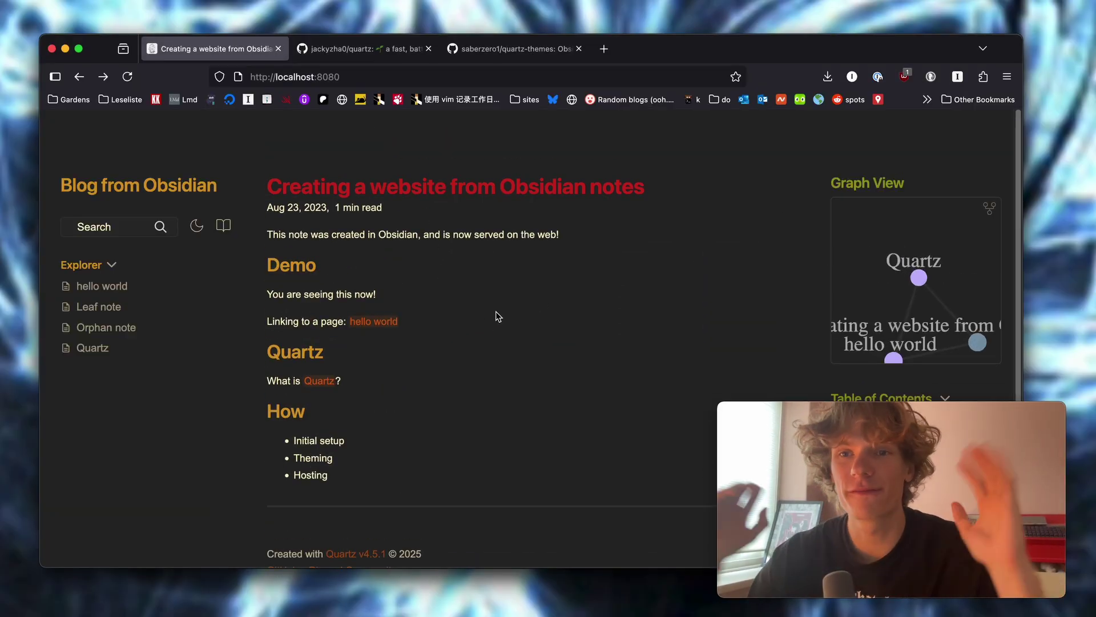
scroll(439, 331, down, 1)
scroll(439, 335, down, 3)
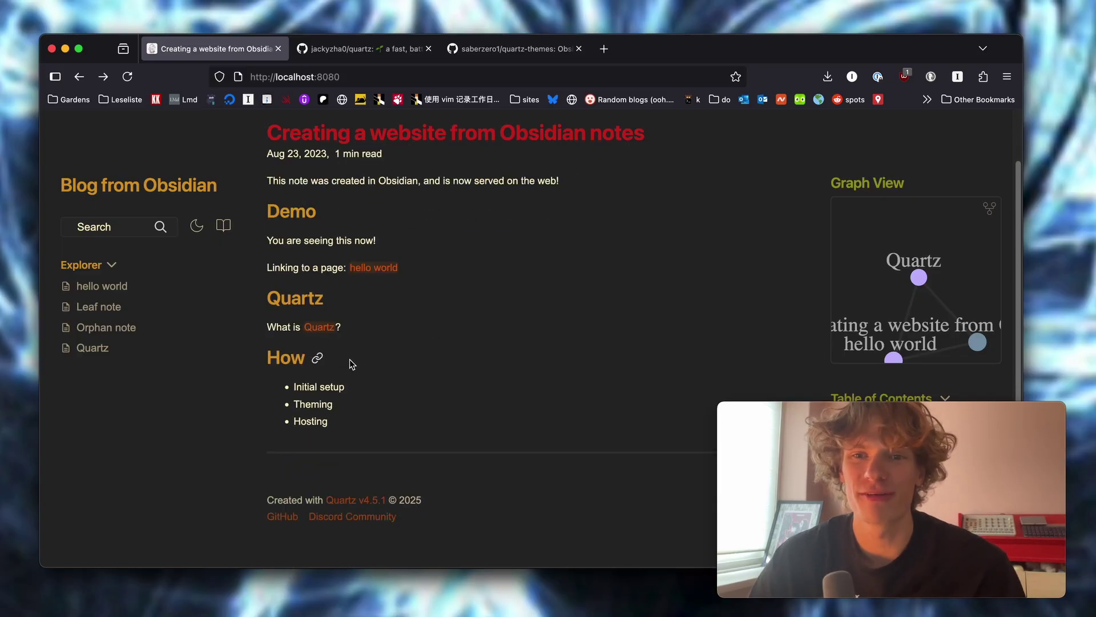
drag(350, 362, 394, 403)
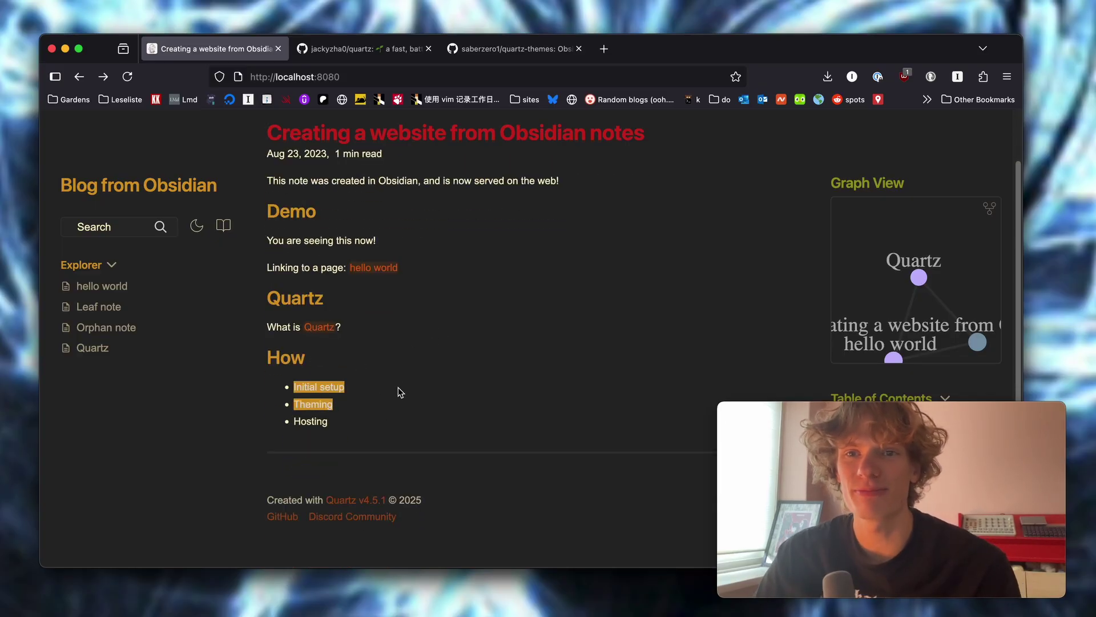
scroll(399, 374, up, 3)
drag(577, 157, 537, 441)
click(526, 424)
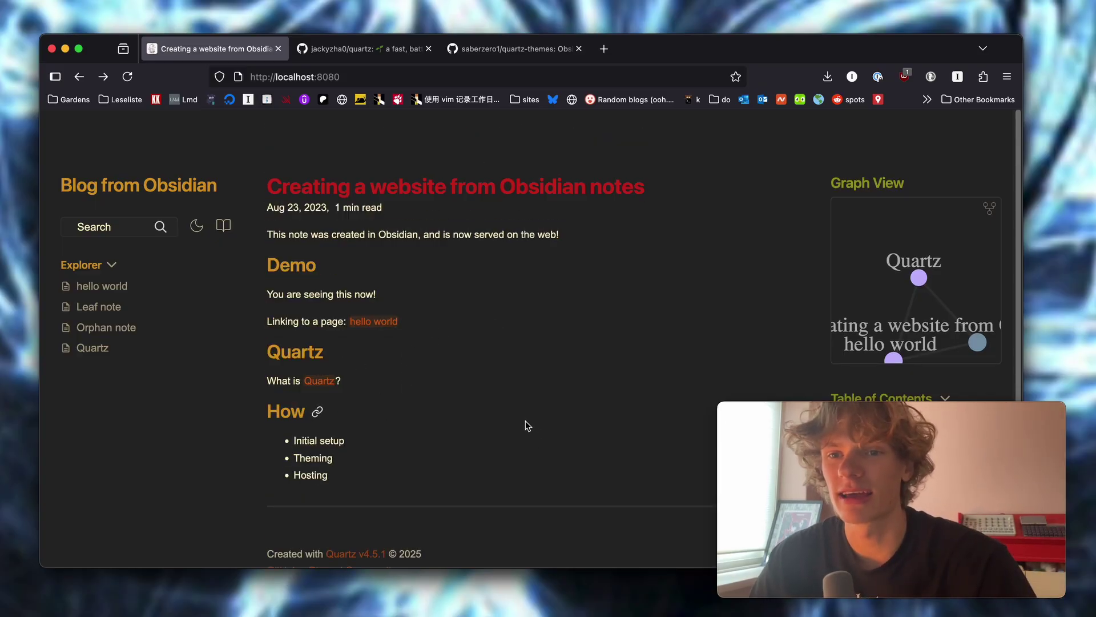
- Examine the home page's How list, Demo section and graph view
scroll(514, 424, down, 3)
drag(370, 415, 340, 344)
click(386, 379)
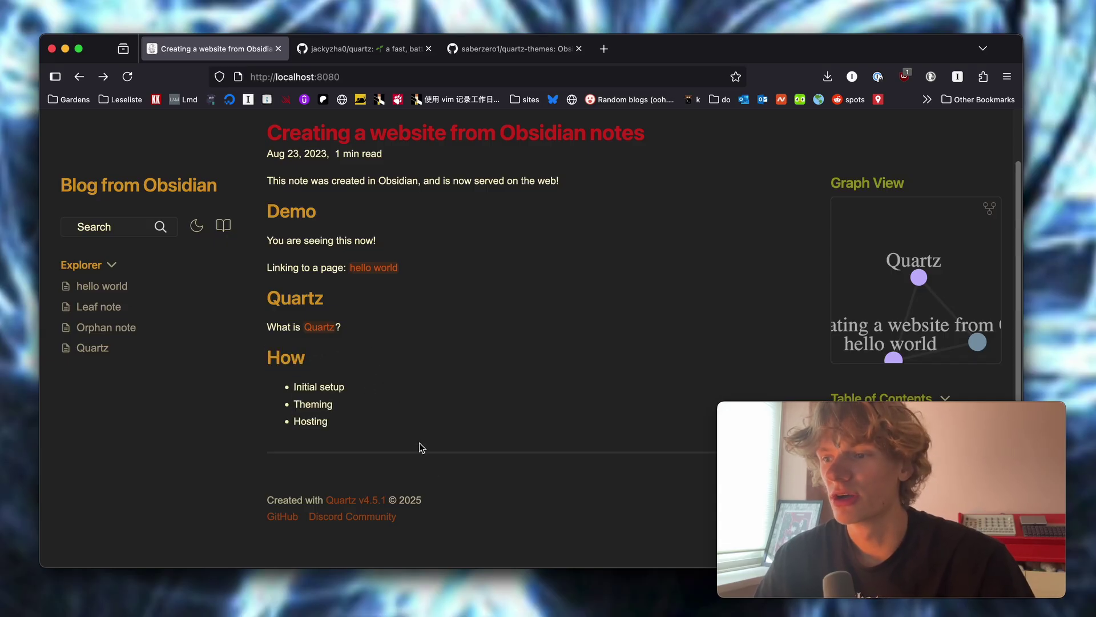
scroll(421, 445, up, 4)
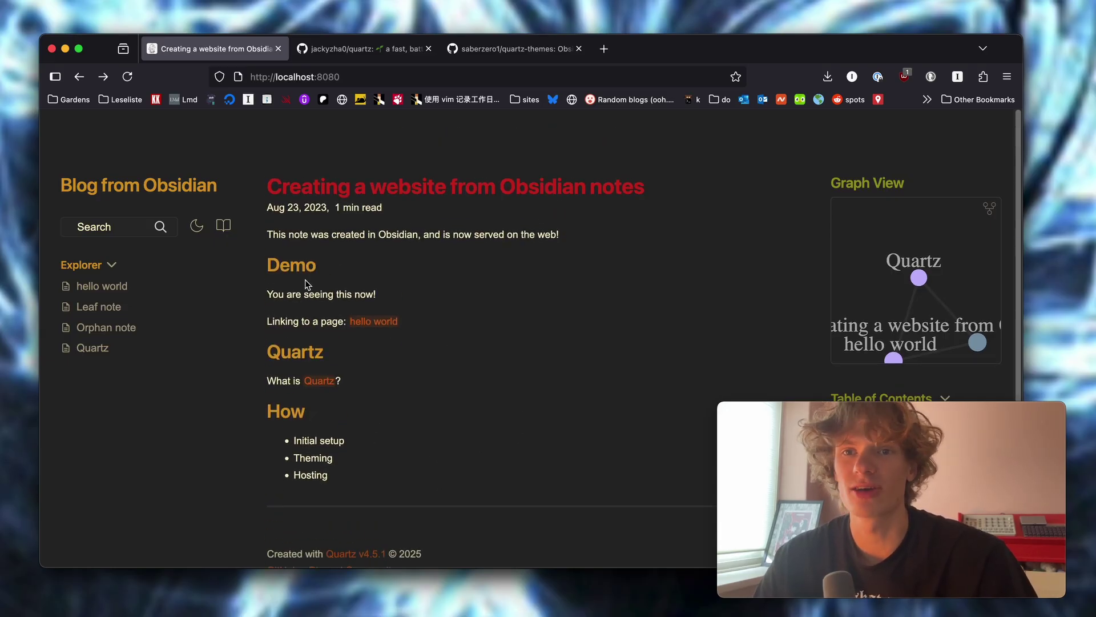
mouse_move(259, 249)
mouse_down()
mouse_move(511, 311)
mouse_move(521, 293)
mouse_up()
scroll(542, 294, down, 2)
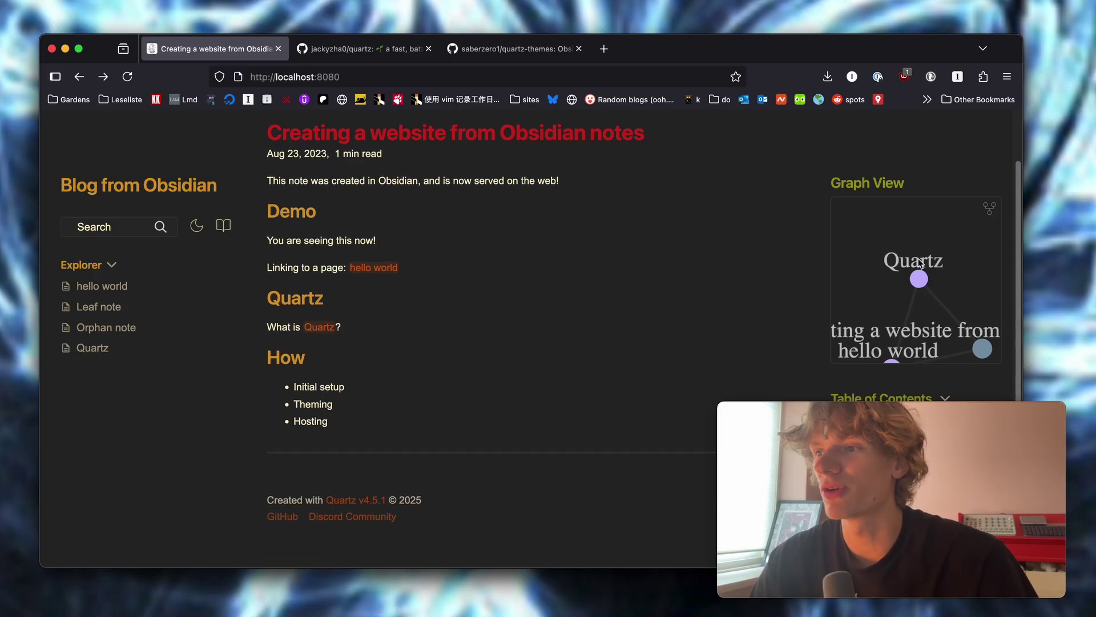
scroll(923, 302, down, 5)
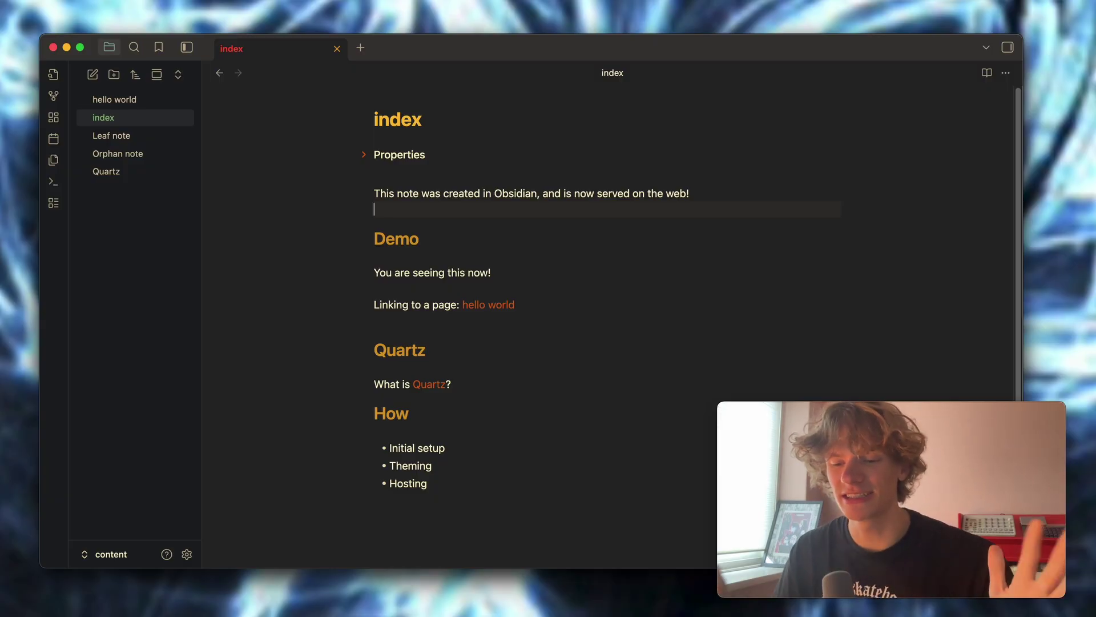
- In Obsidian's index note, add a level-one heading "markdown" below the introductory sentence
text(# markdown)
key(Return)
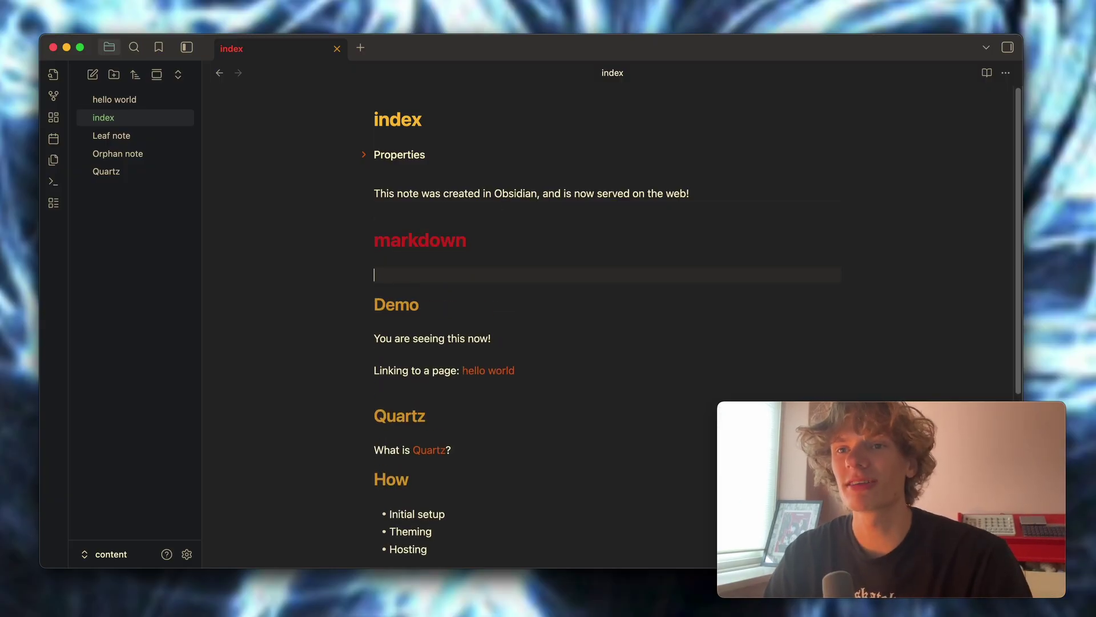
- Insert a link to a new note named "notes" under the markdown heading, and write "this is a note" in it
text([[notes)
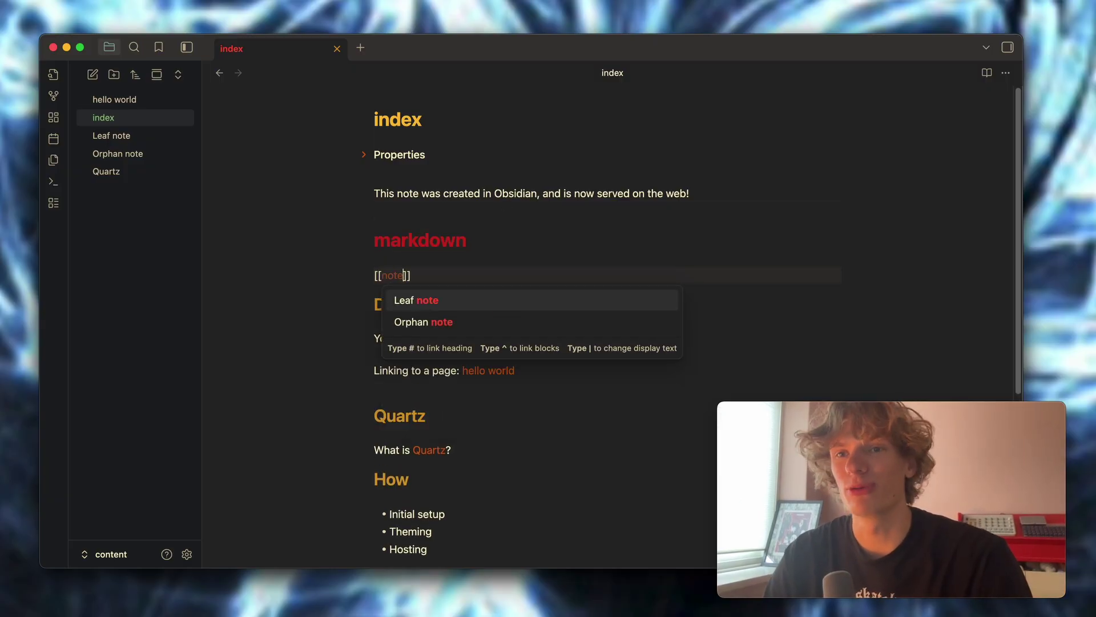
key(alt+Return)
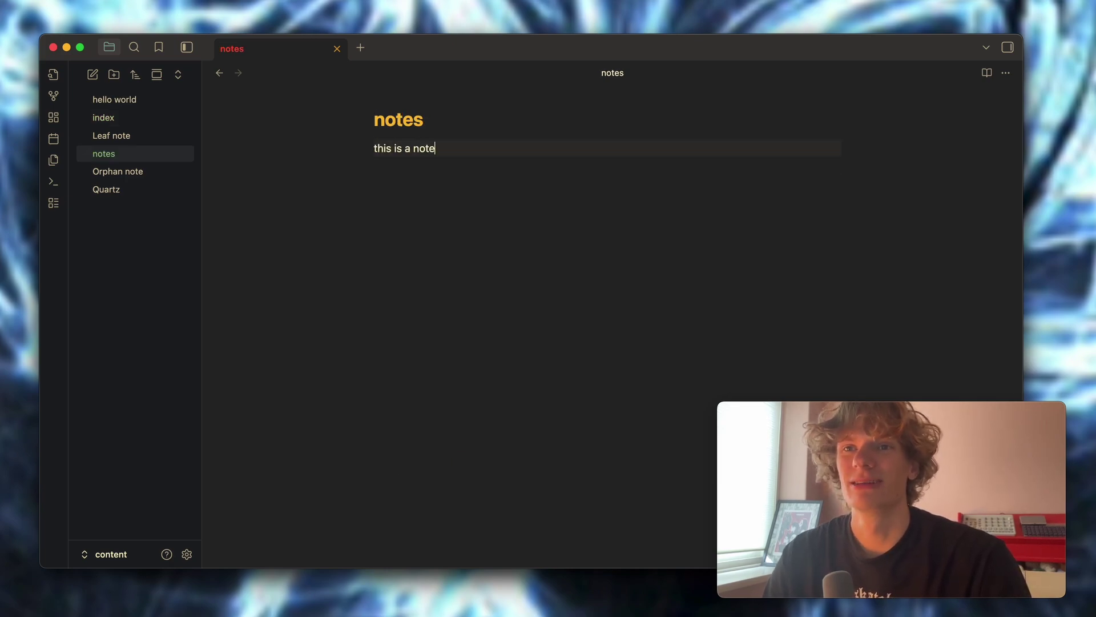
- Reopen the index note, follow its notes link to check it, and return to index
key(super+o)
text(i)
key(Return)
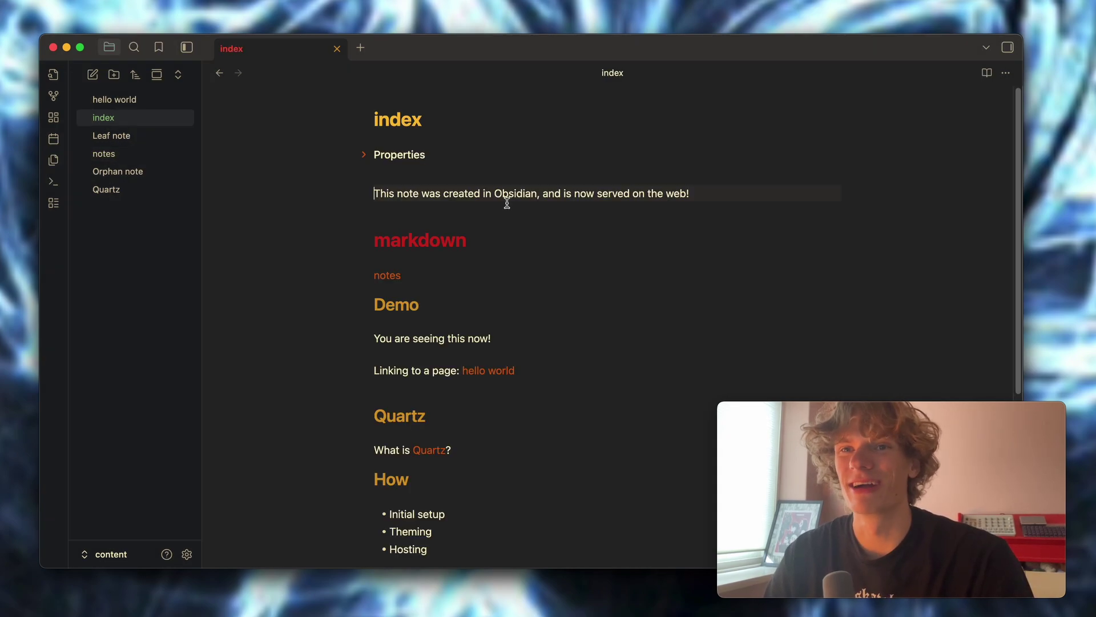
click(393, 279)
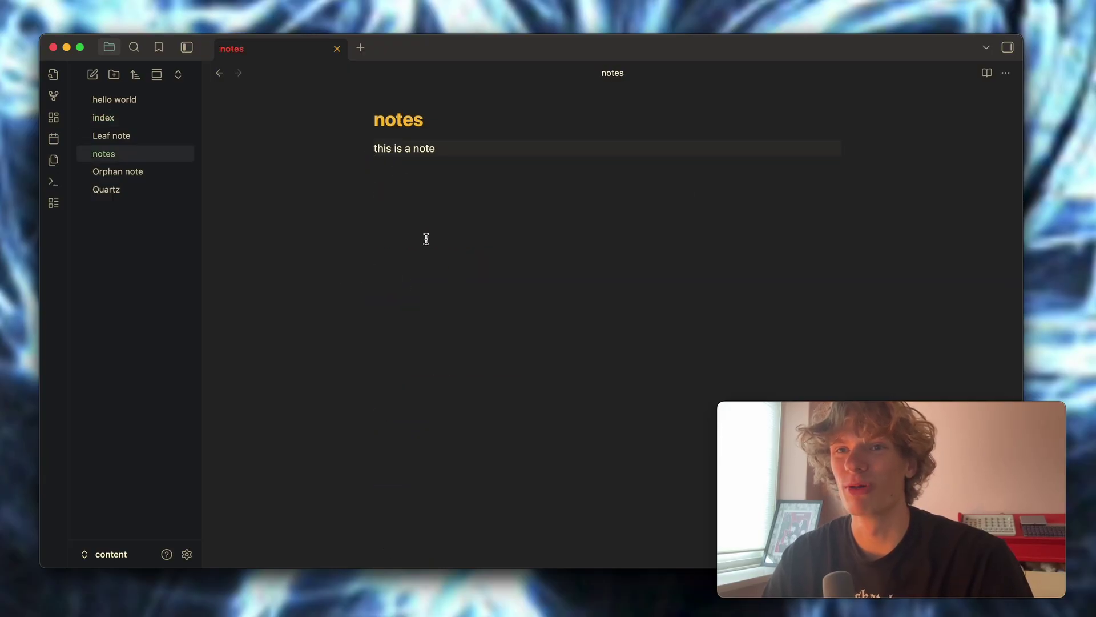
key(super+alt+Left)
key(super+alt+Right)
key(super+alt+Left)
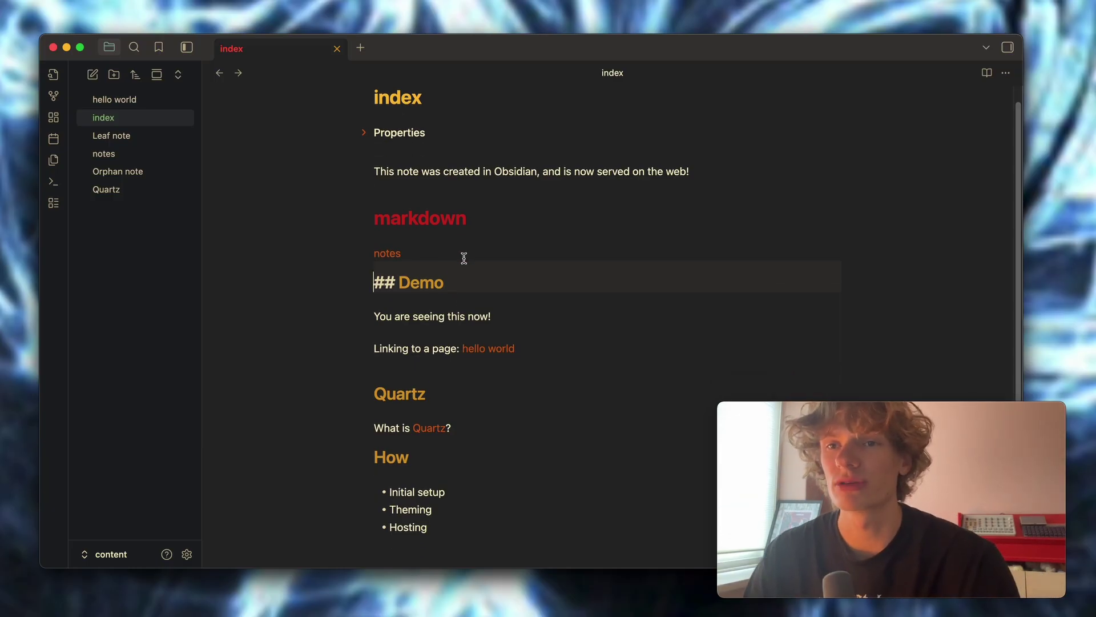
- Insert a blank line between the notes link and the Demo heading
key(Return)
key(Up)
key(Up)
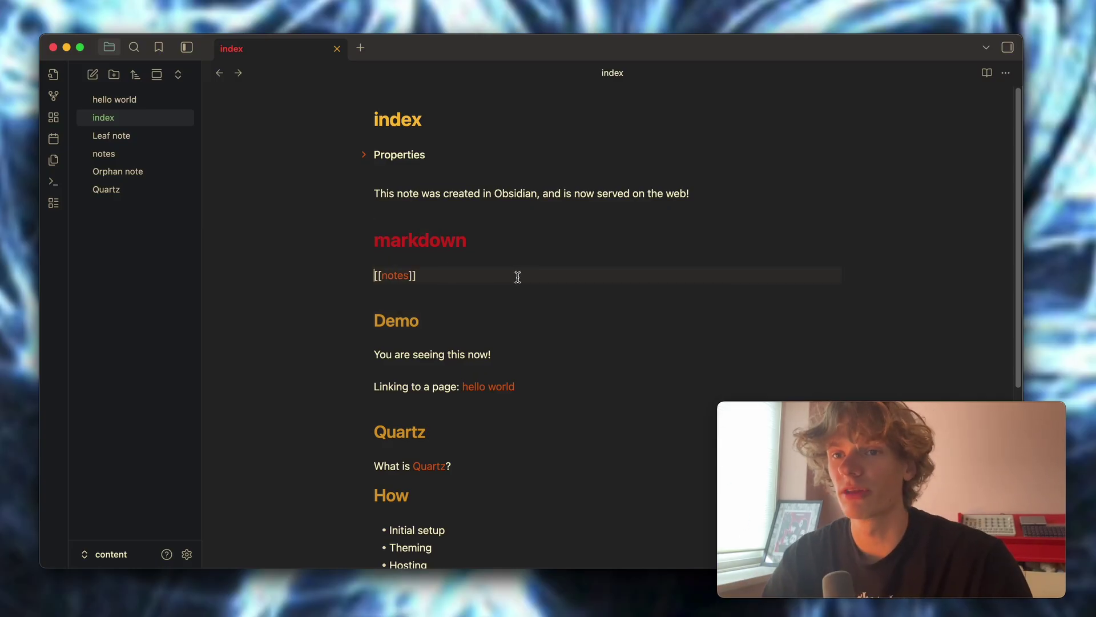
scroll(429, 220, down, 5)
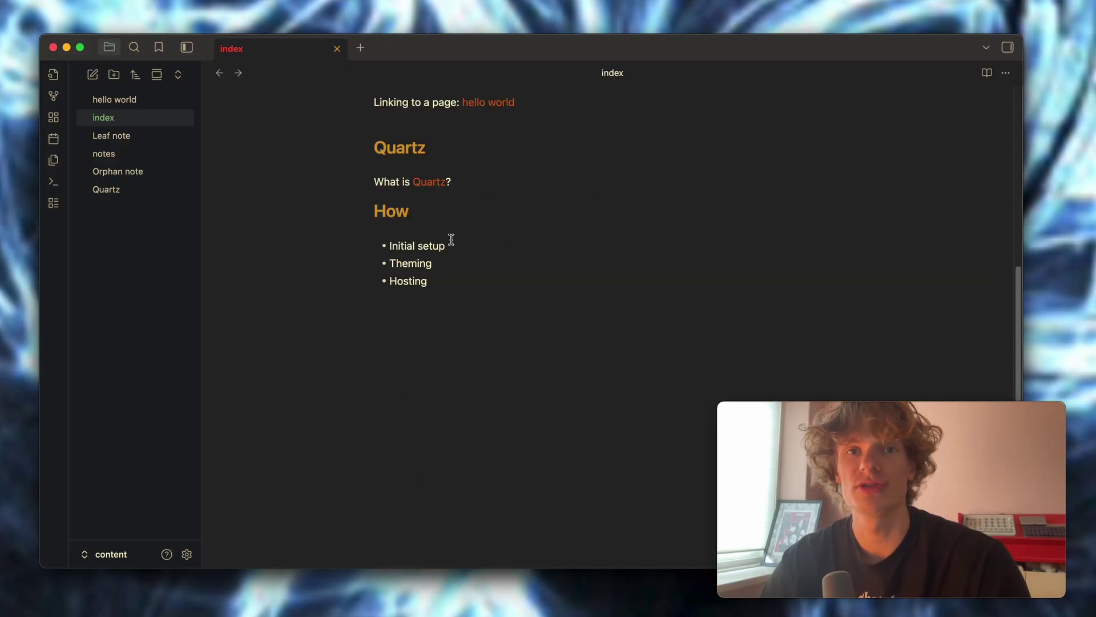
scroll(448, 238, up, 5)
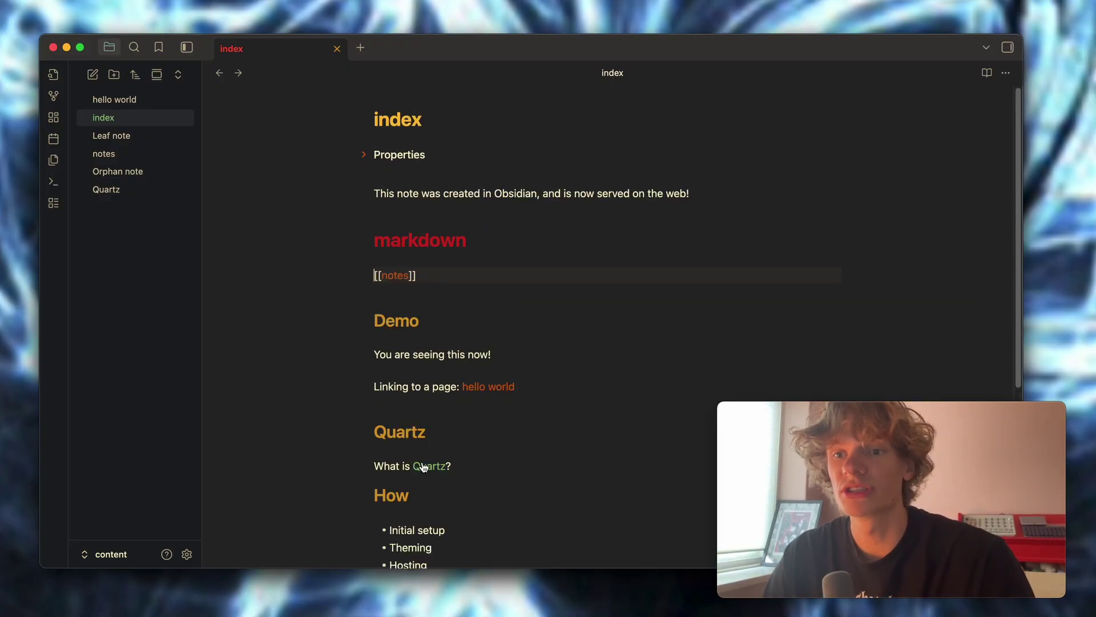
- Switch to the web browser and read the Quartz page linked from the updated home page
key(super+Tab)
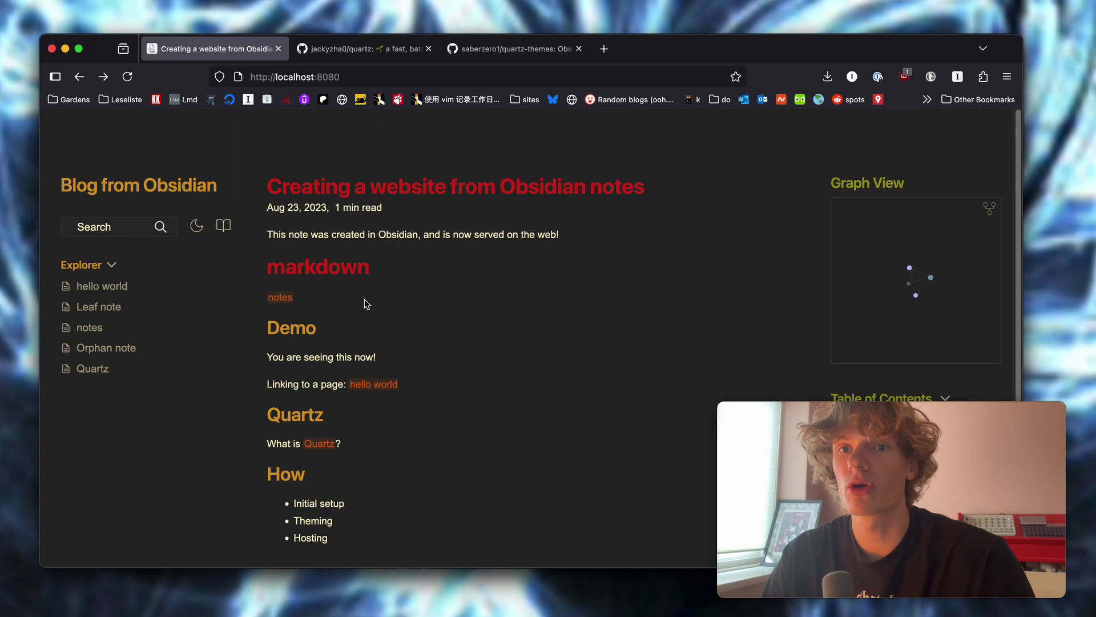
click(311, 444)
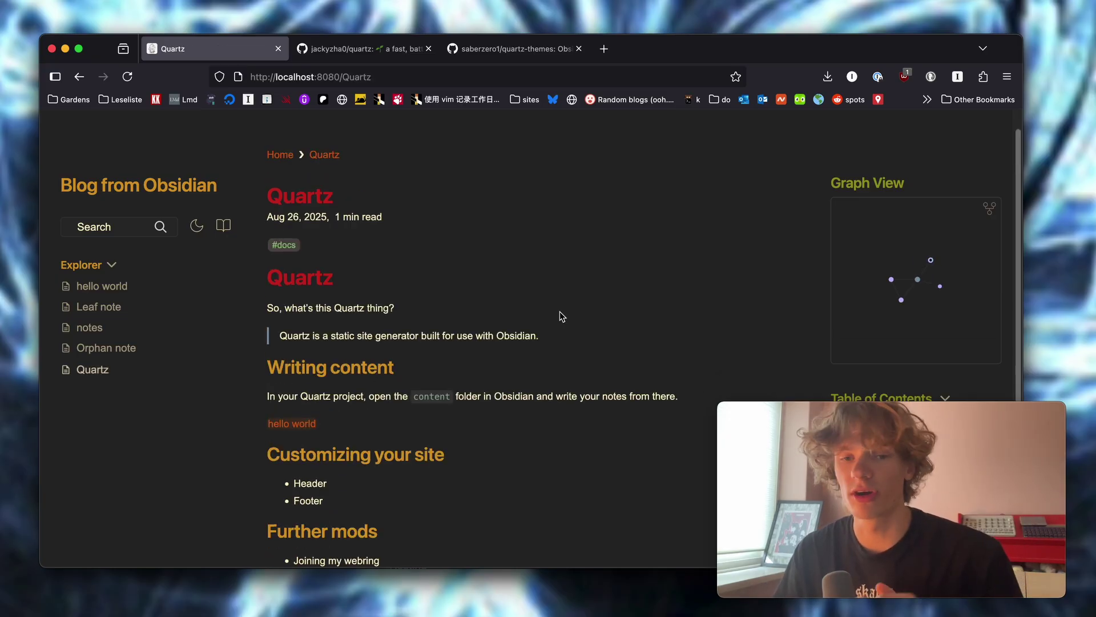
scroll(501, 272, down, 3)
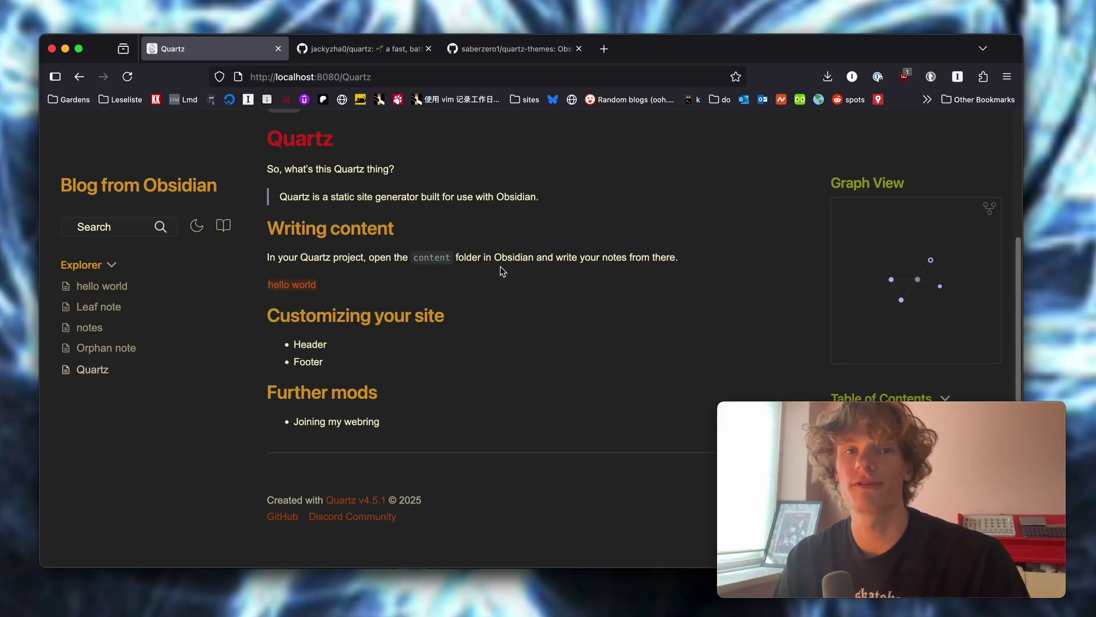
scroll(954, 283, up, 5)
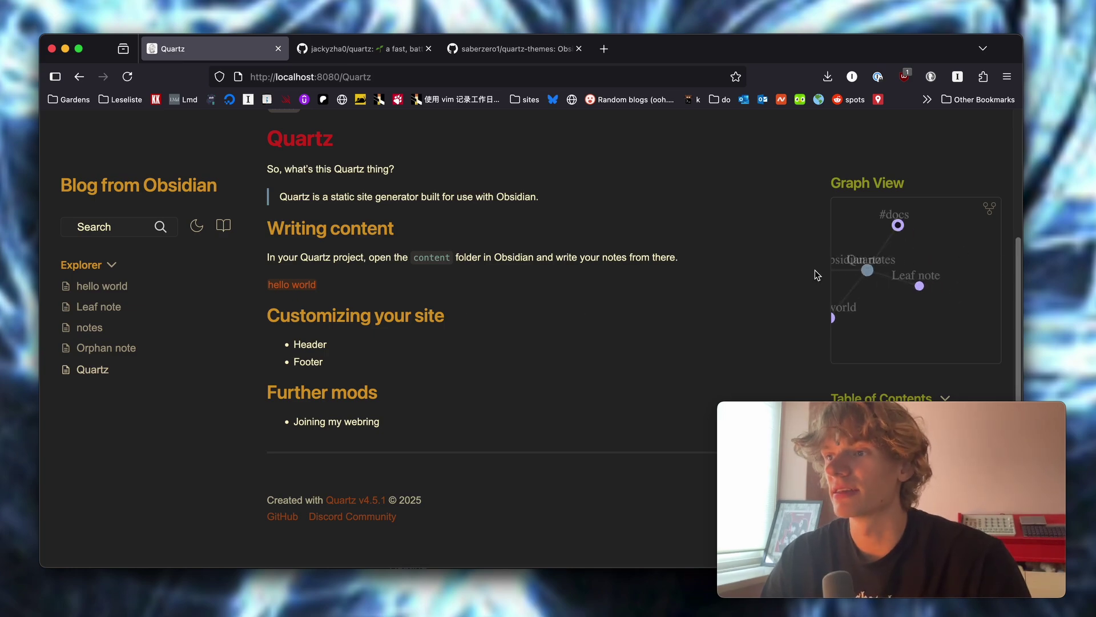
- Explore the Quartz page's graph view and open the full-size global graph of the notes
drag(833, 279, 909, 275)
scroll(934, 279, down, 4)
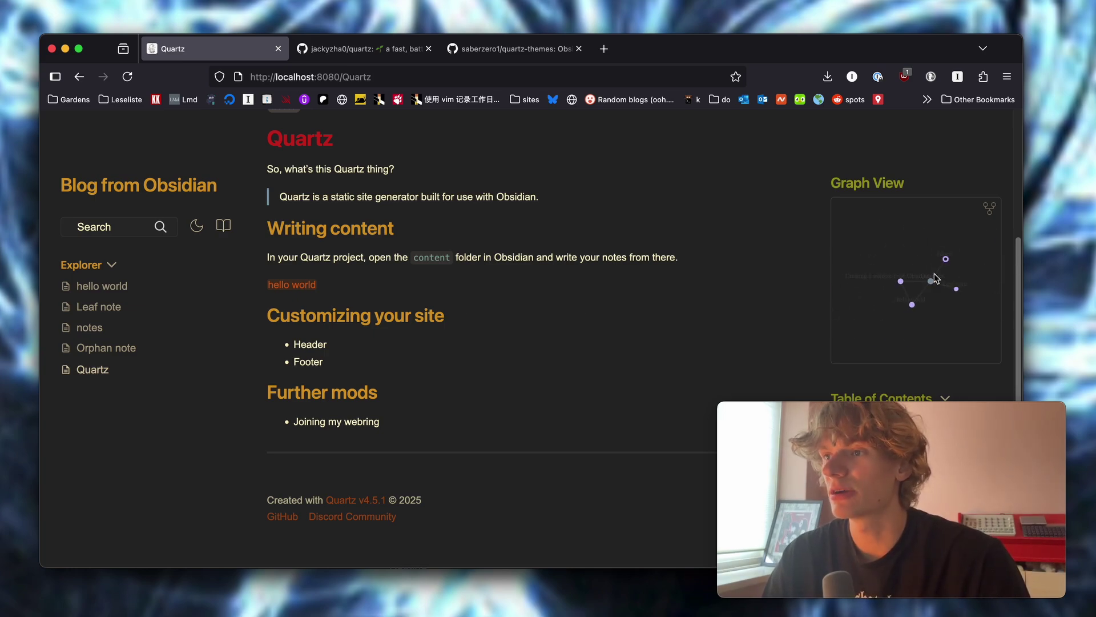
scroll(939, 275, up, 3)
click(989, 207)
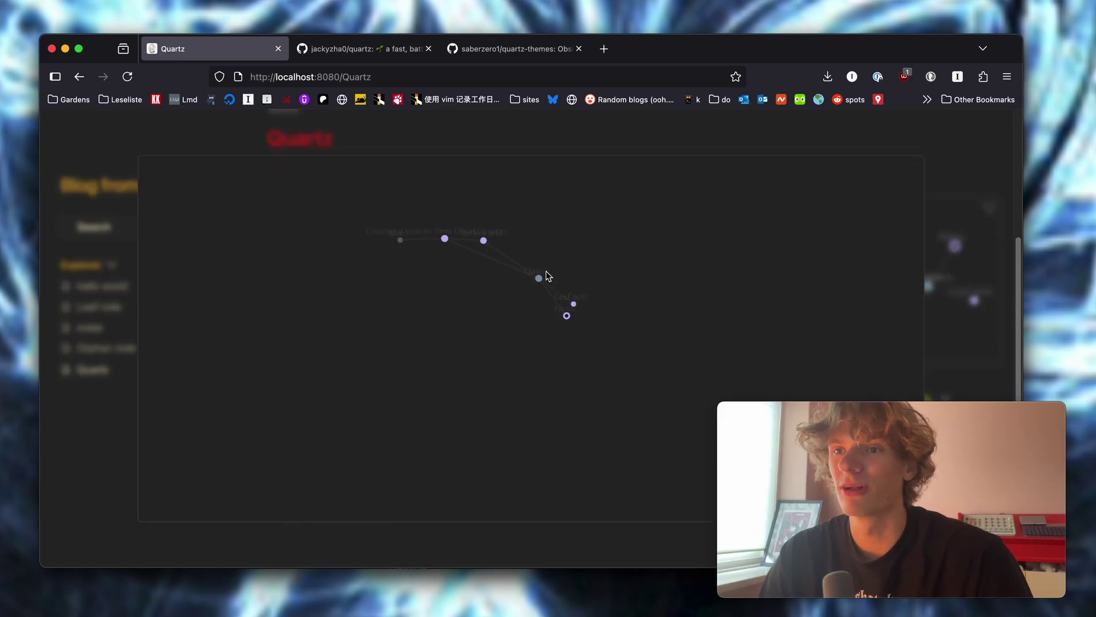
click(501, 310)
scroll(445, 325, up, 3)
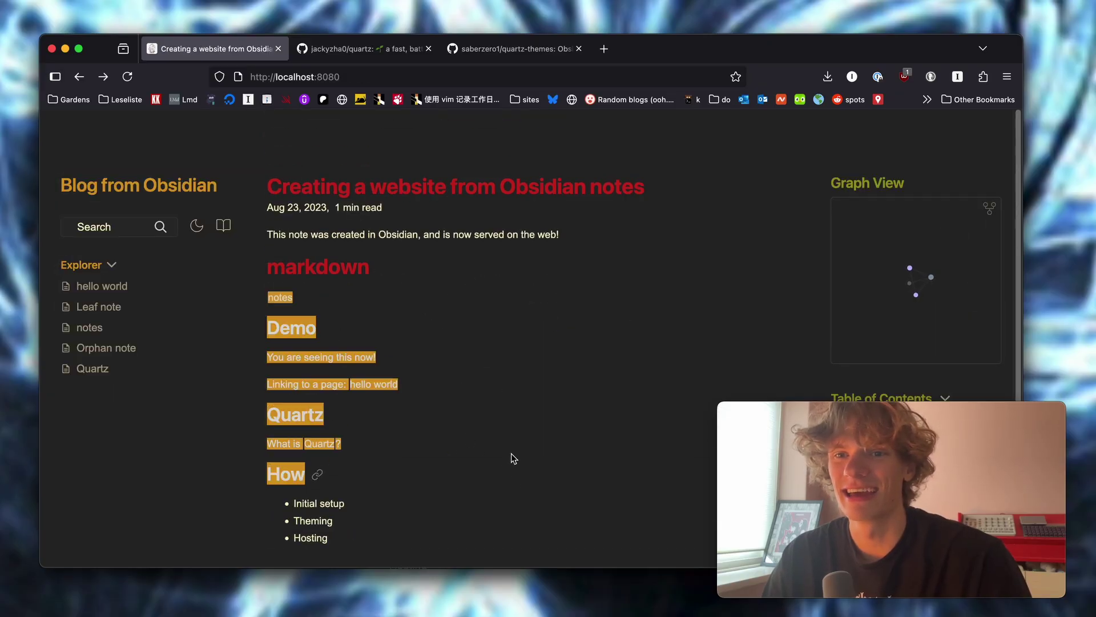
- Follow the hello world link from the home page, and go back to look over the home page
click(374, 384)
key(super+Left)
scroll(513, 441, down, 3)
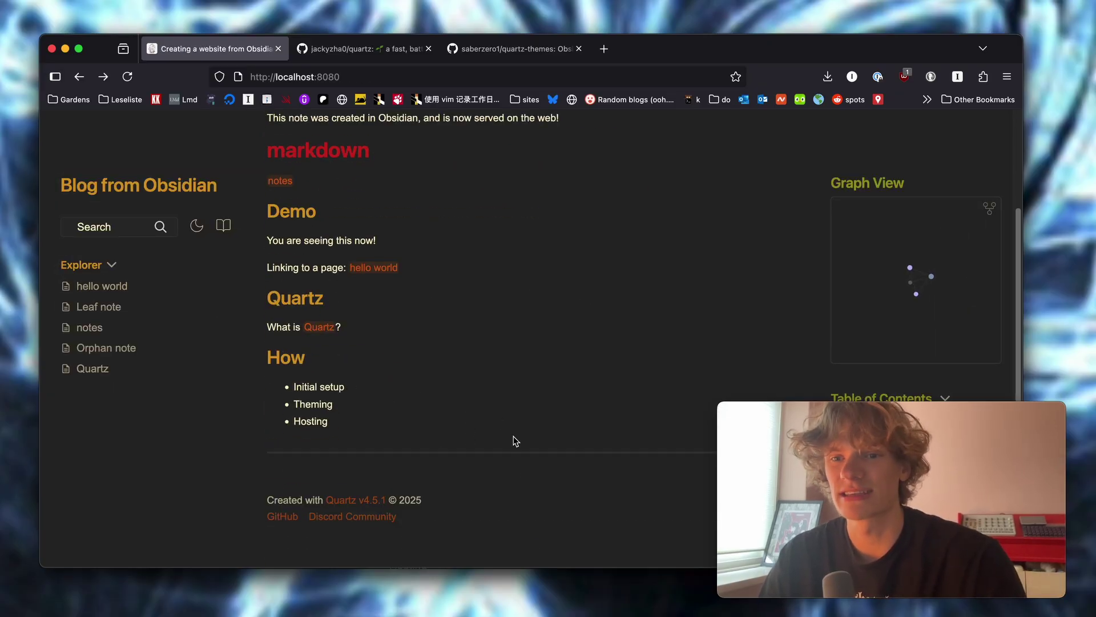
scroll(516, 440, up, 2)
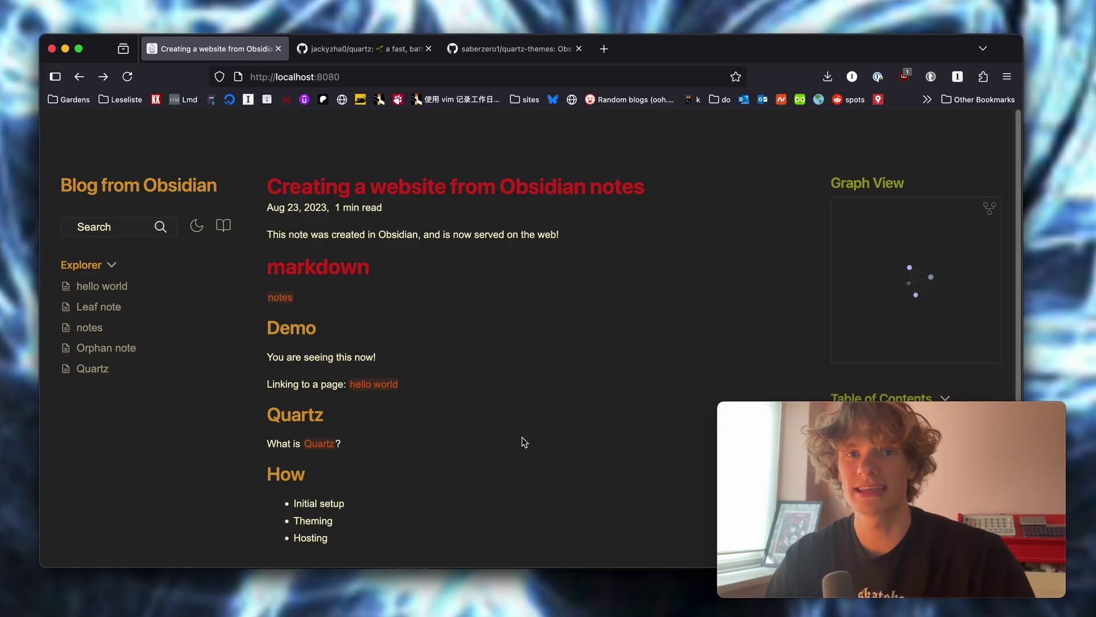
- Search the site for "demo" and open the matching page
key(super+k)
text(d)
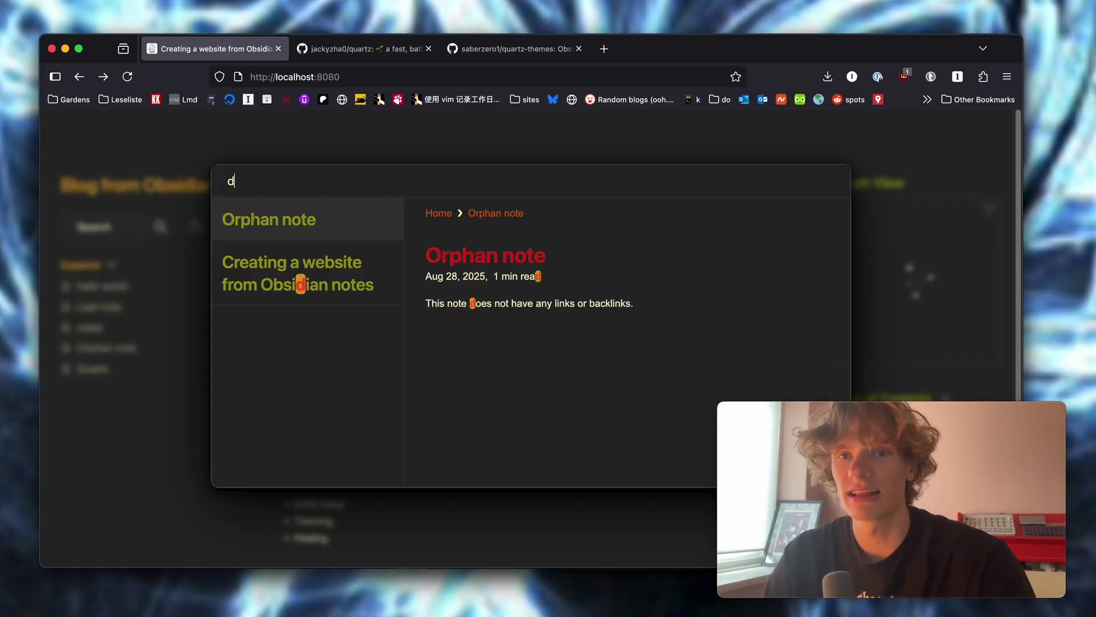
text(emo)
key(Return)
scroll(582, 338, down, 2)
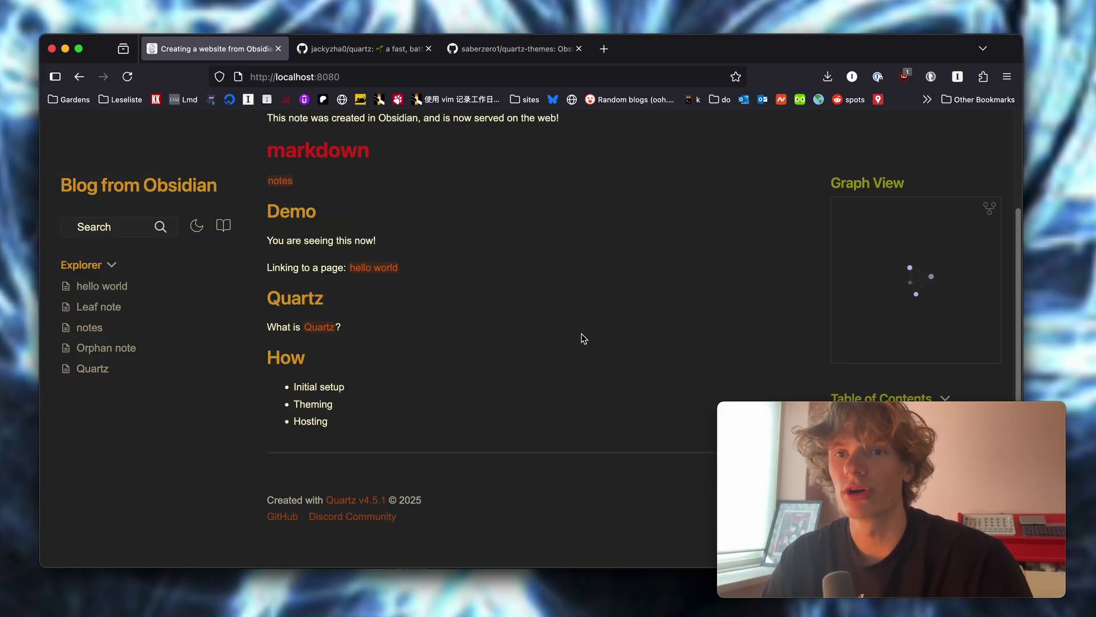
scroll(584, 338, up, 2)
scroll(644, 338, down, 2)
- Inspect the table of contents and backlinks, following the hello world backlink and its backlink to the home page
drag(811, 414, 491, 381)
click(939, 482)
scroll(685, 310, up, 1)
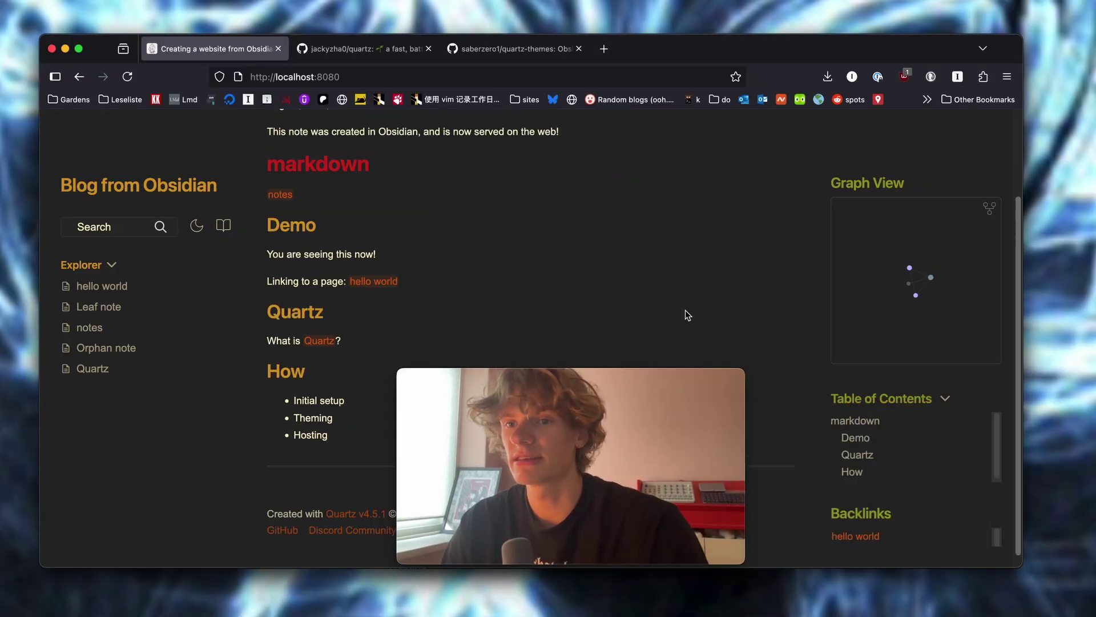
scroll(473, 320, up, 2)
scroll(795, 470, down, 2)
click(855, 536)
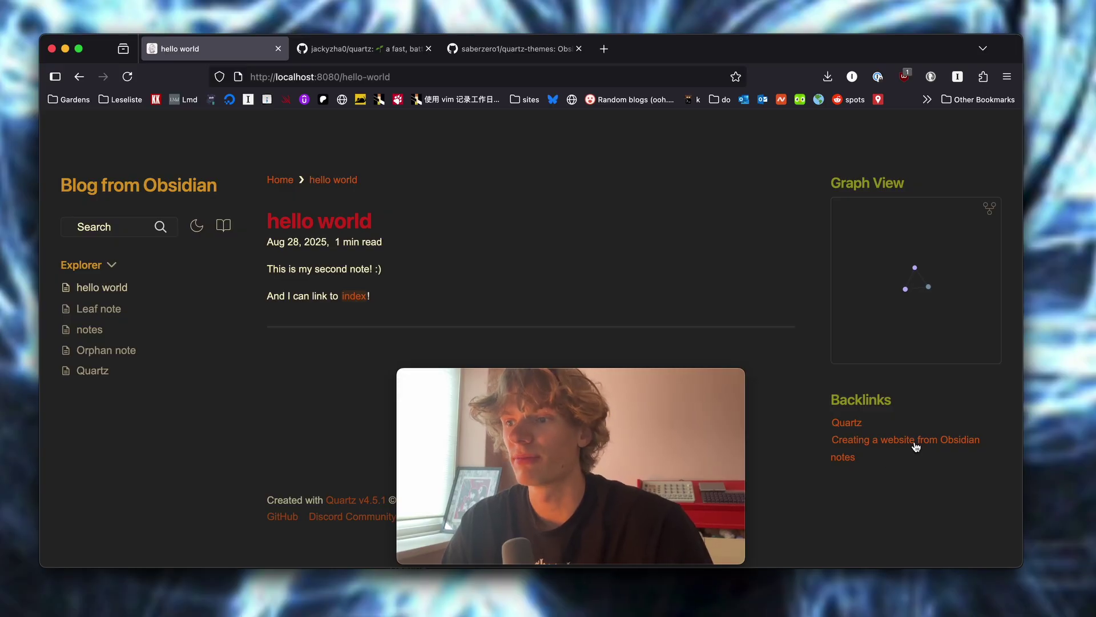
click(855, 446)
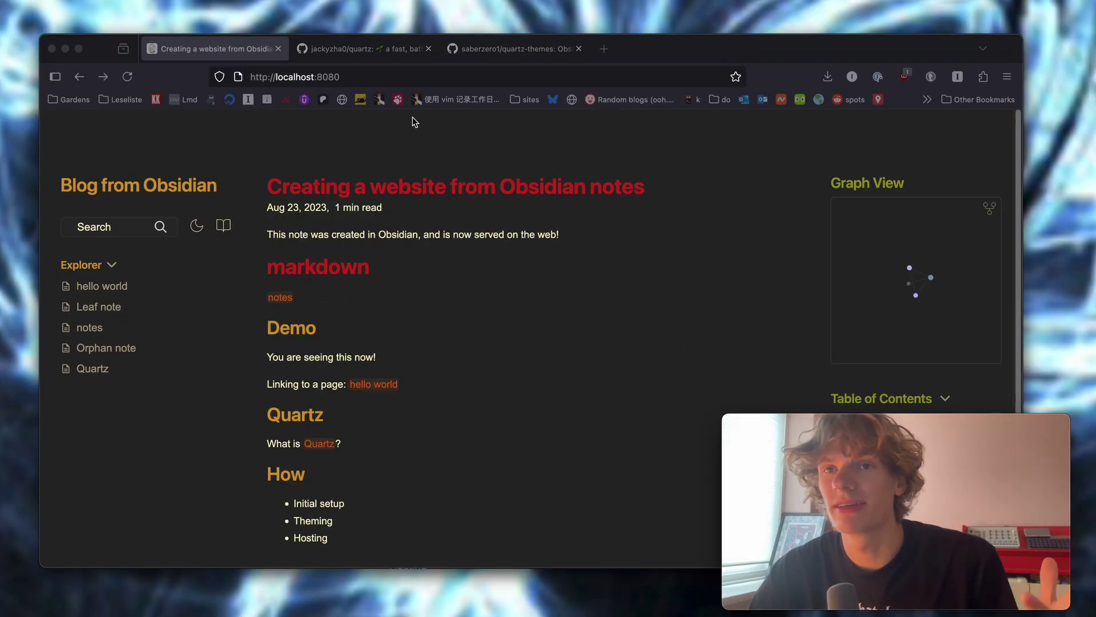
- Open the Quartz GitHub repository page and skim its file list, README and sponsors
click(385, 55)
scroll(858, 236, down, 2)
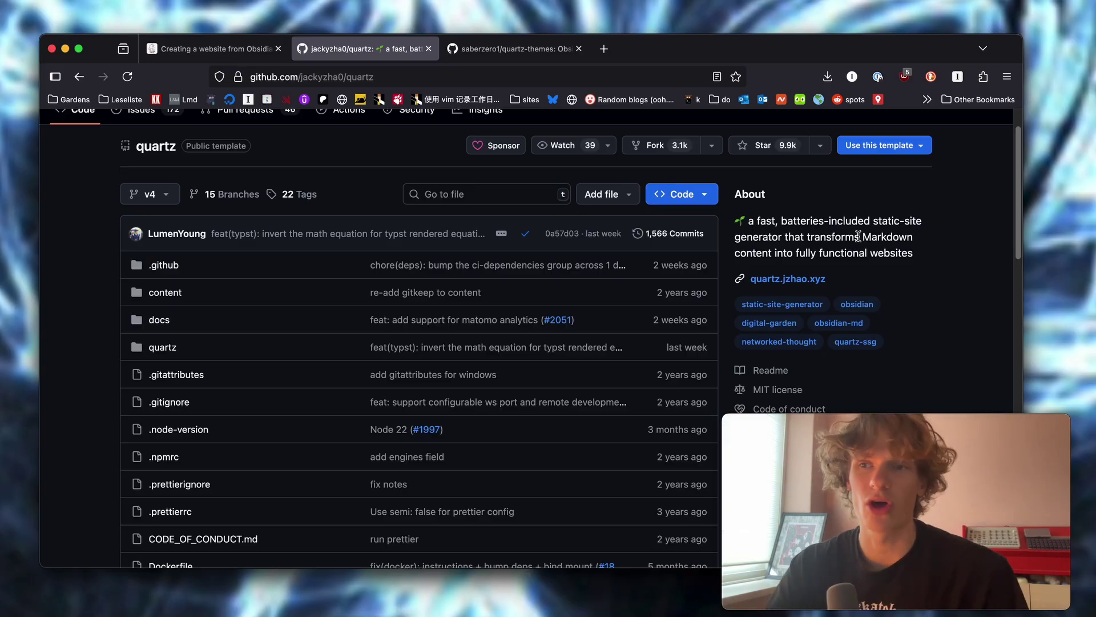
scroll(424, 241, down, 10)
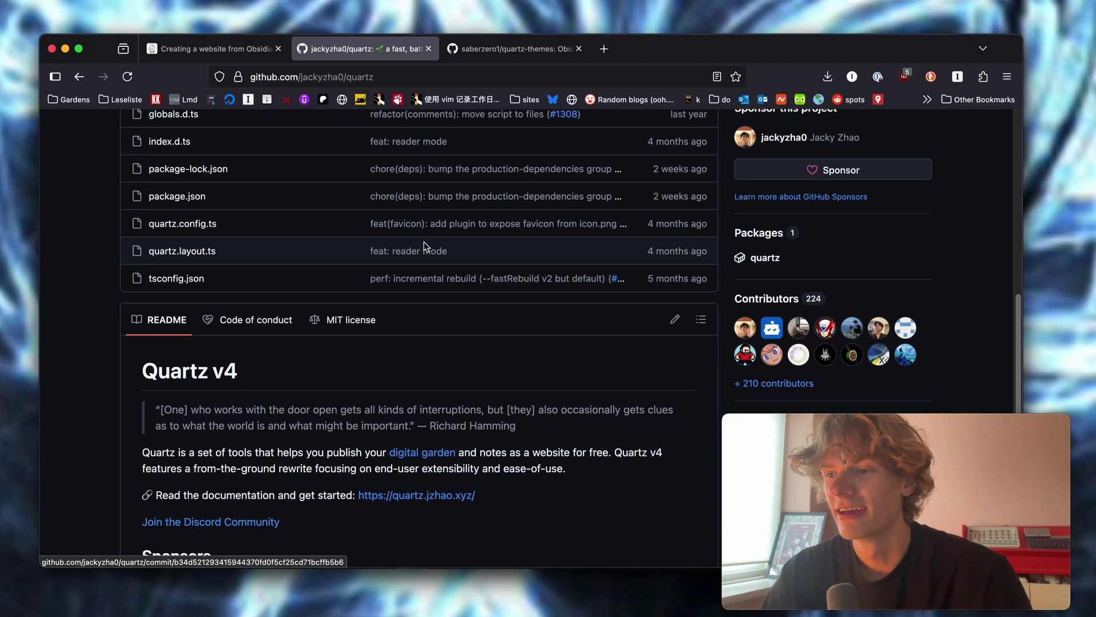
scroll(422, 269, down, 10)
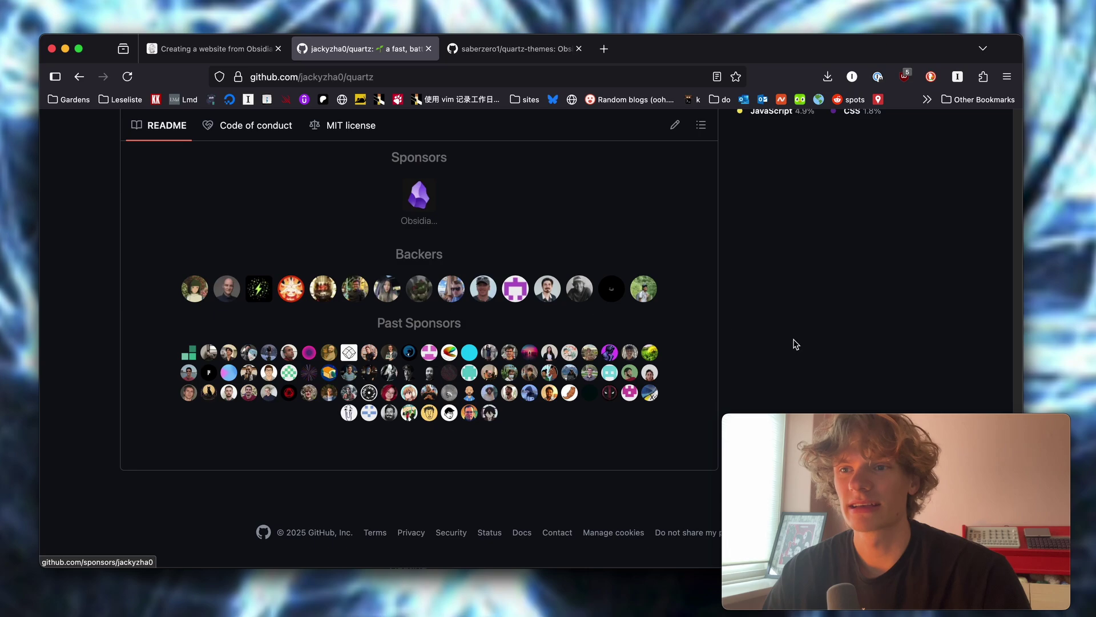
- Look over the Quartz repository's file list, README introduction and sponsors section once more
scroll(788, 348, up, 20)
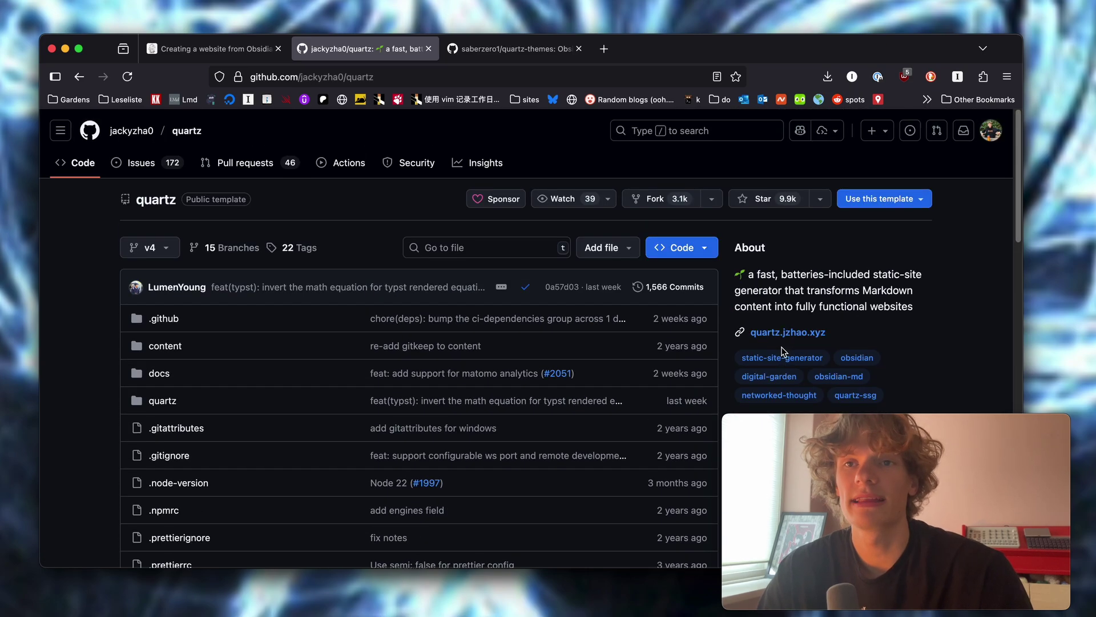
drag(96, 189, 389, 320)
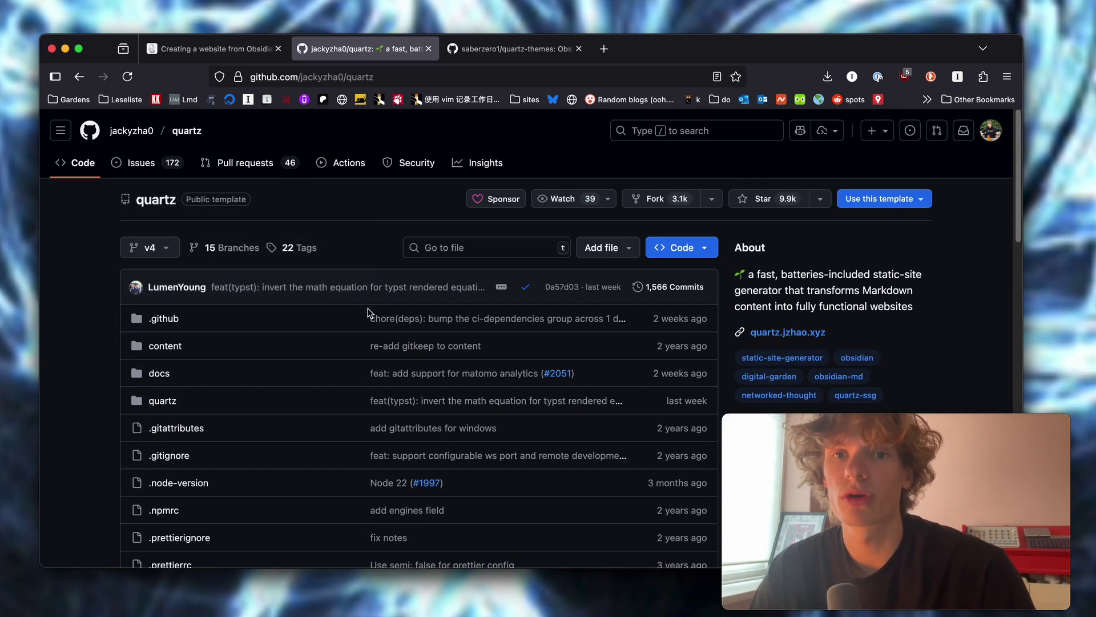
scroll(420, 343, down, 15)
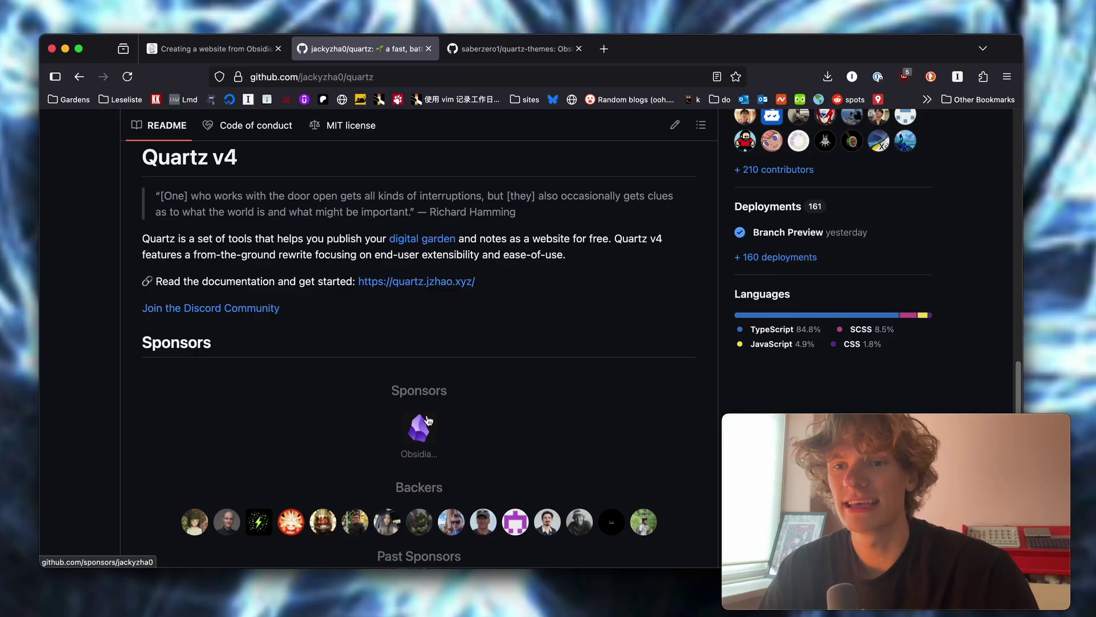
scroll(425, 414, down, 1)
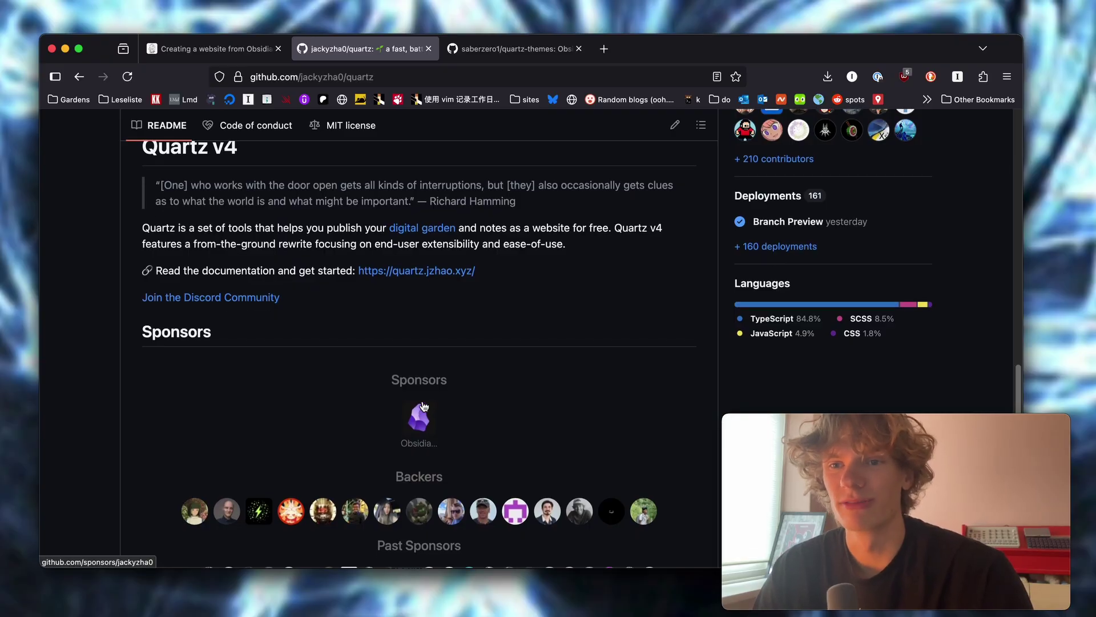
scroll(423, 405, up, 10)
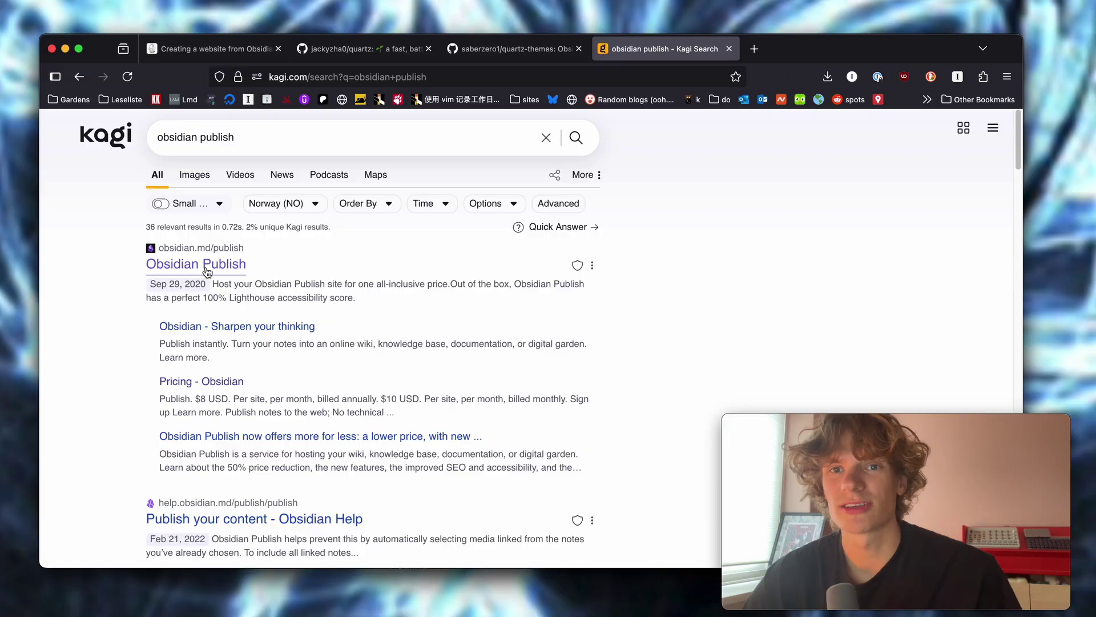
- Open the Obsidian Publish page at obsidian.md/publish and examine its monthly price and feature descriptions
click(207, 269)
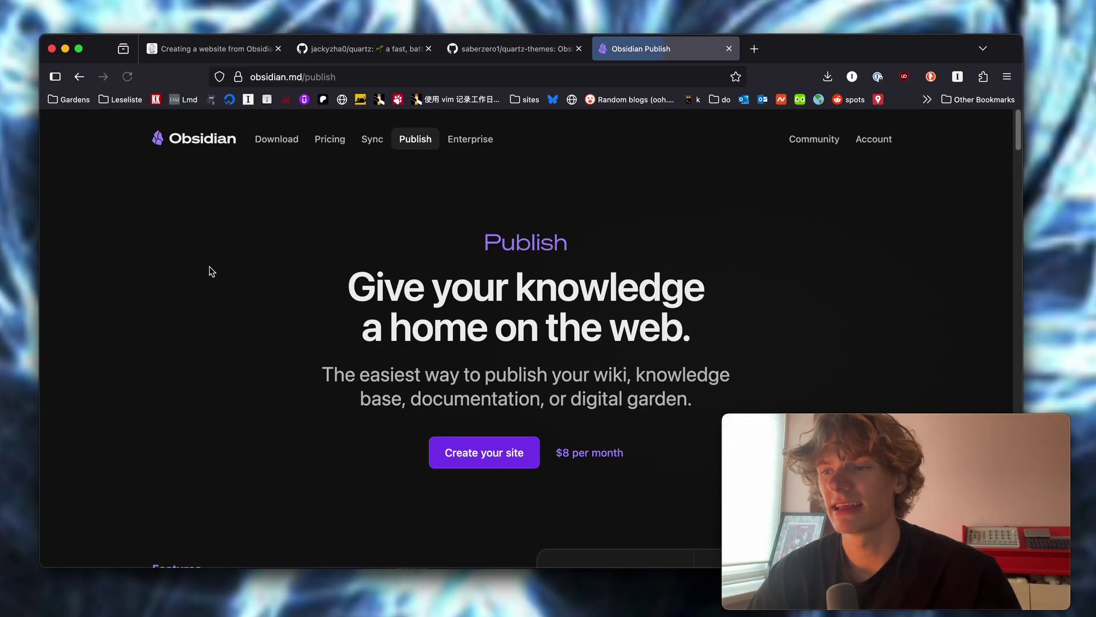
scroll(481, 271, down, 2)
drag(404, 234, 354, 189)
click(354, 427)
scroll(354, 426, down, 10)
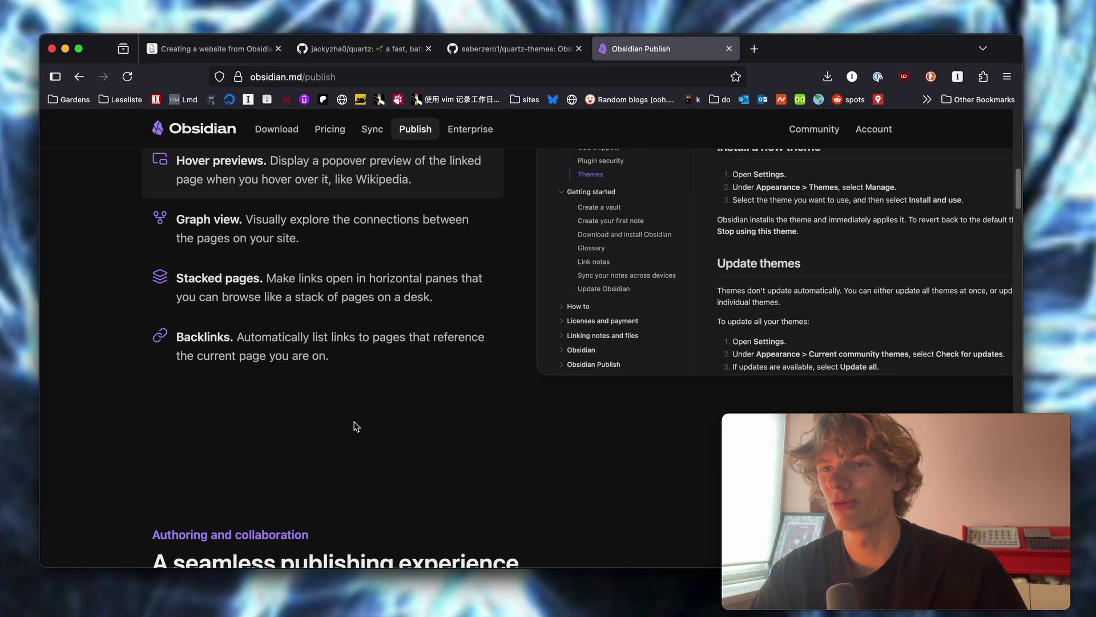
scroll(355, 426, up, 10)
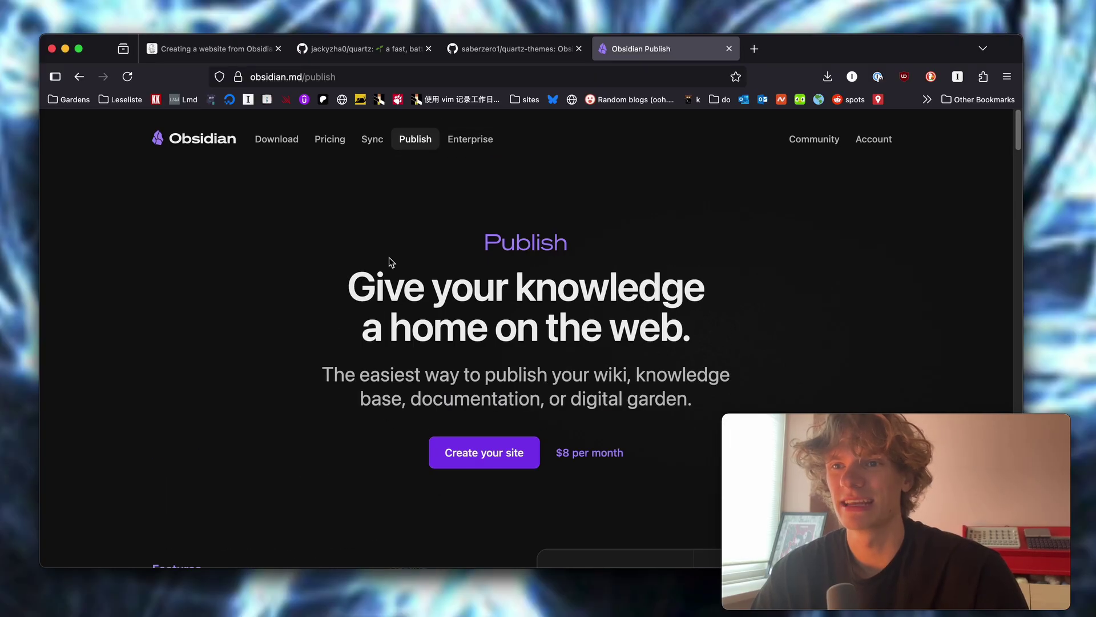
scroll(673, 453, down, 10)
scroll(673, 453, up, 6)
key(super+shift+4)
drag(551, 274, 685, 348)
scroll(506, 306, down, 5)
- Glance at the quartz-themes repository, and return to the Quartz repository to view its README
click(550, 50)
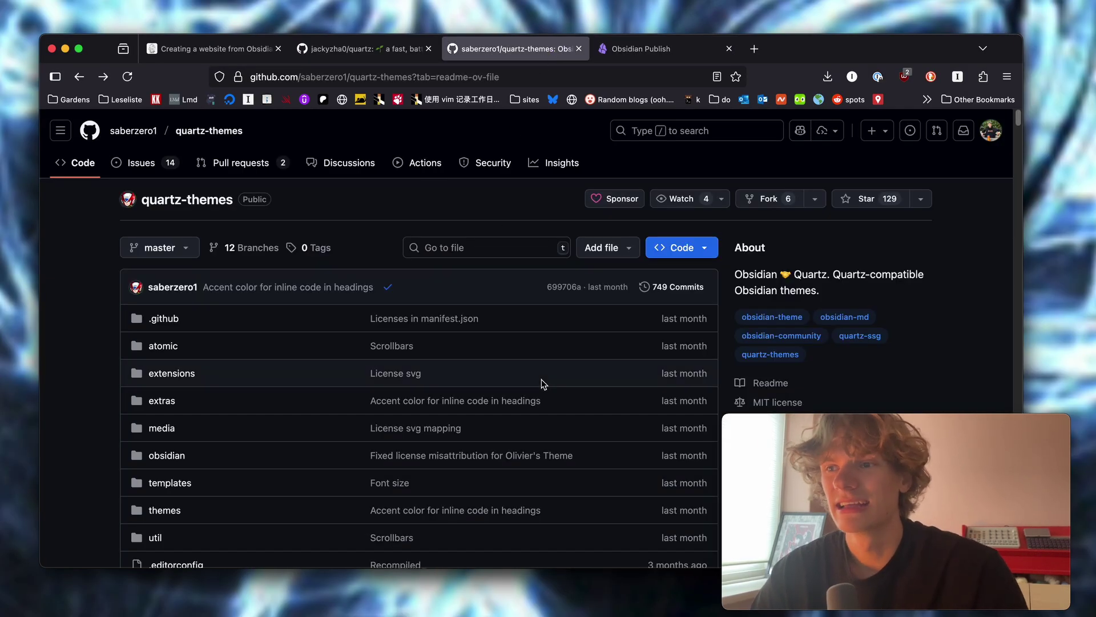
scroll(541, 379, down, 10)
click(366, 50)
scroll(492, 378, down, 10)
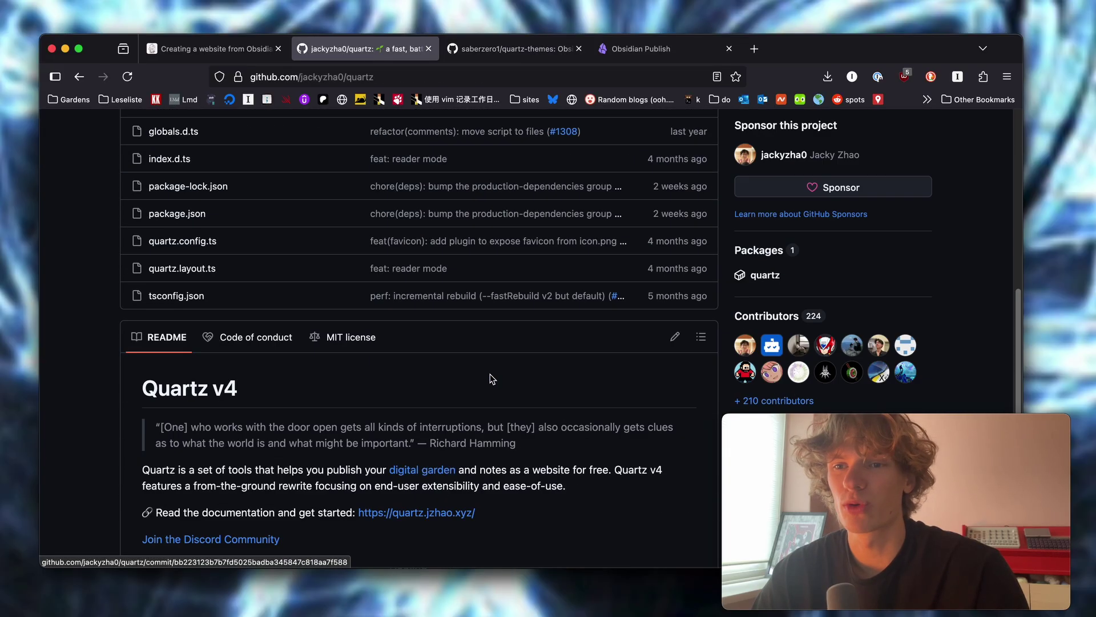
scroll(492, 379, down, 10)
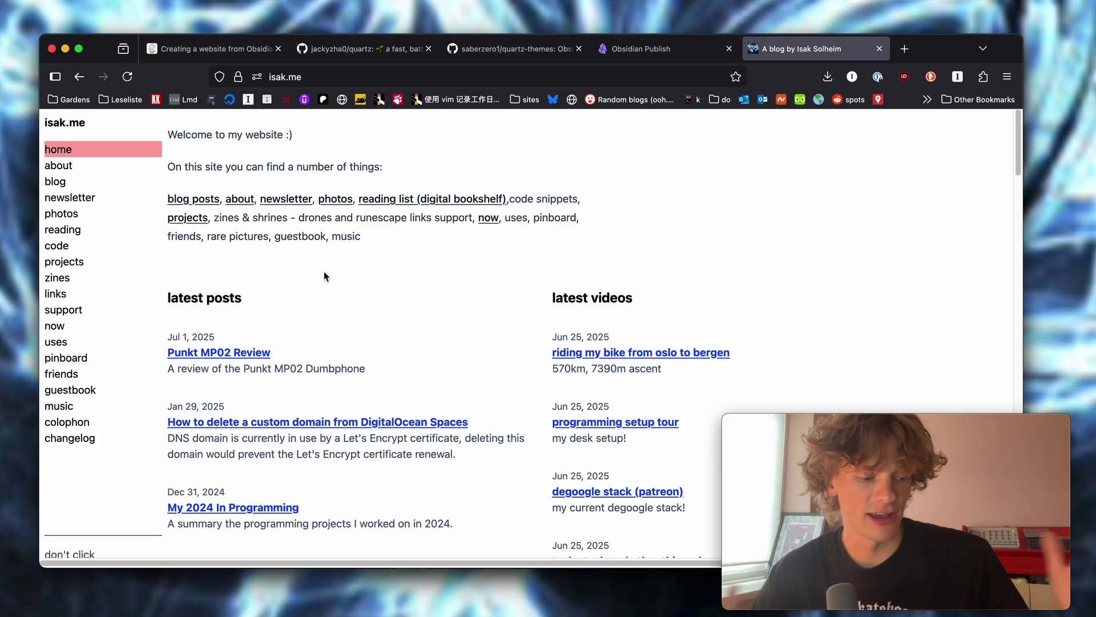
- Look over the personal blog's home page, skim its Punkt MP02 Review post and go back to the home page
scroll(401, 284, down, 4)
scroll(401, 380, up, 4)
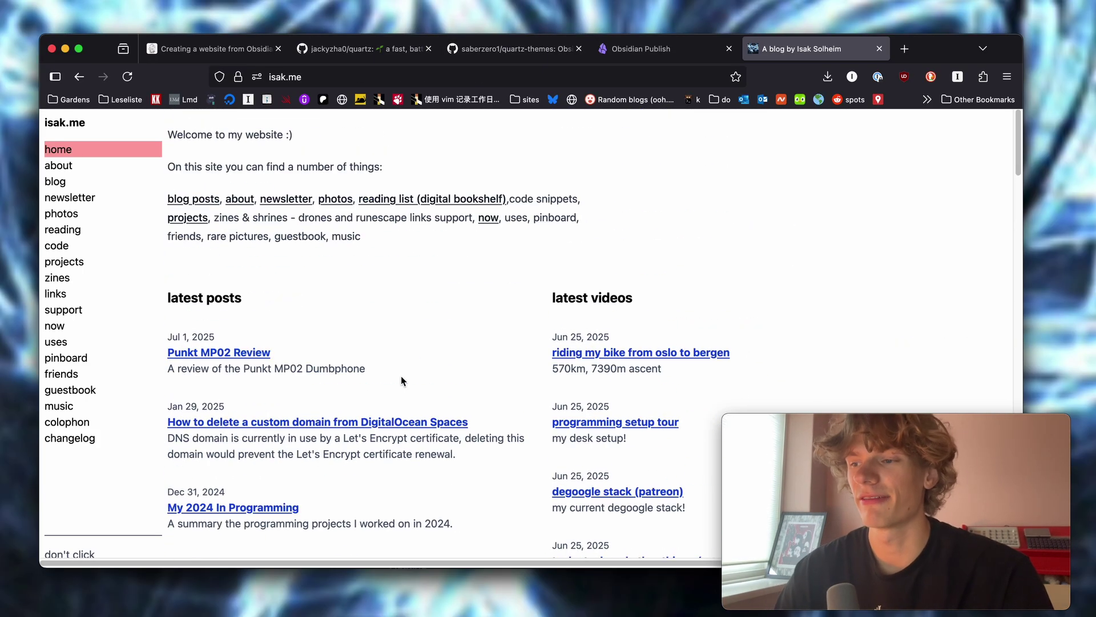
click(222, 352)
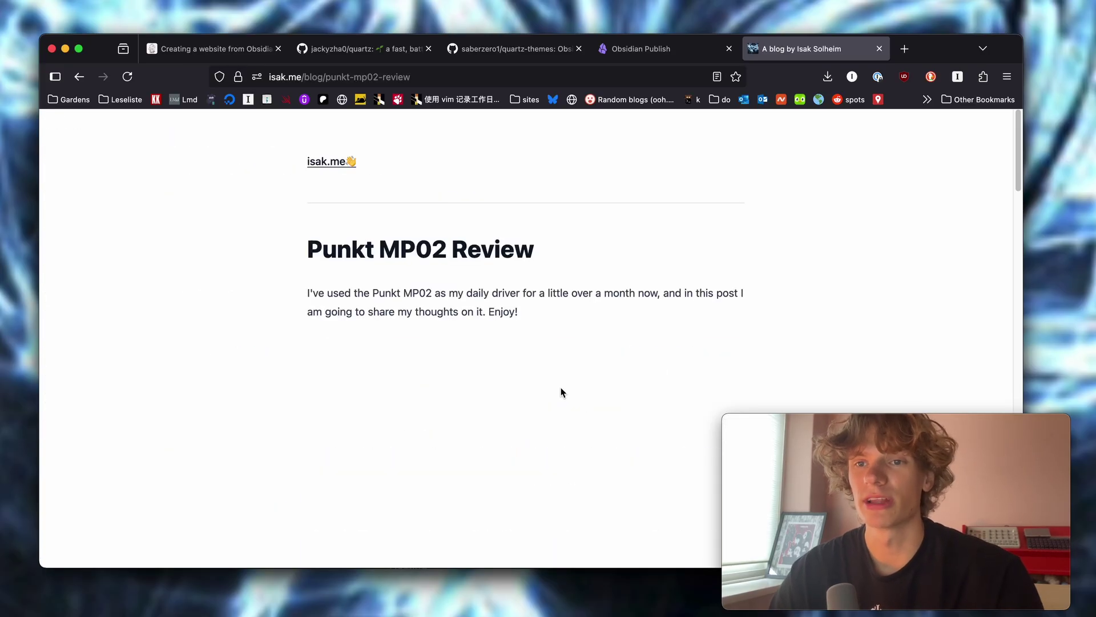
scroll(374, 274, down, 8)
scroll(372, 273, down, 5)
key(super+Left)
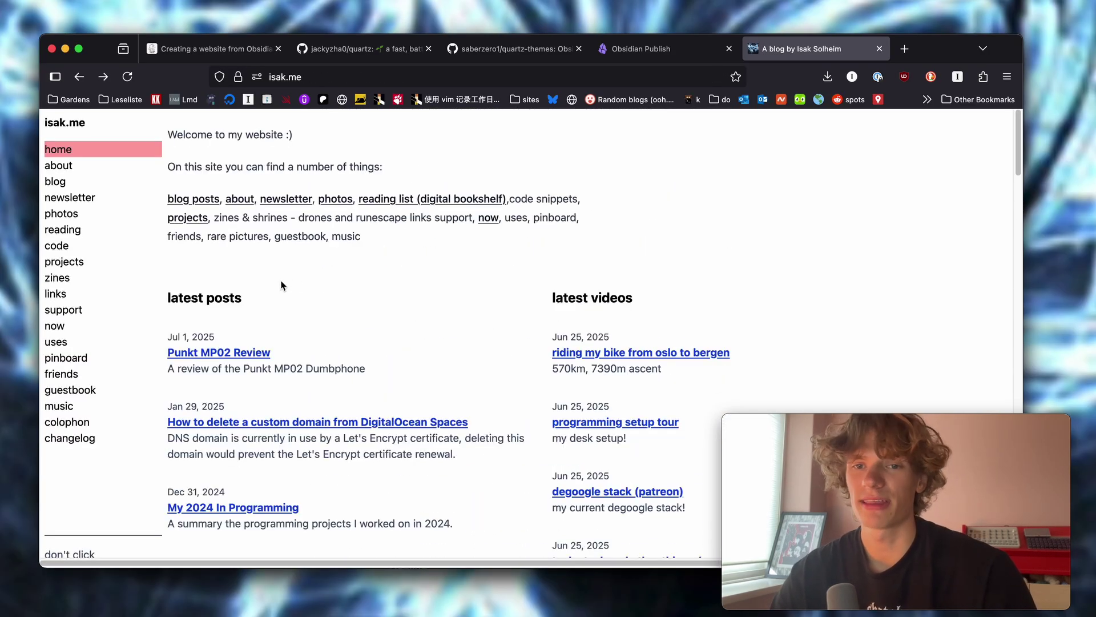
scroll(165, 392, down, 5)
scroll(165, 393, up, 5)
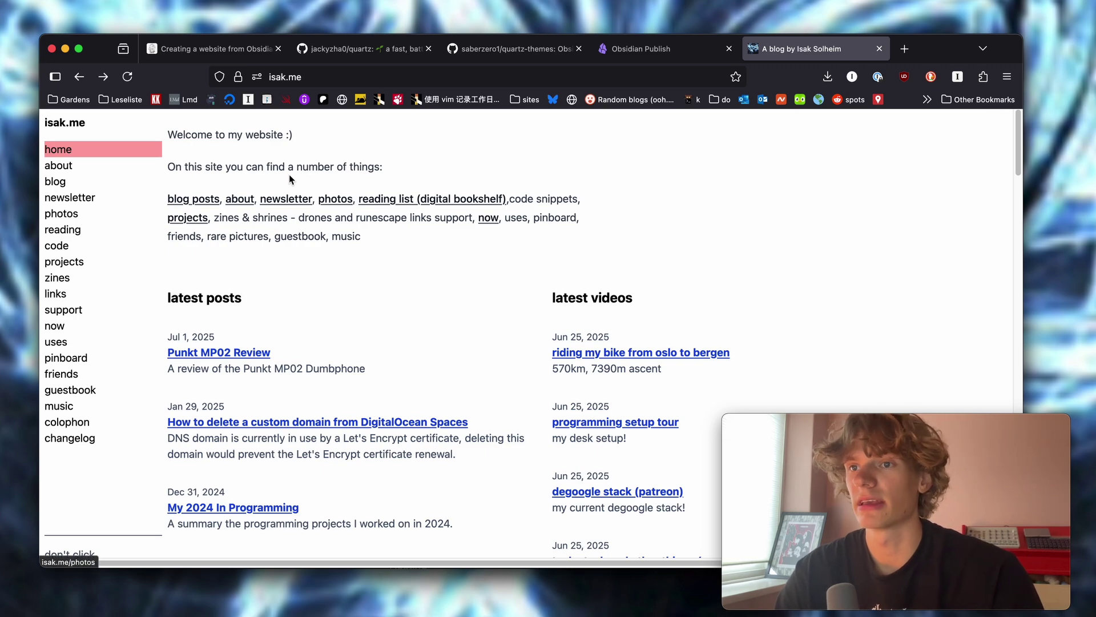
- Close the blog page and look over the home page of the locally served Obsidian notes site
key(super+w)
click(351, 50)
click(245, 50)
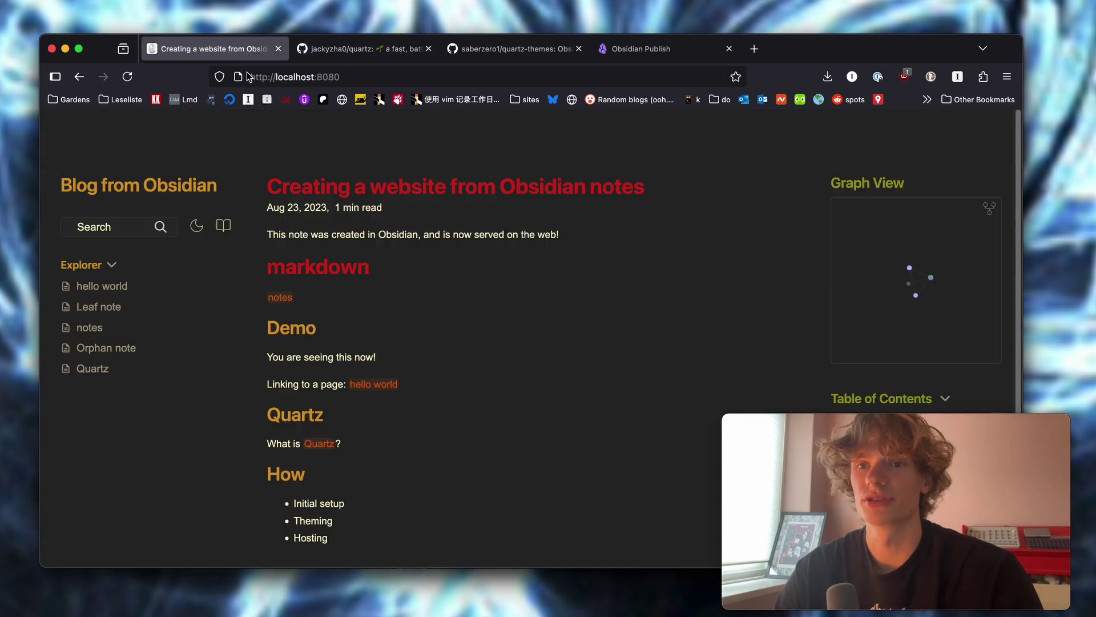
scroll(439, 343, down, 3)
scroll(451, 348, up, 3)
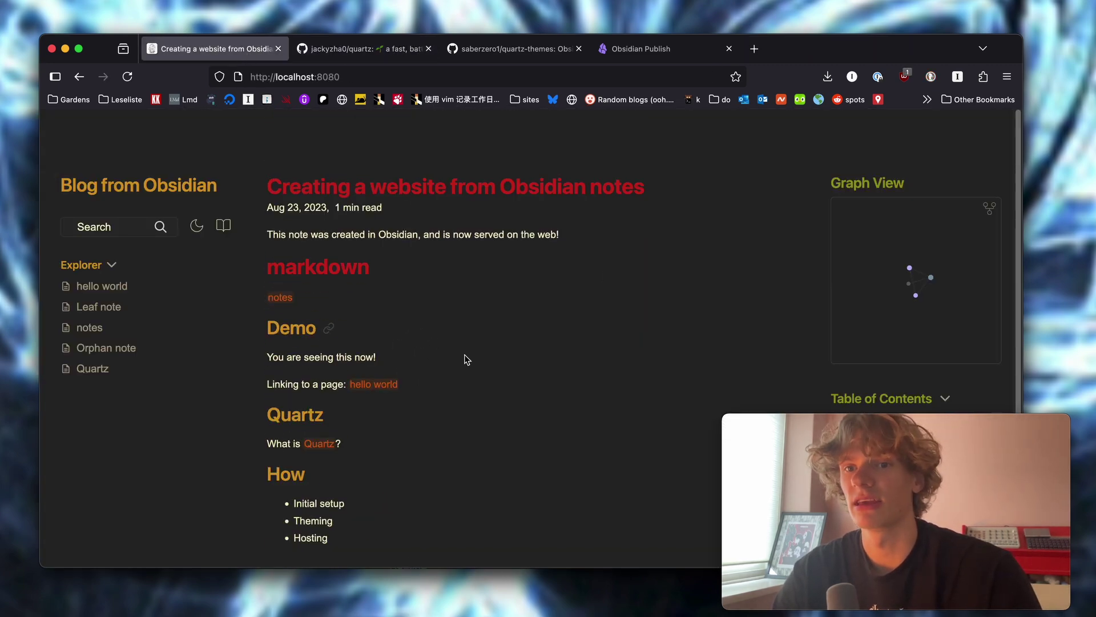
- Return to the Quartz repository, skim it and open its linked documentation site, quartz.jzhao.xyz
click(356, 50)
scroll(532, 406, down, 3)
scroll(532, 407, up, 3)
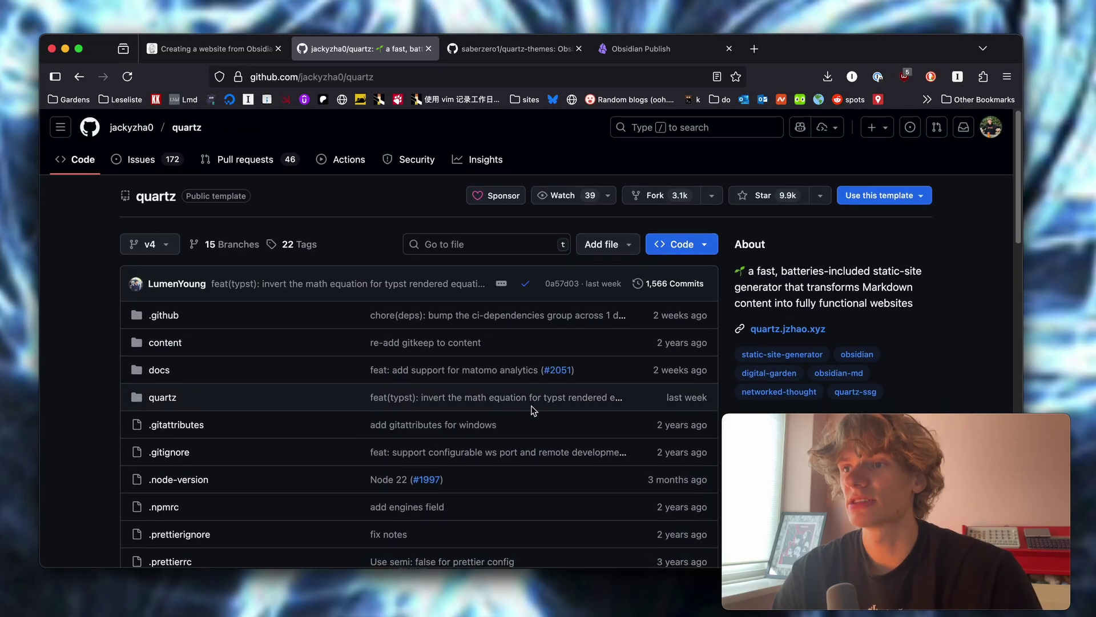
scroll(532, 409, down, 7)
scroll(532, 410, down, 5)
scroll(532, 410, up, 15)
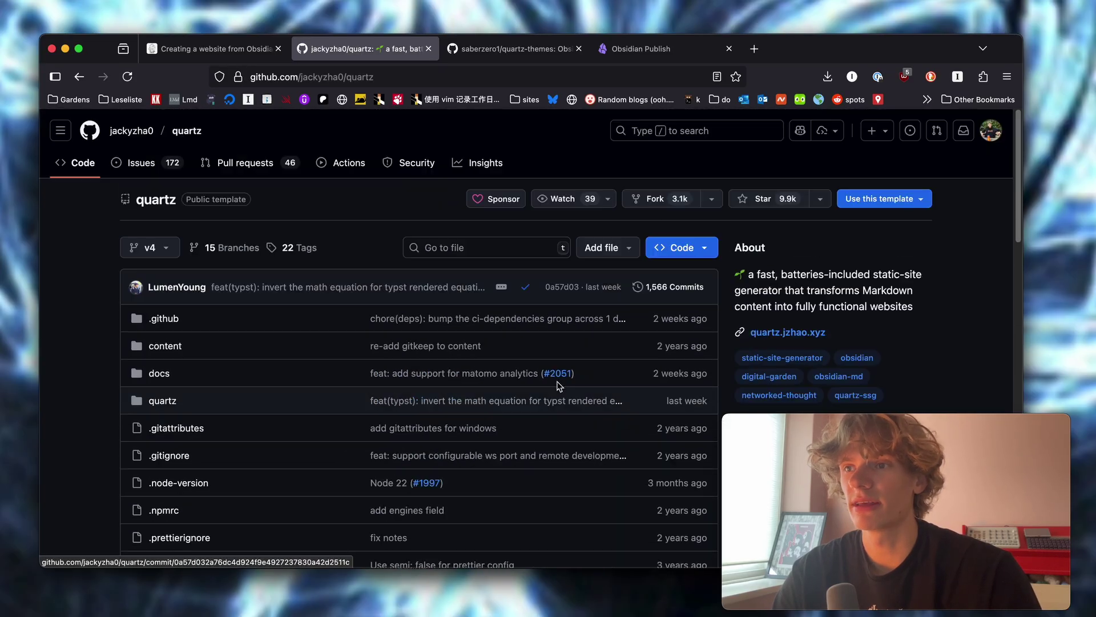
click(785, 333)
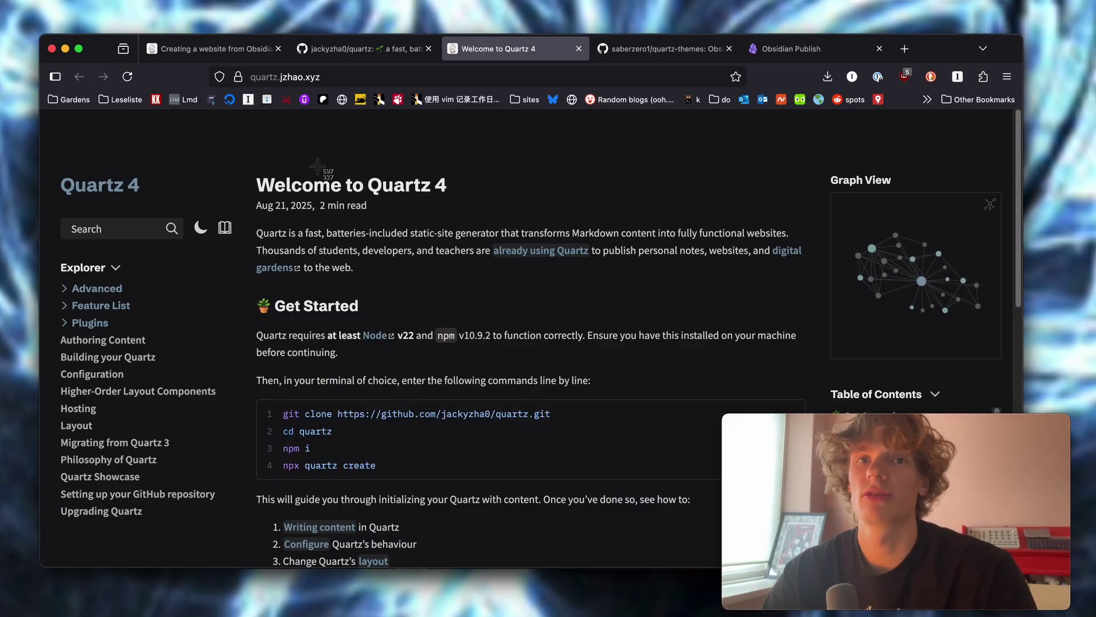
- Read the Get Started section of the Quartz documentation, focusing on the git clone line of the setup commands
scroll(571, 288, down, 2)
scroll(514, 291, up, 2)
scroll(444, 295, down, 3)
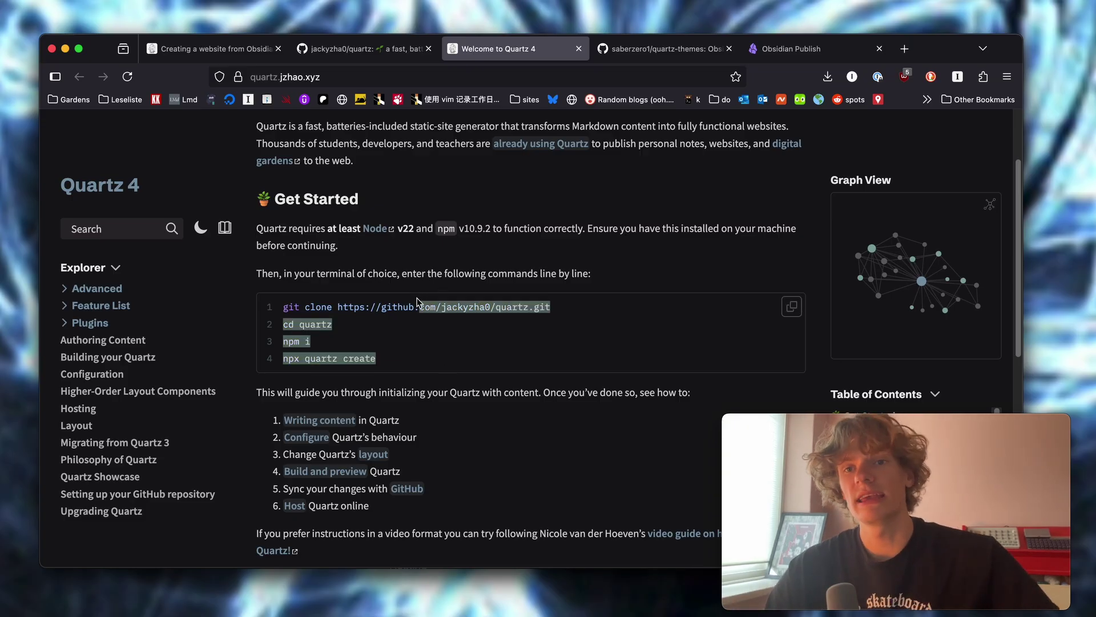
scroll(465, 365, up, 2)
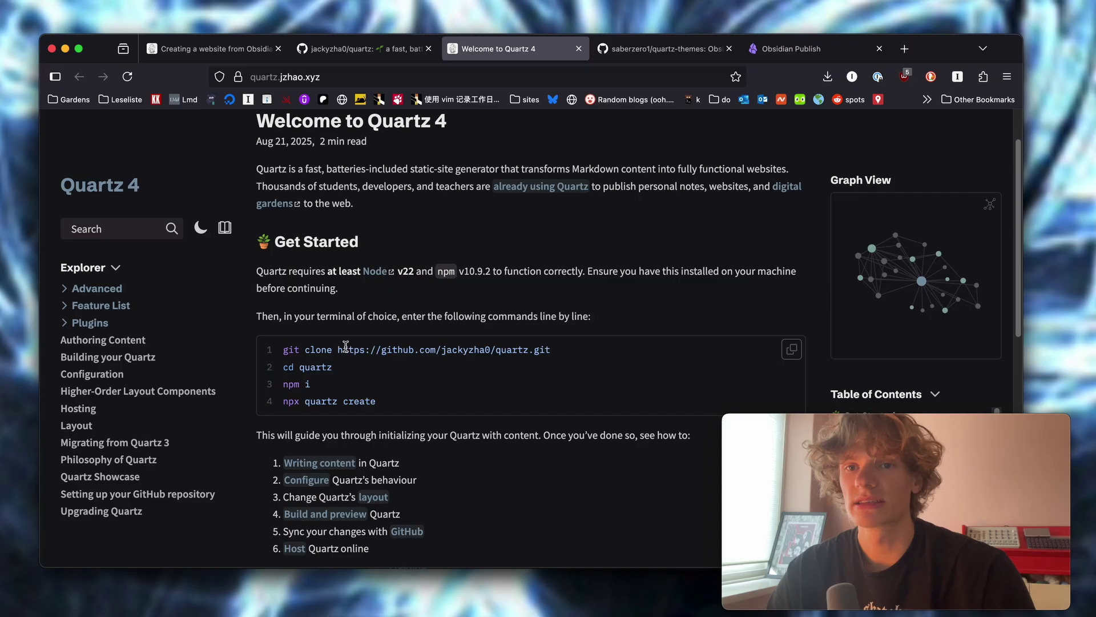
scroll(361, 301, down, 2)
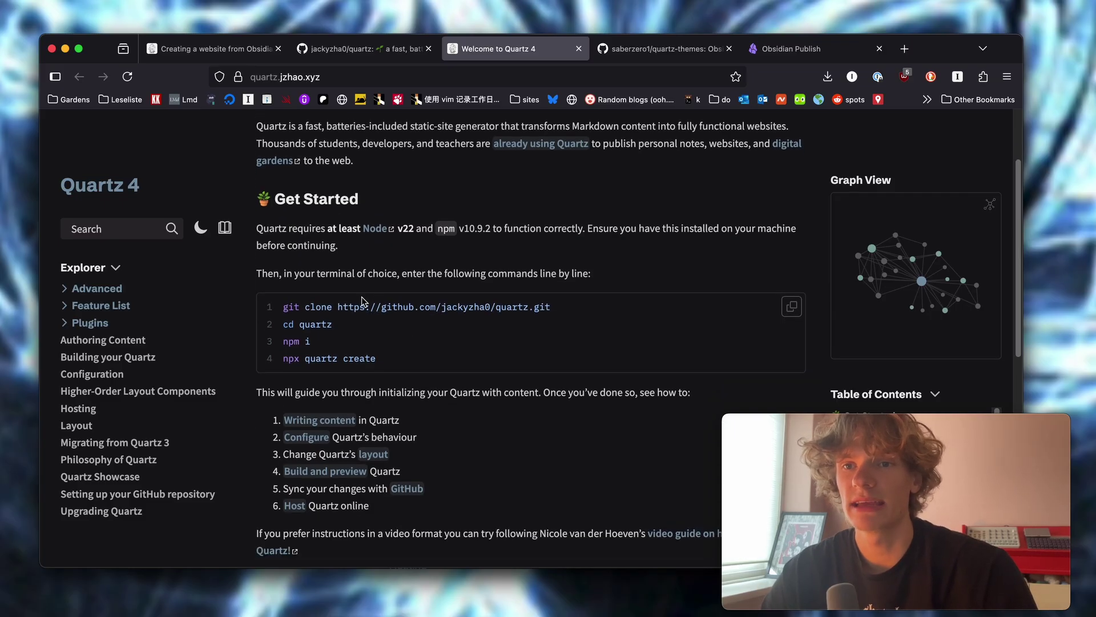
key(super+shift+4)
drag(333, 296, 594, 319)
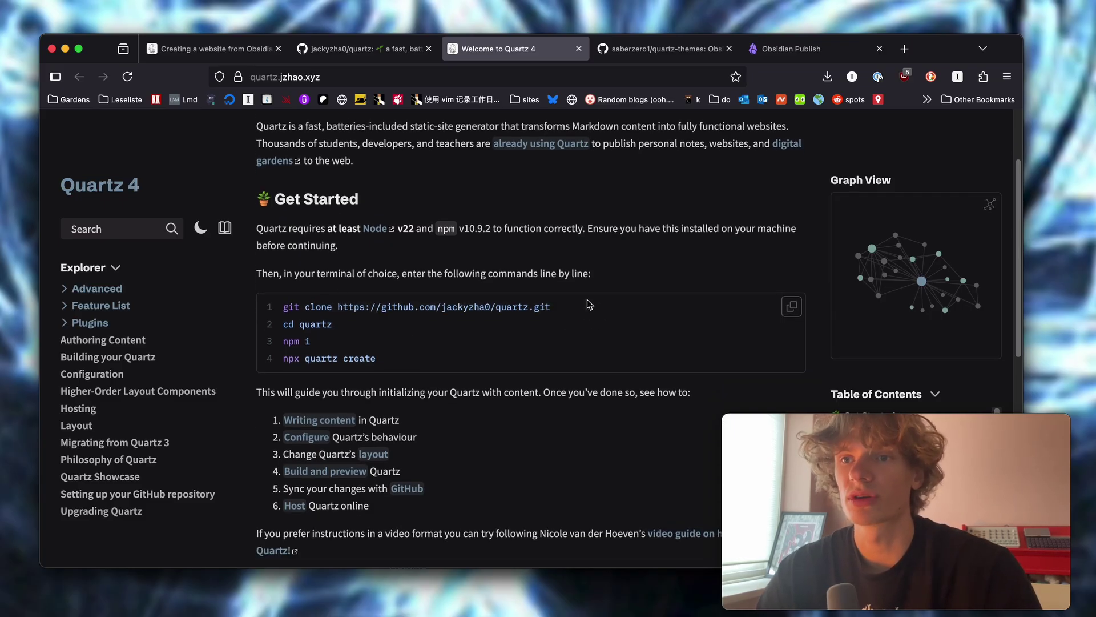
scroll(589, 304, down, 2)
- Launch the terminal, place its window over the documentation page and enlarge its text by three steps
key(super+l)
text(g)
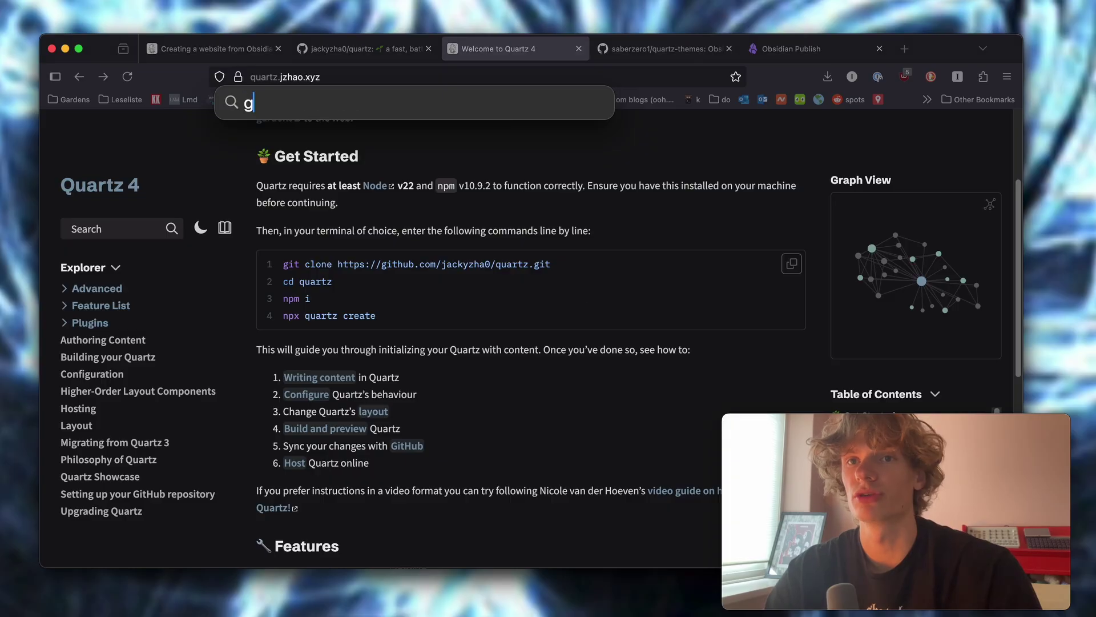
key(Escape)
key(super+space)
text(gho)
key(Return)
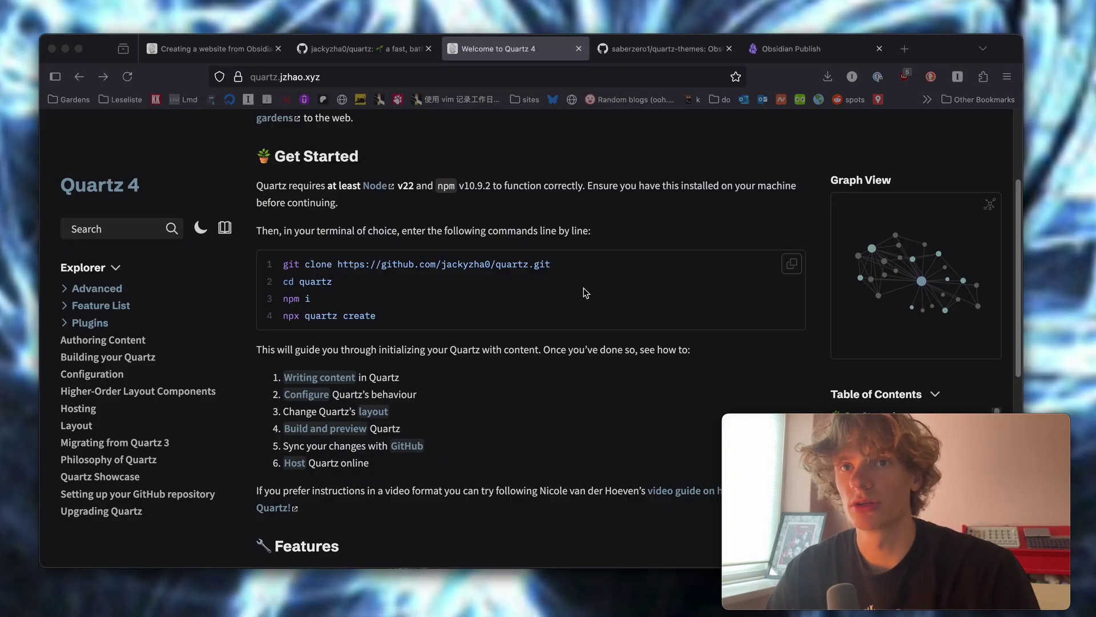
drag(467, 49, 457, 71)
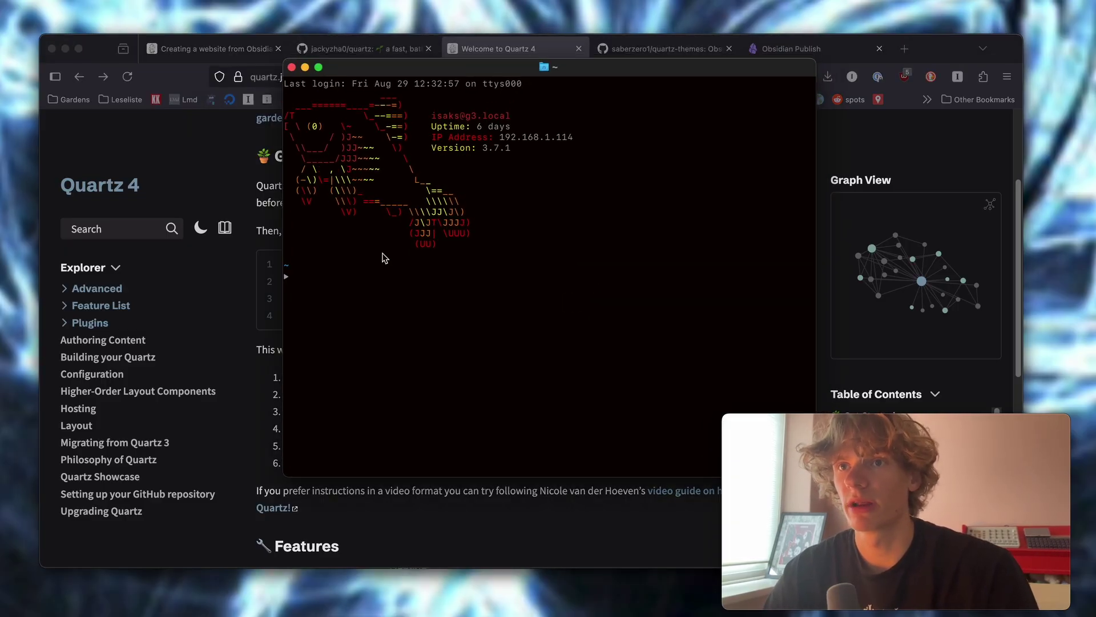
key(super+equal)
key(super+equal)
key(super+equal)
key(super+equal)
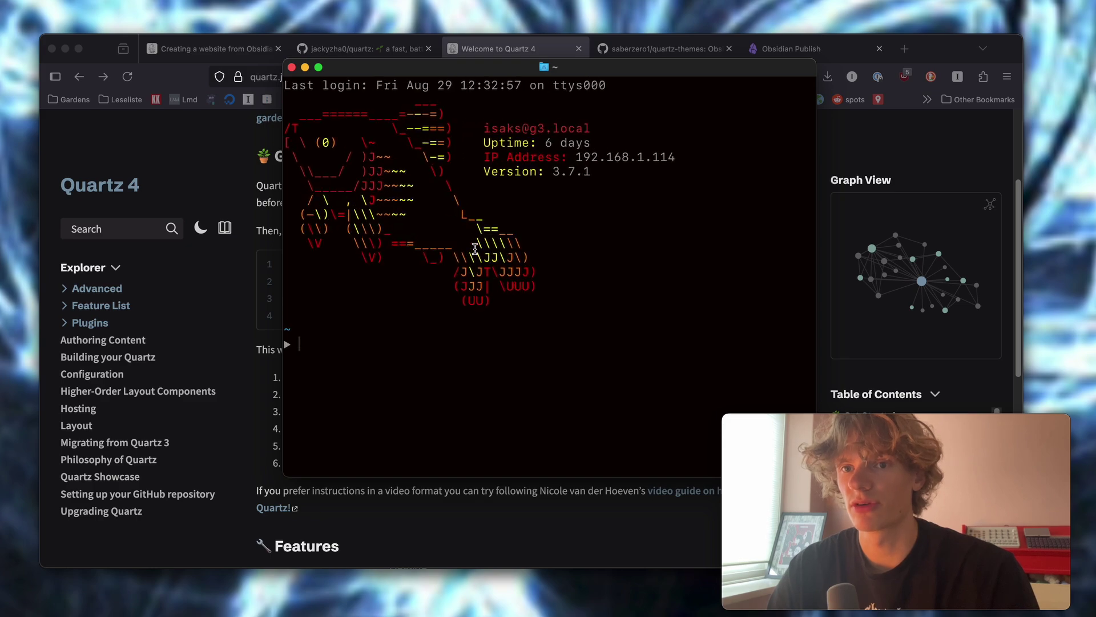
- Change the terminal's working directory to src/notes/ and clear the screen
text(cd src/notes/)
key(Return)
drag(349, 357, 462, 377)
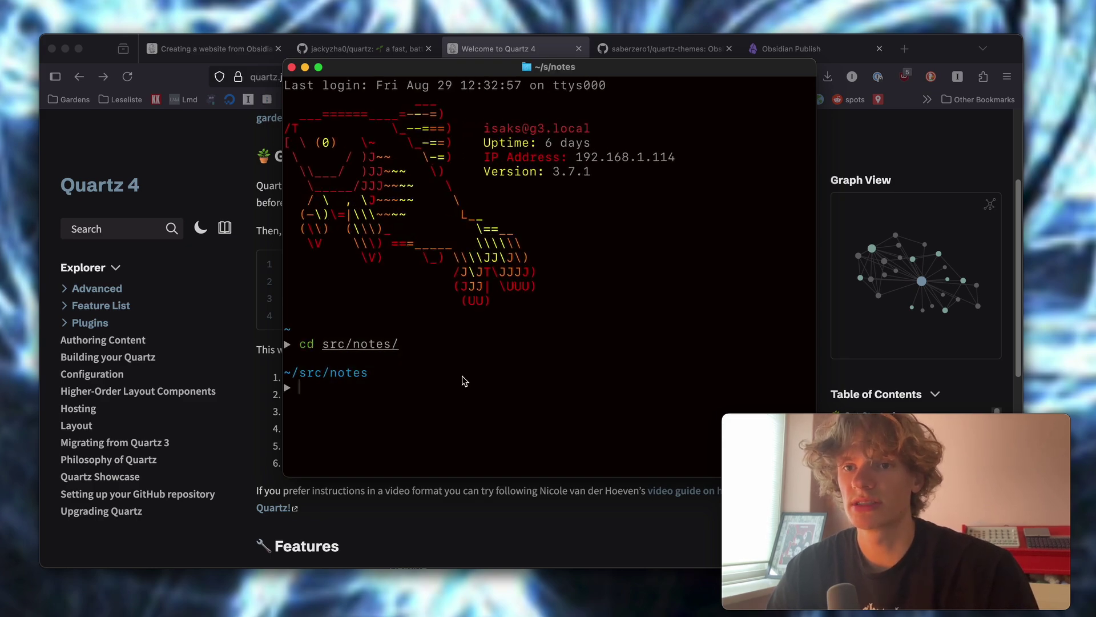
text(clear)
key(Return)
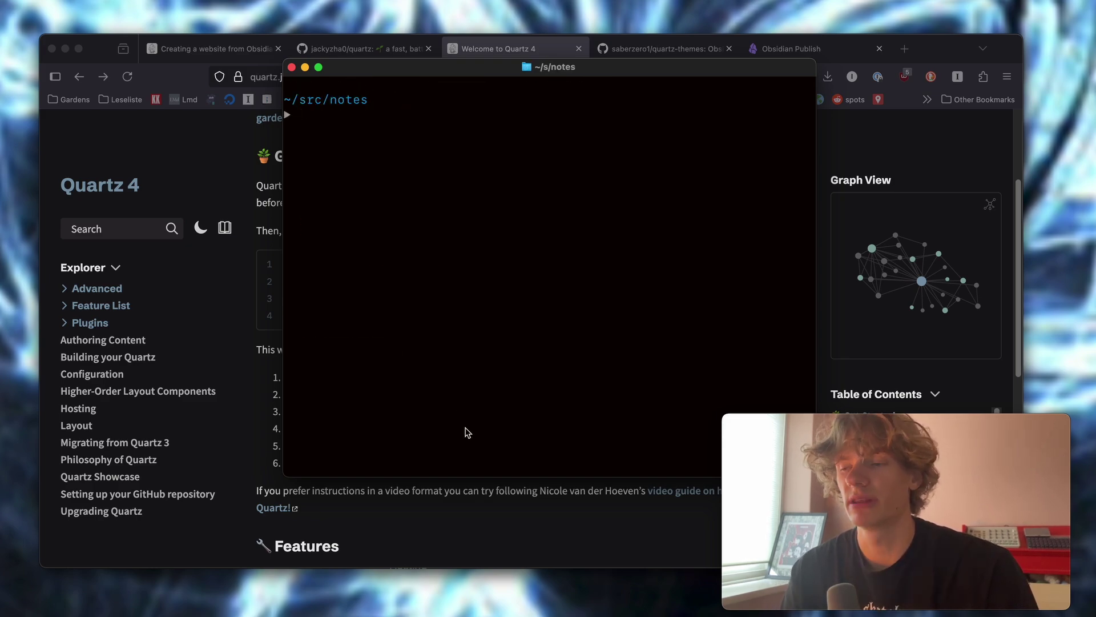
text(git clone https://github.com/jackyzha0/quartz.git)
key(Return)
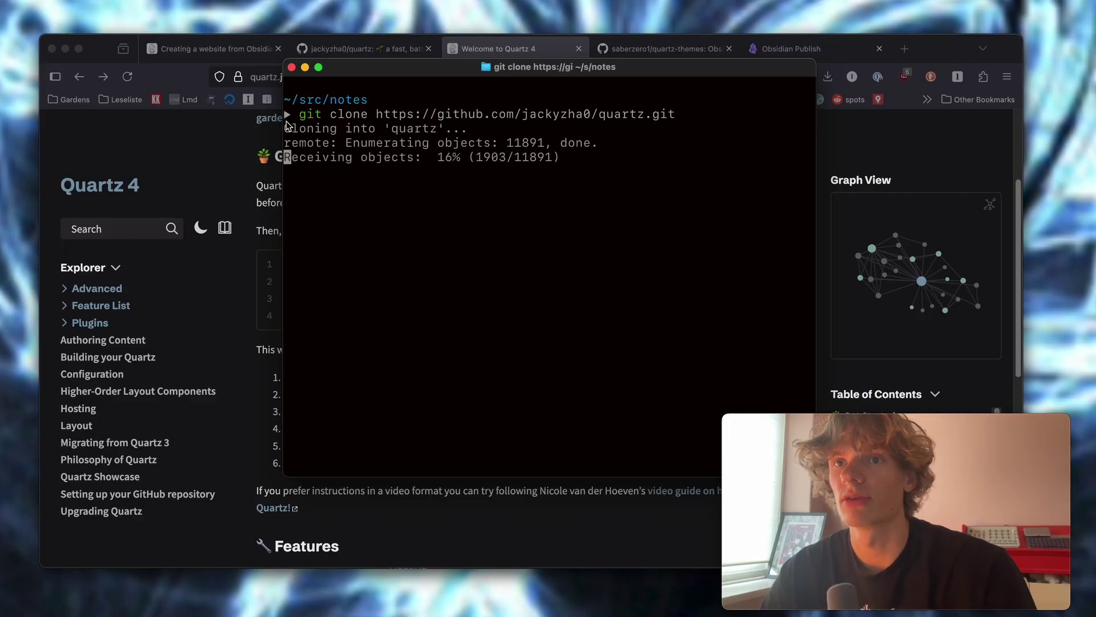
drag(398, 80, 371, 87)
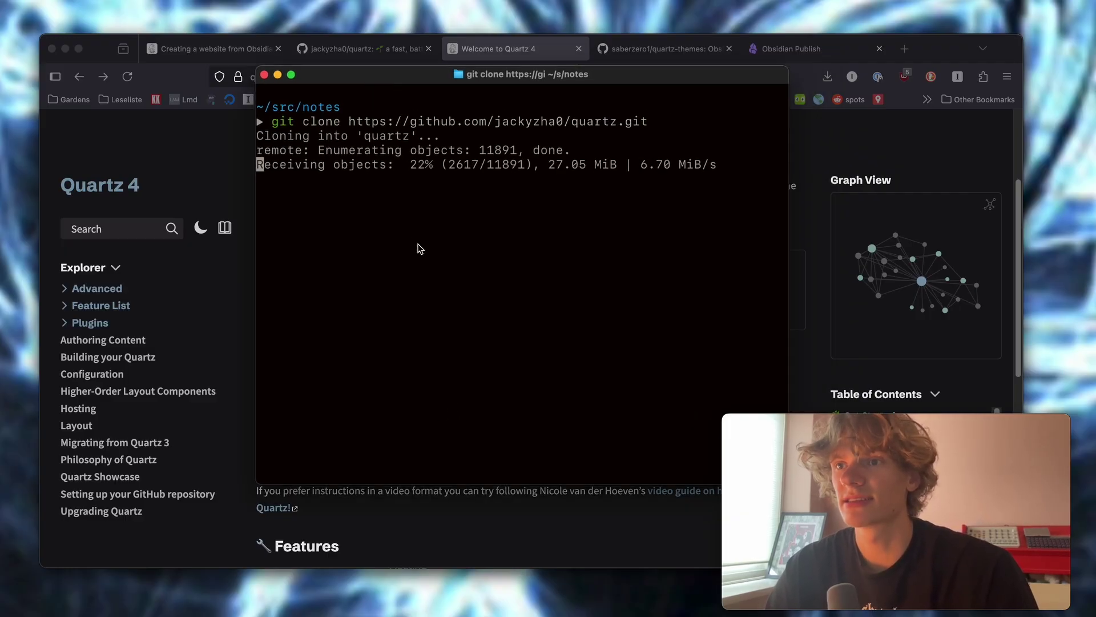
- List the contents of the notes folder with ls, and switch back to the Quartz setup commands in the browser
text(ls)
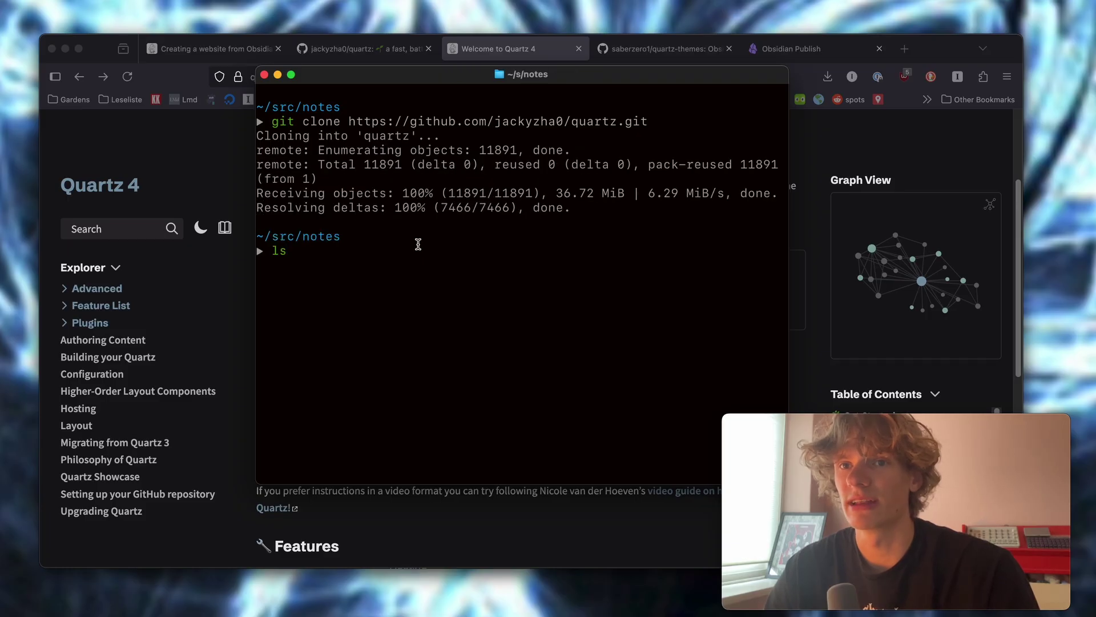
key(Escape)
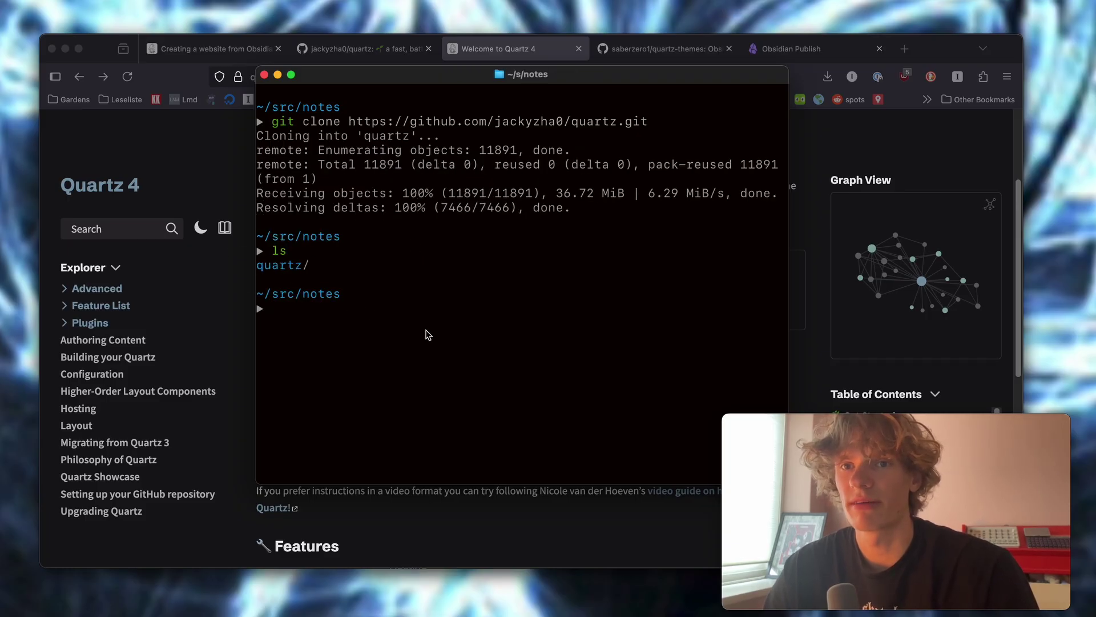
key(super+Tab)
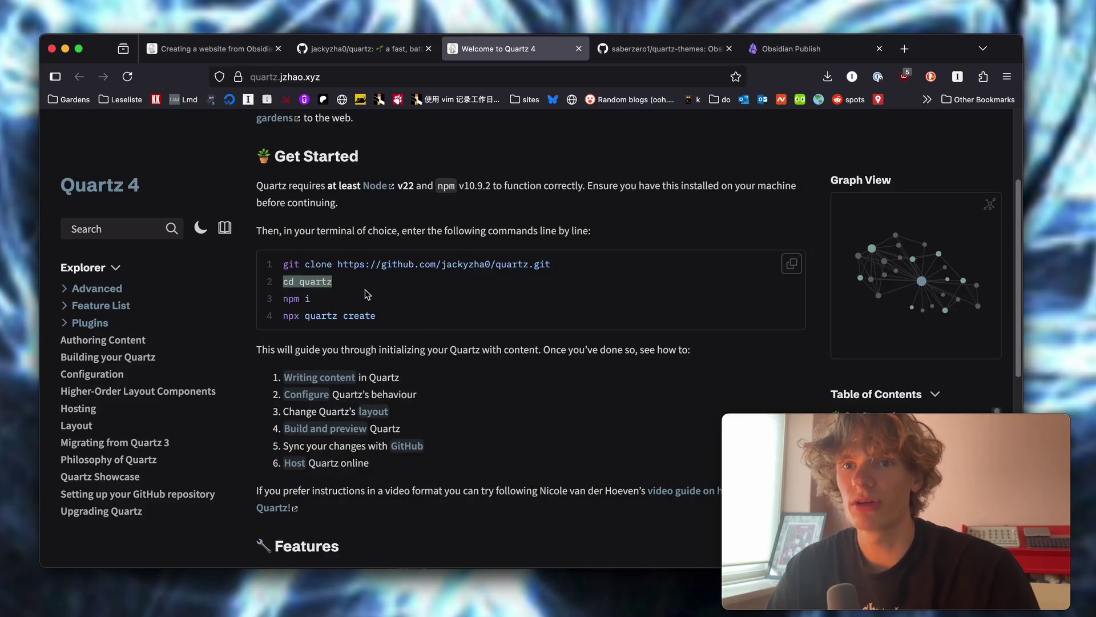
- Copy cd quartz from the Quartz setup commands and run it in the terminal to enter the cloned folder
key(super+c)
key(super+Tab)
key(super+v)
- Copy npm i from the documentation's setup commands and run it in the terminal to install the Quartz packages
key(super+Tab)
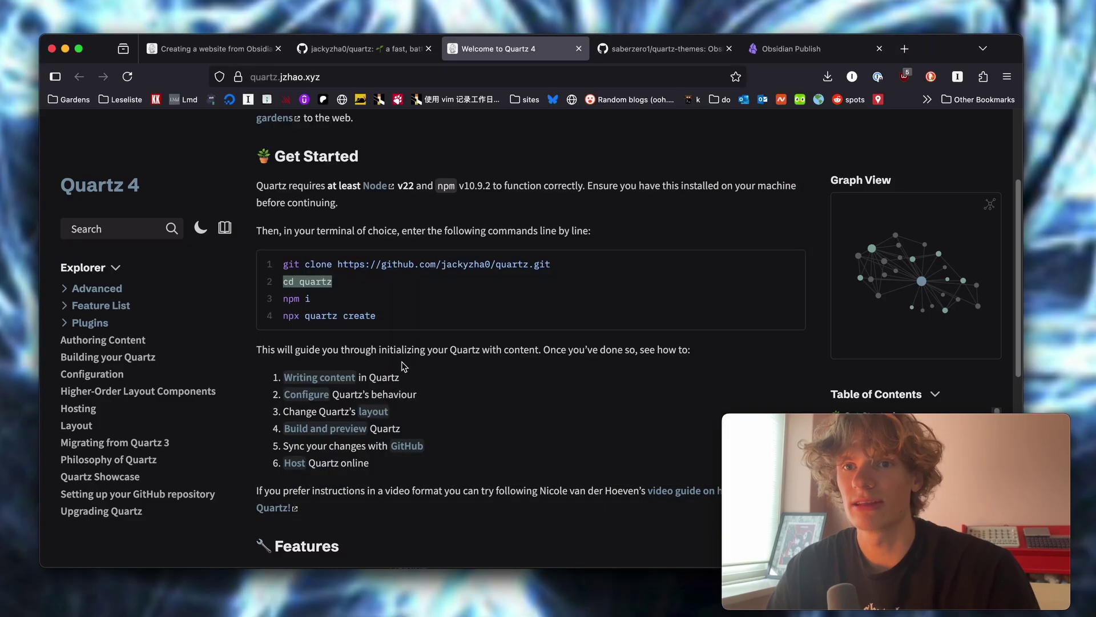
scroll(345, 297, down, 1)
click(342, 276)
key(super+c)
key(super+Tab)
key(super+v)
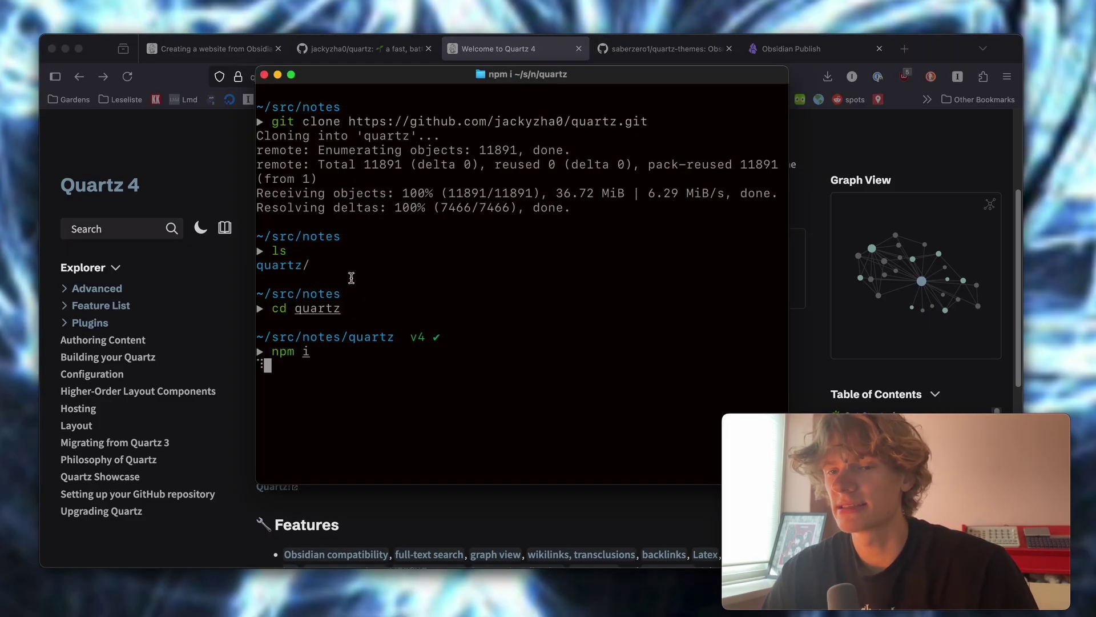
- Copy npx quartz create from the documentation and run it in the terminal to start the Quartz initialization
key(super+Tab)
click(414, 300)
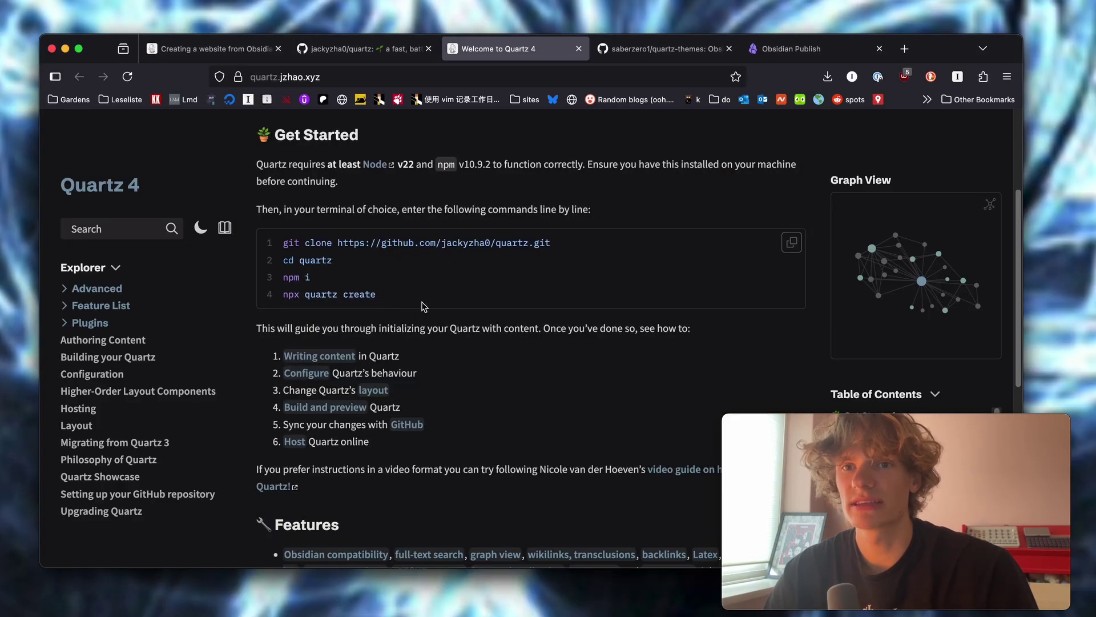
scroll(422, 308, down, 1)
key(super+Tab)
key(super+v)
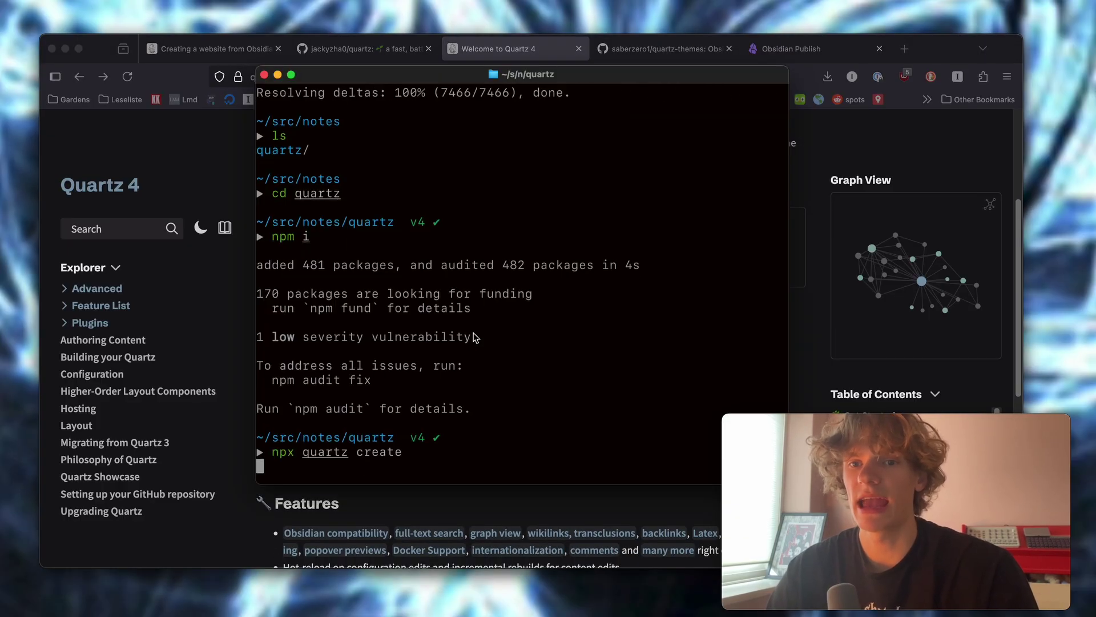
key(Return)
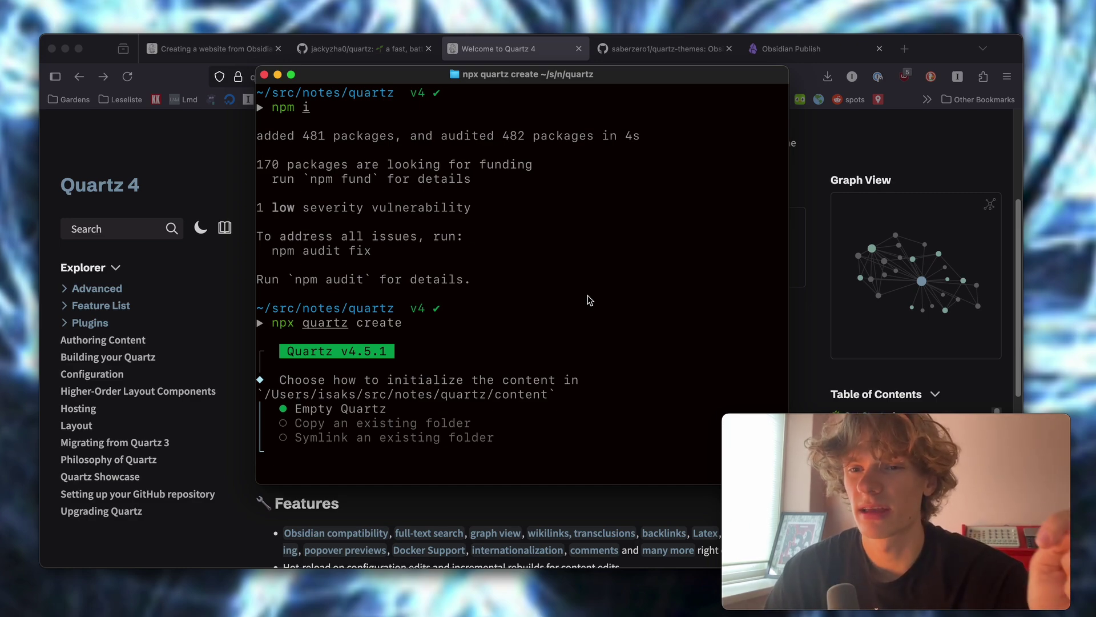
- With the option to copy an existing folder highlighted, switch to Obsidian, open its vault manager and capture the listed vault paths
key(Down)
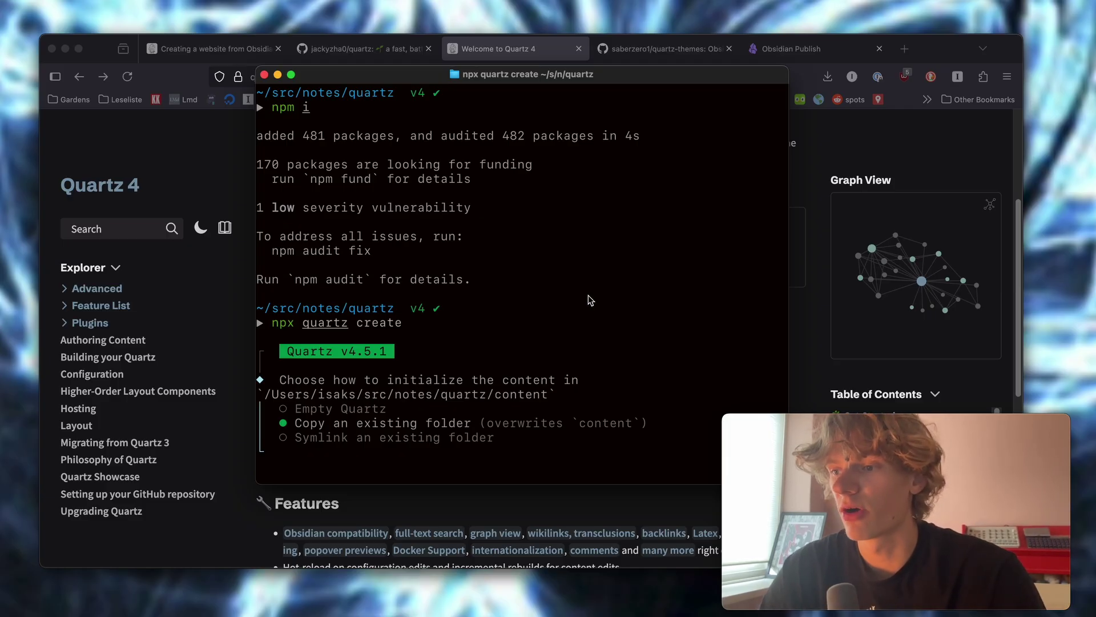
key(super+space)
text(obs)
key(Return)
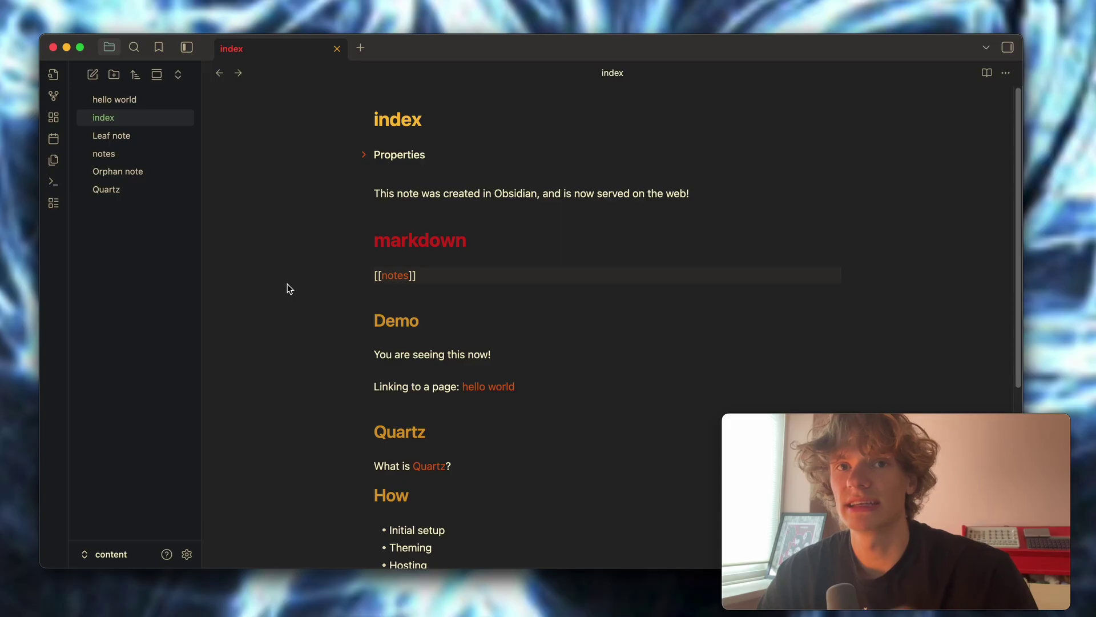
click(109, 555)
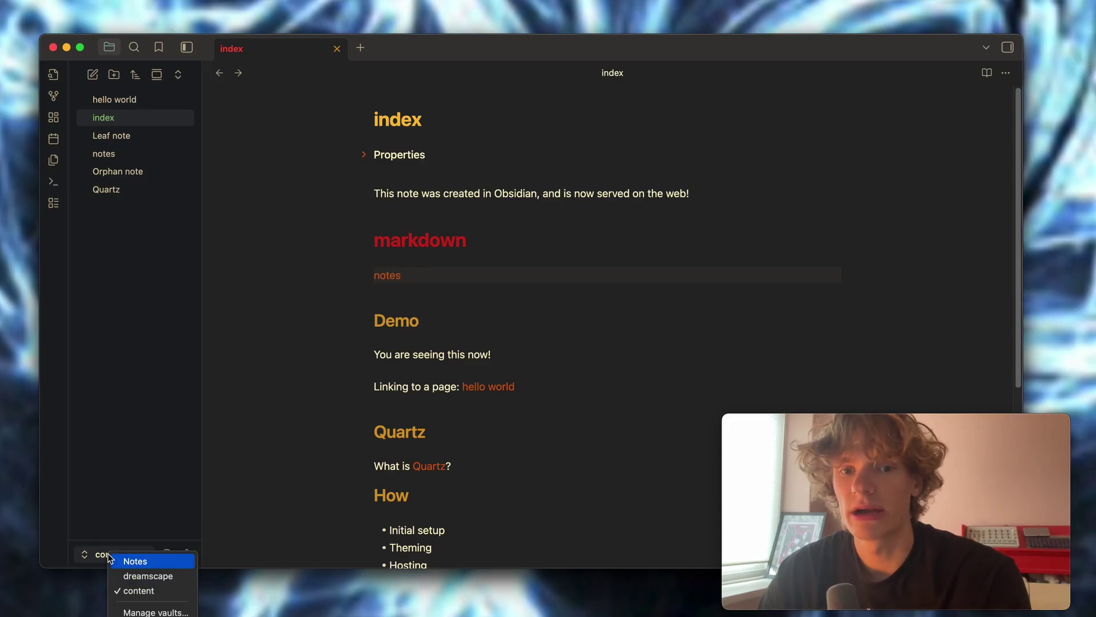
click(169, 612)
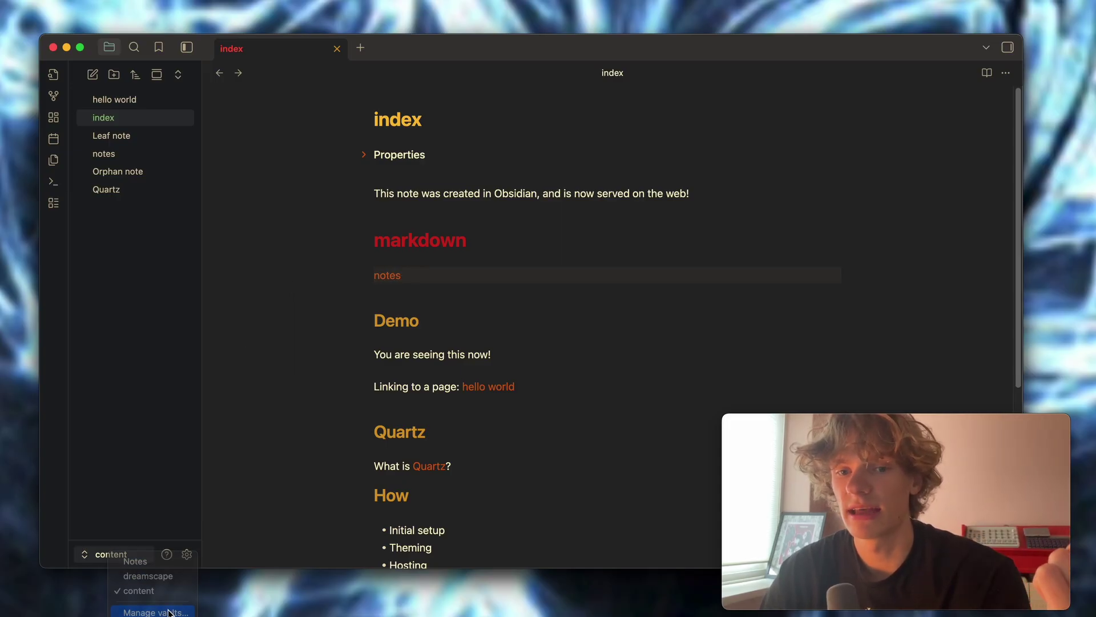
key(super+shift+4)
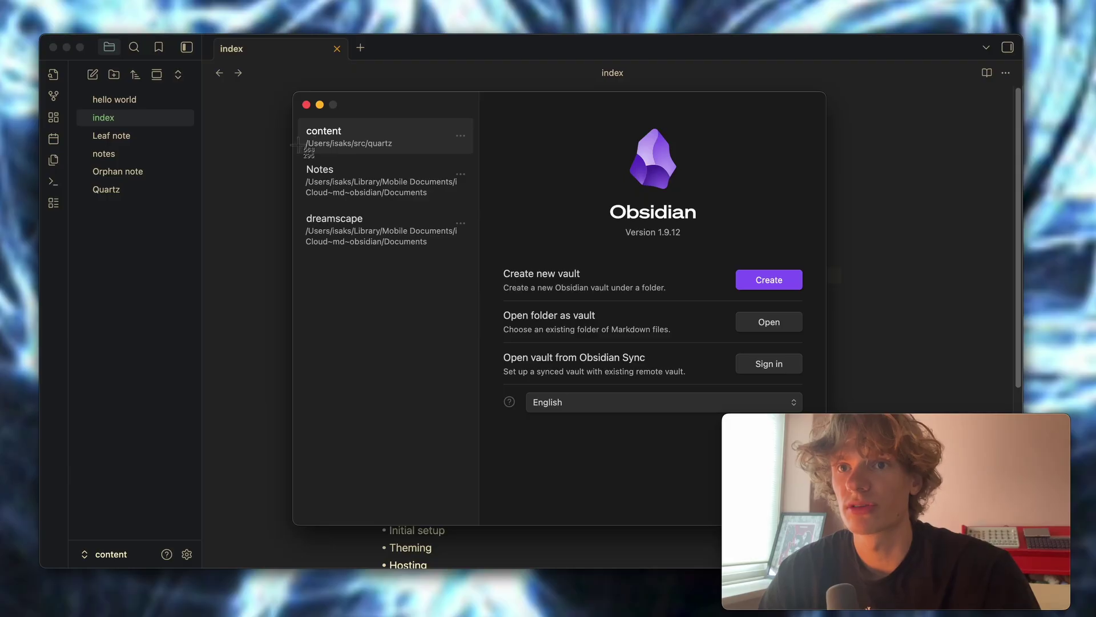
drag(301, 138, 499, 333)
- Switch back to the terminal and initialize the content as Empty Quartz, treating links as shortest path
key(super+Tab)
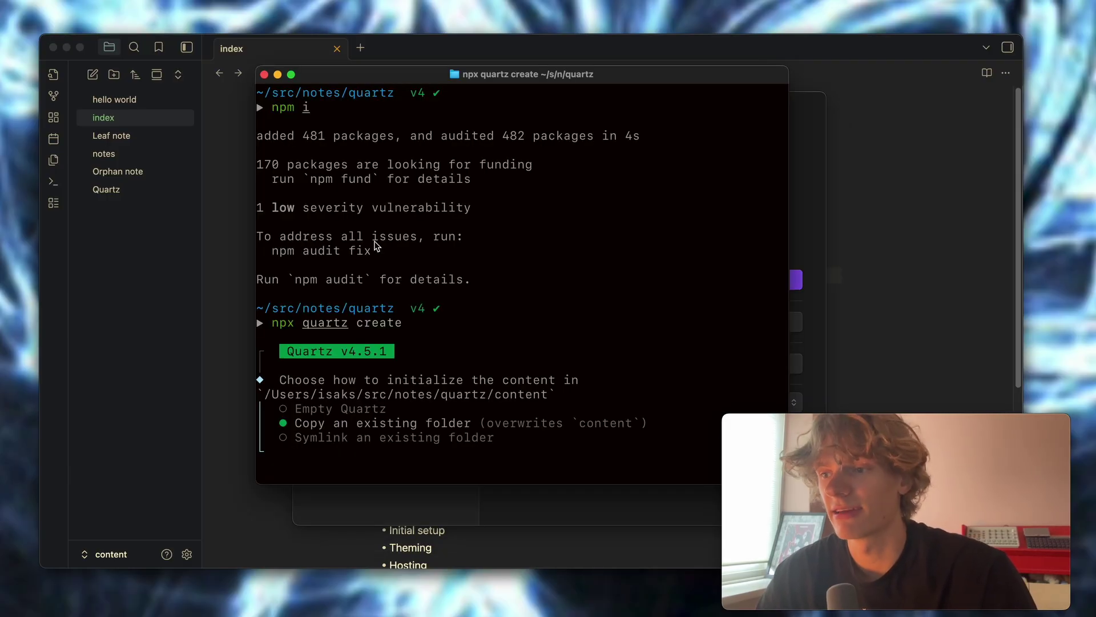
key(super+Tab)
key(super+Tab)
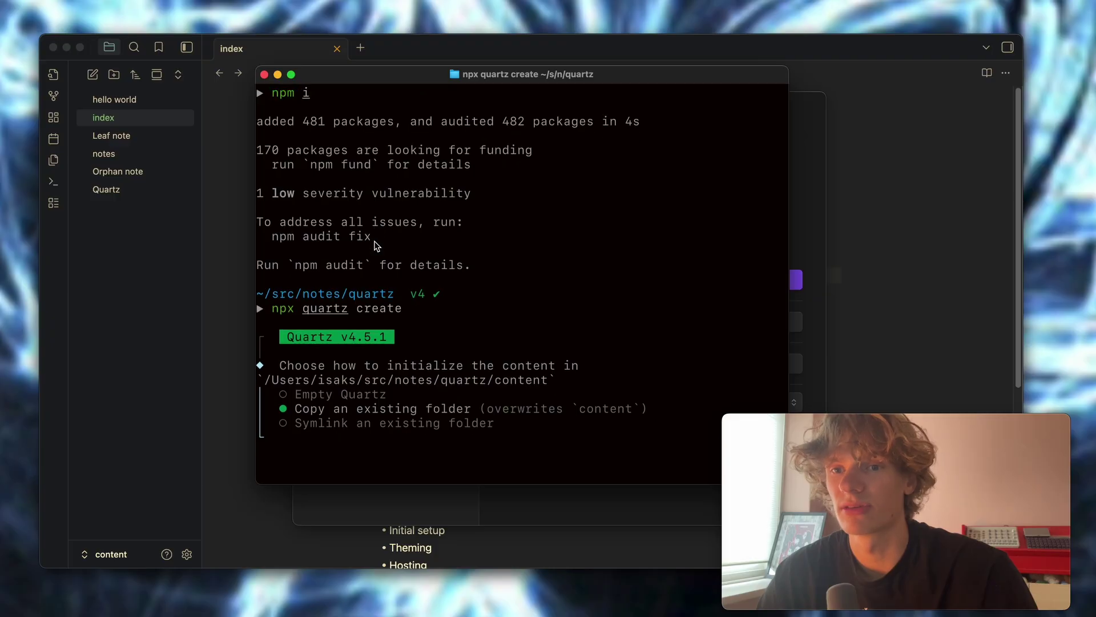
key(Up)
key(Return)
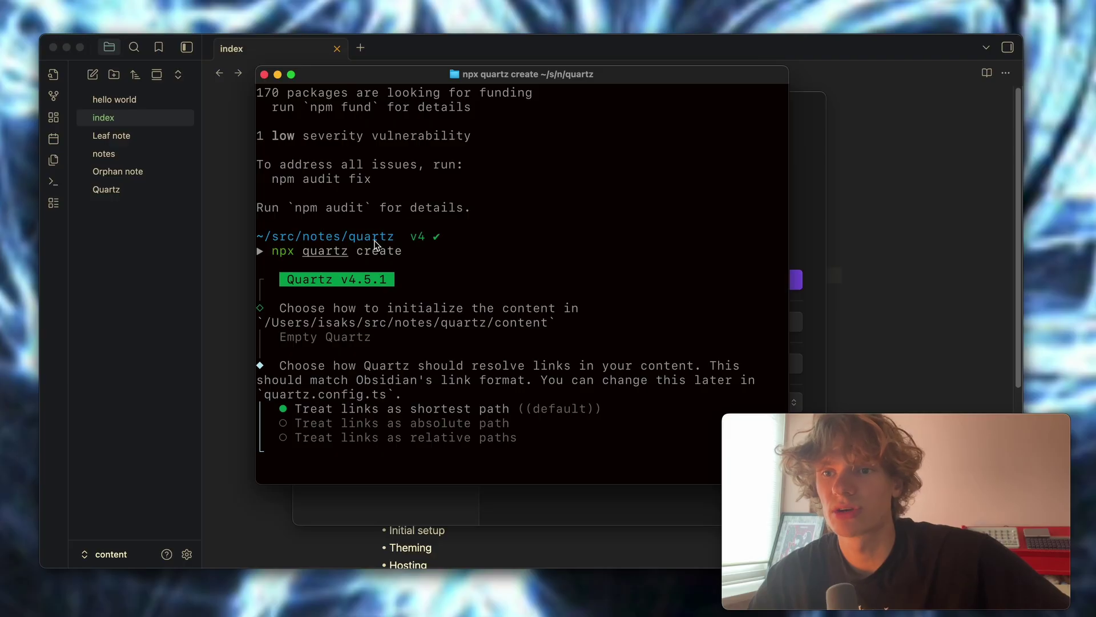
key(Return)
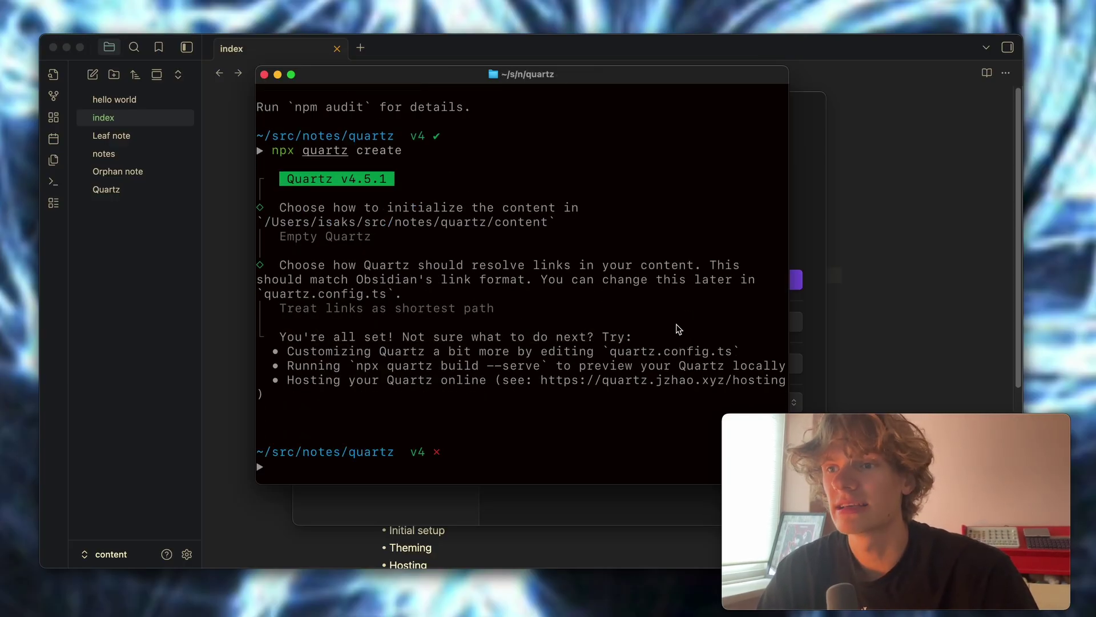
- Run the suggested npx quartz build --serve command in the terminal with the browser behind it
key(super+Tab)
key(super+Tab)
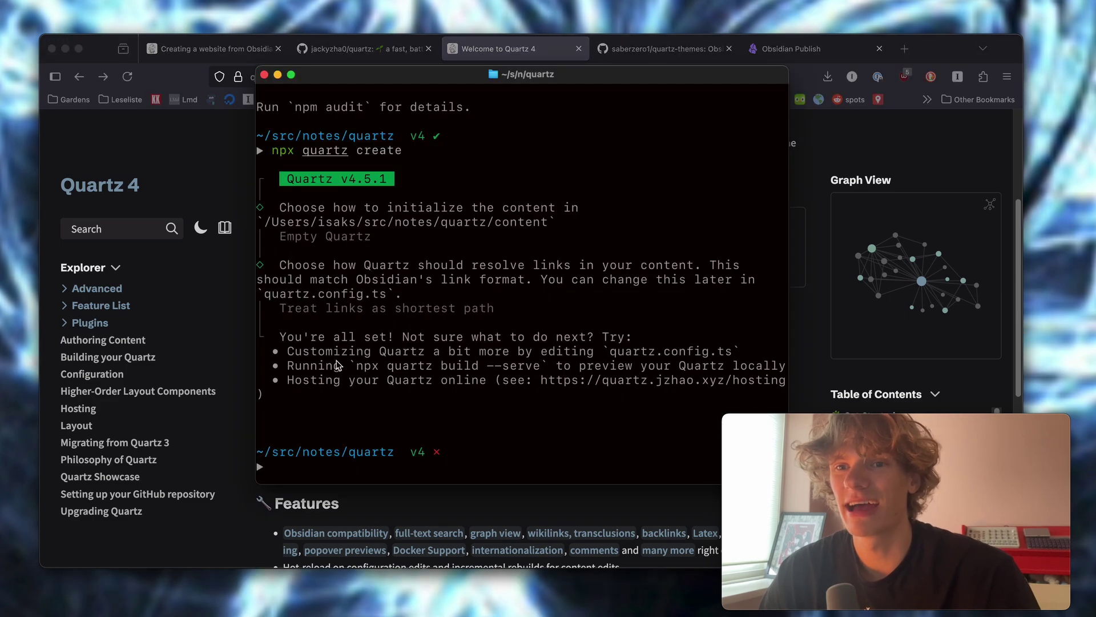
drag(358, 369, 545, 371)
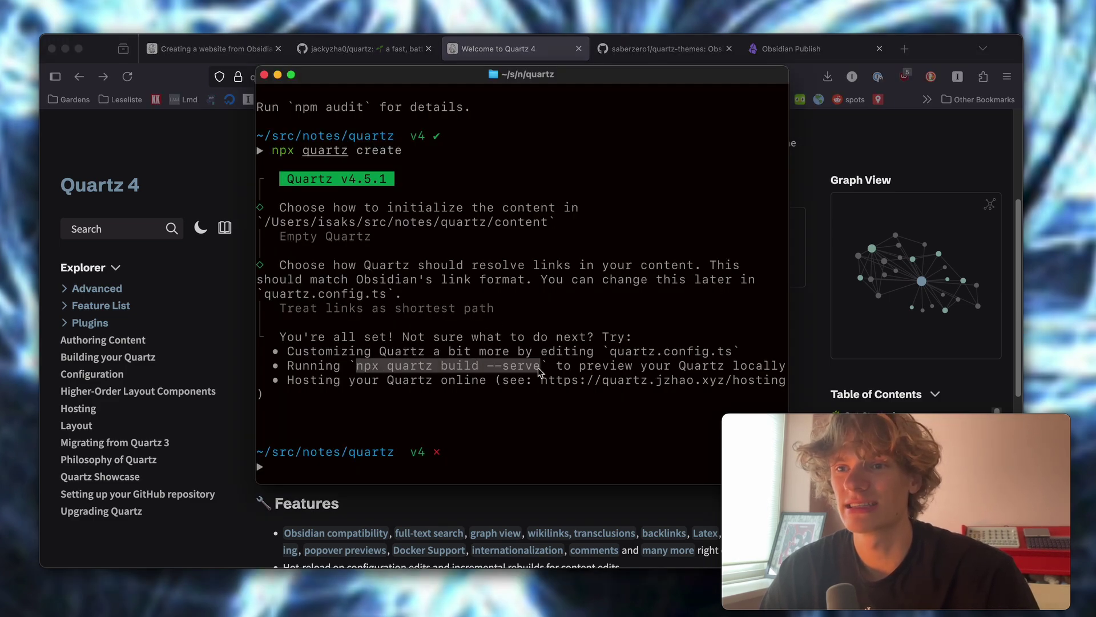
click(541, 400)
key(super+v)
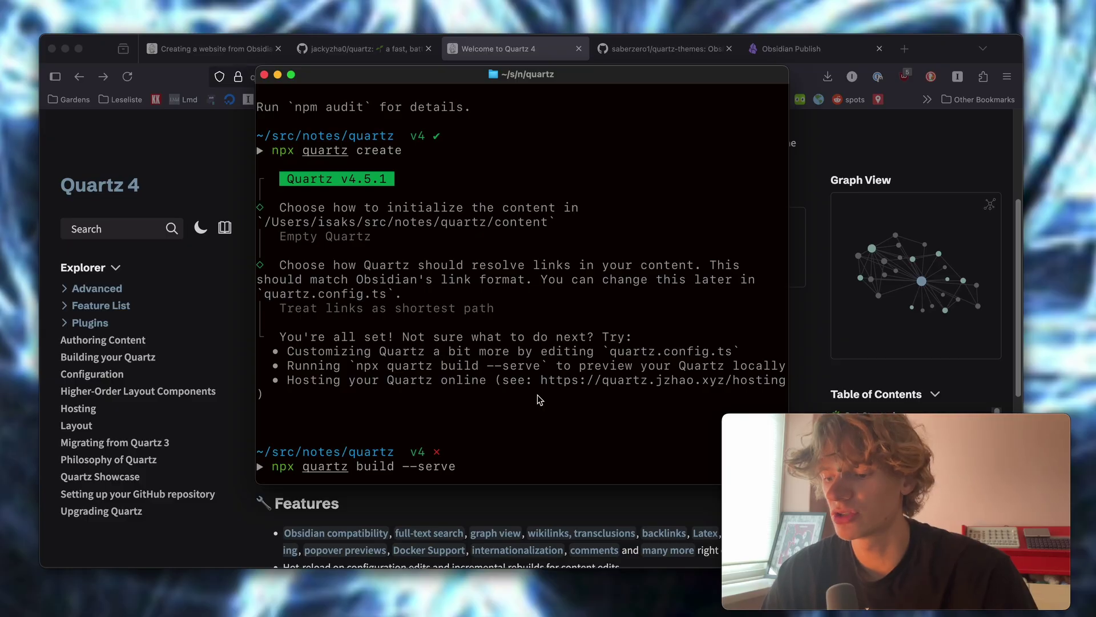
key(Return)
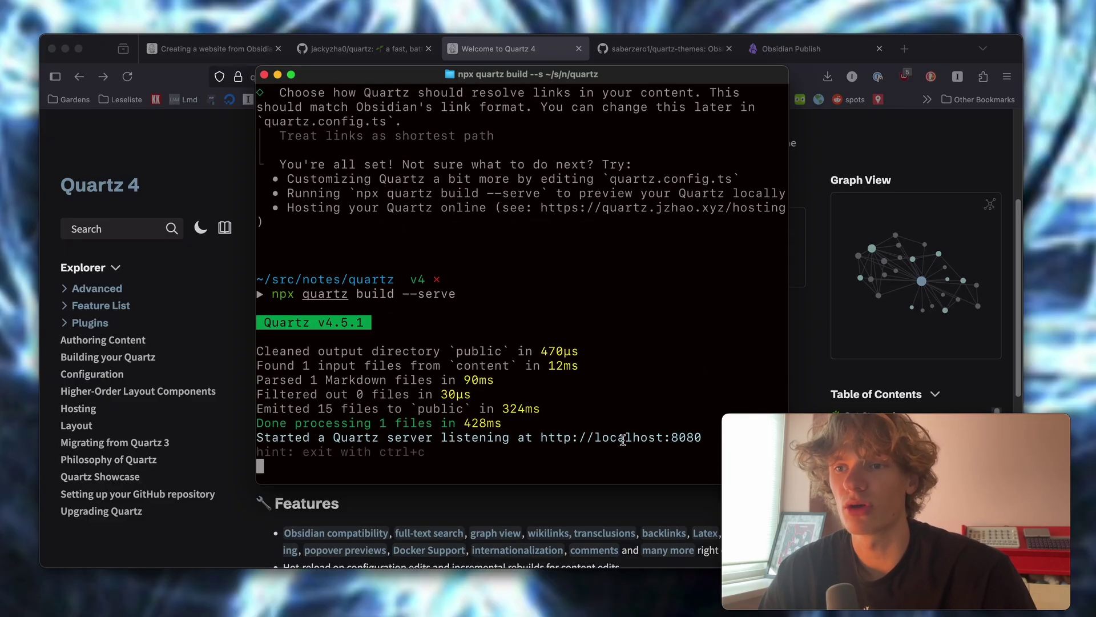
super+click(638, 437)
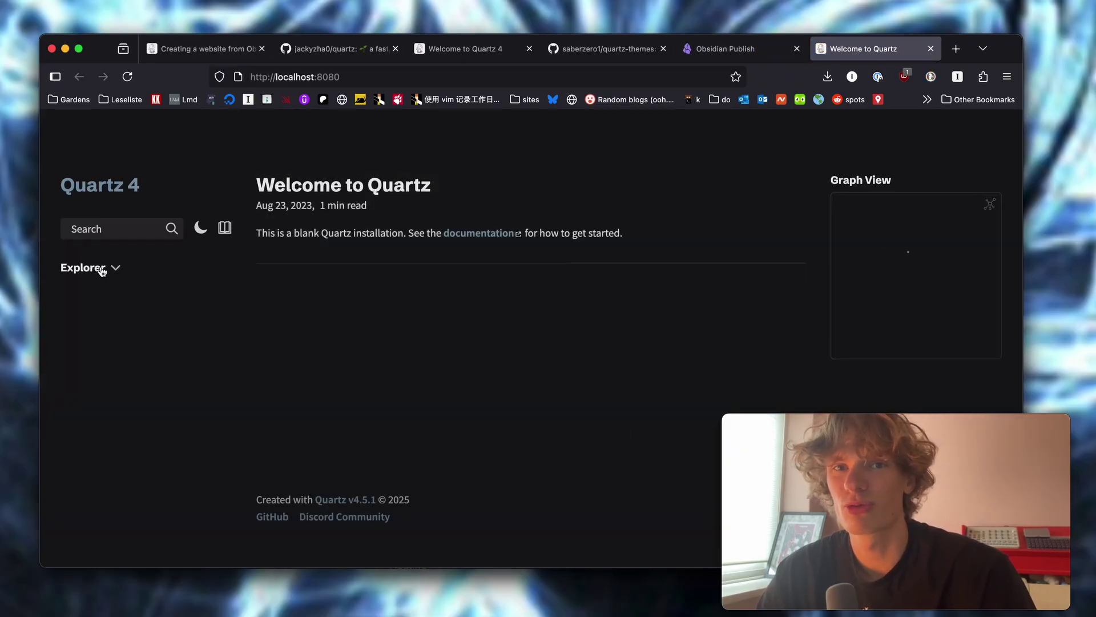
click(510, 231)
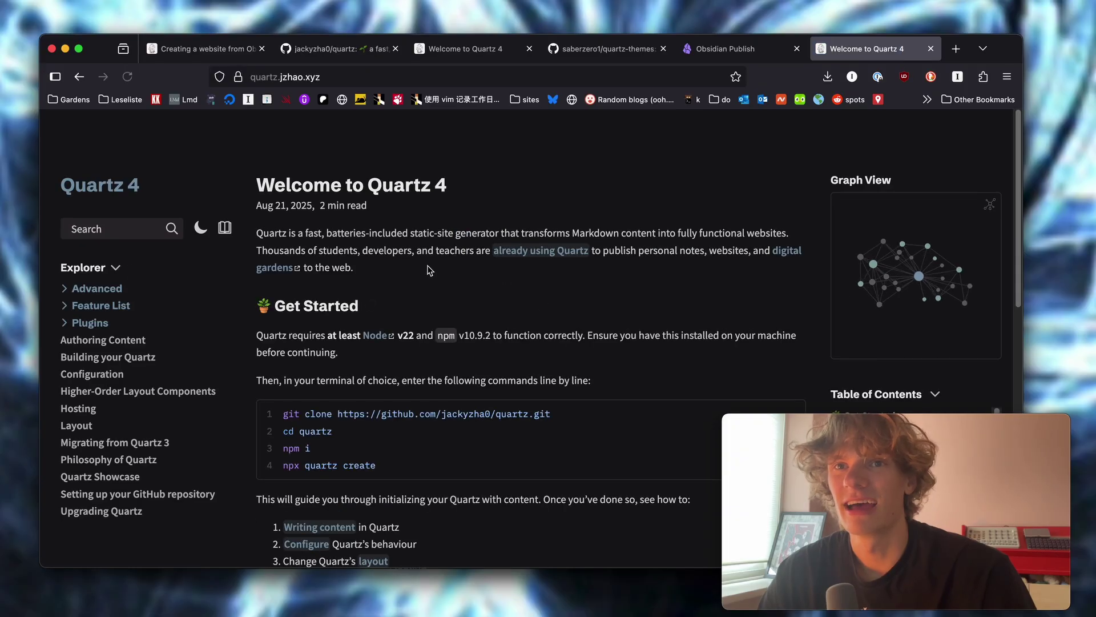
key(super+bracketleft)
drag(345, 151, 426, 305)
click(426, 310)
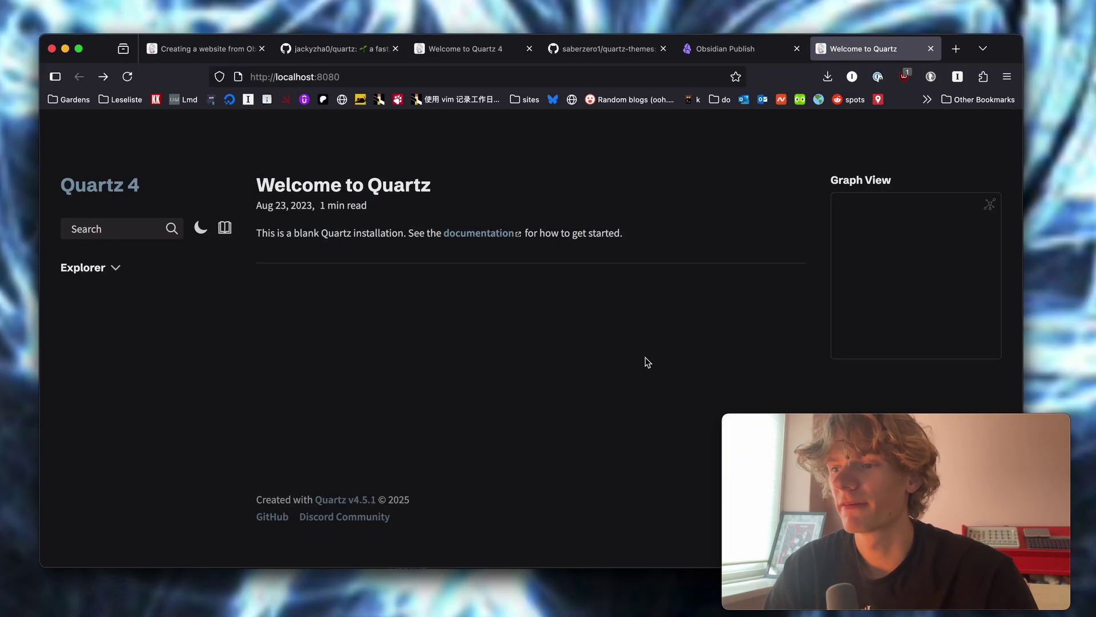
- Switch to Obsidian and open the content folder inside src/notes/quartz as a vault
key(super+space)
text(o)
key(Return)
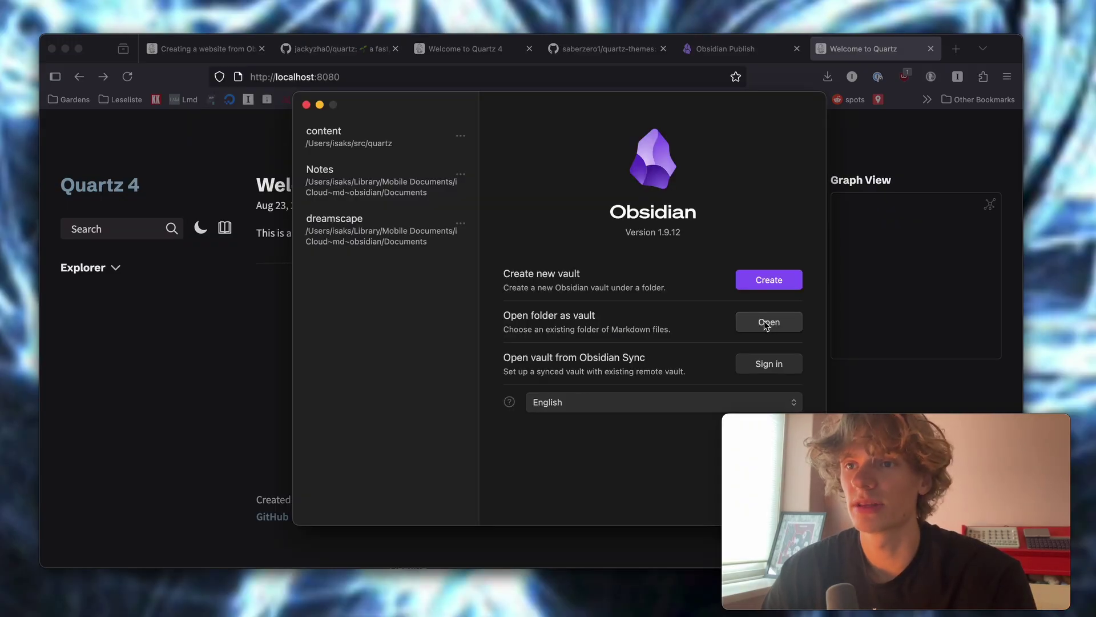
click(769, 323)
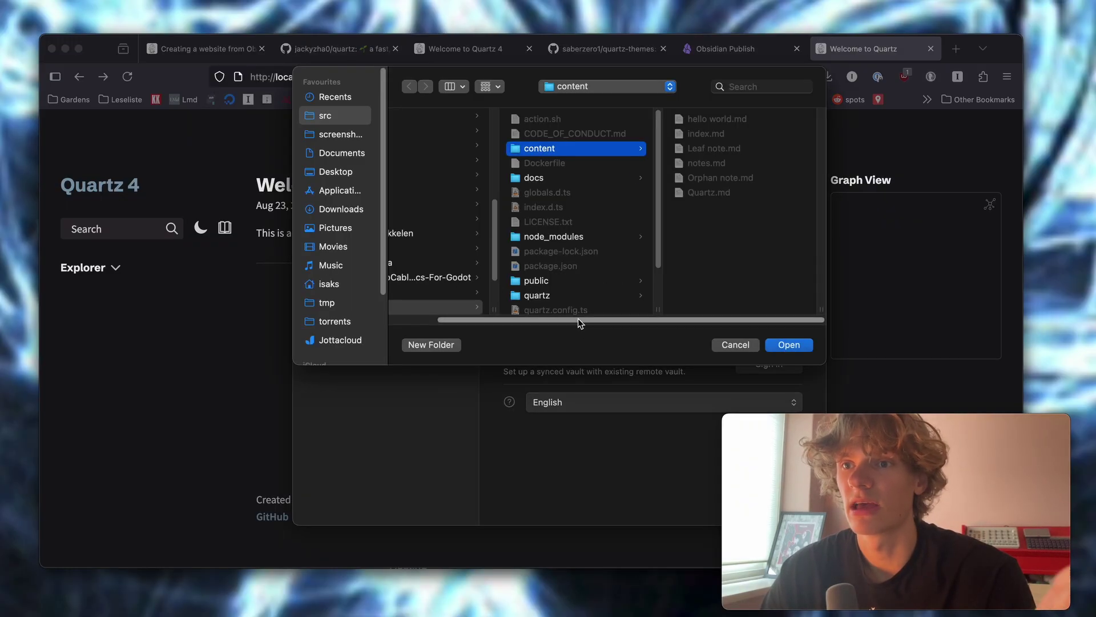
scroll(579, 320, left, 3)
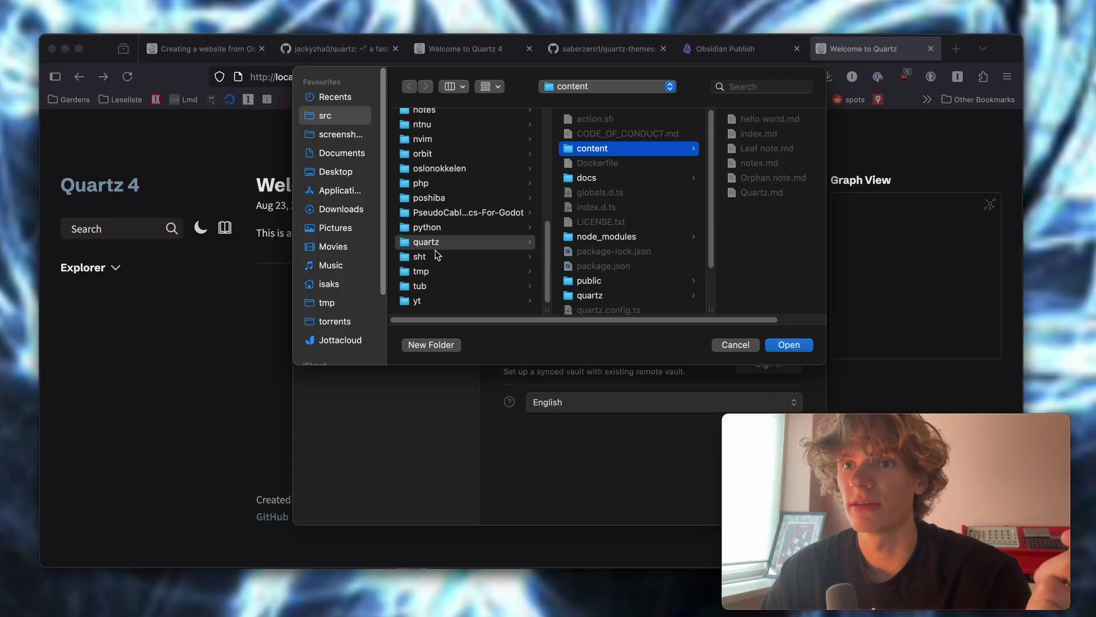
scroll(437, 211, up, 1)
click(441, 126)
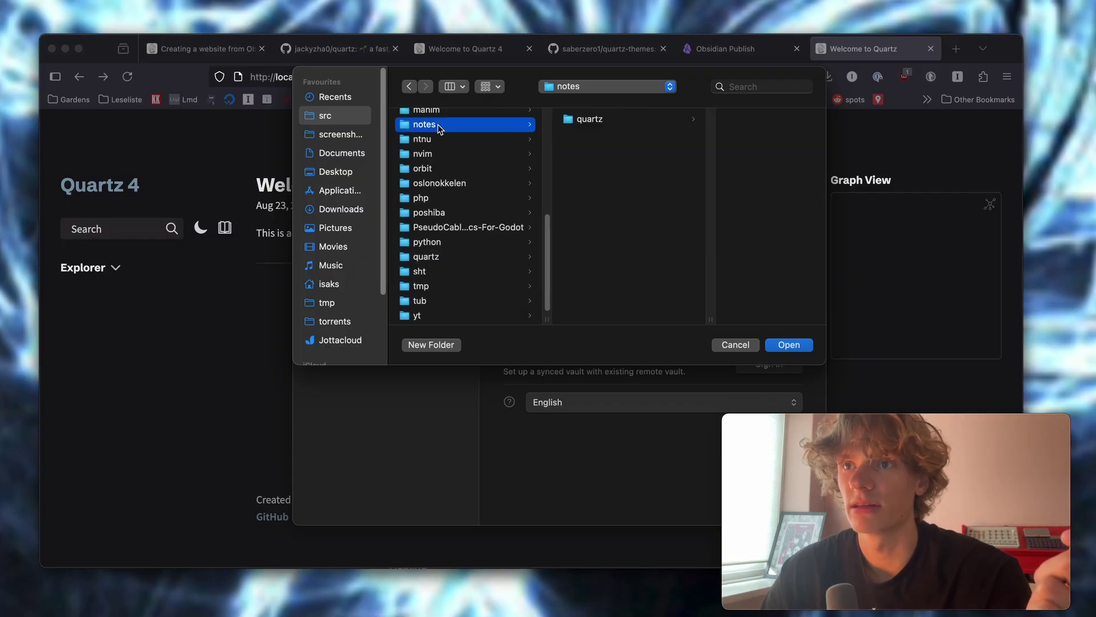
click(596, 119)
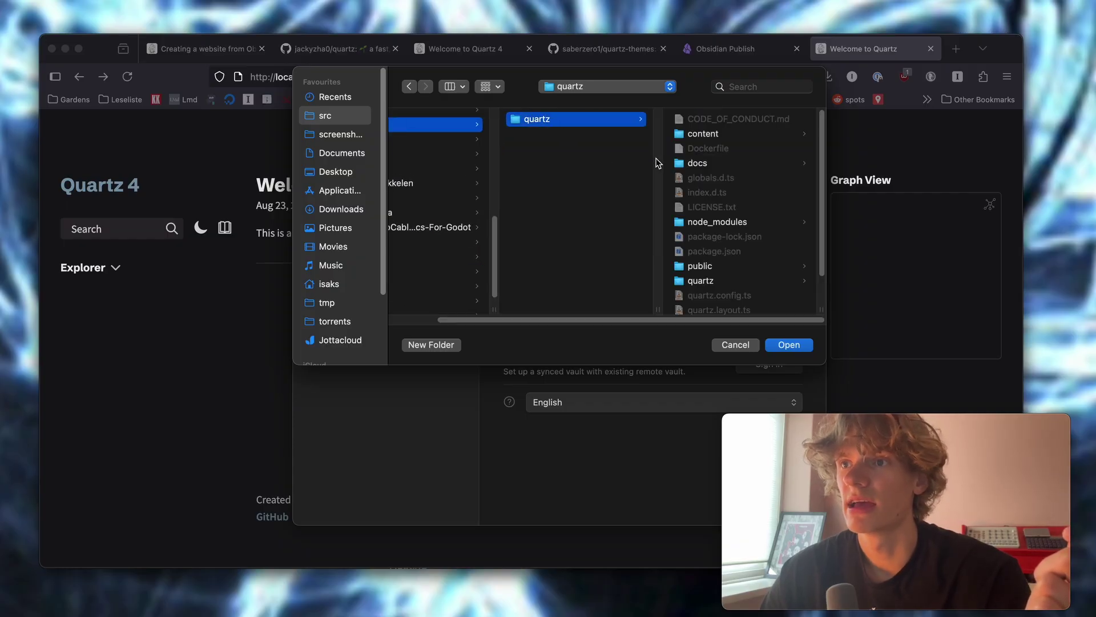
click(723, 135)
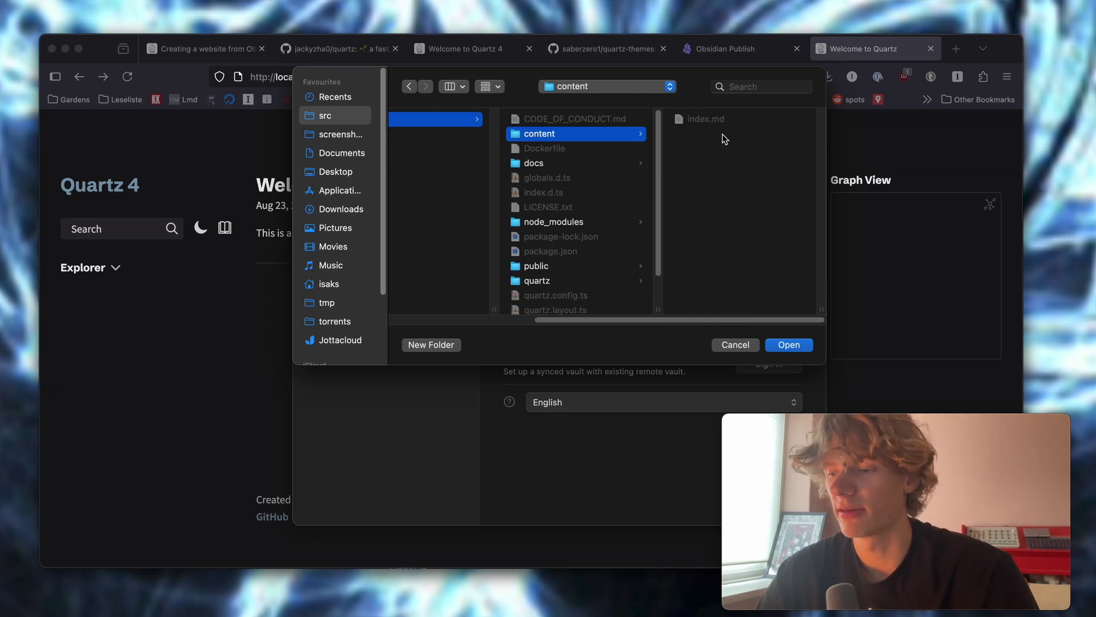
key(Return)
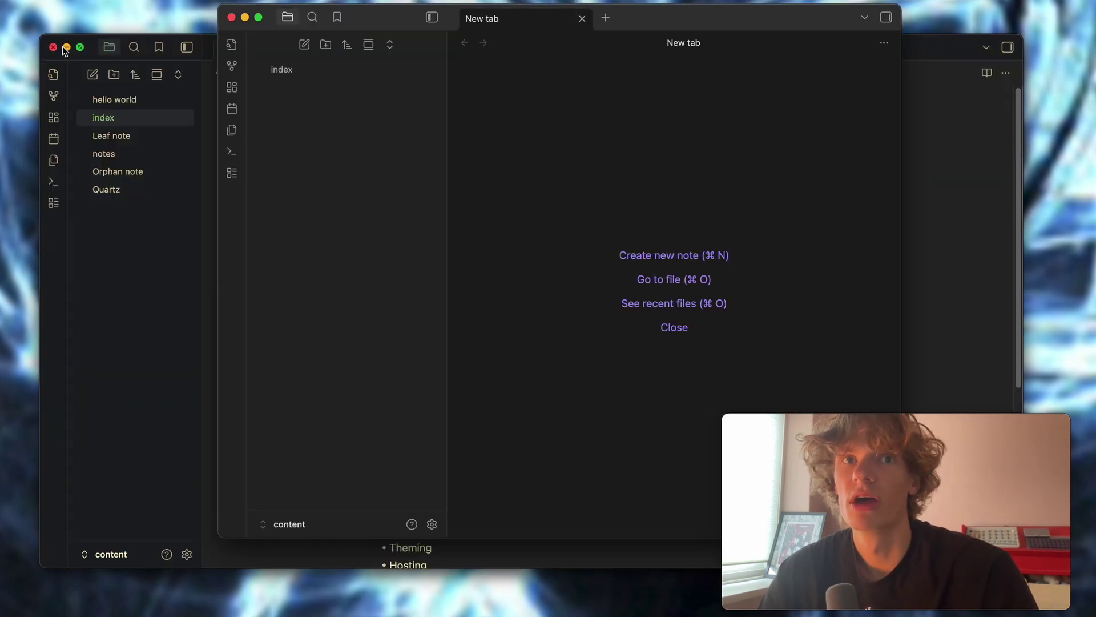
- Close the old vault's window and add the level-one heading "Hello World!!!!" to the new vault's index note
click(53, 48)
click(295, 81)
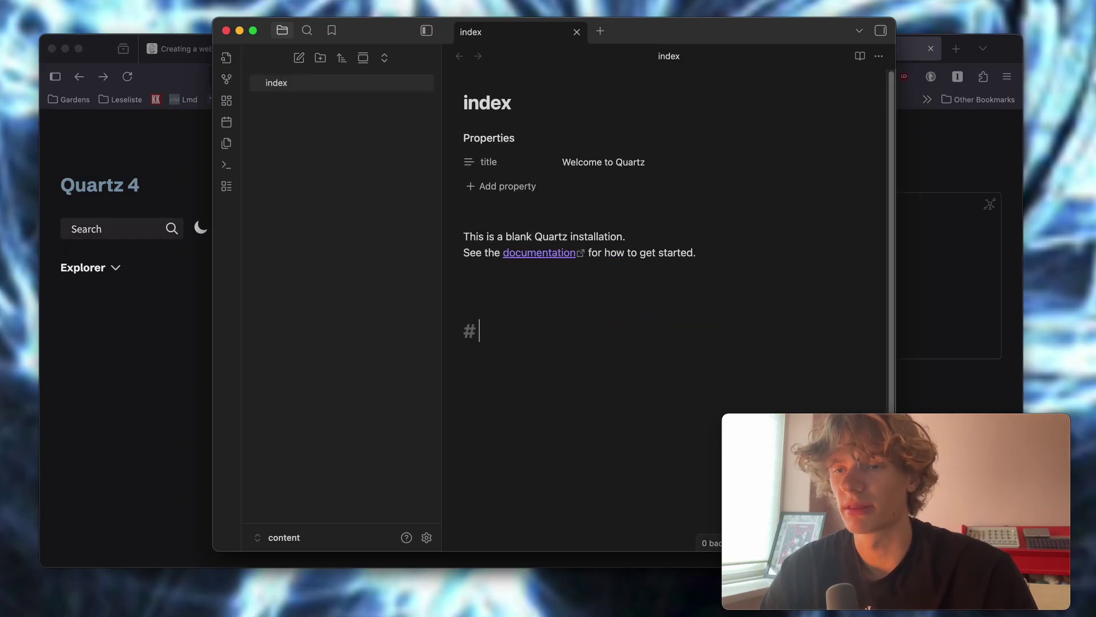
text(Hello World!!!!)
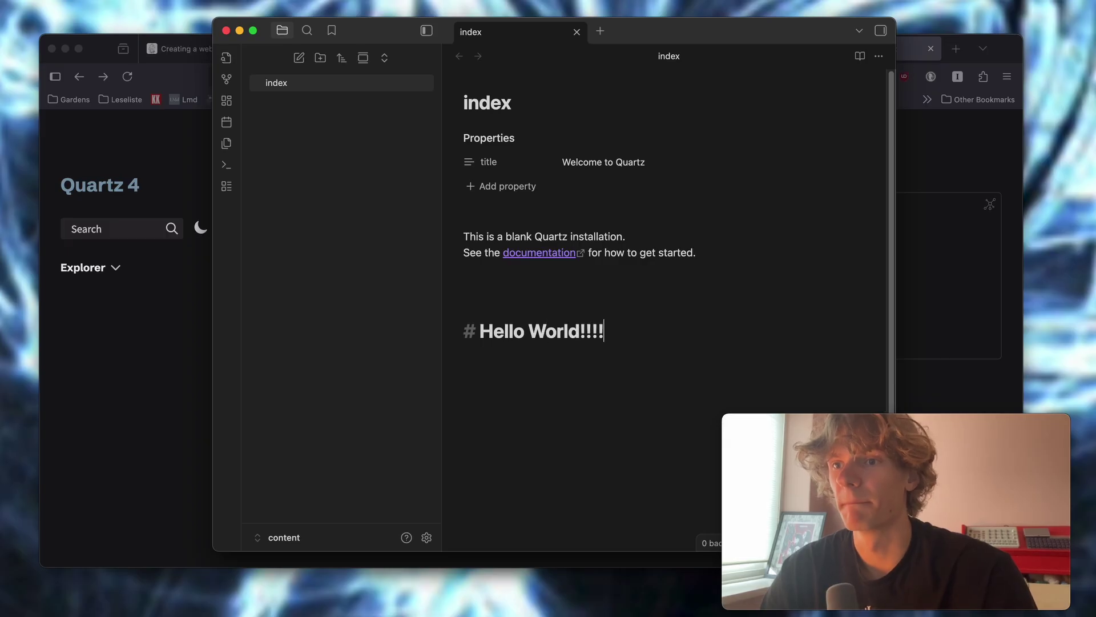
- Switch to the browser and check the local Quartz page for the new heading
key(super+Tab)
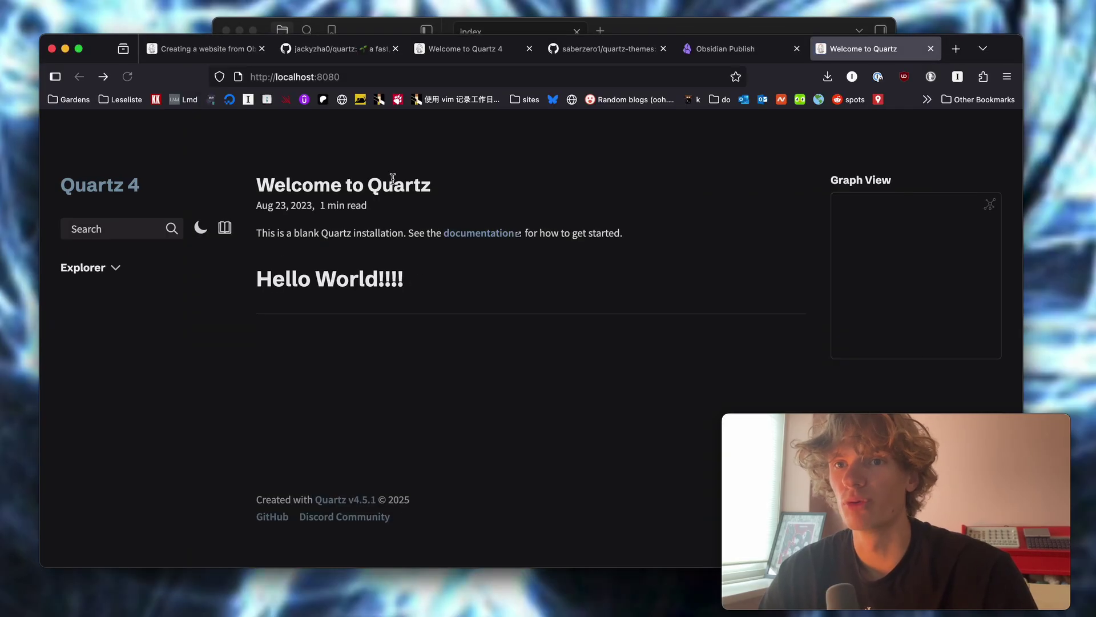
mouse_move(419, 160)
mouse_down()
mouse_move(514, 344)
mouse_move(423, 200)
mouse_move(420, 152)
mouse_up()
click(533, 418)
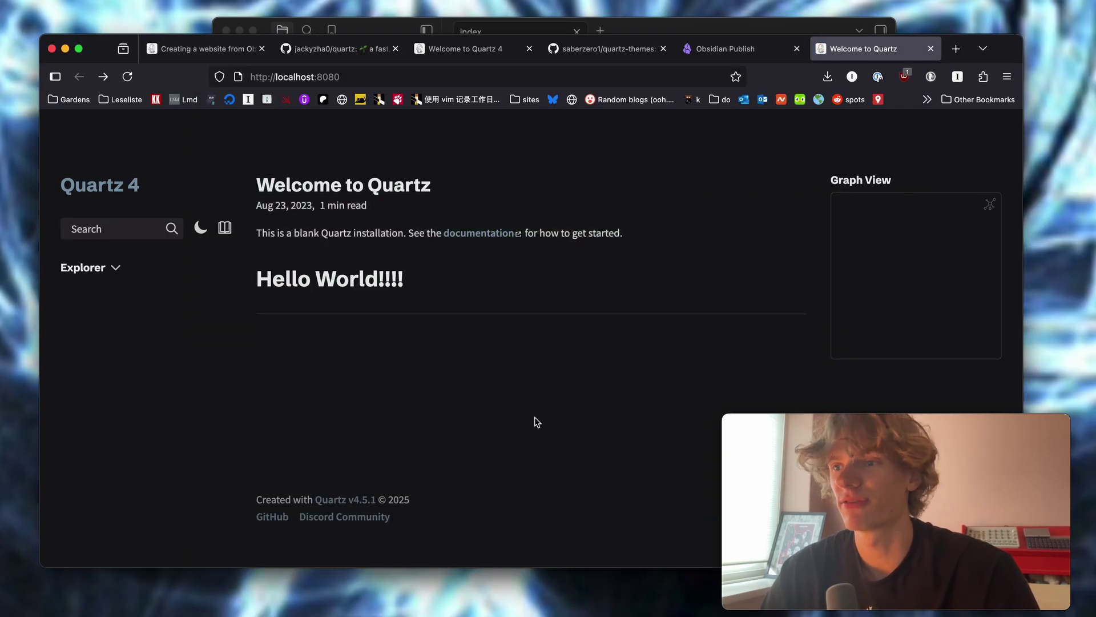
- Return to Obsidian and add the internal link [[test note]] below the heading in the index note
key(super+Tab)
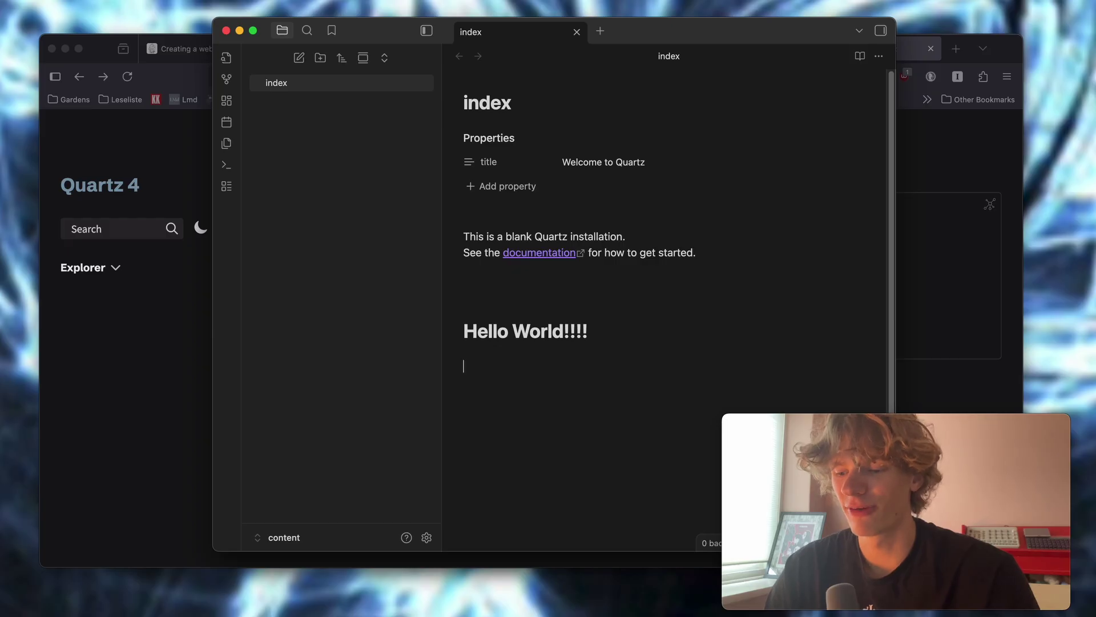
text([[)
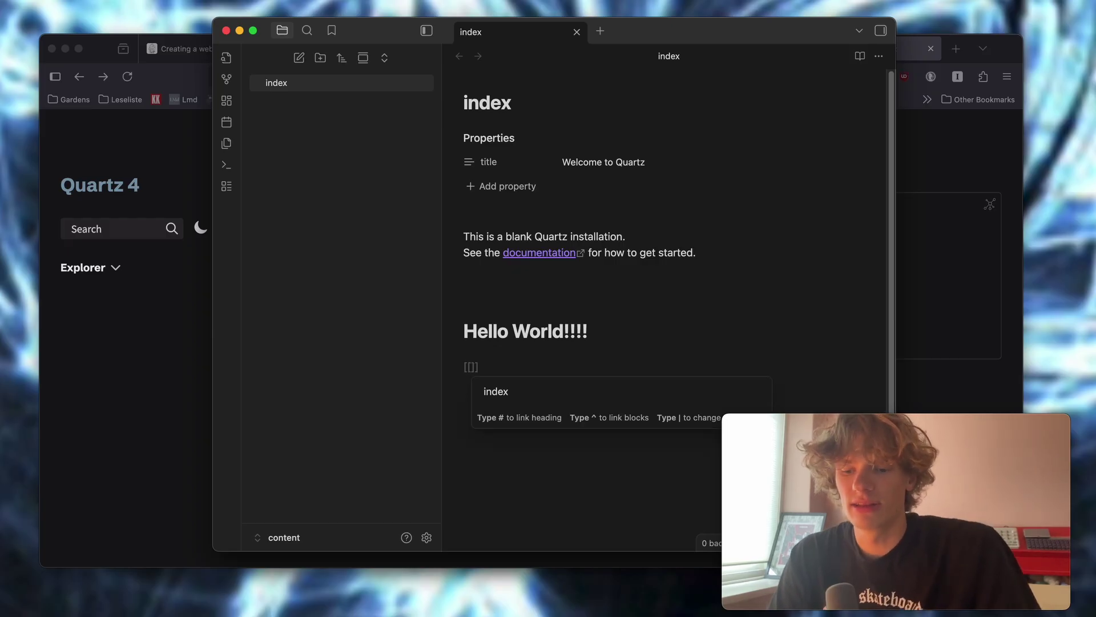
text(test note)
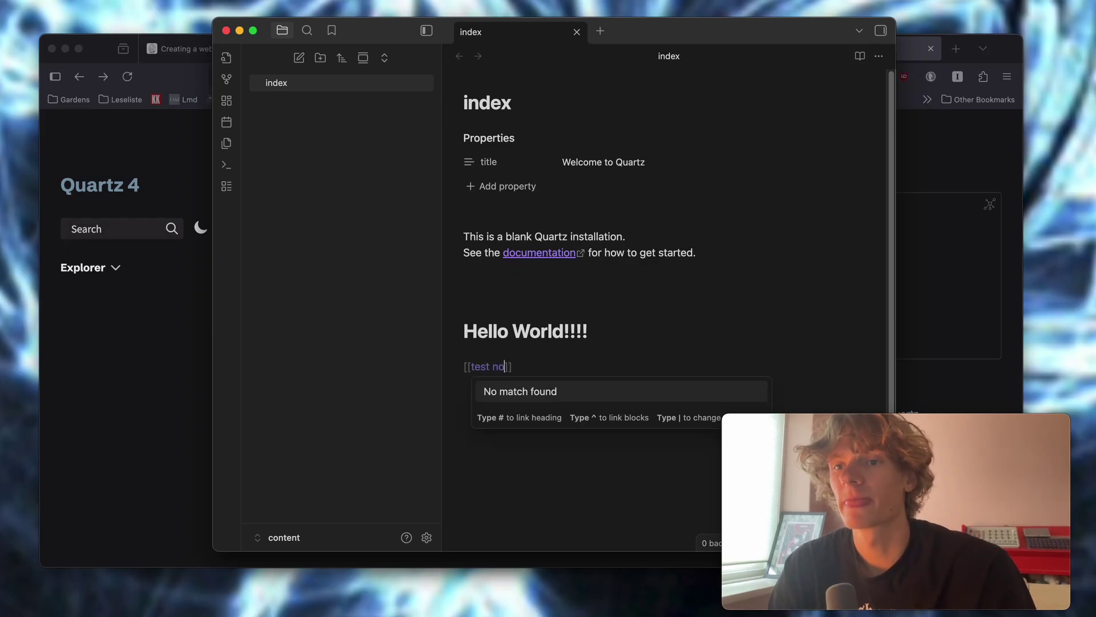
- Switch to the browser, open the test note link on the local Quartz page, and go back to the home page
key(super+Tab)
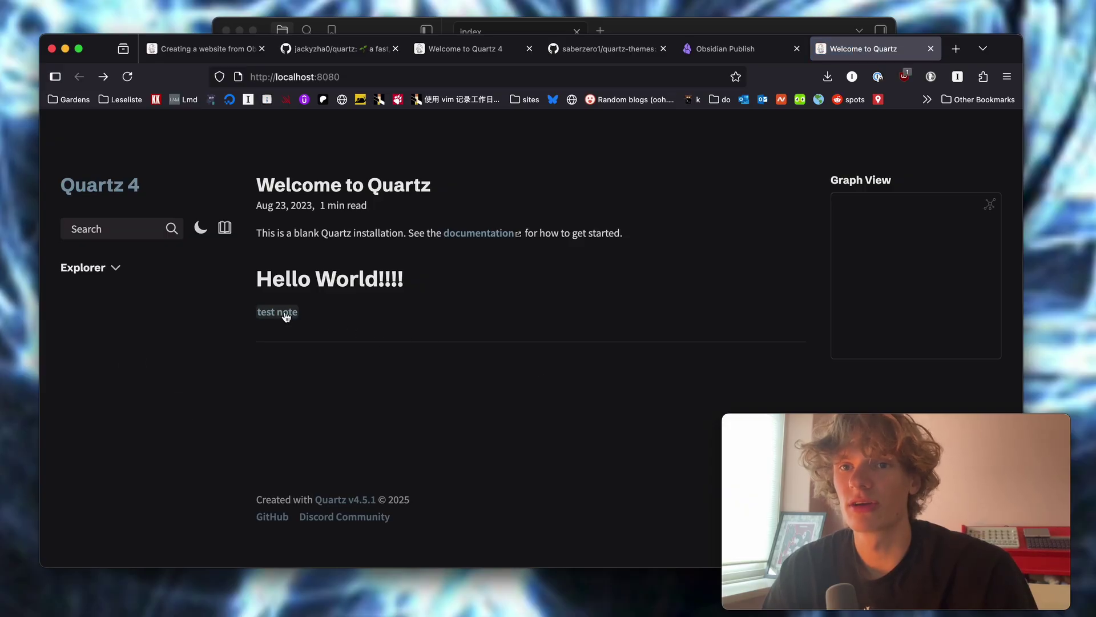
click(285, 313)
drag(267, 123, 247, 147)
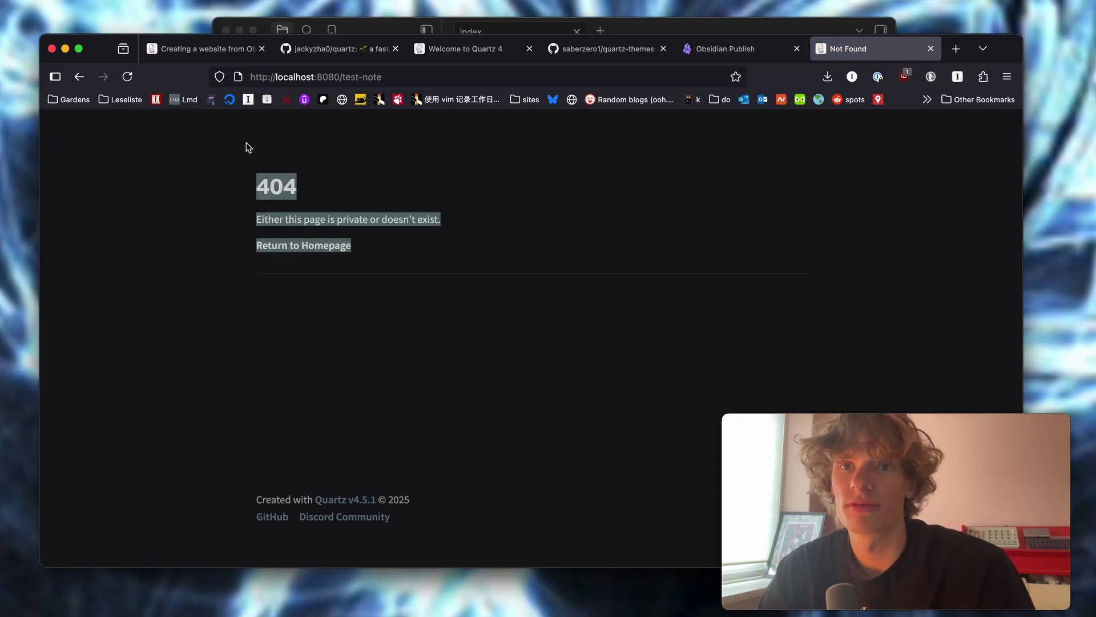
click(248, 146)
key(super+Left)
- Return to Obsidian, create the note behind the test note link, and write "This is a test note!" in it
key(super+Tab)
key(super+Return)
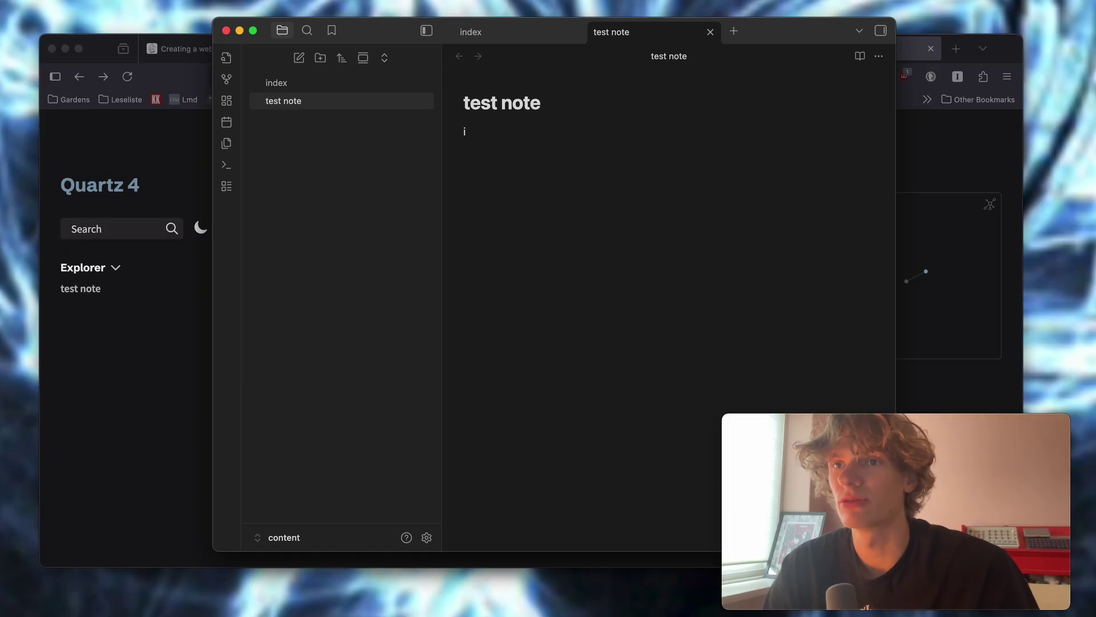
text(This is a test note!)
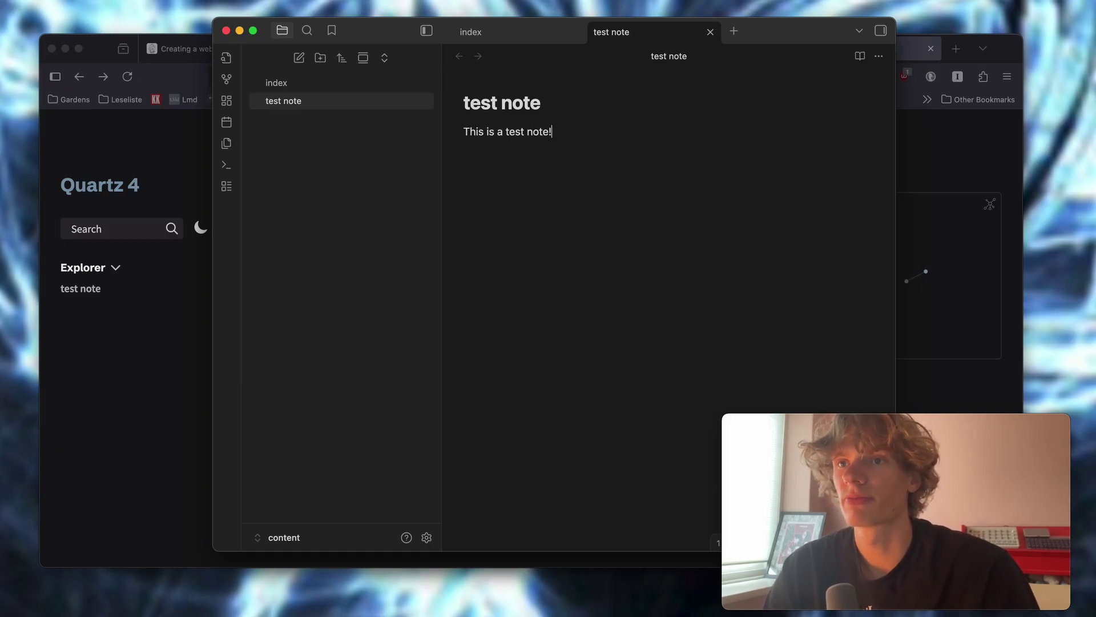
- Switch to the browser and open the new test note from its link below the Hello World heading
key(super+Tab)
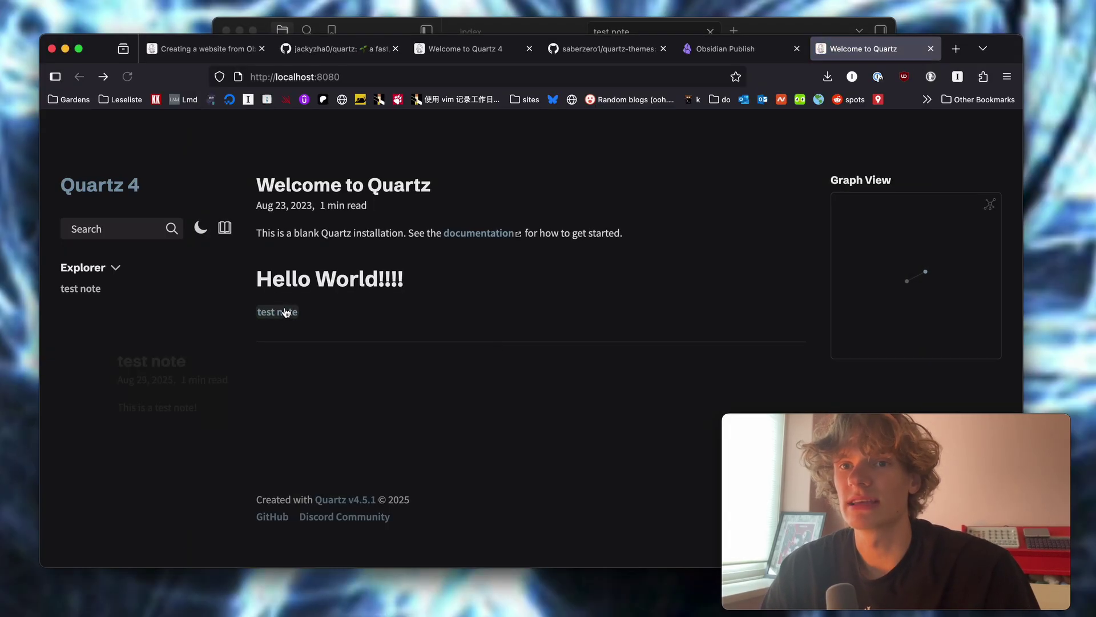
click(286, 313)
- Open the Writing content guide in the Quartz documentation and examine its Syntax section and frontmatter example
key(super+3)
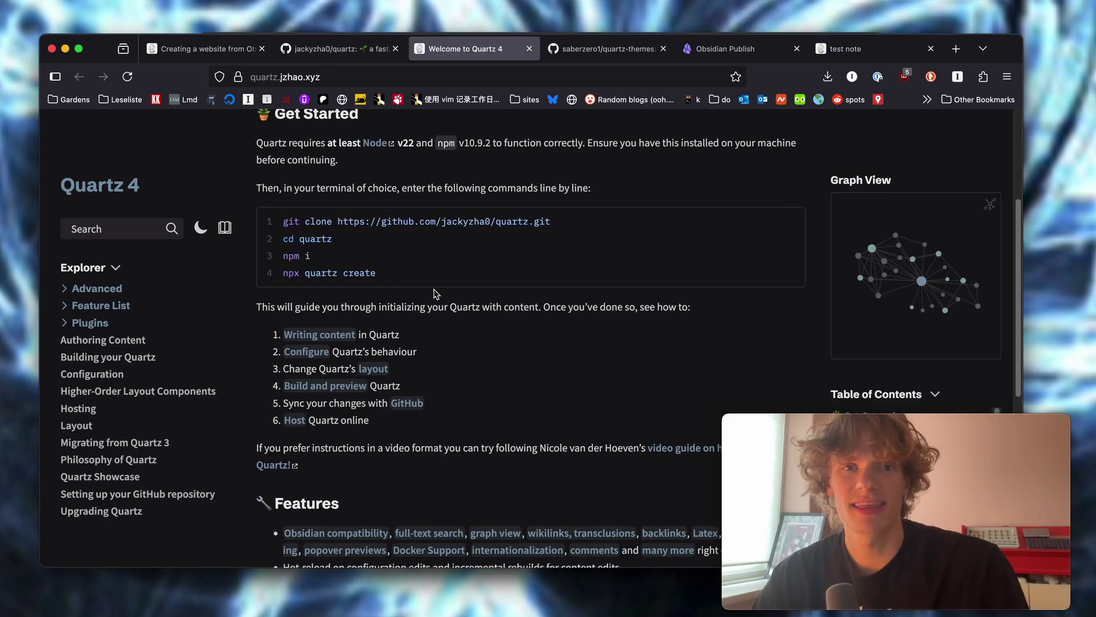
click(340, 338)
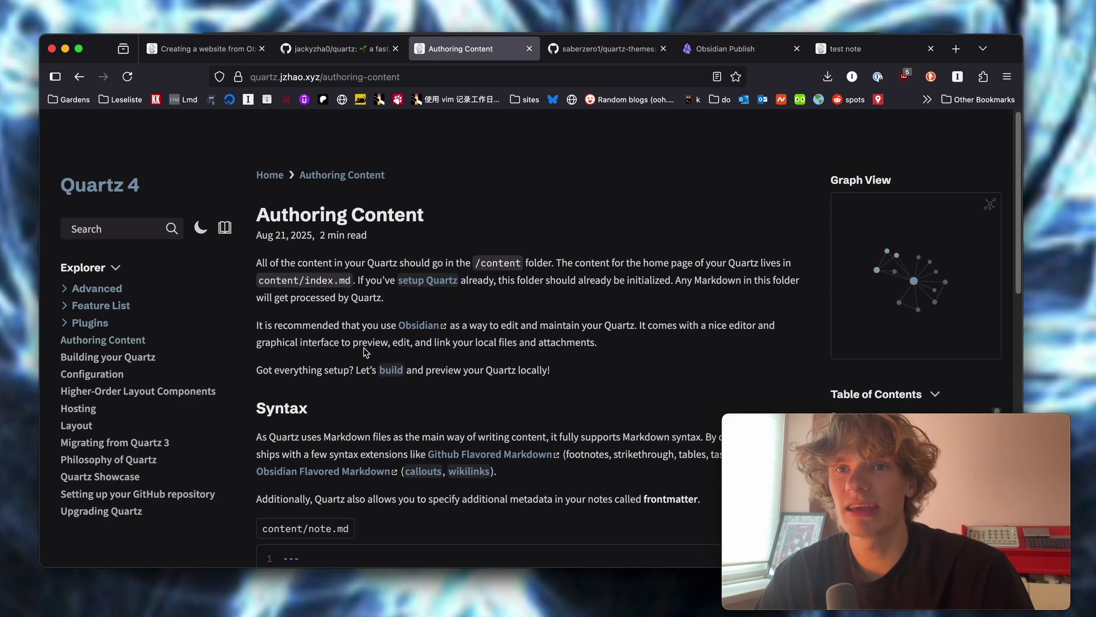
scroll(363, 353, down, 2)
scroll(363, 353, down, 4)
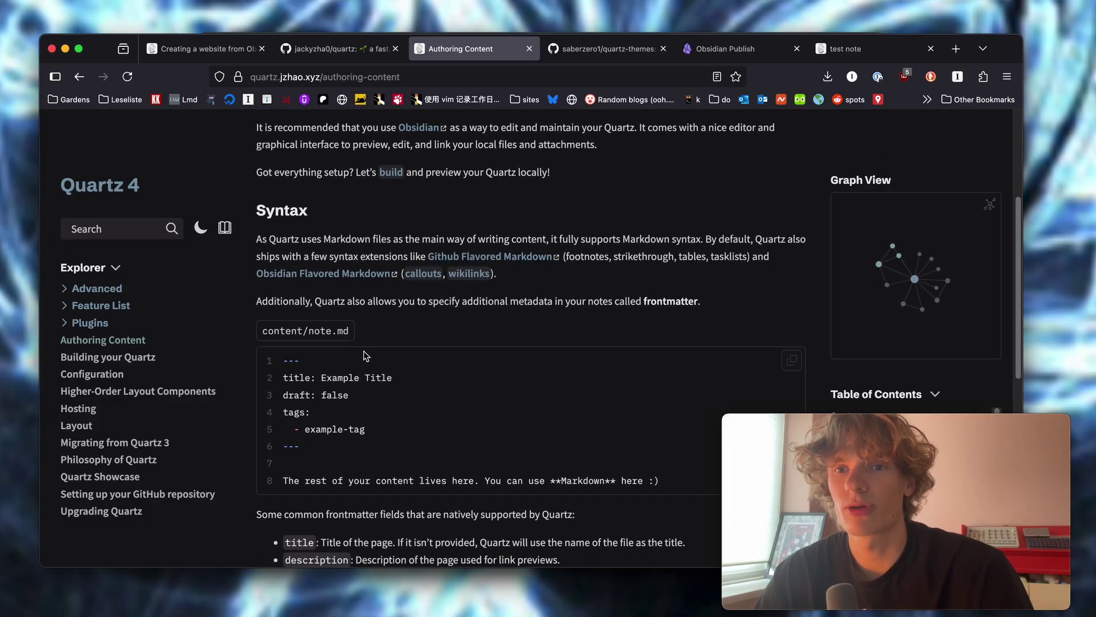
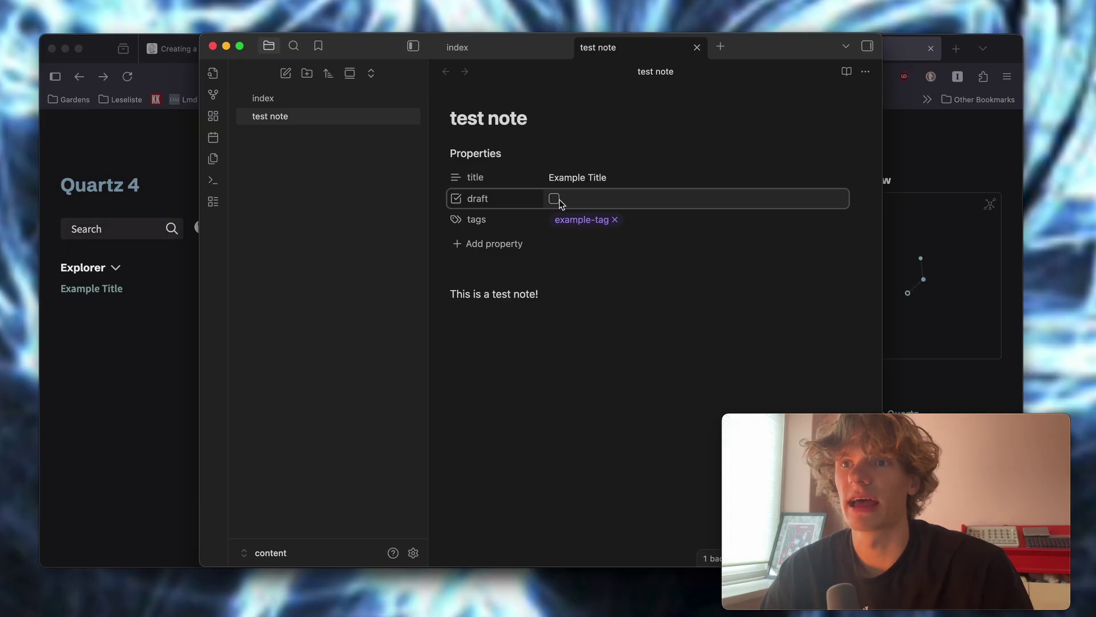
- Add the tag docs to the test note's properties, alongside example-tag
click(628, 219)
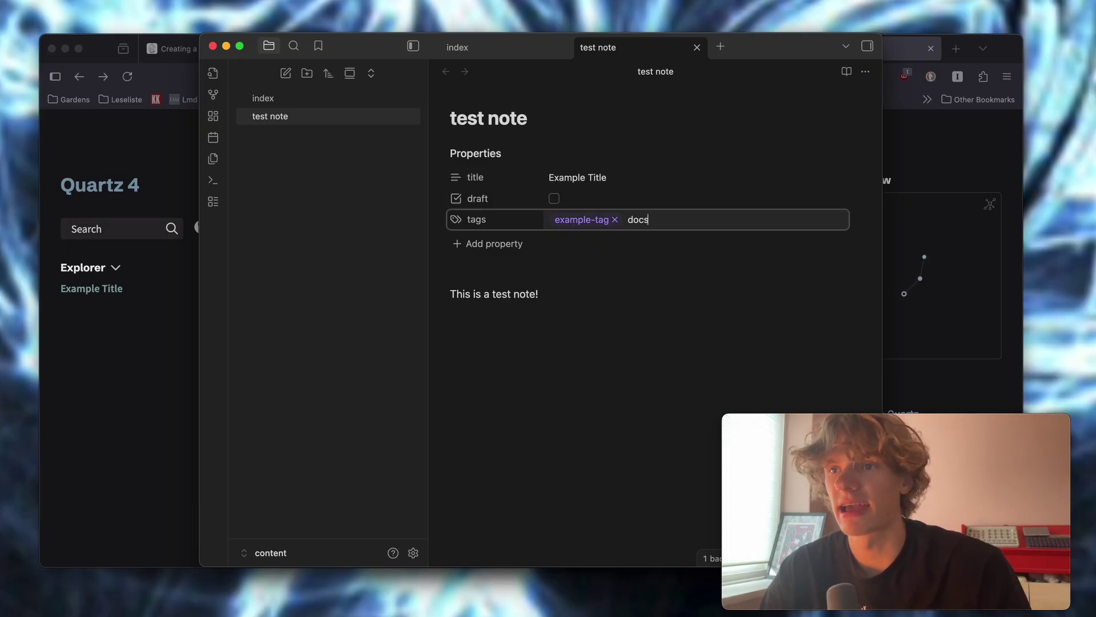
text(docs)
key(Return)
- Switch to the browser, open the docs tag on the local test note page, and go back to the note
key(super+Tab)
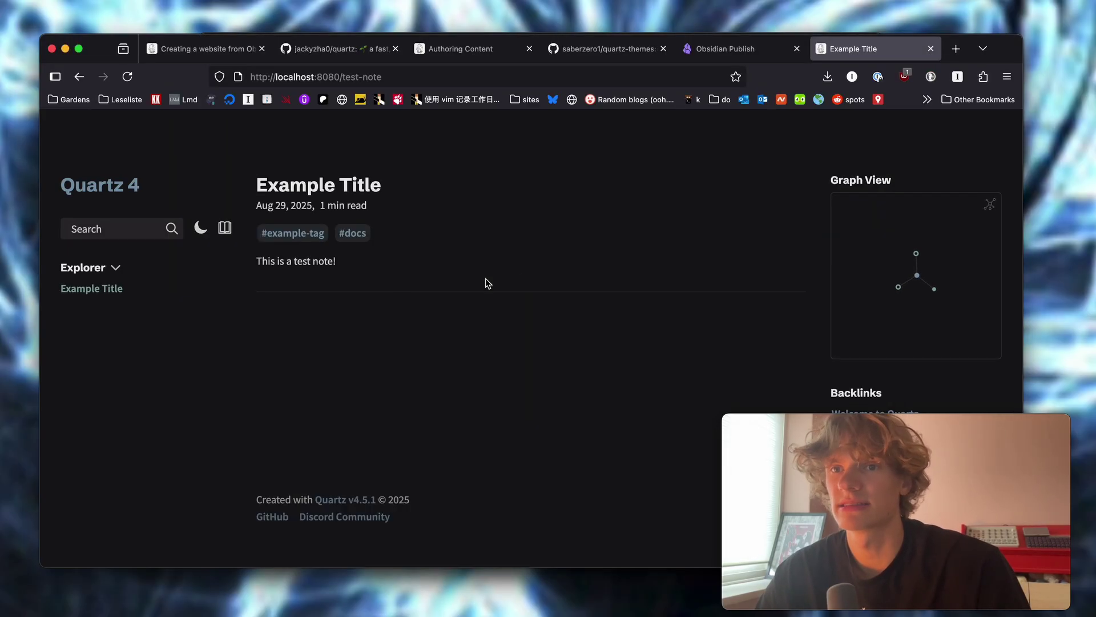
click(361, 234)
key(super+Left)
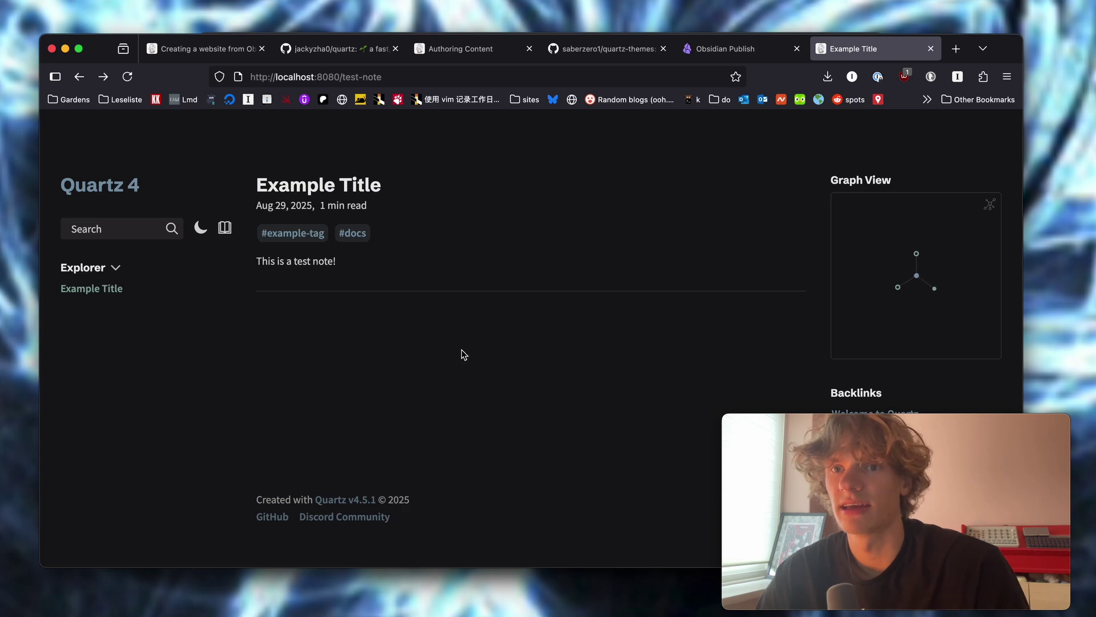
- Return to the Authoring Content documentation in the browser and review its frontmatter example
key(super+Tab)
key(super+Tab)
drag(397, 258, 351, 148)
key(super+Tab)
- Switch to Obsidian and set the template folder location to 999Templates
key(super+Tab)
key(super+3)
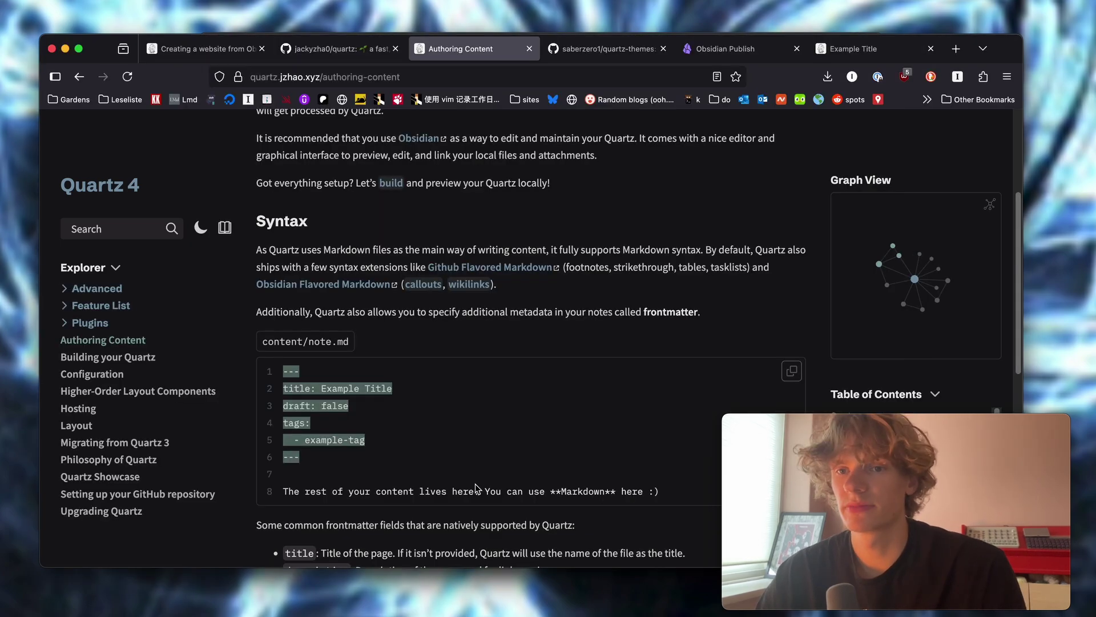
key(super+Tab)
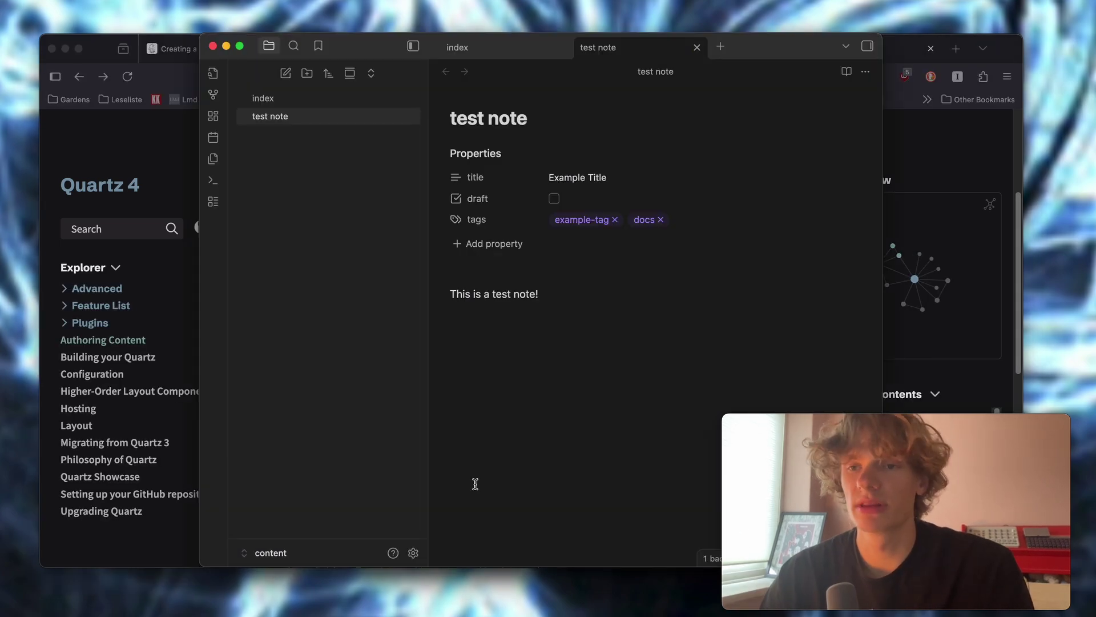
click(412, 552)
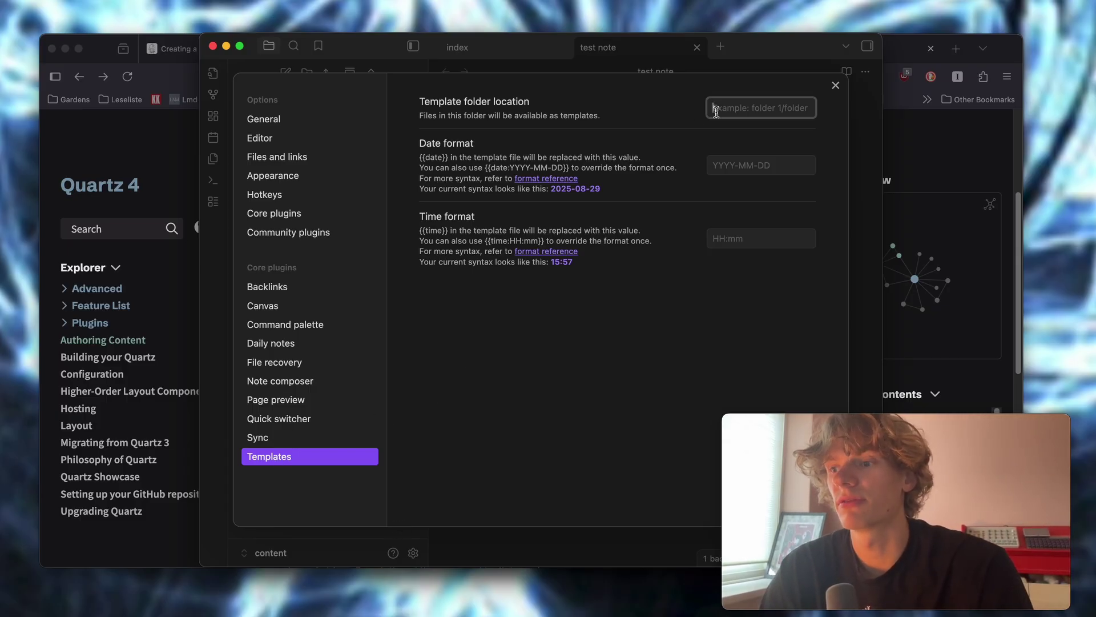
text(999Templates)
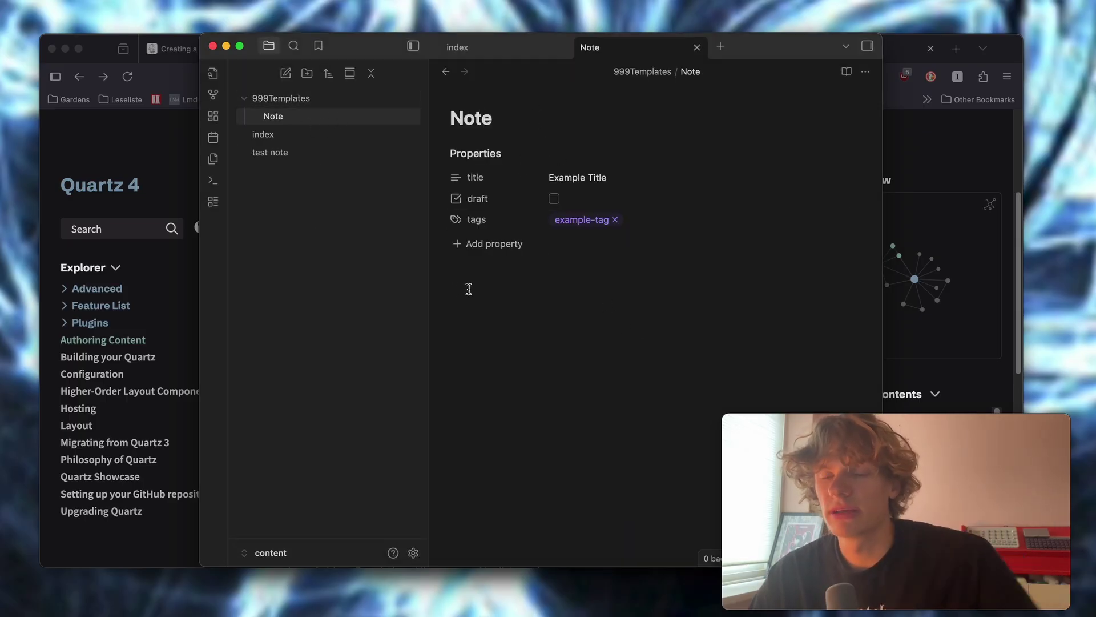
- Create a note named New note and insert the Note template into it
key(super+o)
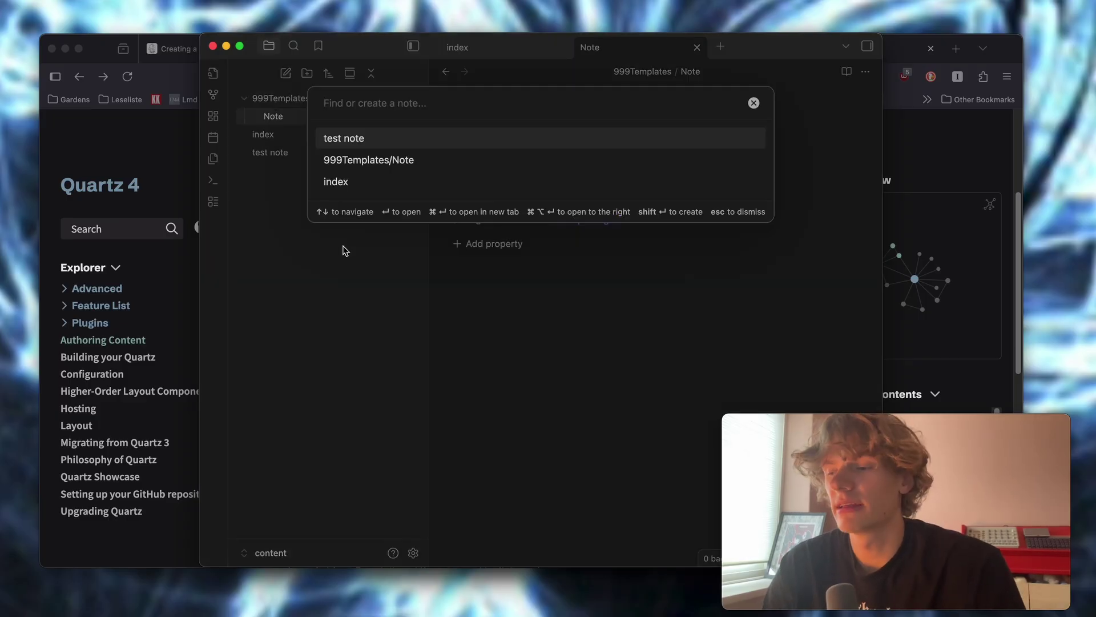
text(New note)
key(Return)
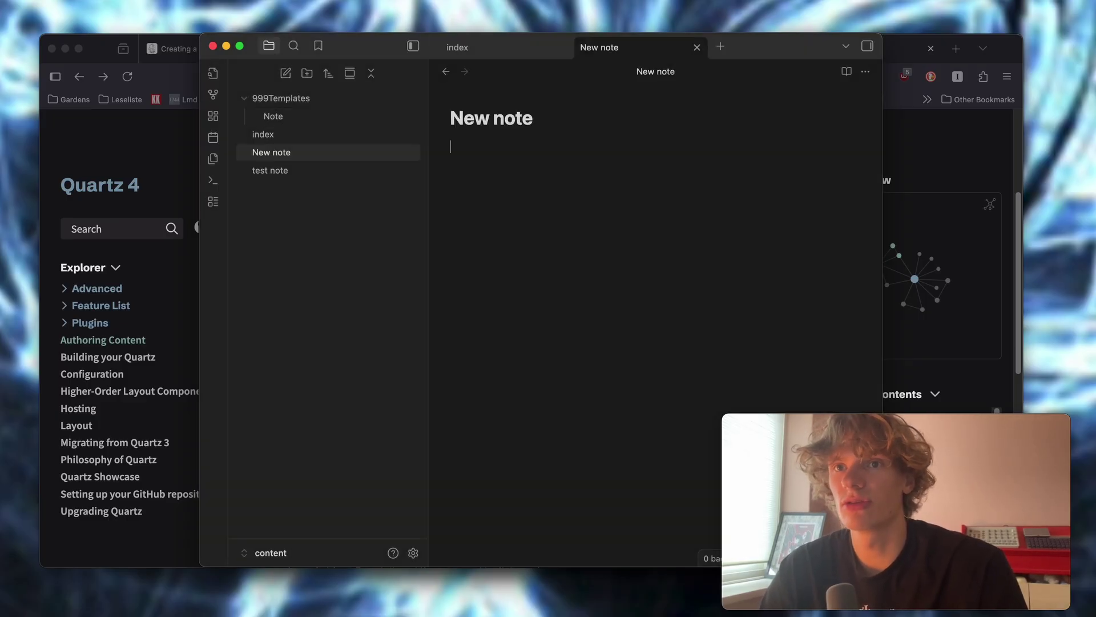
click(213, 159)
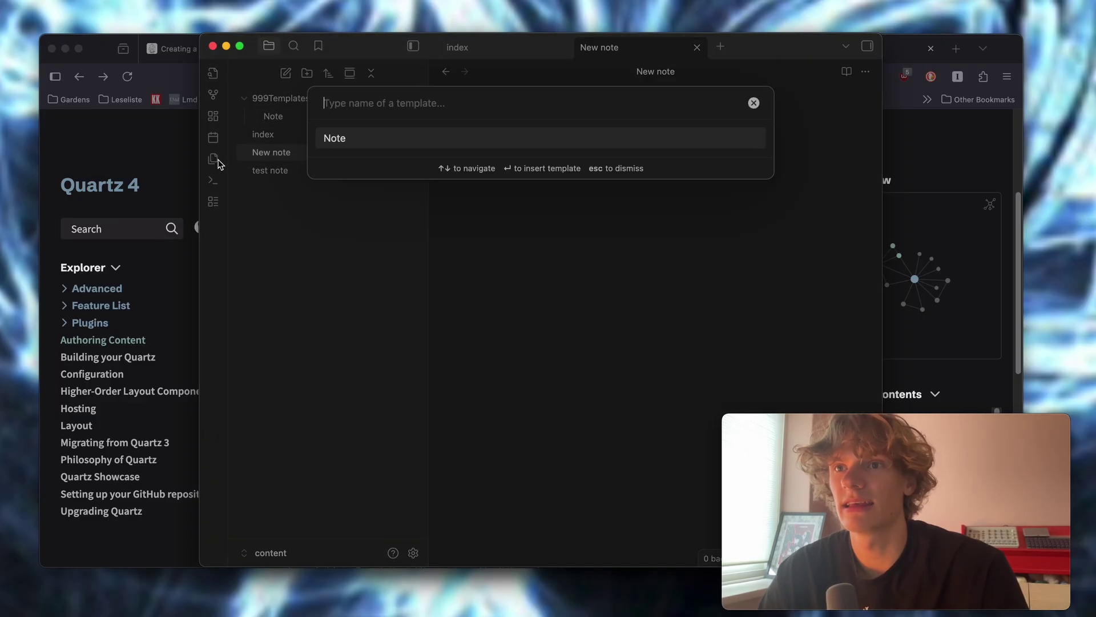
key(Return)
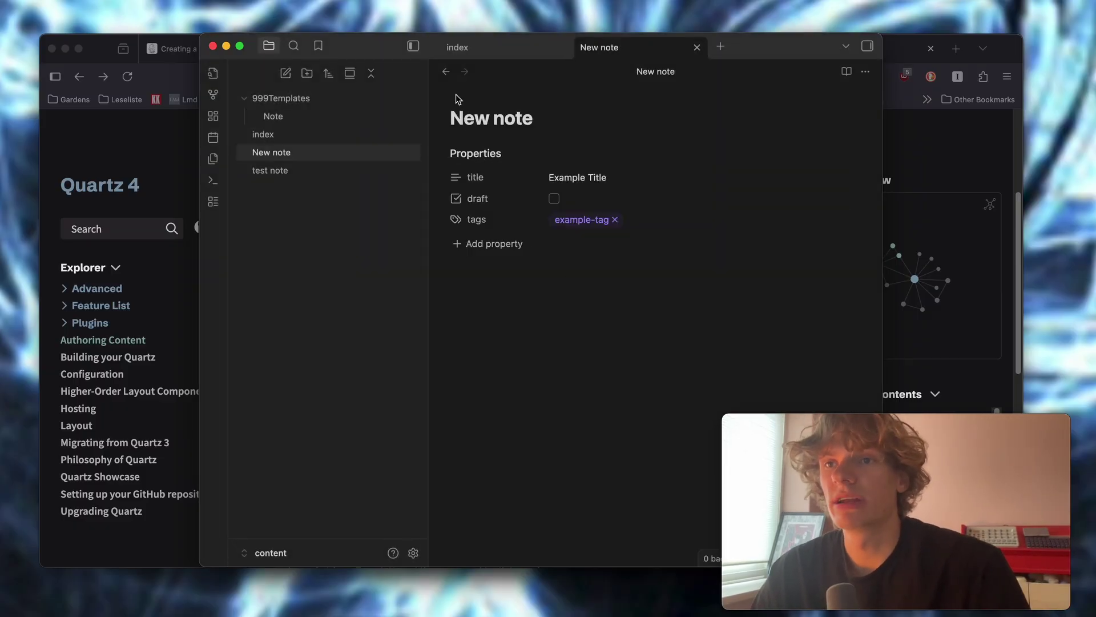
click(604, 295)
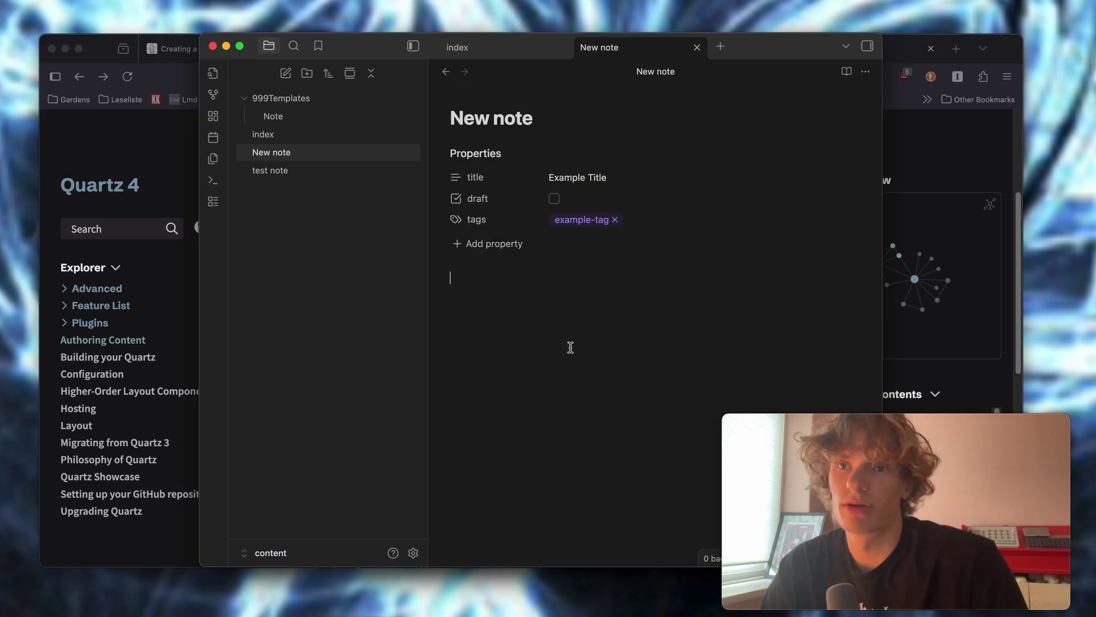
- Create a note named another test and write "a lot of tests!!" in it
key(super+o)
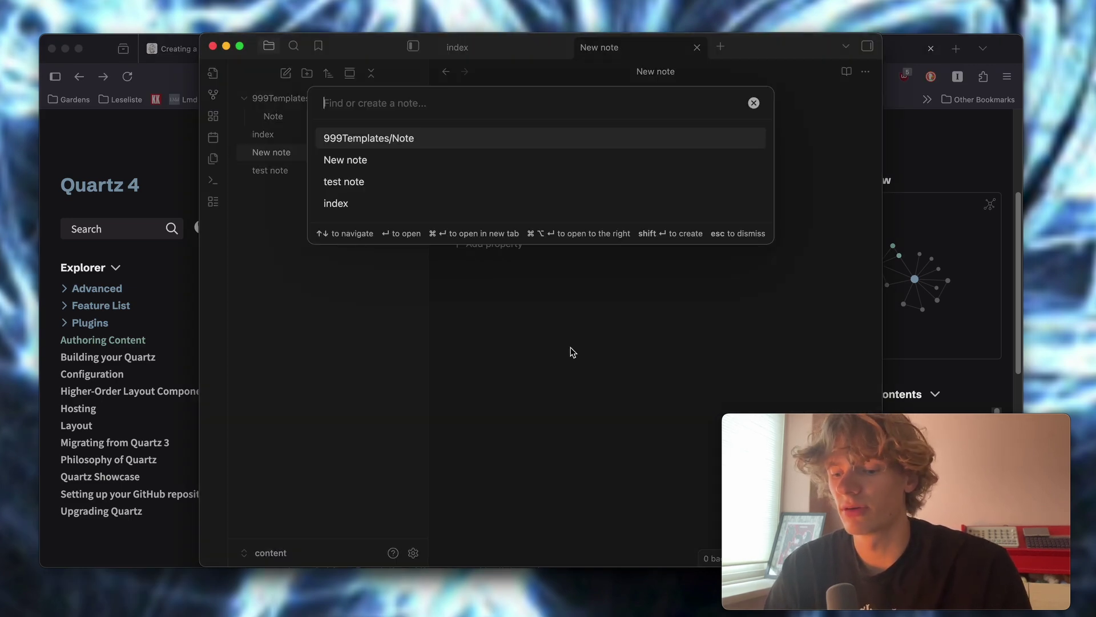
text(another test)
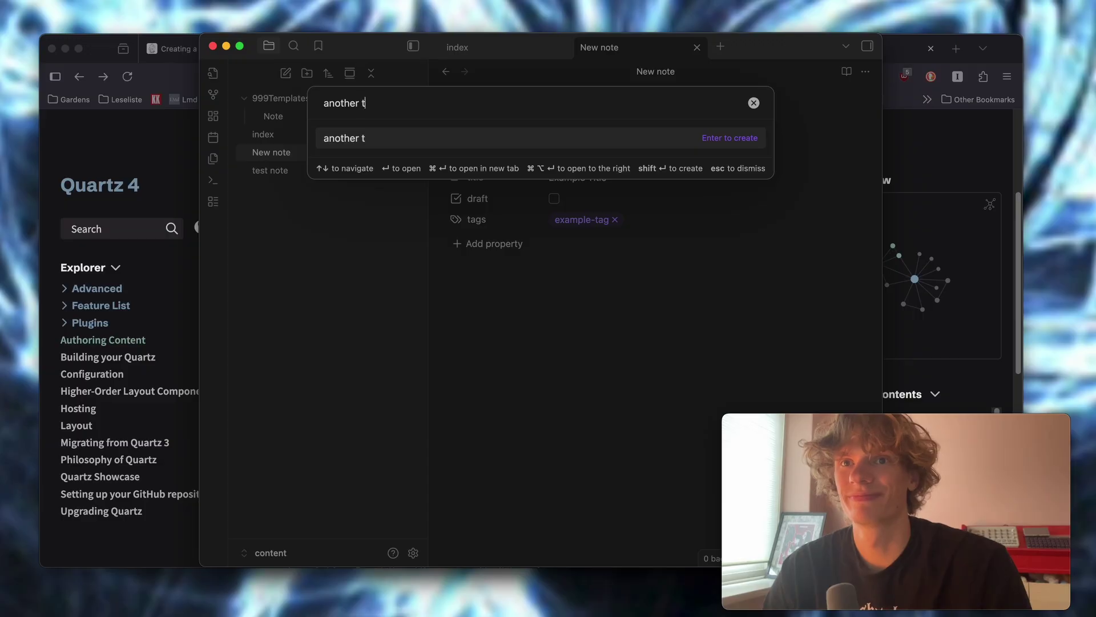
key(Return)
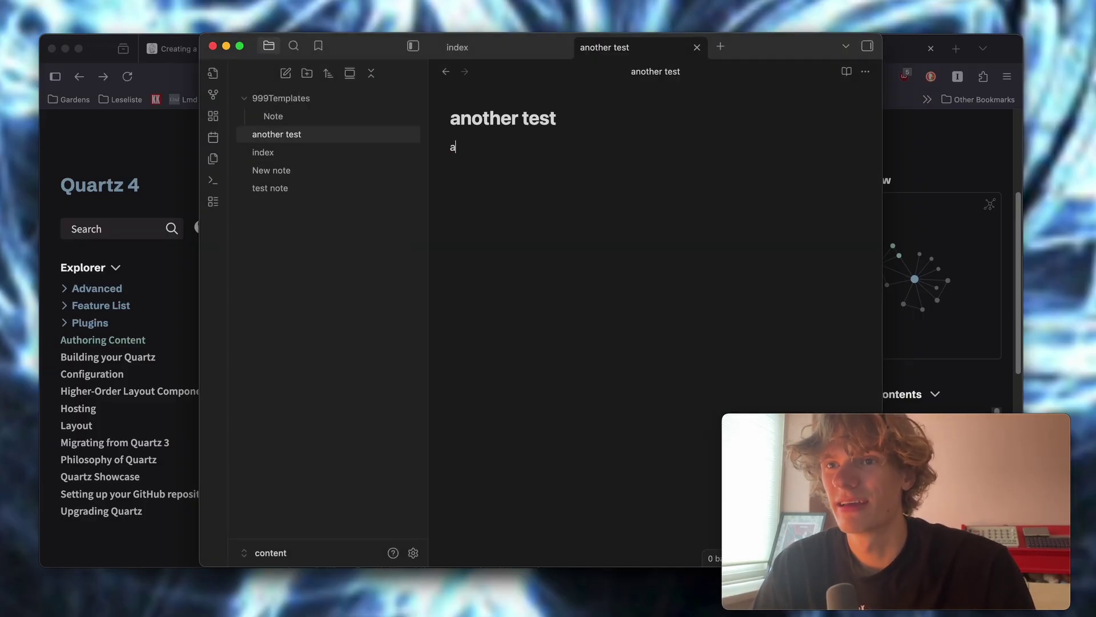
- Switch to the browser, open the another test page from the local Quartz explorer, and go back to the home page
click(133, 294)
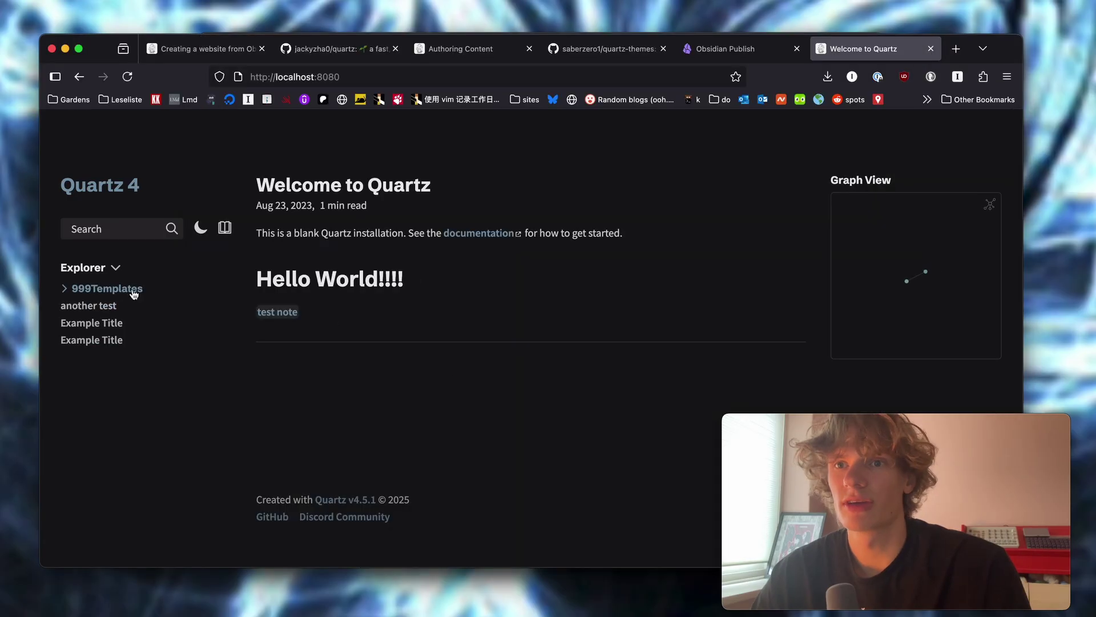
click(93, 306)
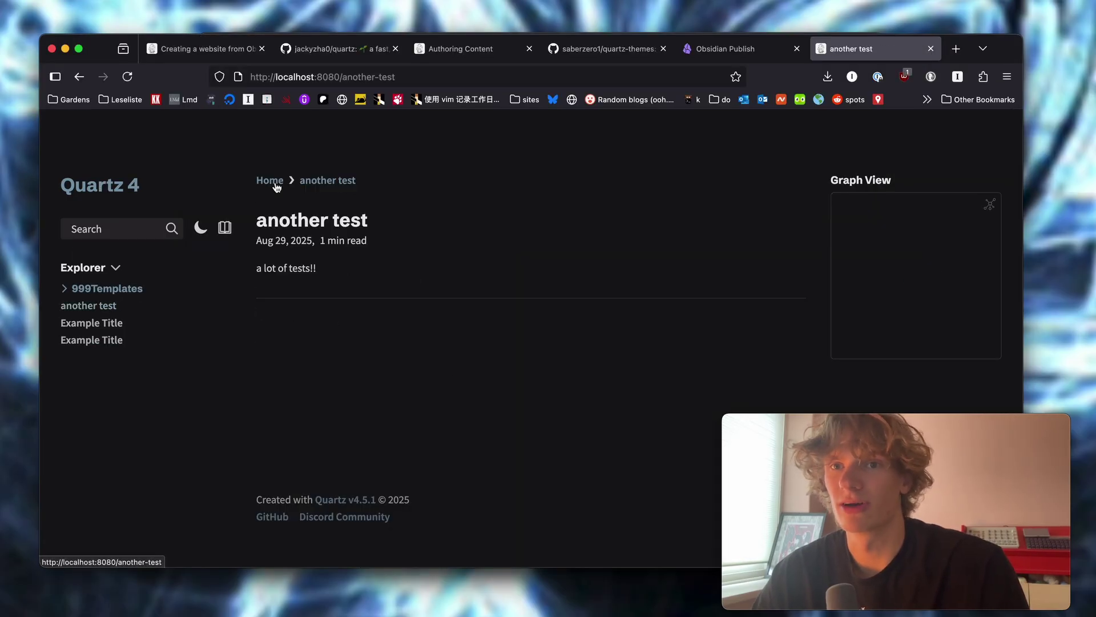
drag(376, 265, 357, 206)
click(338, 283)
key(super+Left)
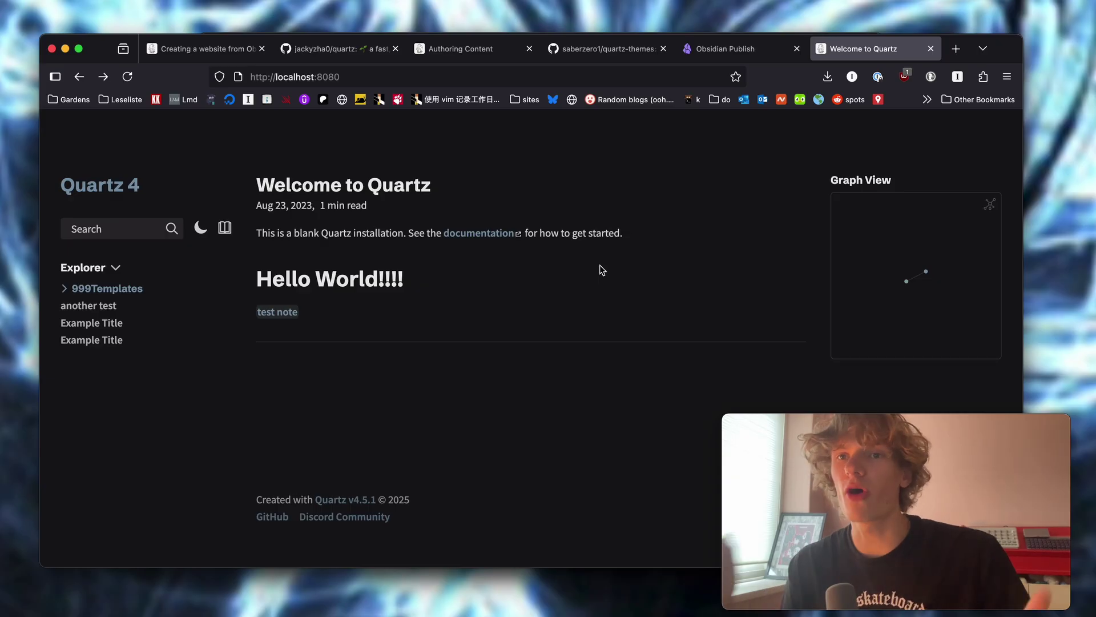
- Switch to the terminal and review the Quartz build and server output
click(216, 50)
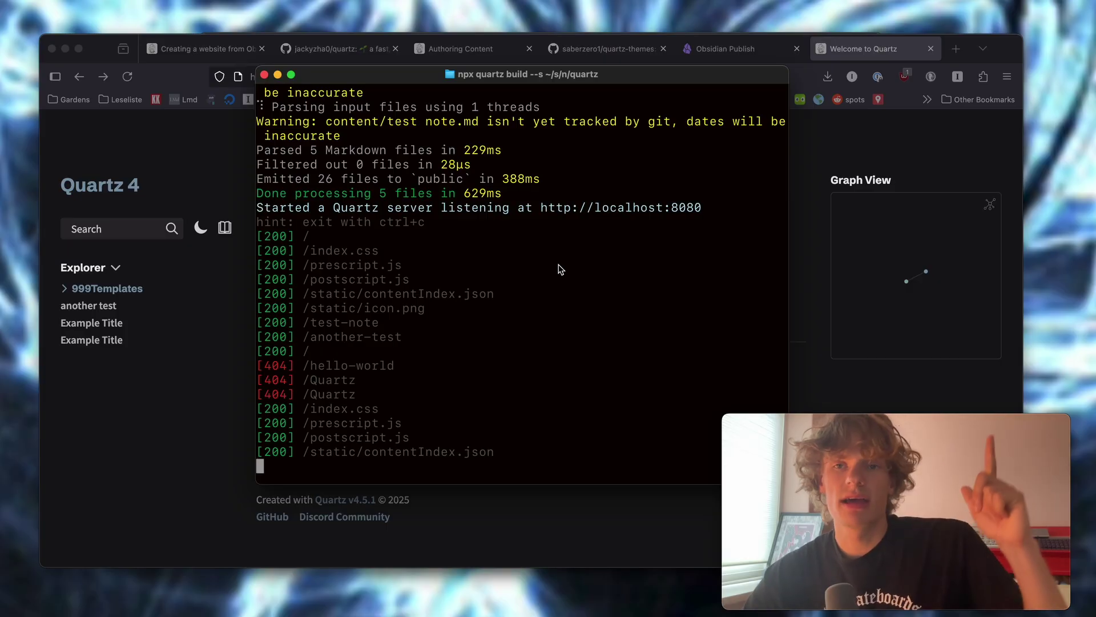
scroll(517, 235, up, 3)
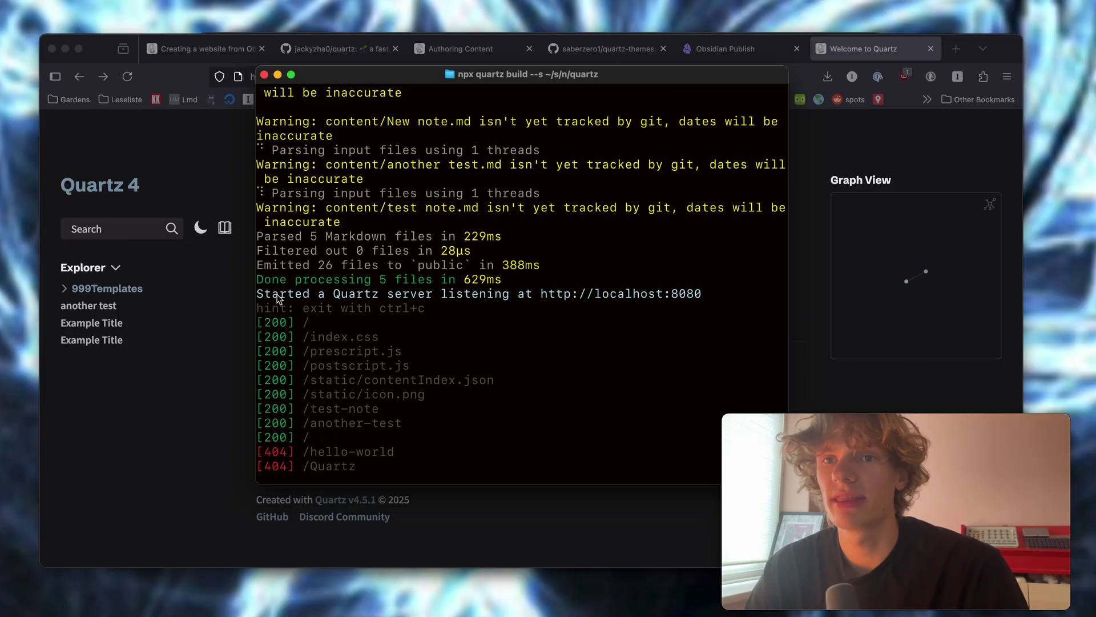
drag(272, 266, 784, 334)
scroll(503, 287, down, 3)
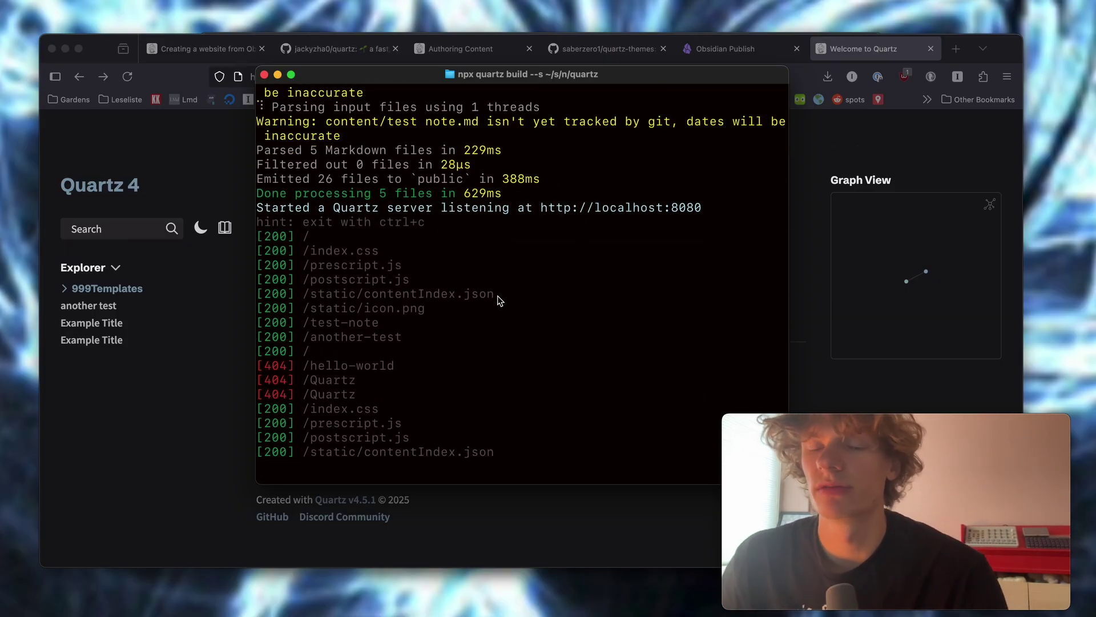
- Return to Obsidian and create a note named math containing the text "test"
key(super+Tab)
key(super+Tab)
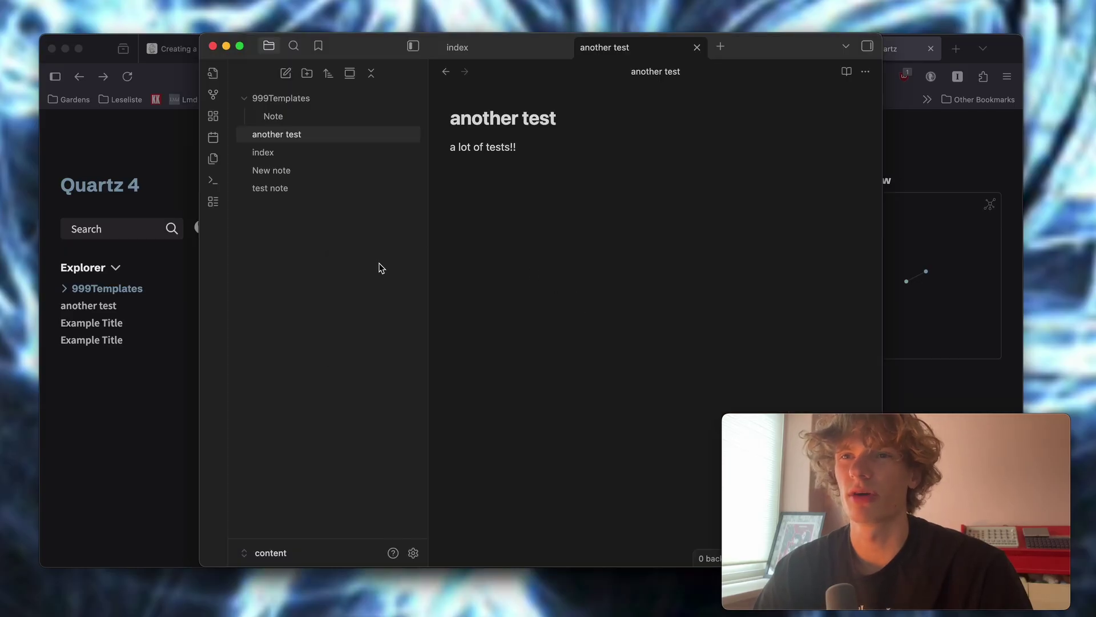
key(super+o)
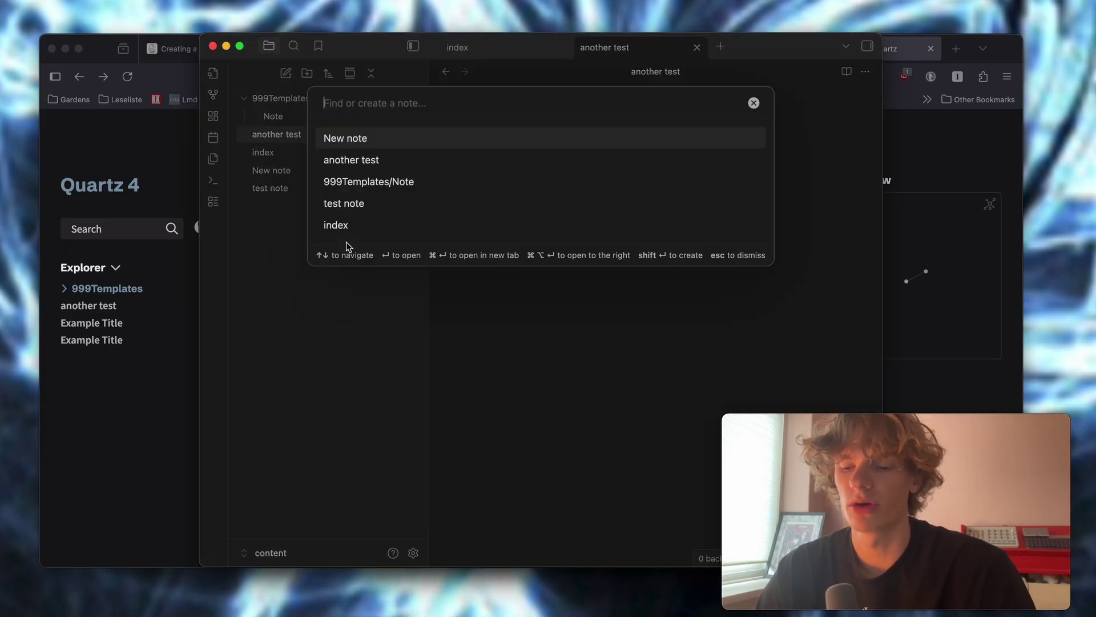
text(math)
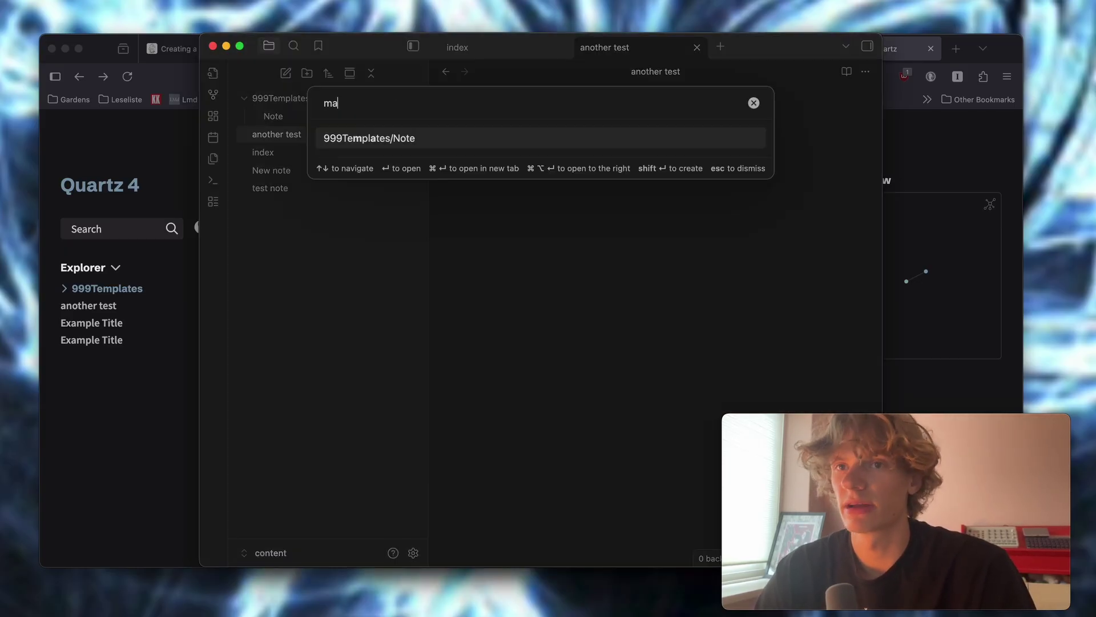
key(shift+Return)
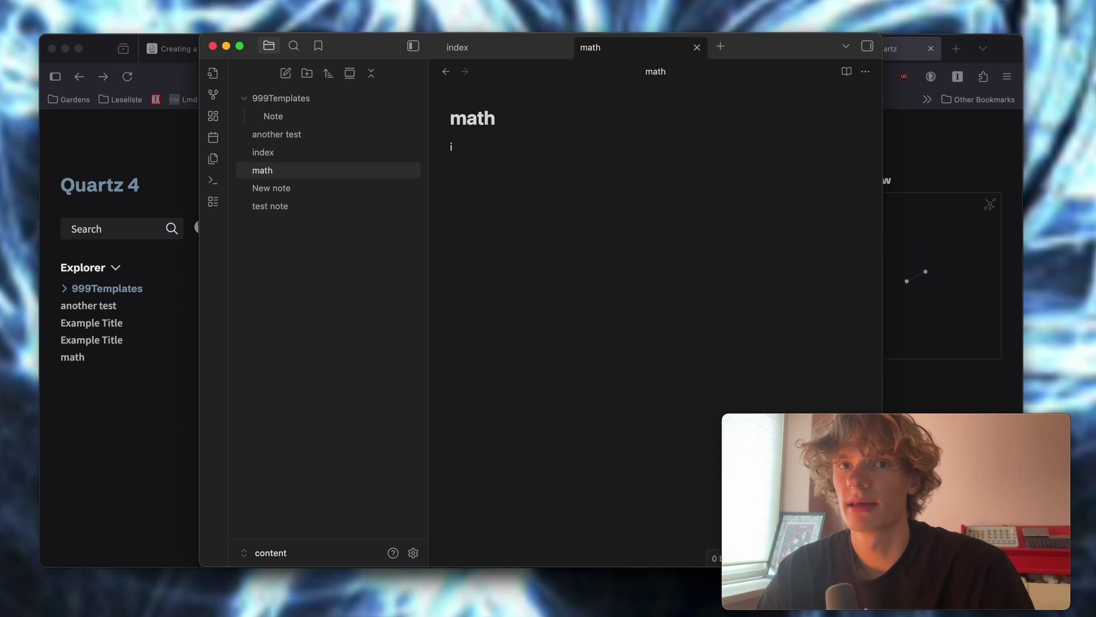
- Rename the math note to math!! and check in the terminal how the Quartz server handles the changes
key(super+Tab)
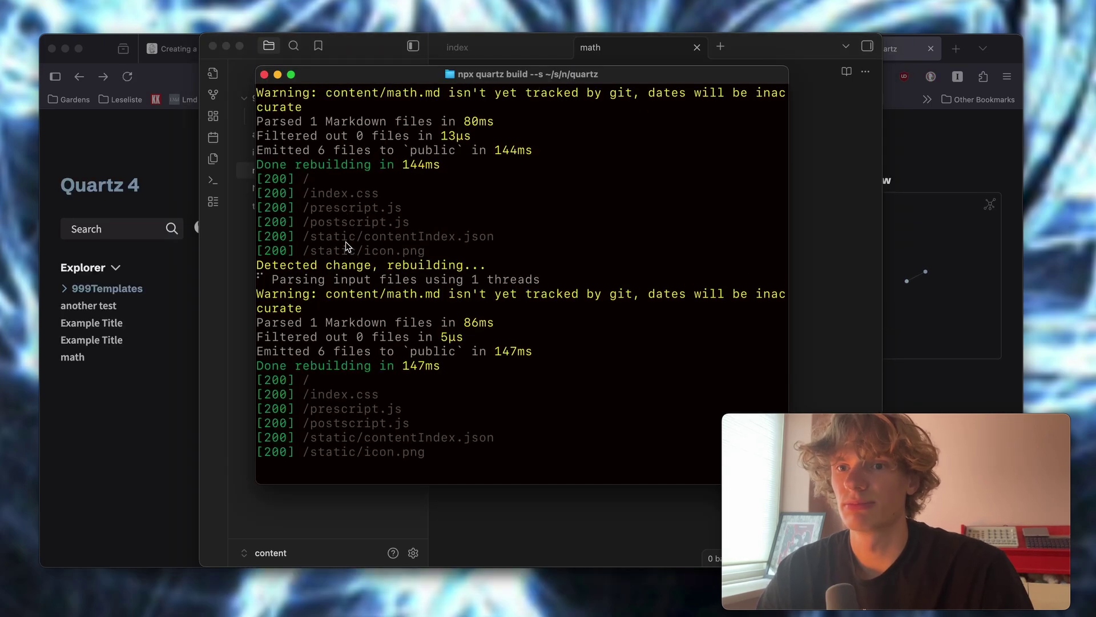
key(super+Tab)
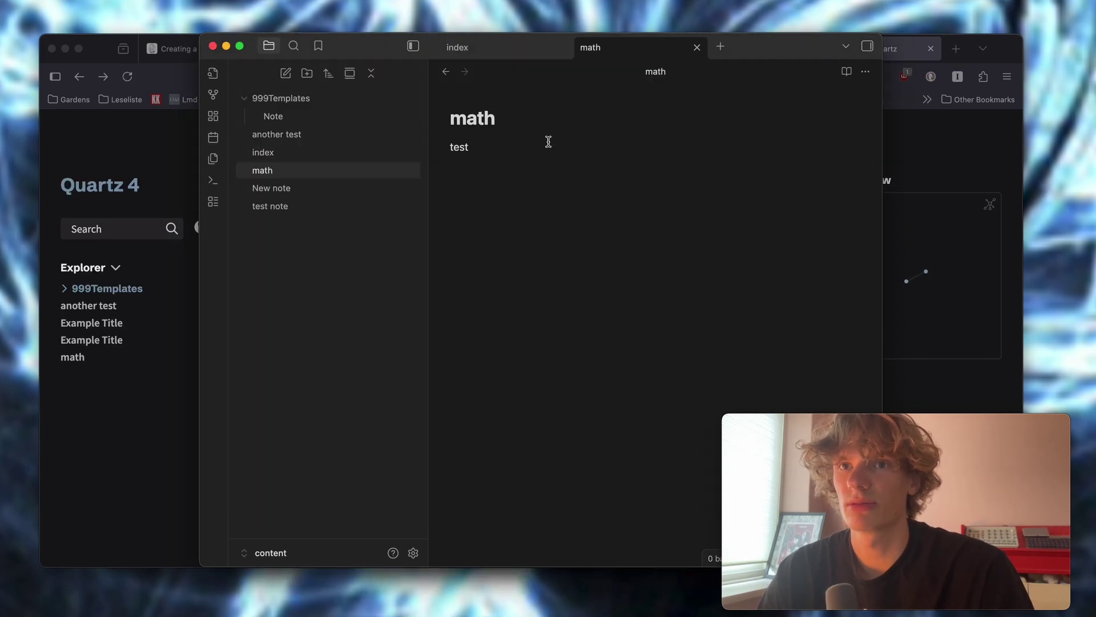
key(super+Tab)
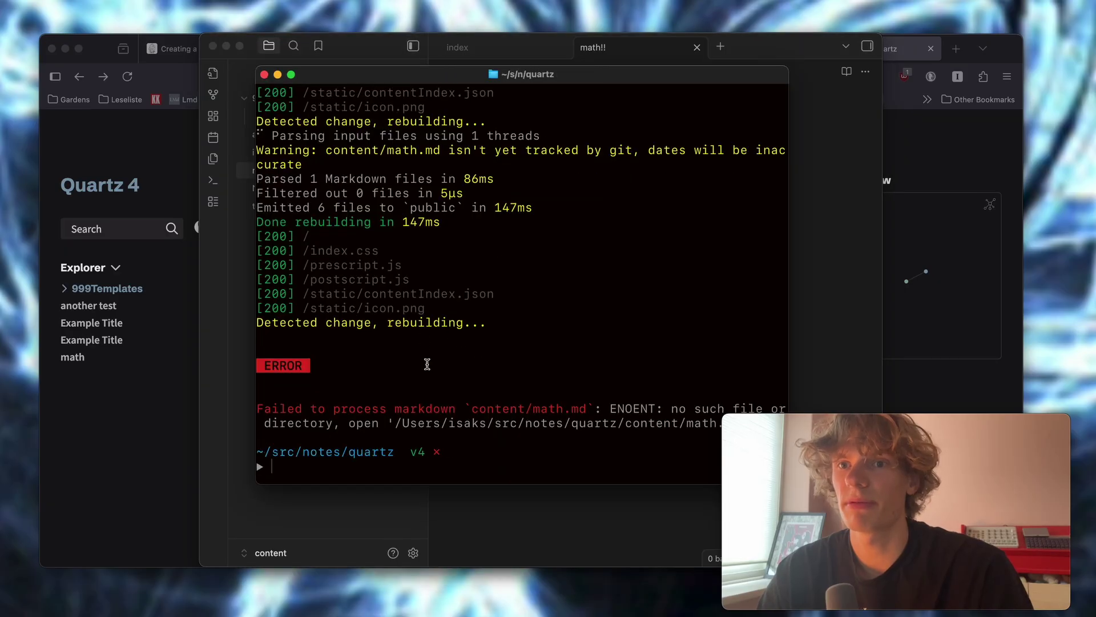
key(super+Tab)
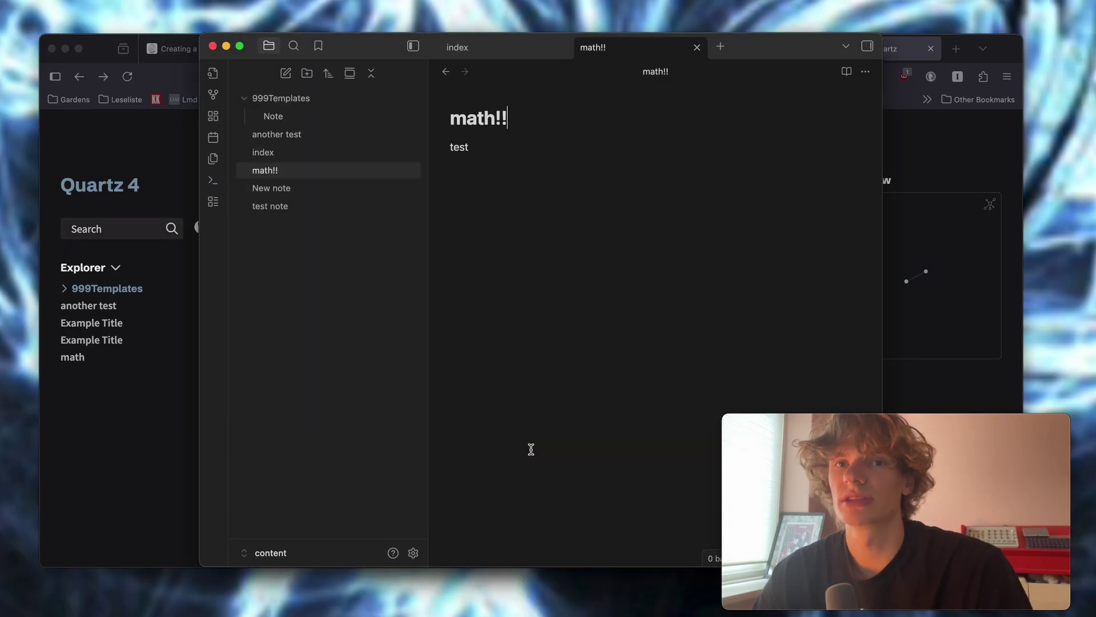
- Try to reload the local Quartz page in the browser, then return to Obsidian
click(119, 87)
drag(210, 180, 539, 506)
key(super+Tab)
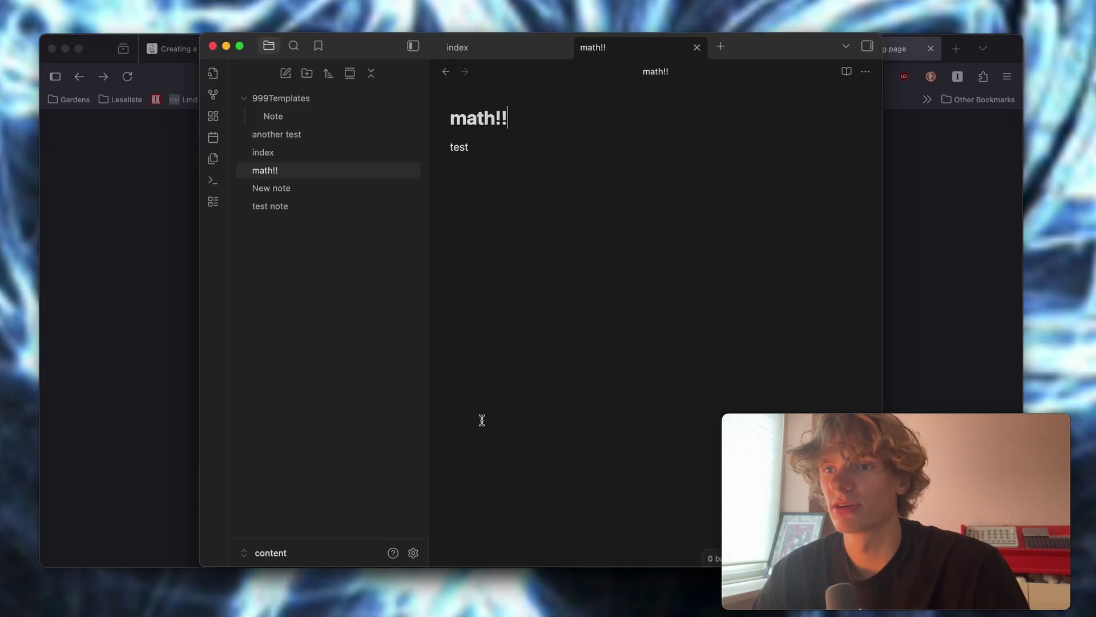
- Switch to the terminal and rerun the previous Quartz build and serve command
key(super+Tab)
key(super+Tab)
key(Up)
key(Return)
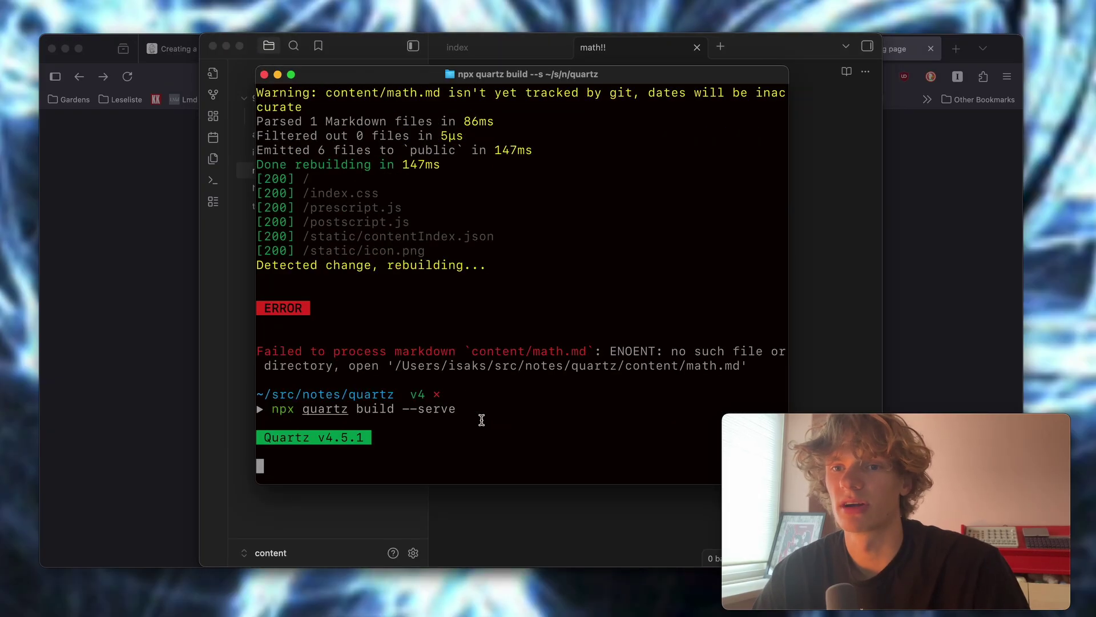
- Reload the local Quartz site in the browser to check the explorer, and switch back to the math!! note in Obsidian
click(127, 77)
drag(341, 150, 411, 354)
click(411, 355)
key(super+Tab)
key(super+Tab)
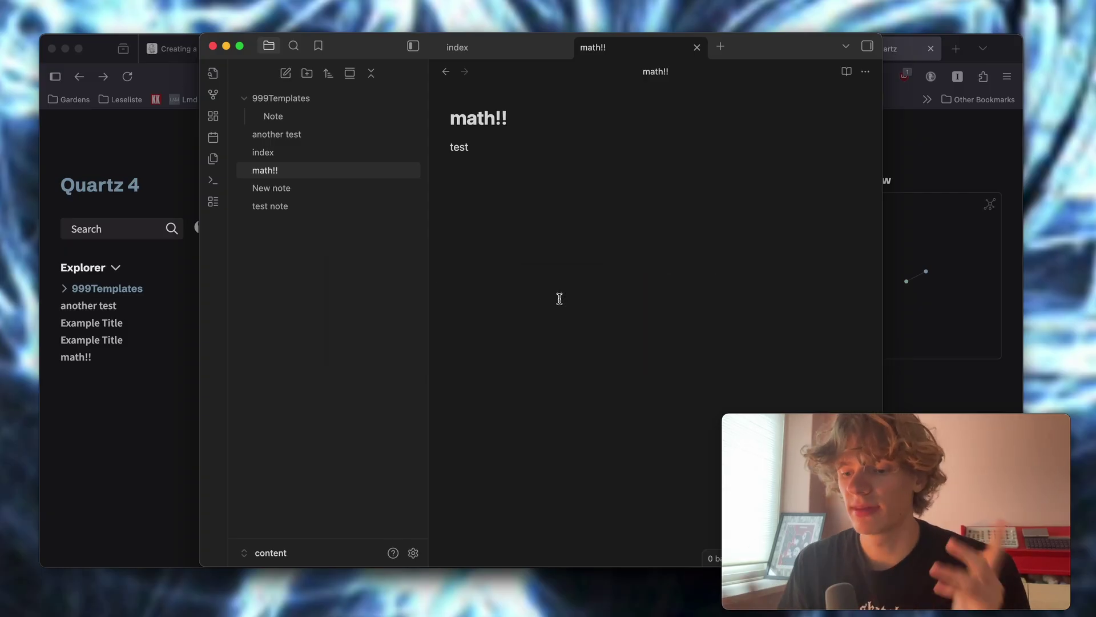
- Open Obsidian's Appearance settings and open the vault's themes folder from there
click(413, 553)
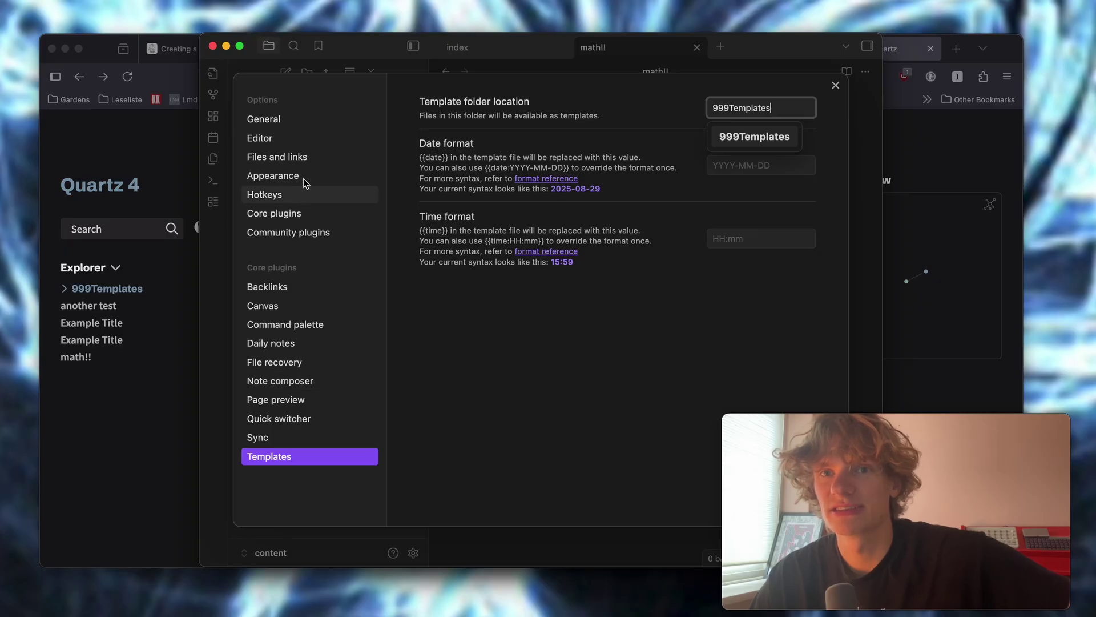
click(304, 139)
click(300, 171)
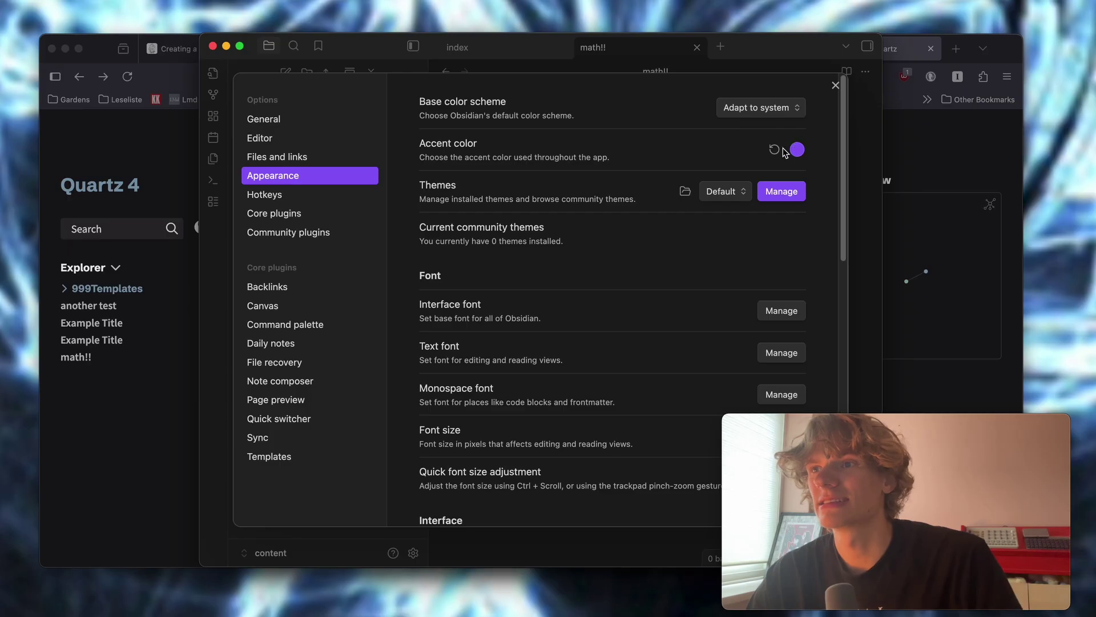
click(685, 190)
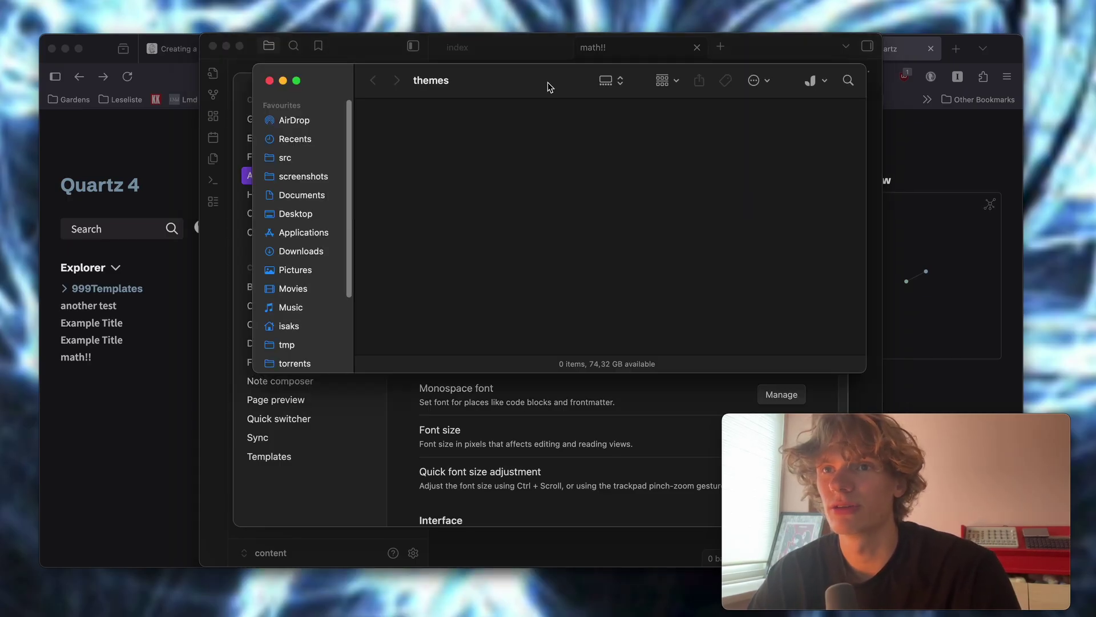
- Close the empty themes folder, then find, install and use the Obsidian gruvbox community theme, and leave the settings
click(282, 82)
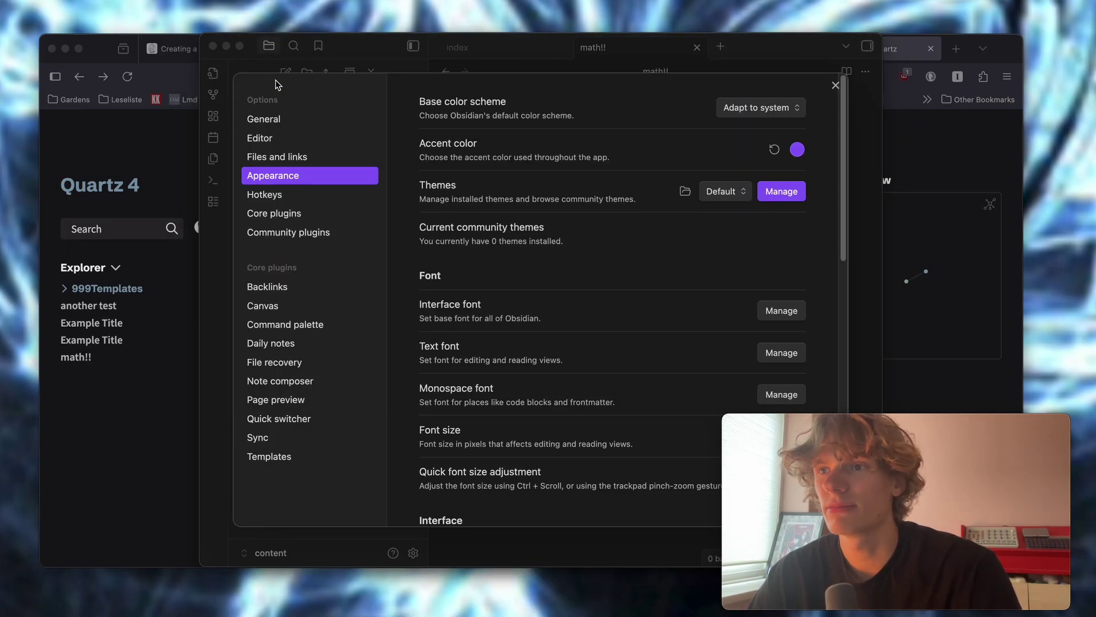
click(781, 191)
text(gruv)
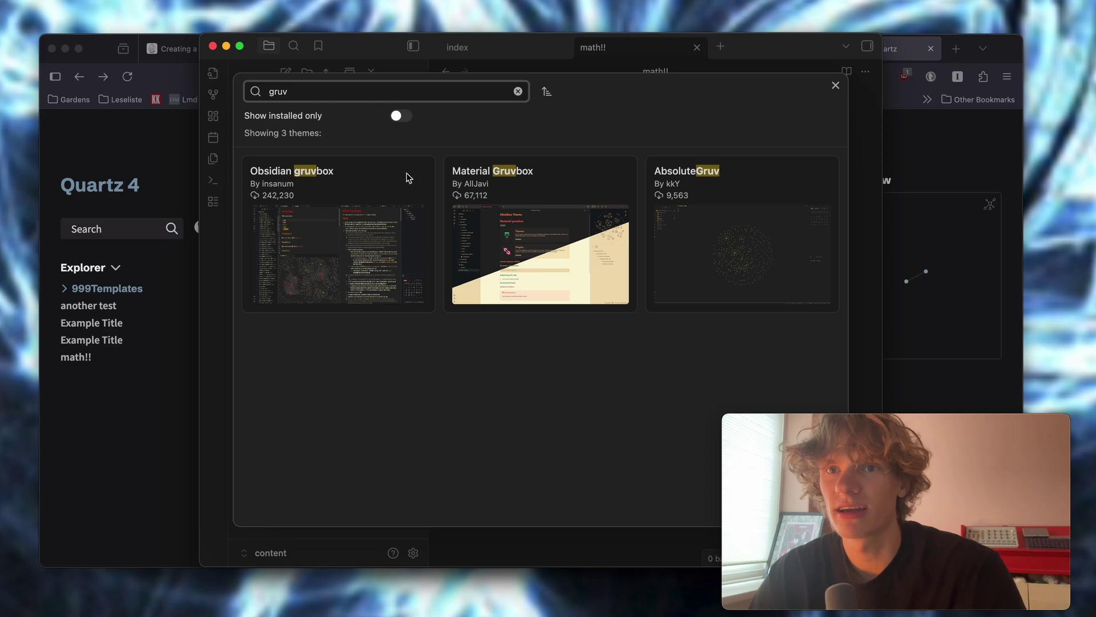
click(372, 193)
click(513, 238)
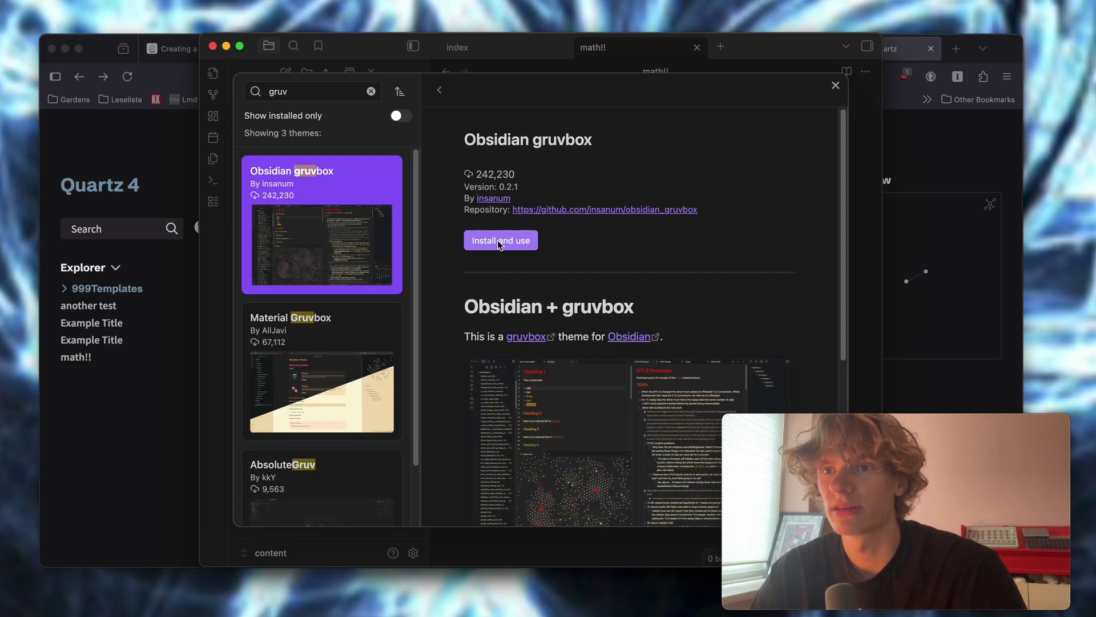
key(Escape)
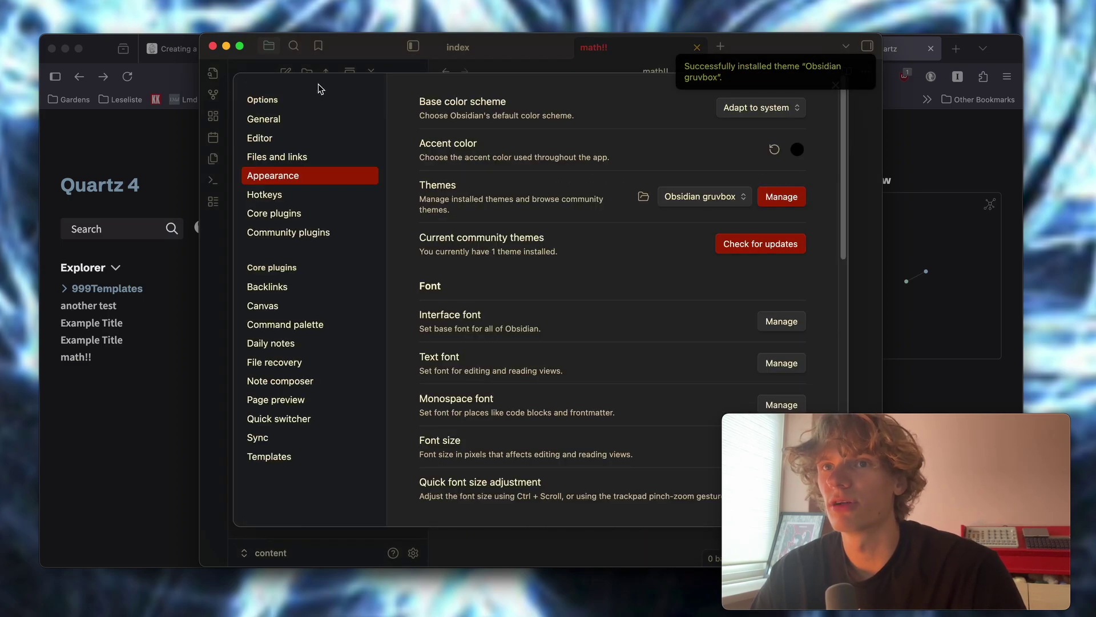
key(Escape)
- Reload the local Quartz site in the browser and check whether its styling follows the Obsidian theme
click(127, 76)
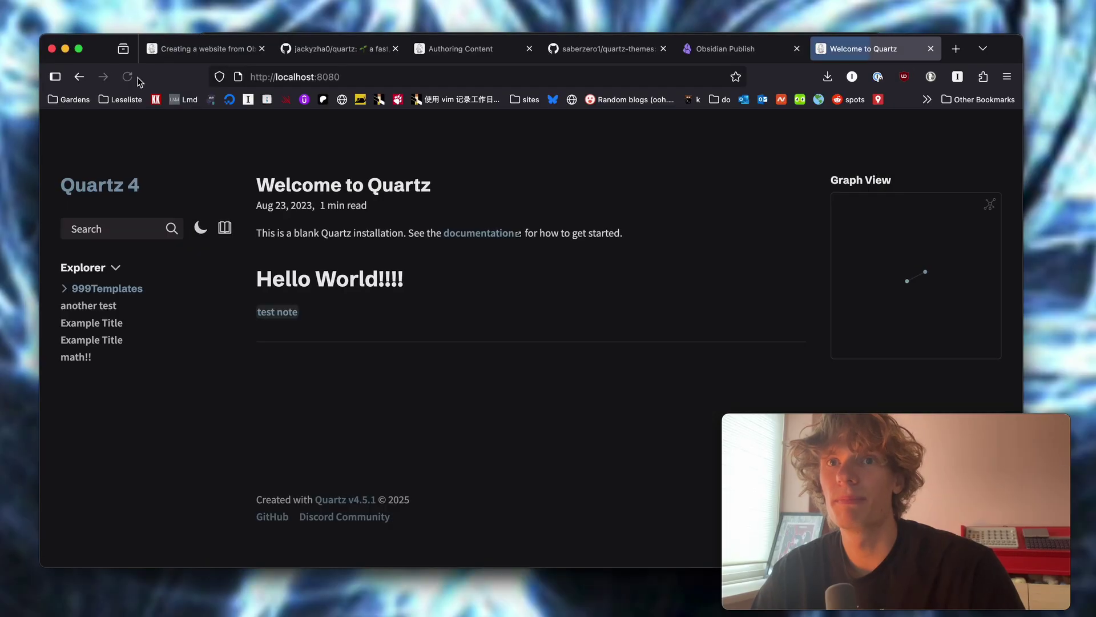
drag(263, 162, 409, 352)
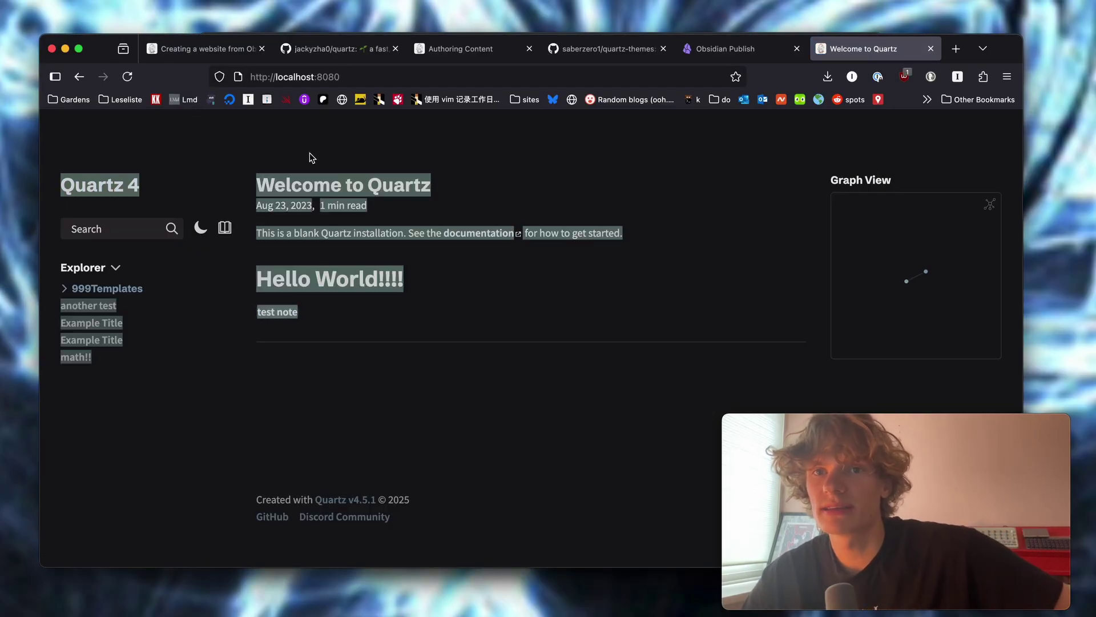
click(411, 351)
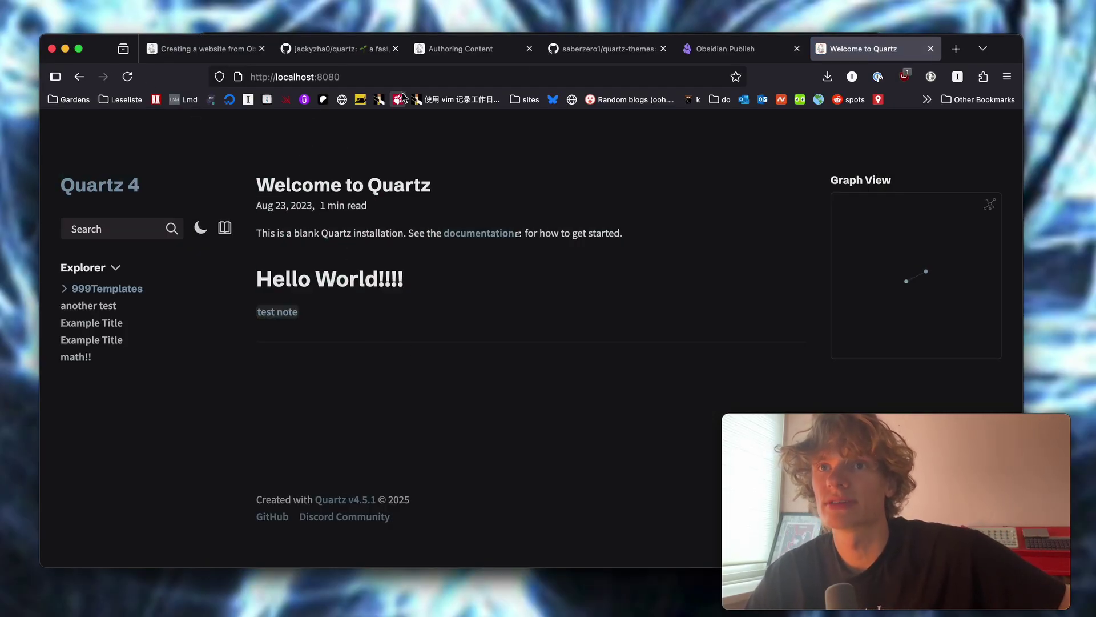
- Go to the quartz-themes GitHub repository and look through its file list and README
click(606, 49)
scroll(483, 220, up, 4)
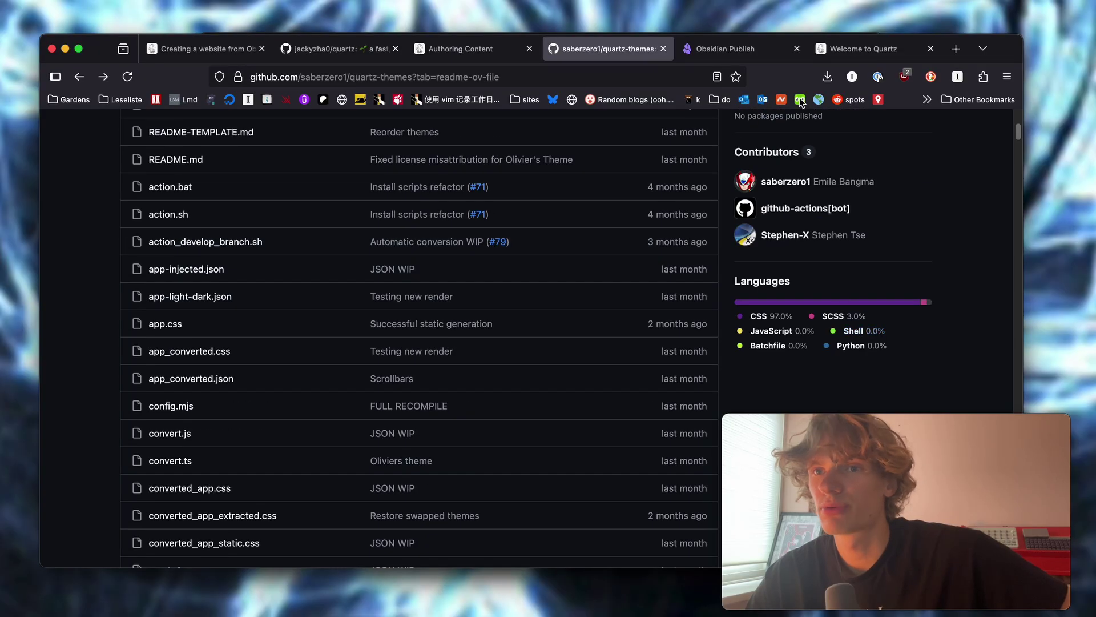
scroll(896, 135, up, 10)
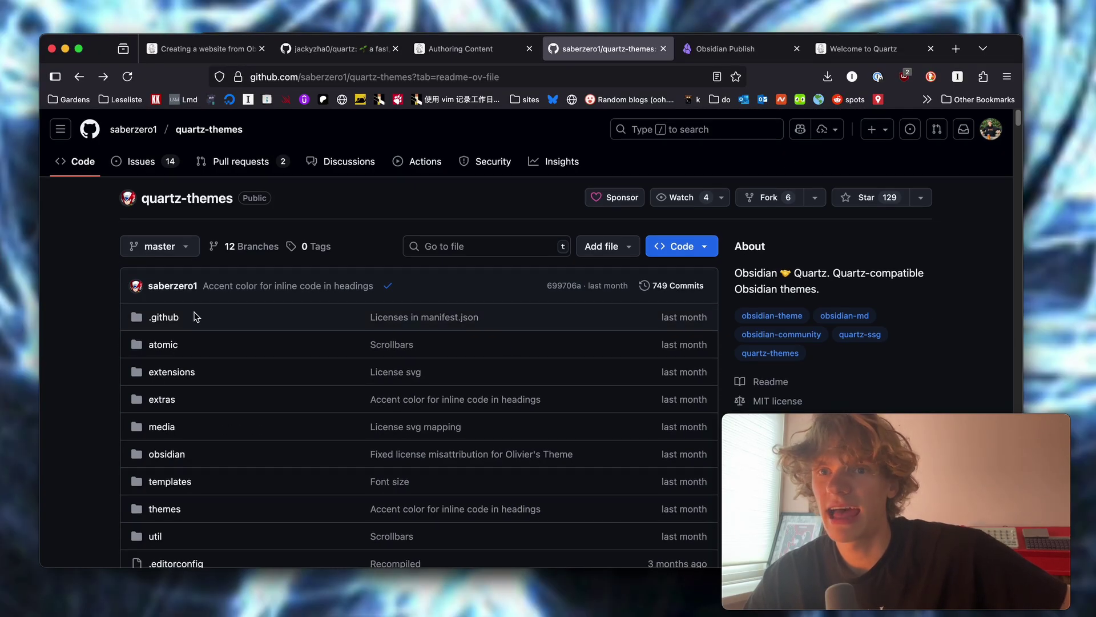
scroll(171, 365, down, 15)
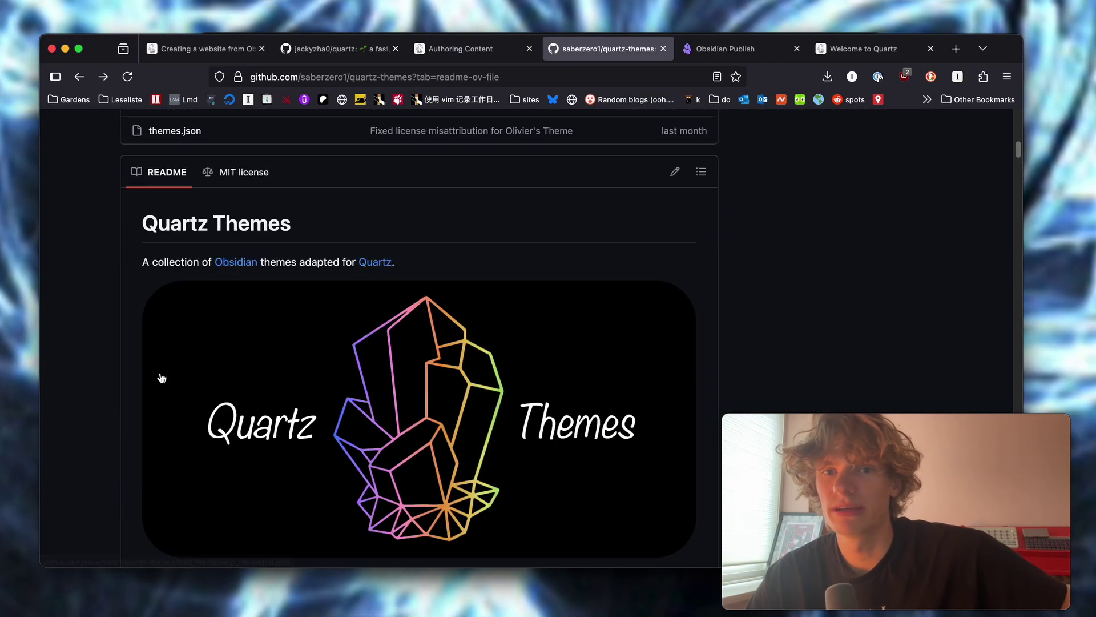
scroll(122, 366, down, 12)
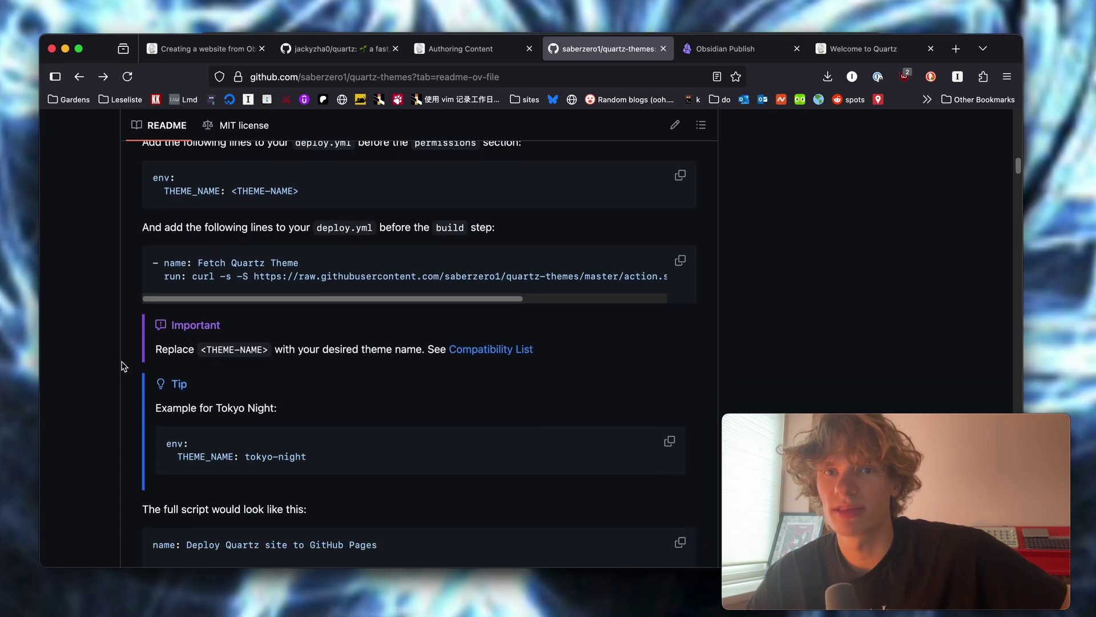
- Examine the README's installation instructions, from the GitHub Actions deploy.yml changes through the automatic install into the Quartz repository
scroll(124, 364, up, 3)
drag(127, 222, 105, 442)
click(106, 446)
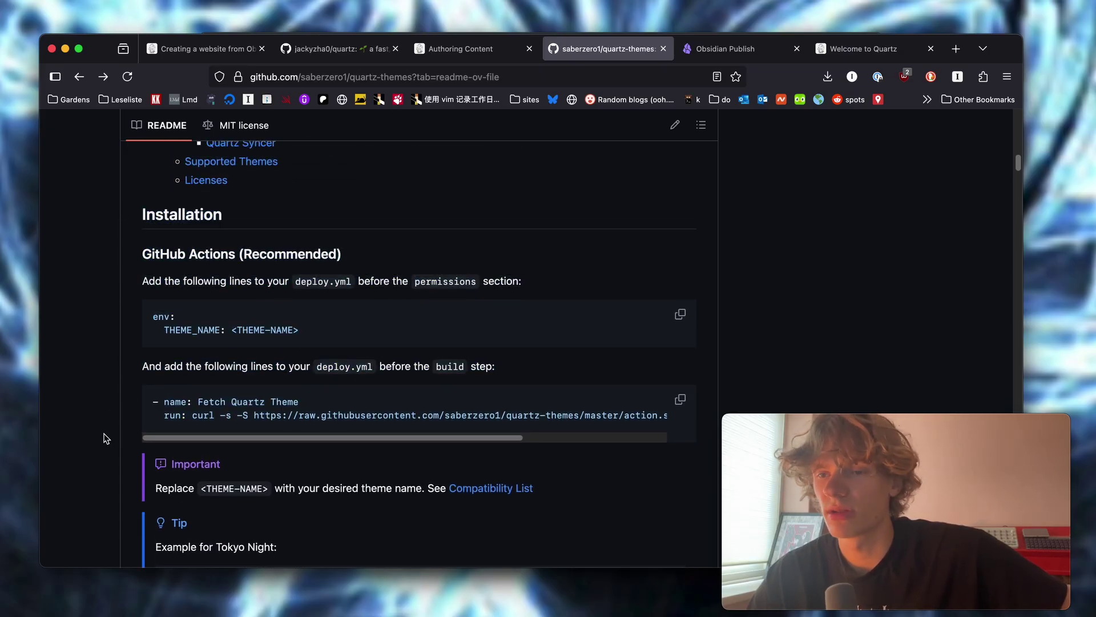
drag(229, 213, 360, 234)
click(386, 256)
click(362, 237)
scroll(409, 285, down, 10)
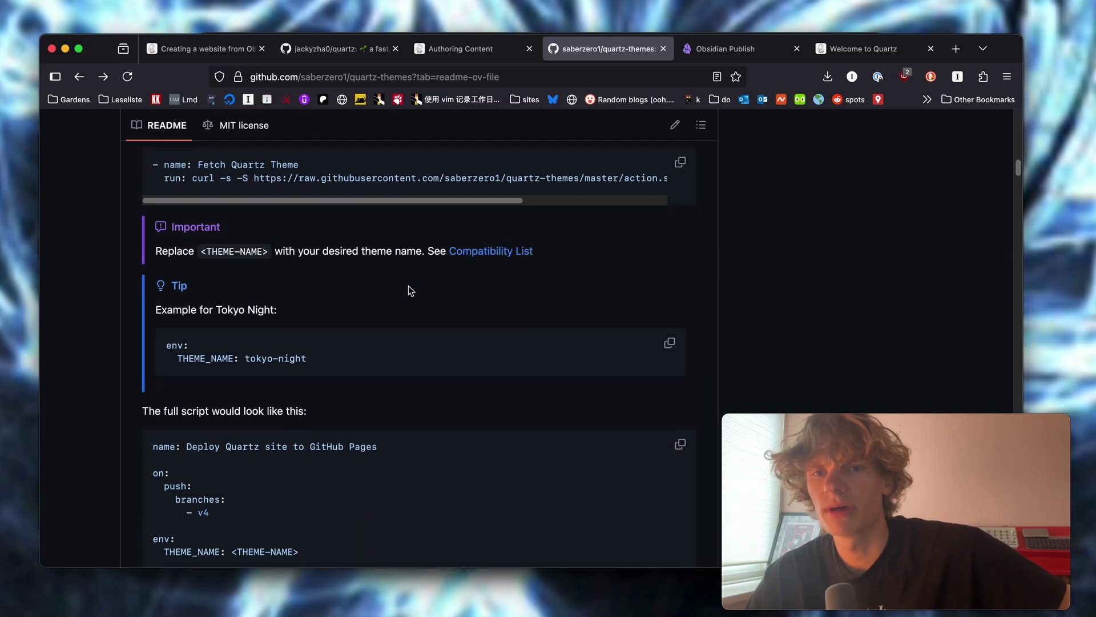
scroll(411, 297, down, 12)
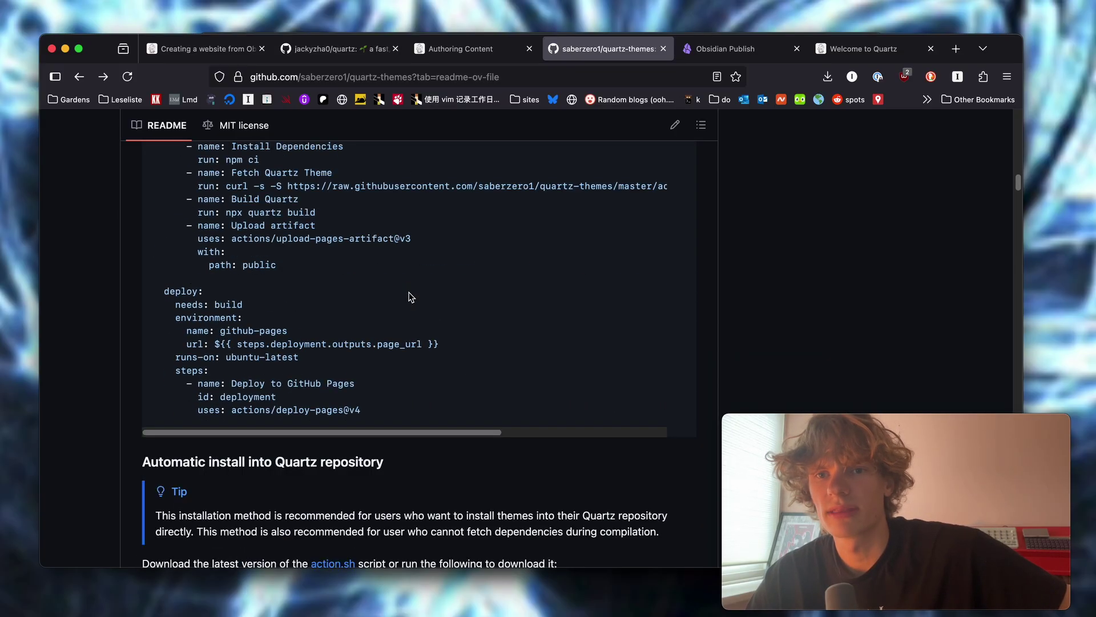
scroll(207, 319, down, 2)
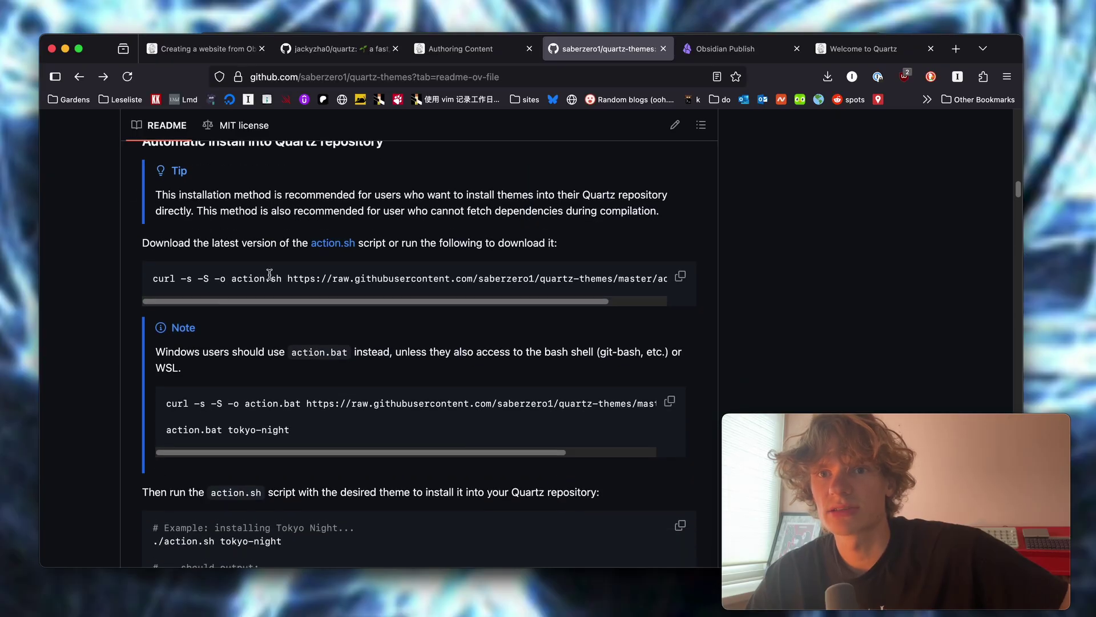
- Copy the README's curl command for action.sh, stop the Quartz server in the terminal, and run the command in the Quartz folder
triple_click(270, 278)
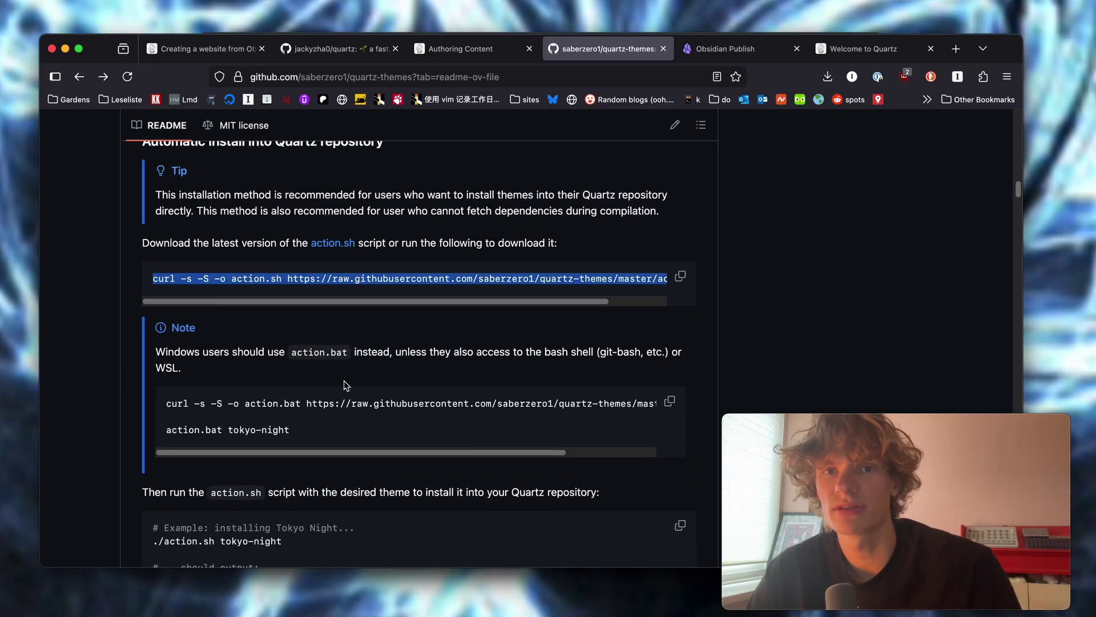
scroll(295, 385, down, 2)
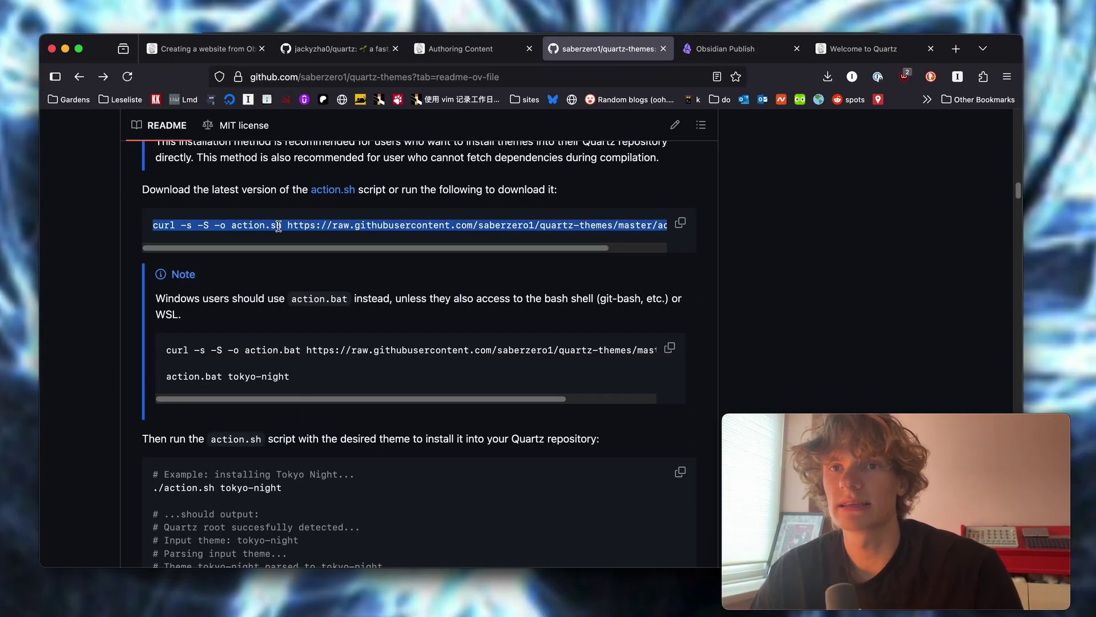
key(super+Tab)
key(super+Tab)
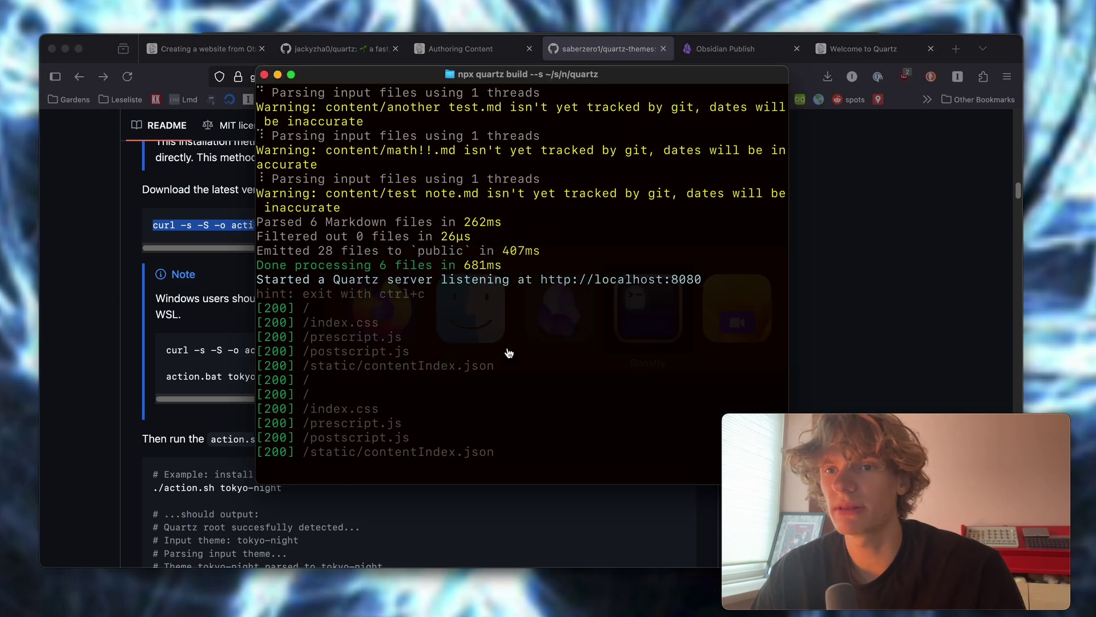
key(ctrl+c)
key(super+v)
key(Return)
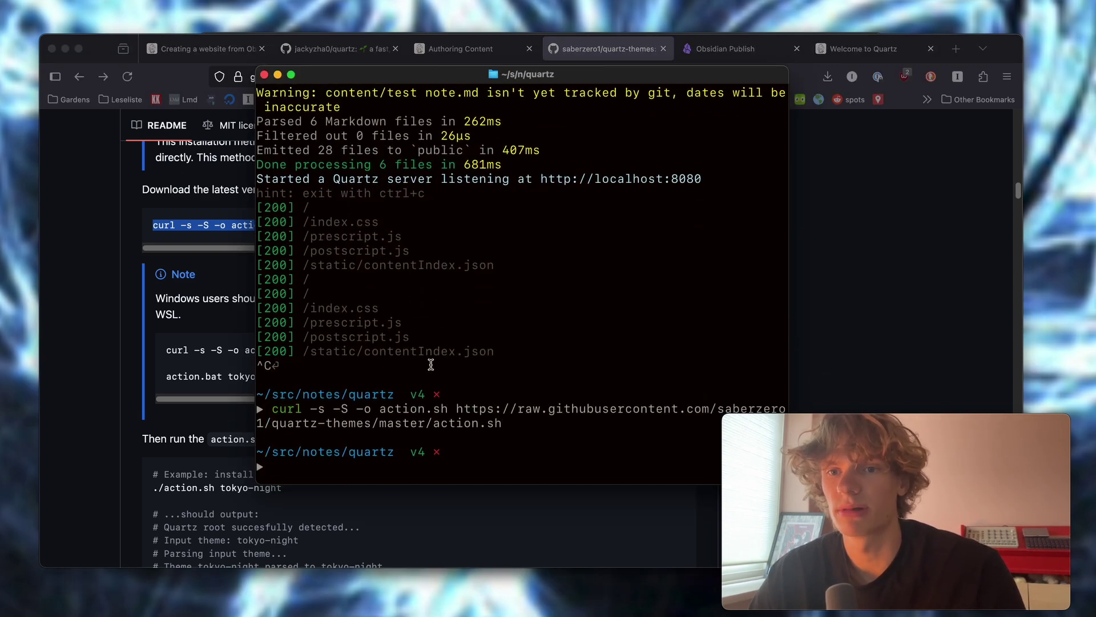
- List the Quartz folder's files in the terminal to check for the action.sh script
text(ls)
key(Return)
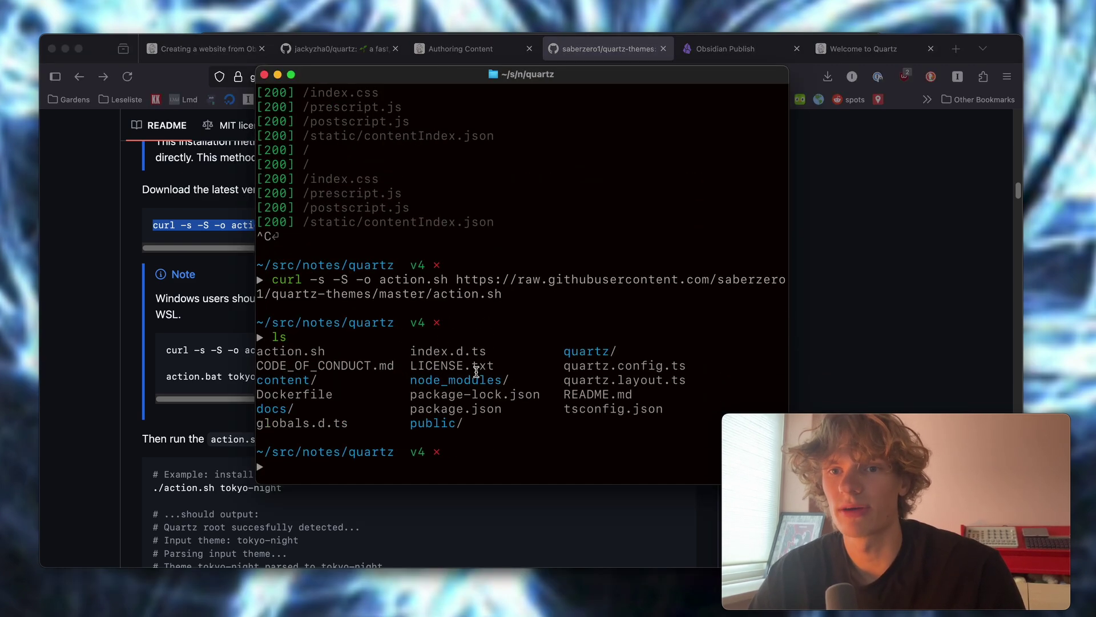
drag(260, 353, 327, 352)
- Return to the quartz-themes README and examine the example that runs action.sh with the tokyo-night theme name
key(super+Tab)
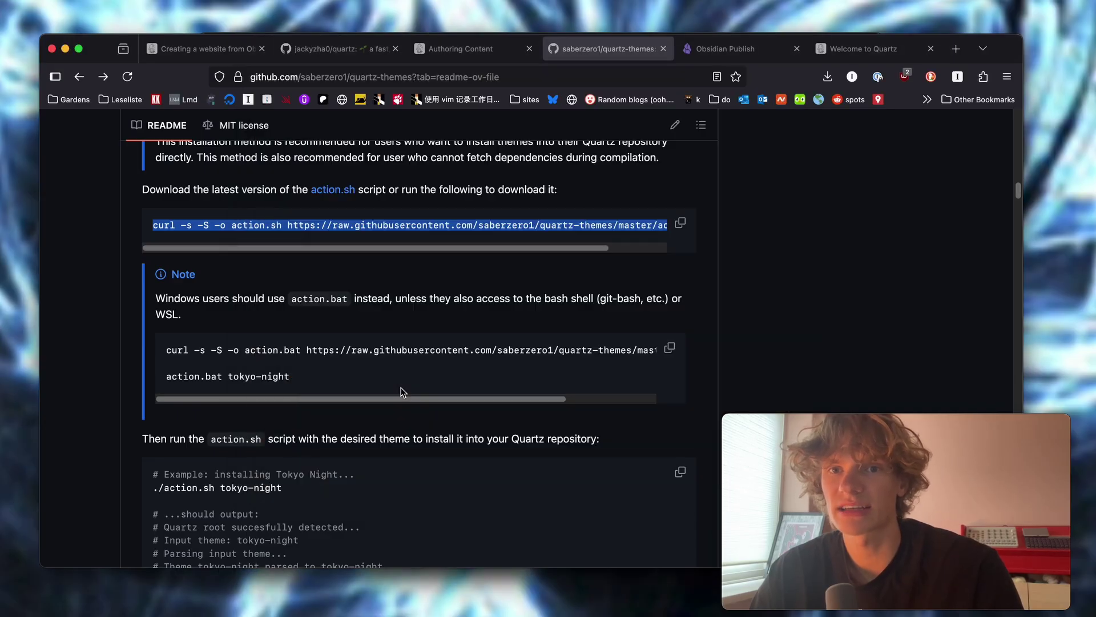
scroll(376, 382, down, 4)
scroll(377, 383, down, 3)
scroll(171, 255, up, 2)
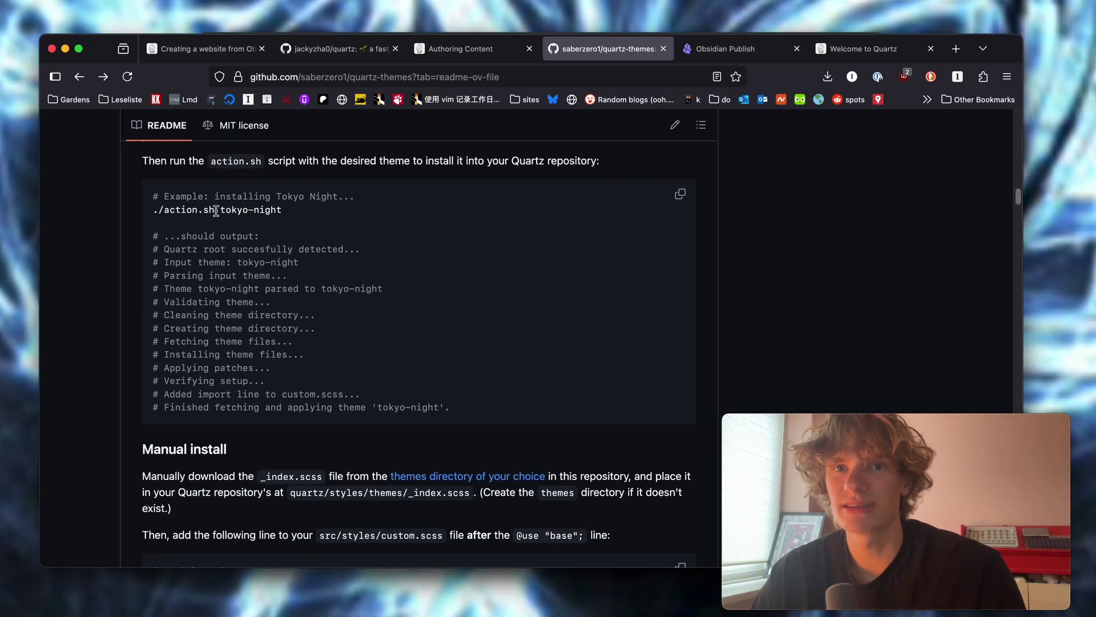
drag(164, 261, 333, 256)
- Install the gruvbox theme into Quartz by running "bash action.sh obsidian-gruvbox" in the terminal
key(super+Tab)
text(bas)
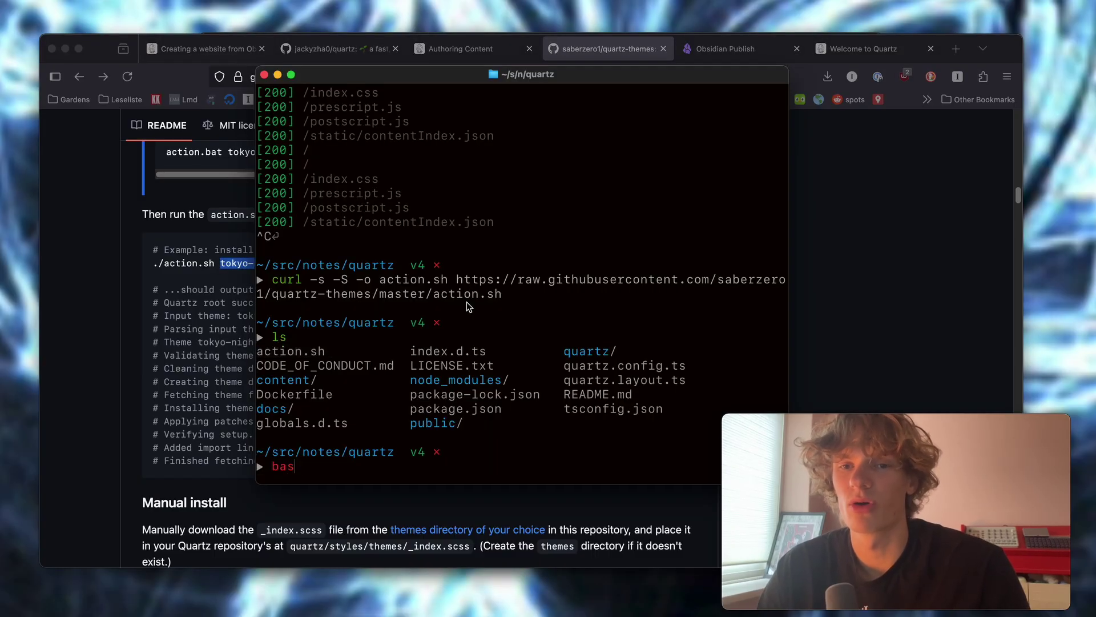
text(h action.sh )
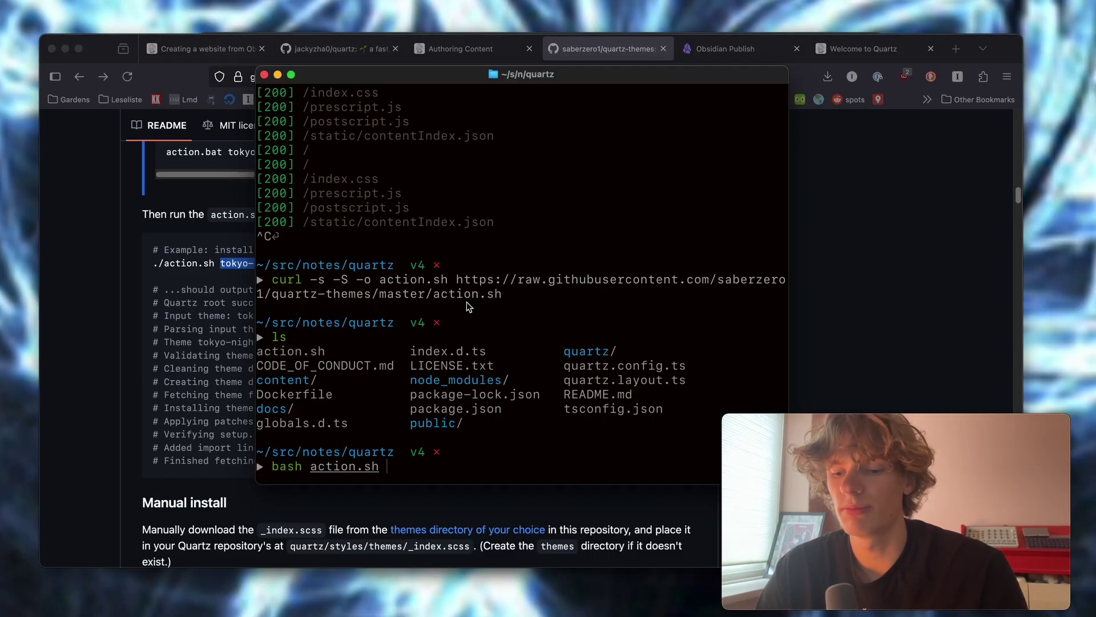
text(obsidian-grub)
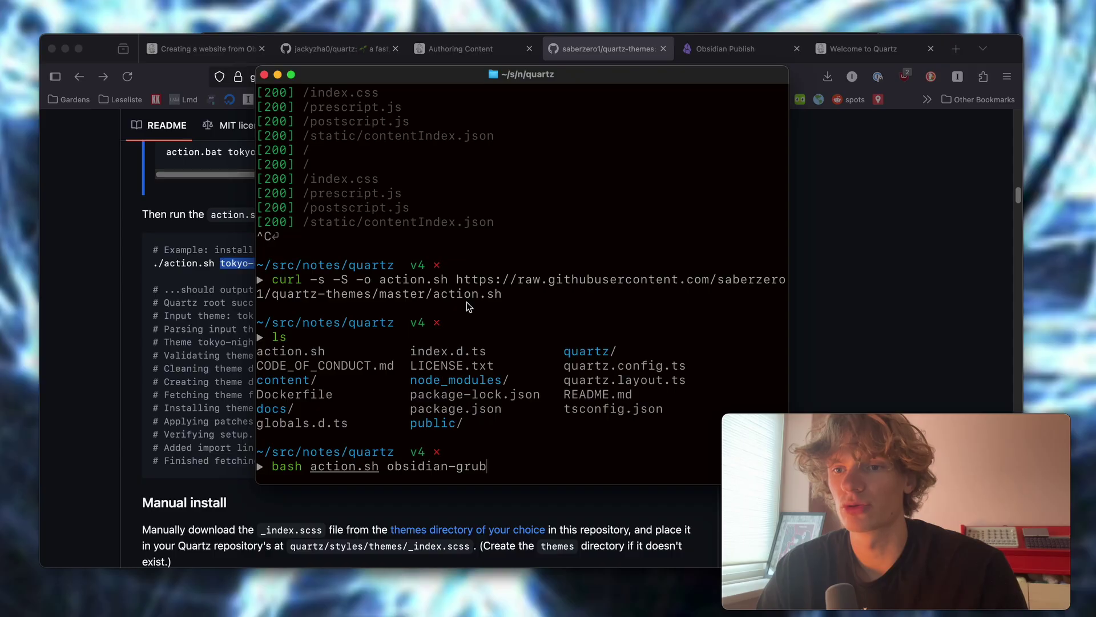
key(BackSpace)
text(vbox)
key(Return)
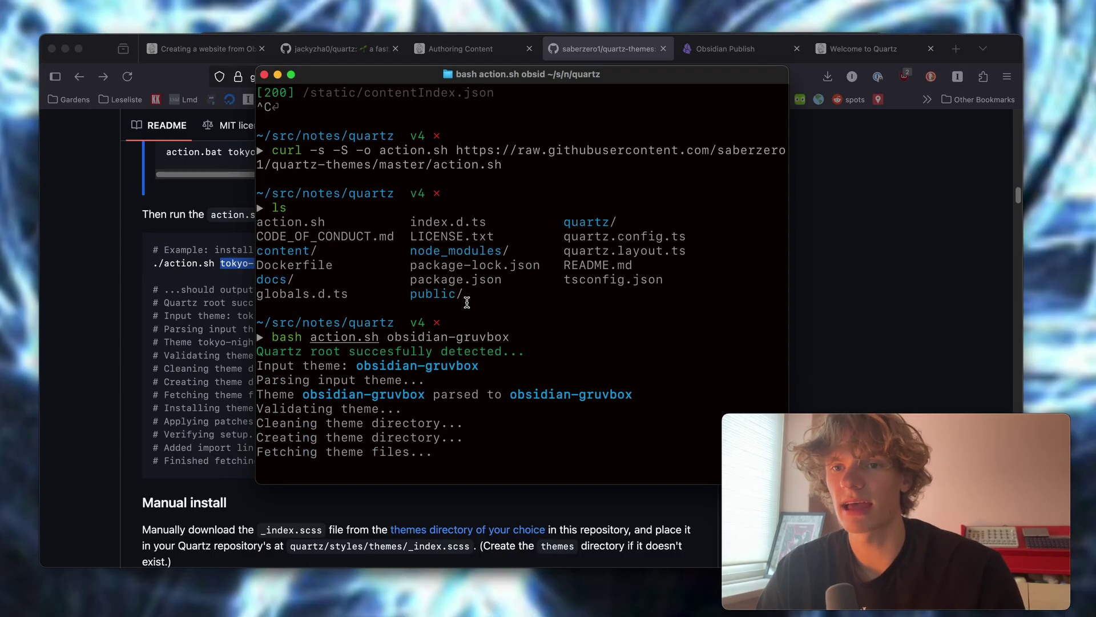
- Rebuild and serve the Quartz site locally with "npx quartz build --serve"
key(Up)
key(Up)
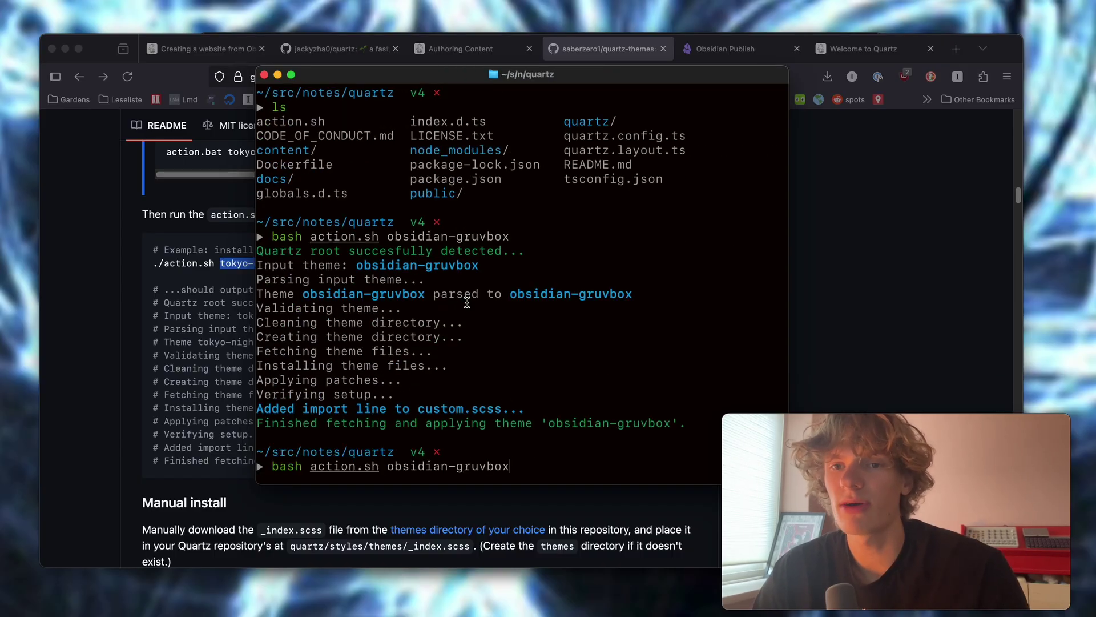
key(Up)
key(Up)
key(Return)
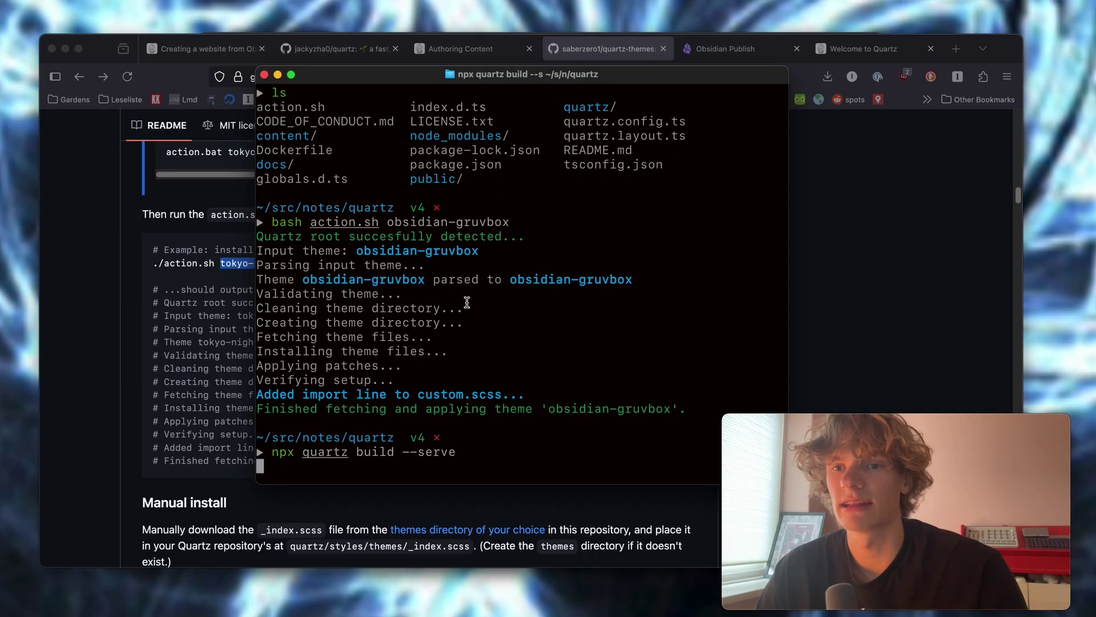
- Switch to the local Quartz site in the browser, reload it, and inspect the newly installed theme on the page
click(825, 246)
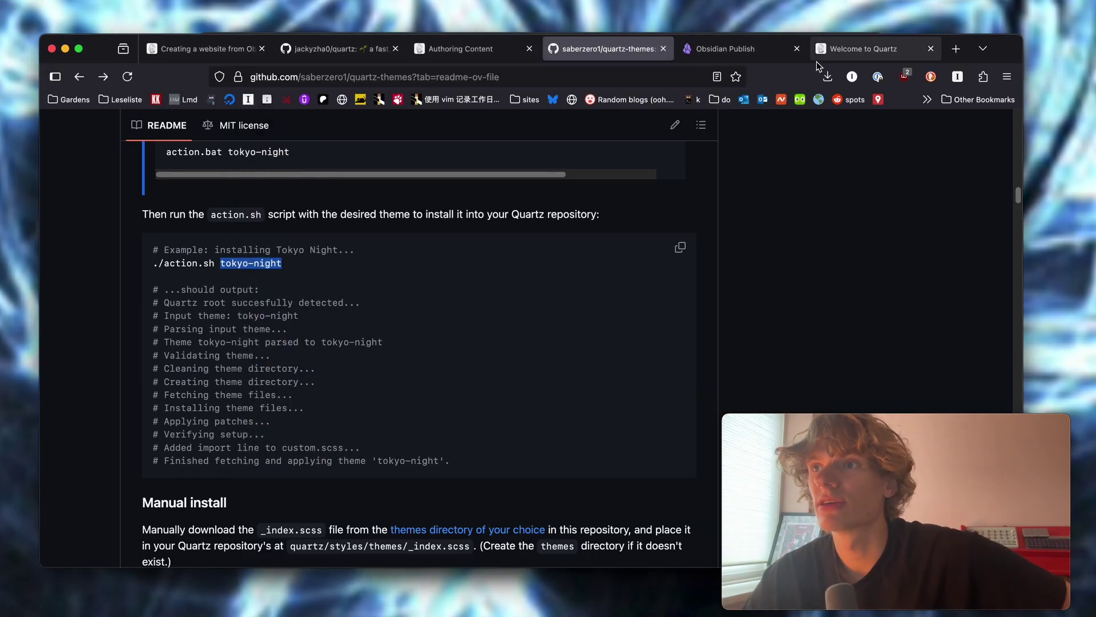
click(849, 52)
click(127, 76)
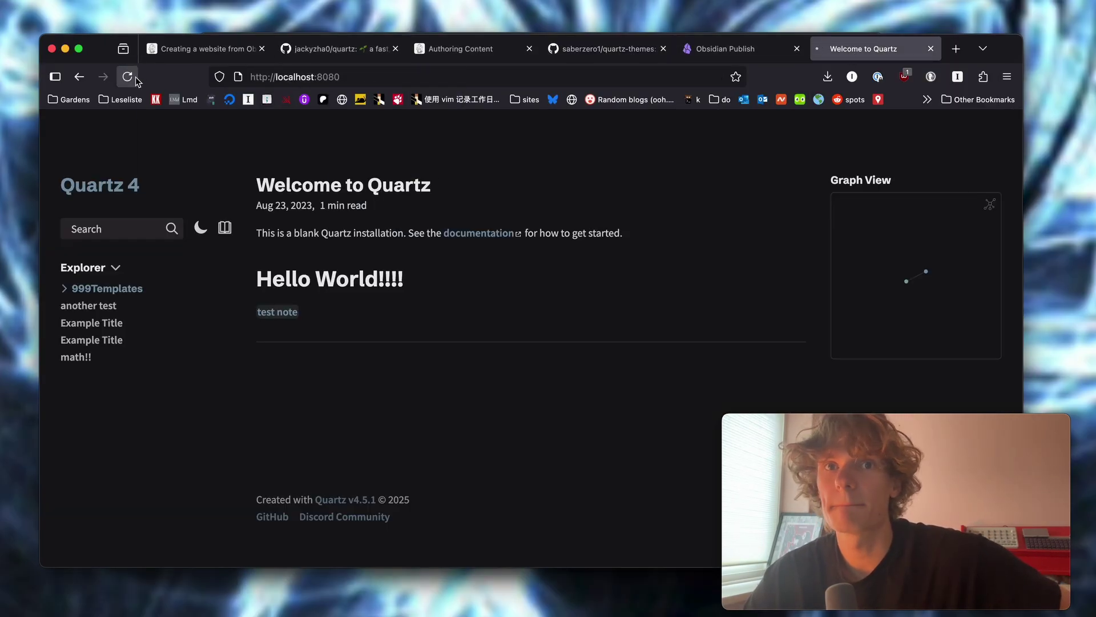
click(566, 366)
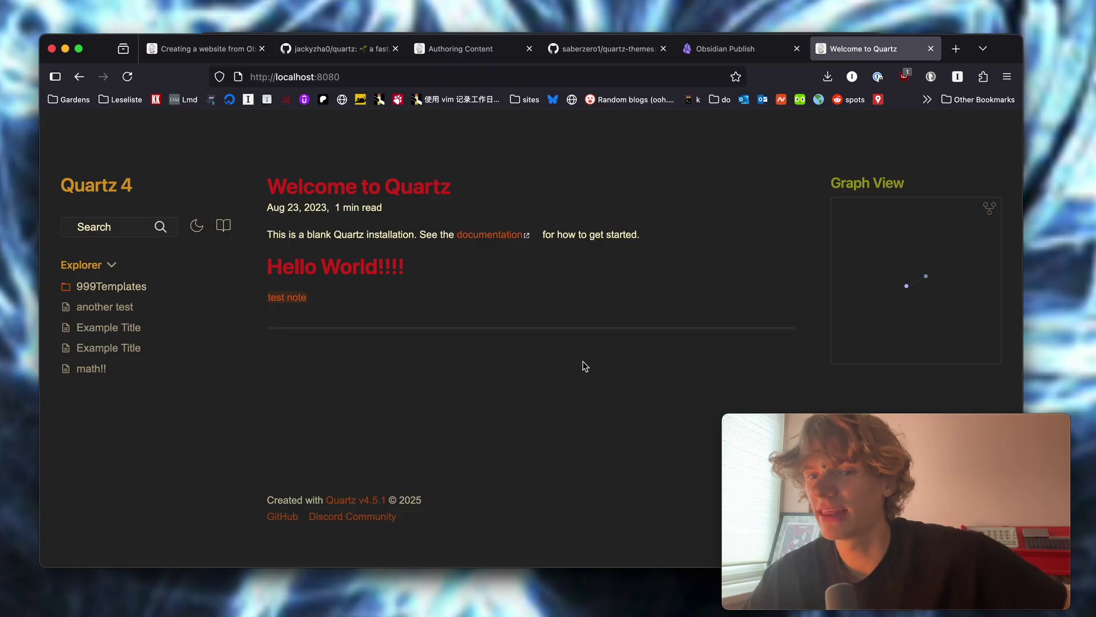
drag(371, 153, 509, 335)
click(510, 334)
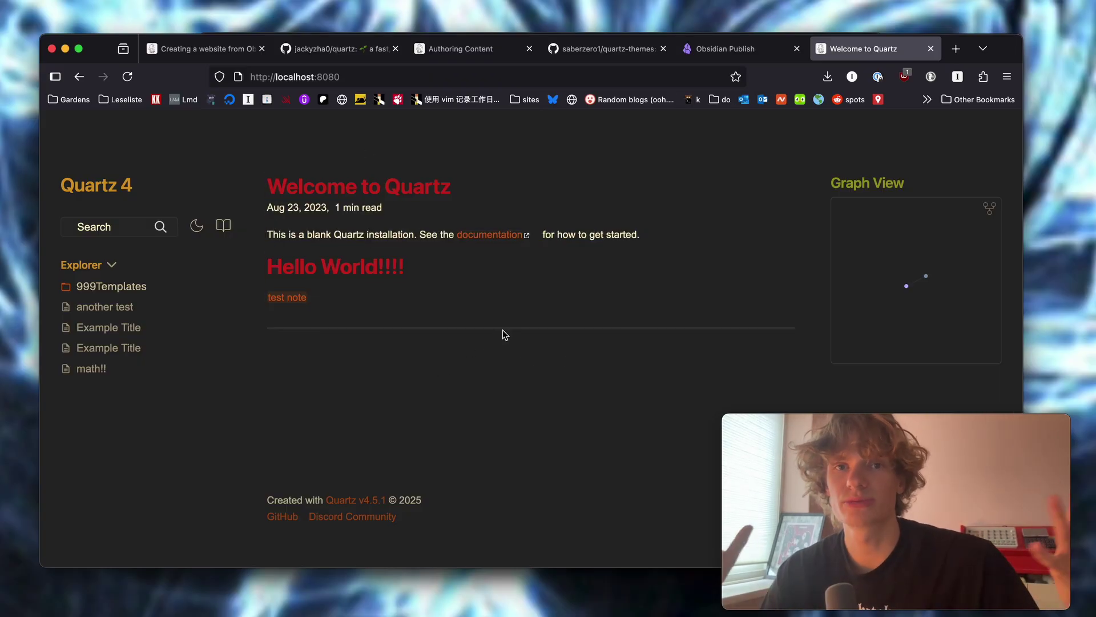
key(super+shift+4)
drag(60, 163, 196, 220)
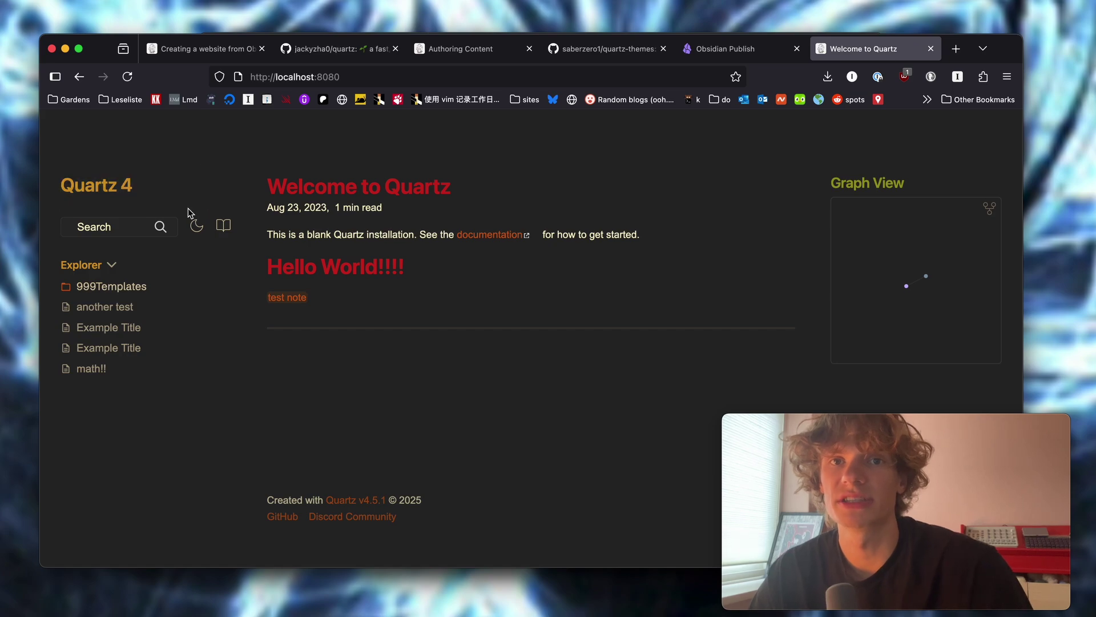
- Switch to the terminal, stop the Quartz server, and launch nvim in the Quartz folder
key(super+Tab)
key(ctrl+c)
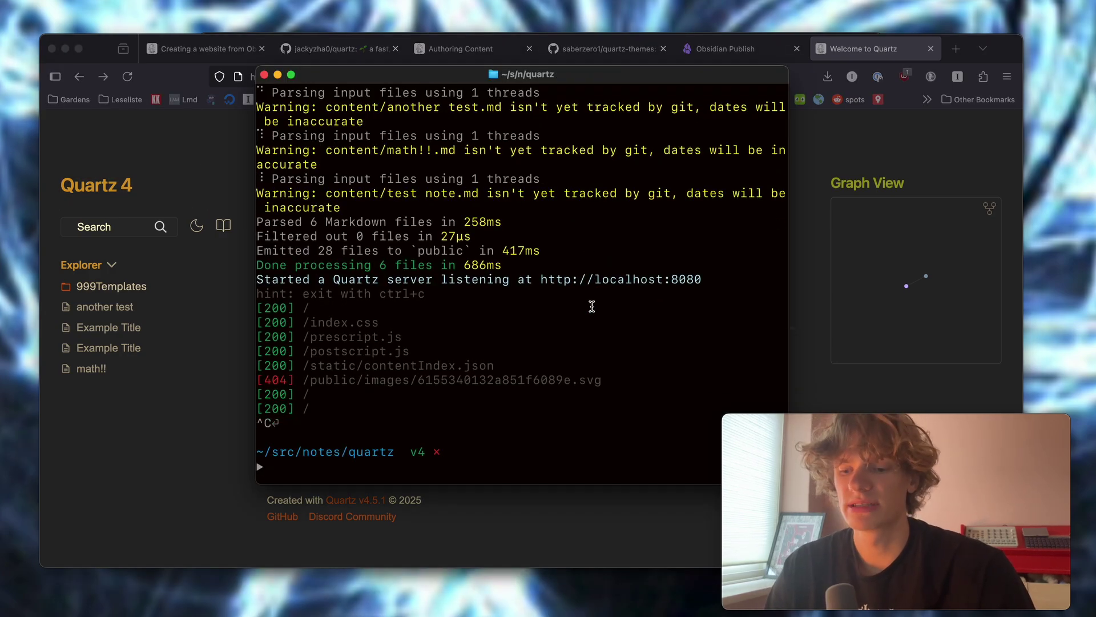
text(nvim)
key(Return)
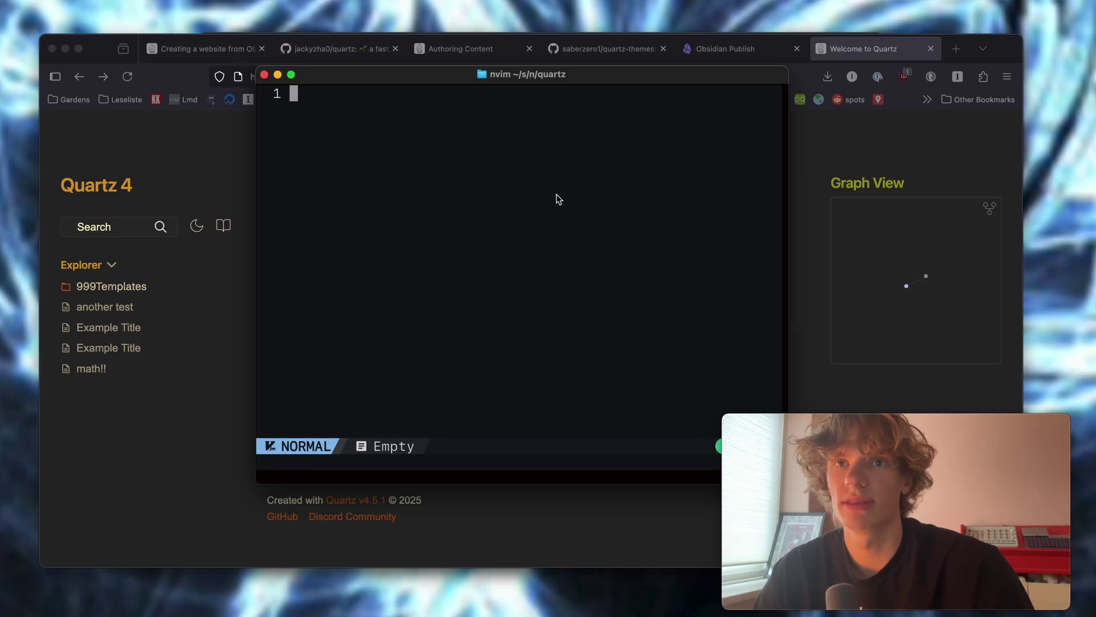
- Search the Quartz folder for "Quartz 4" with Live Grep and open the pageTitle match in quartz.config.ts
drag(430, 75, 455, 93)
key(space)
text(fw)
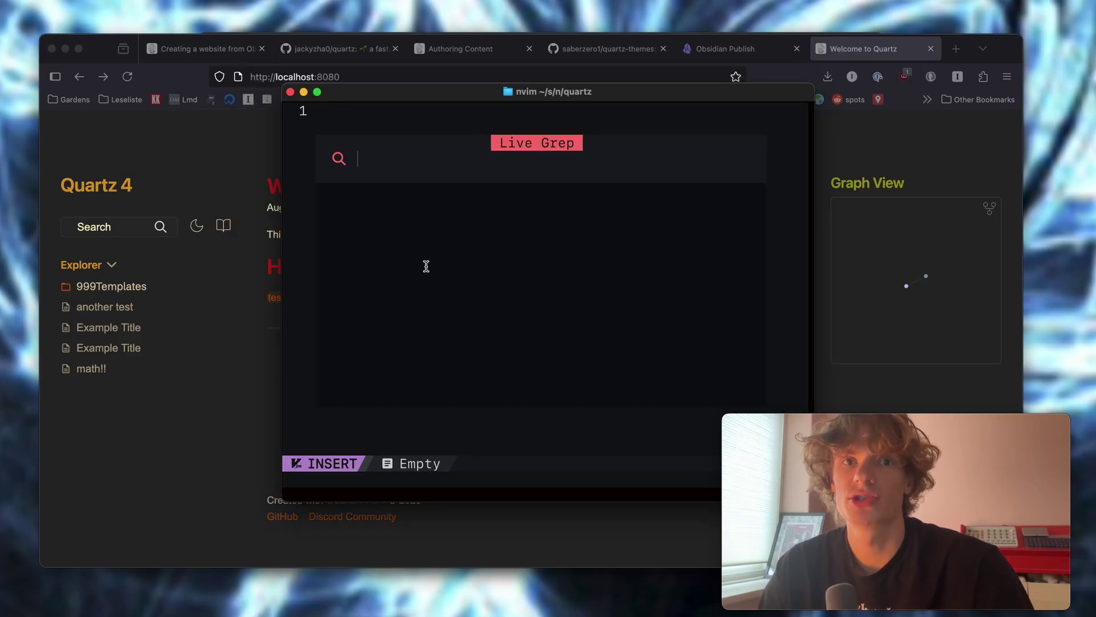
text(Quartz4)
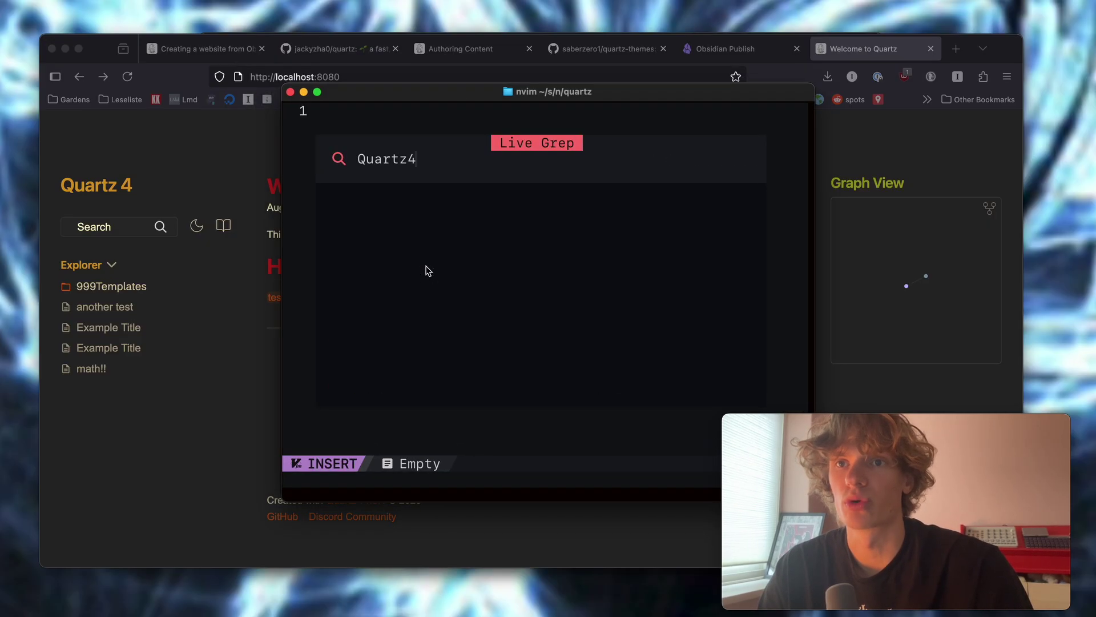
key(BackSpace)
text(4)
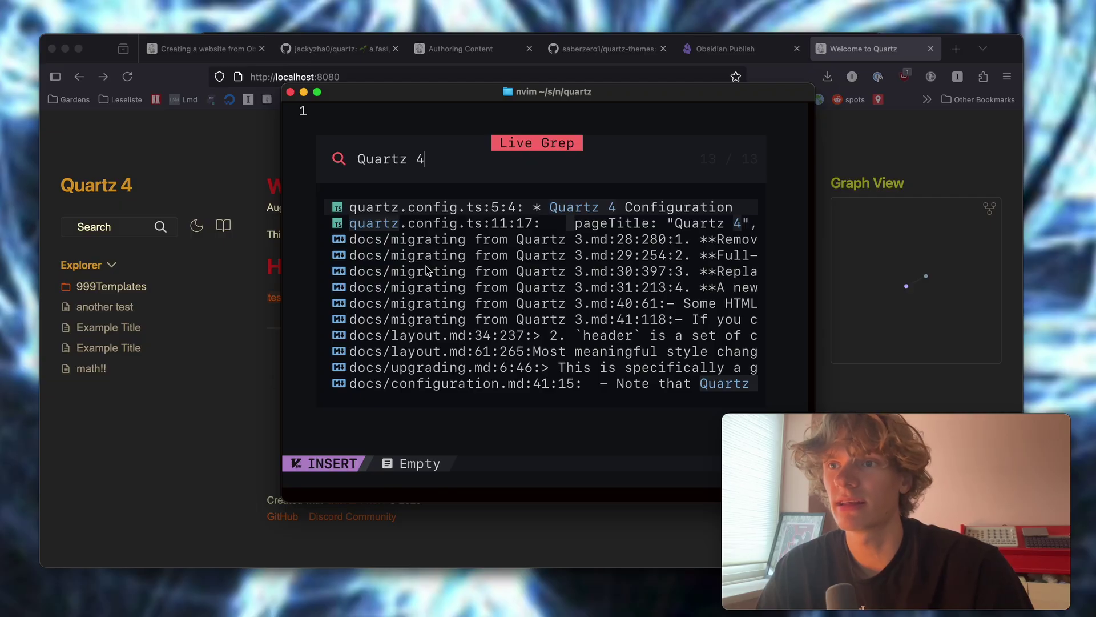
key(Down)
key(Return)
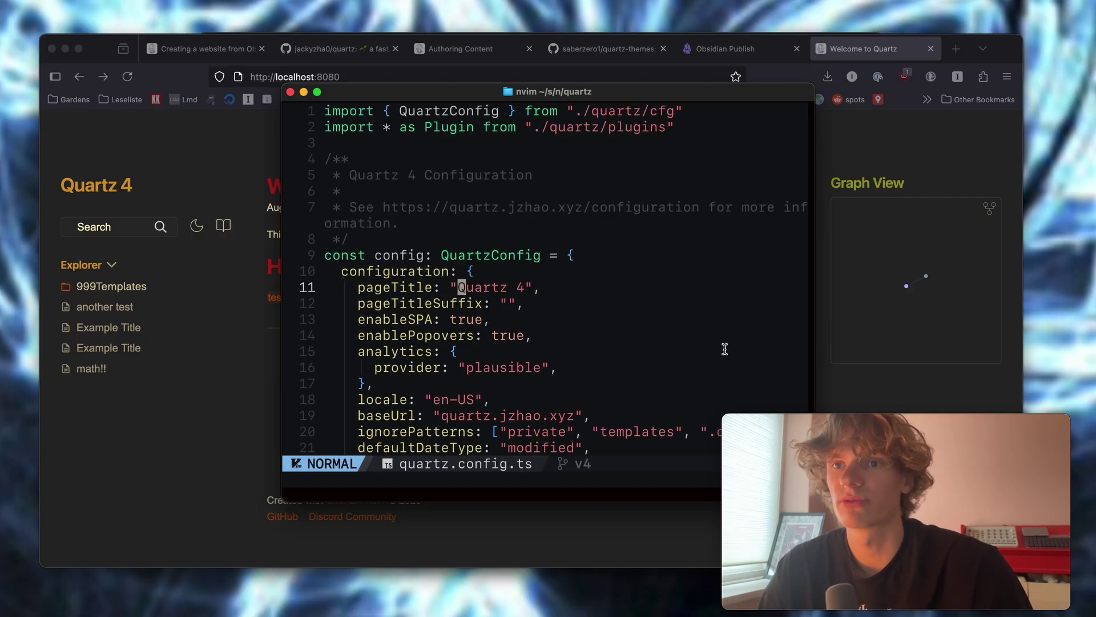
- Replace the pageTitle value with the author's first name followed by "Cool Obsidian Vault" and save quartz.config.ts
key(c)
key(i)
key(quotedbl)
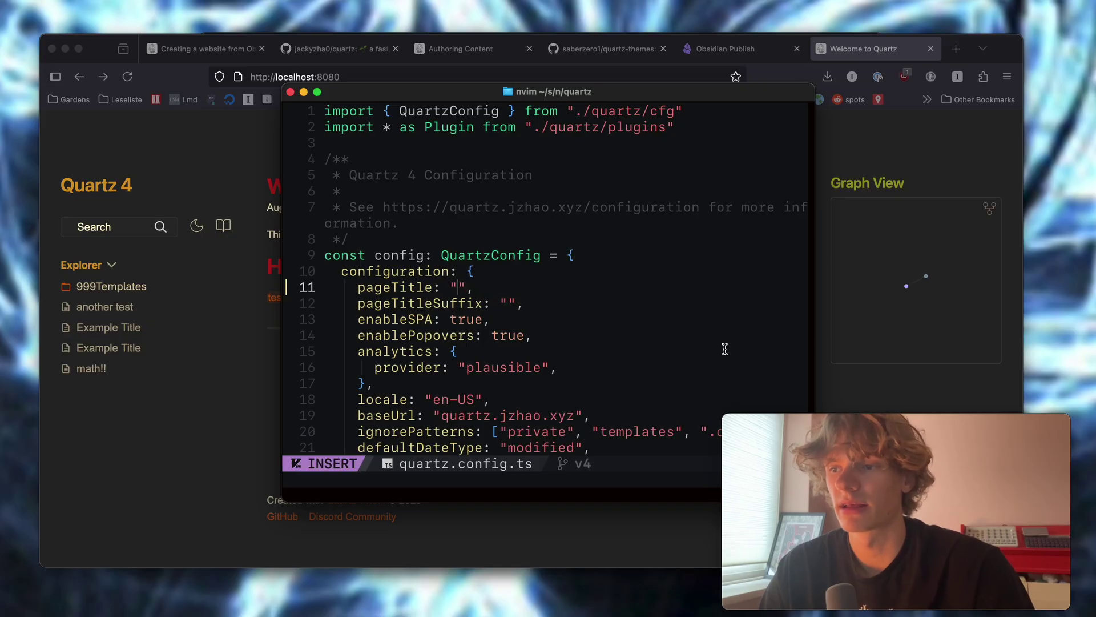
text(Isaks)
text(Cool OB)
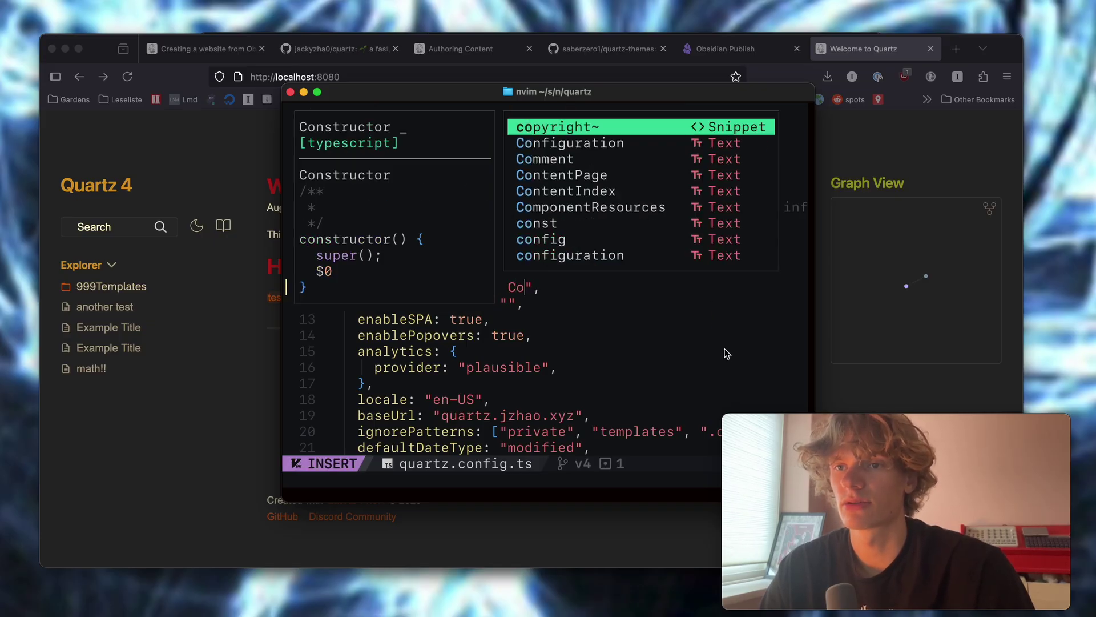
text(sidian)
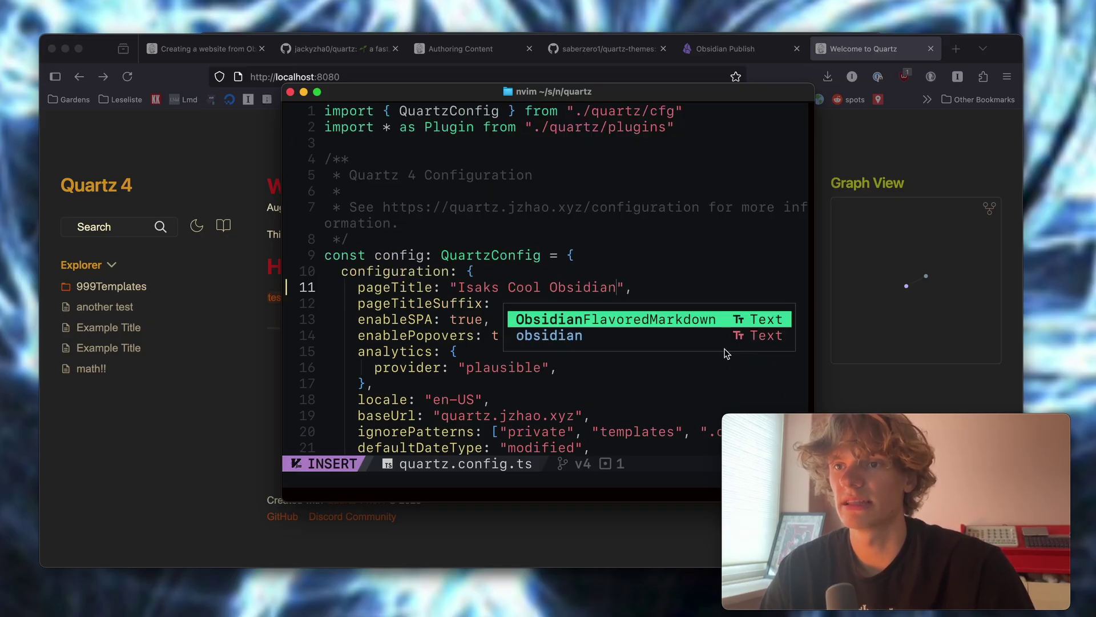
text( Vault)
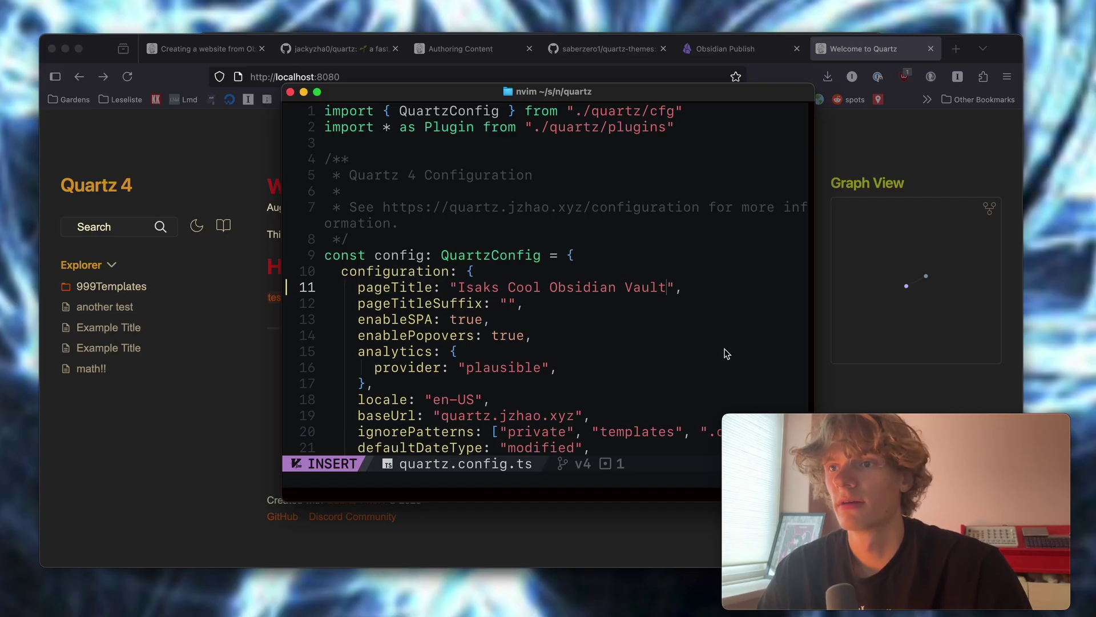
key(Escape)
text(:w)
key(Return)
- Try to reload the local Quartz site in the browser, and return to nvim in the terminal
click(257, 169)
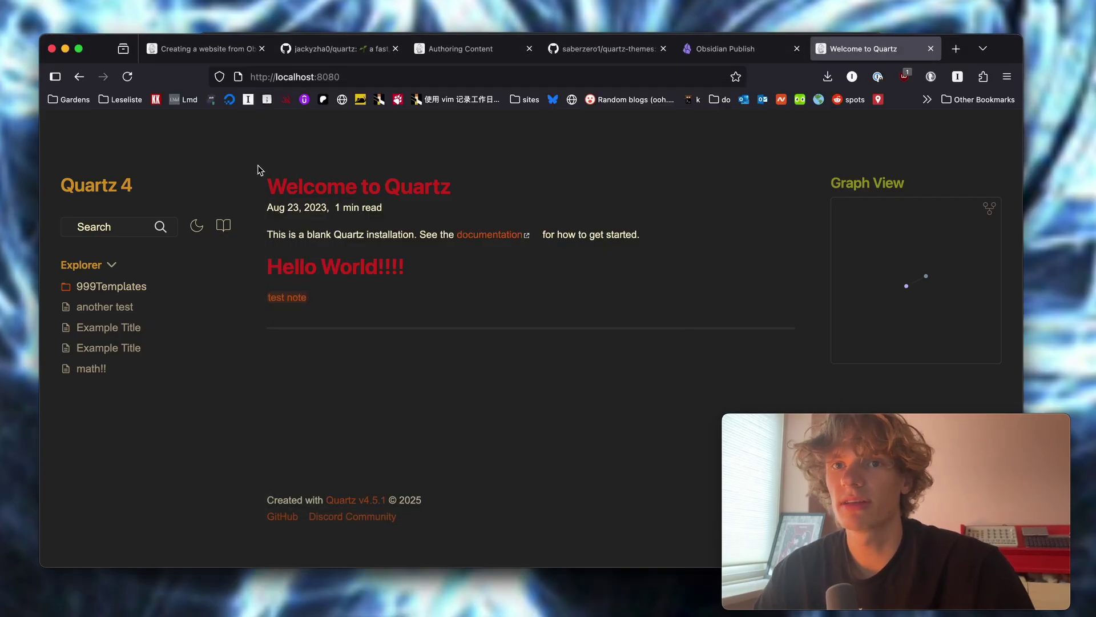
click(127, 76)
key(super+Tab)
key(super+Tab)
key(super+Tab)
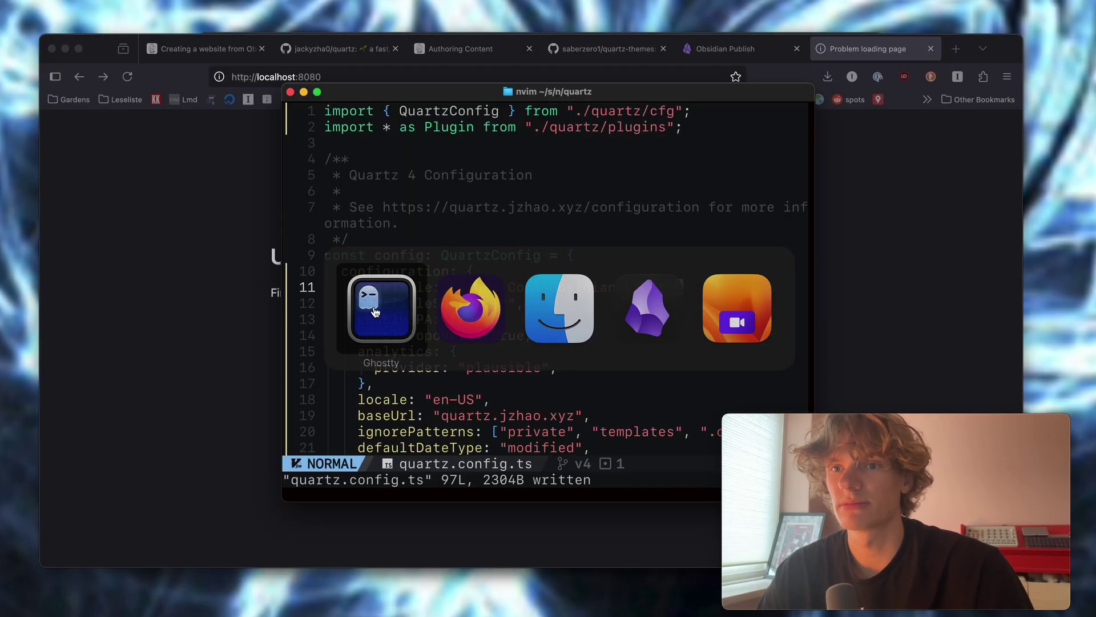
- Quit nvim and rerun the earlier command that builds and serves the Quartz site locally
text(:q)
key(Return)
key(Up)
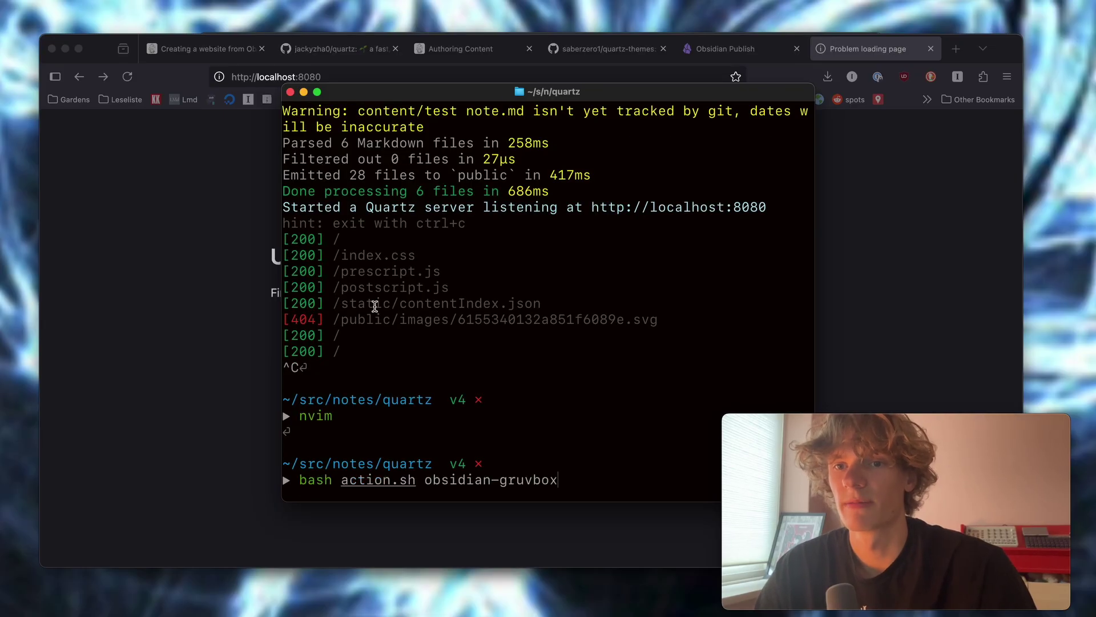
key(Up)
key(Return)
- Switch to the browser, reload the local Quartz site, and check the page title in the sidebar
click(127, 76)
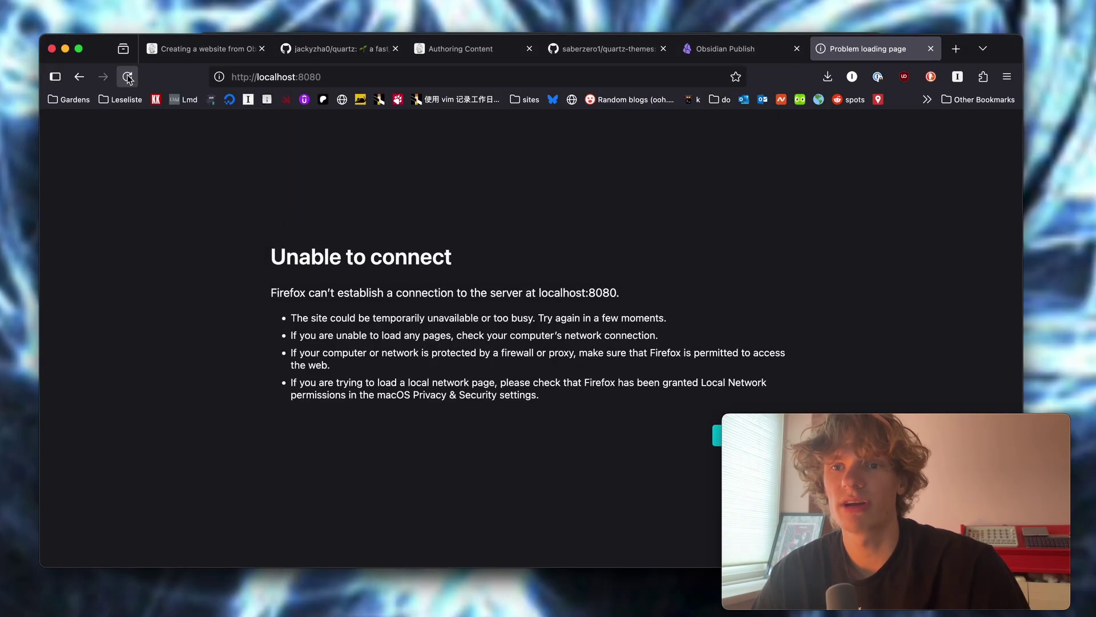
click(128, 77)
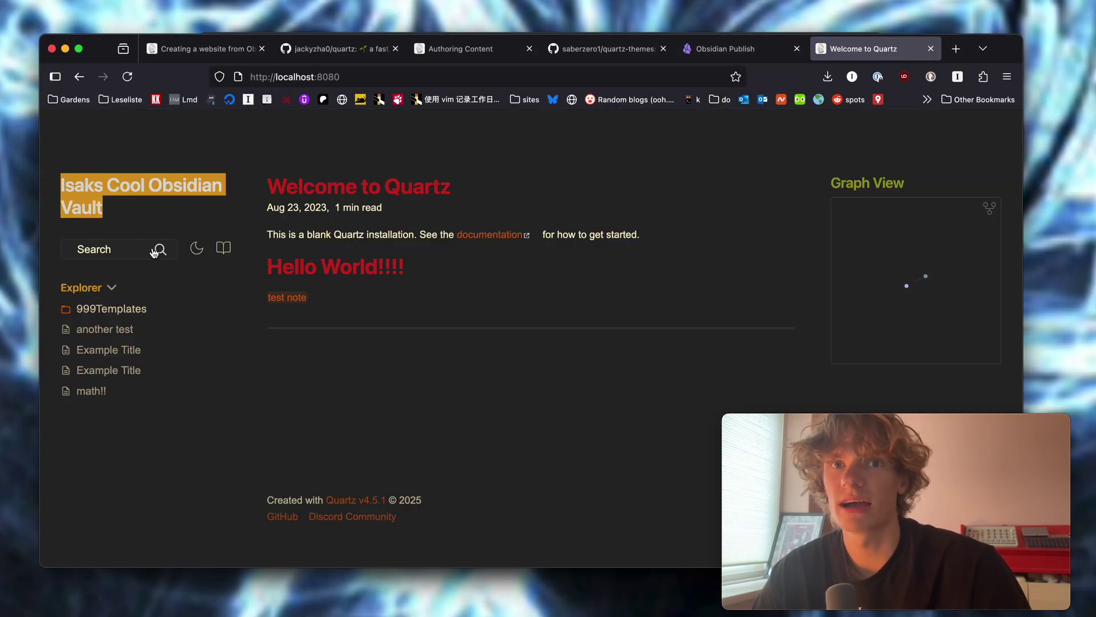
drag(506, 381, 439, 131)
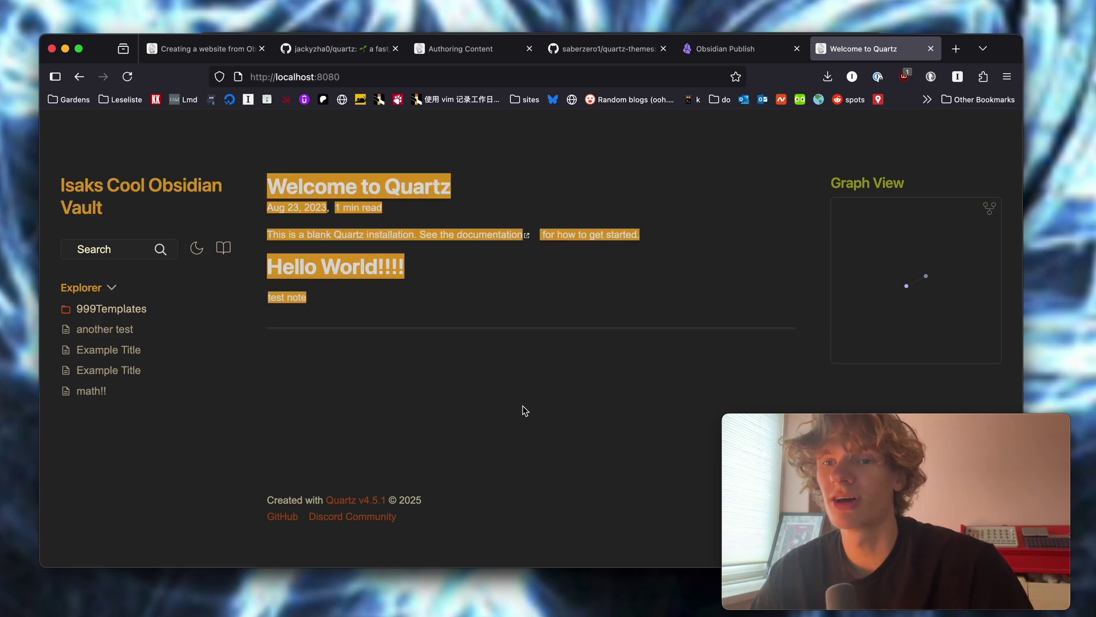
click(522, 405)
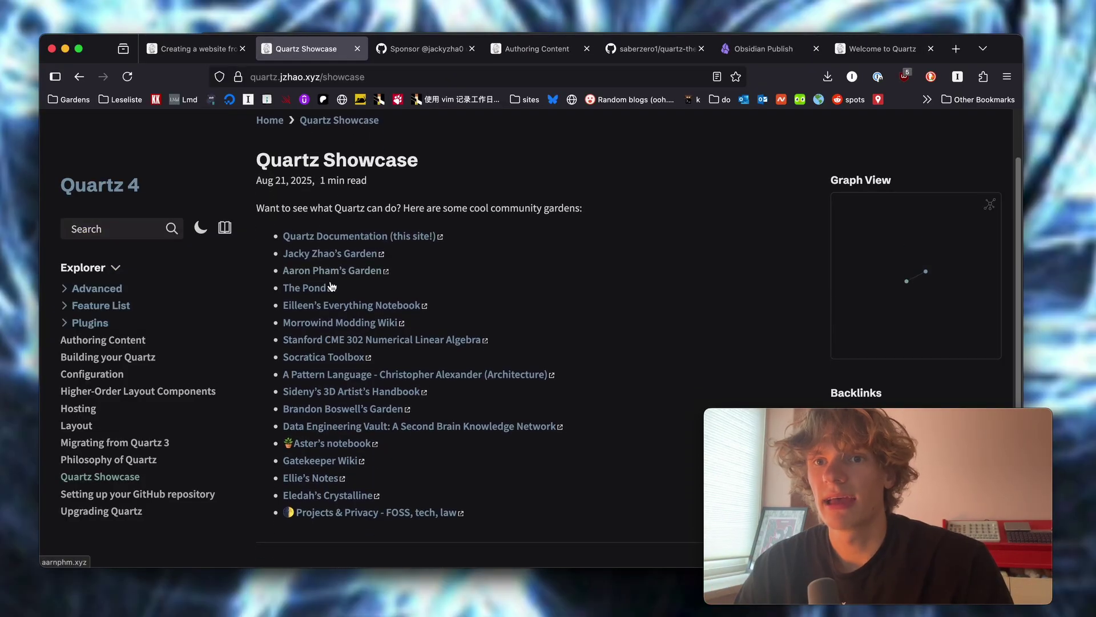
- Browse the Quartz Showcase page, view the Quartz creator's garden from the list, and return to the showcase
scroll(333, 286, down, 1)
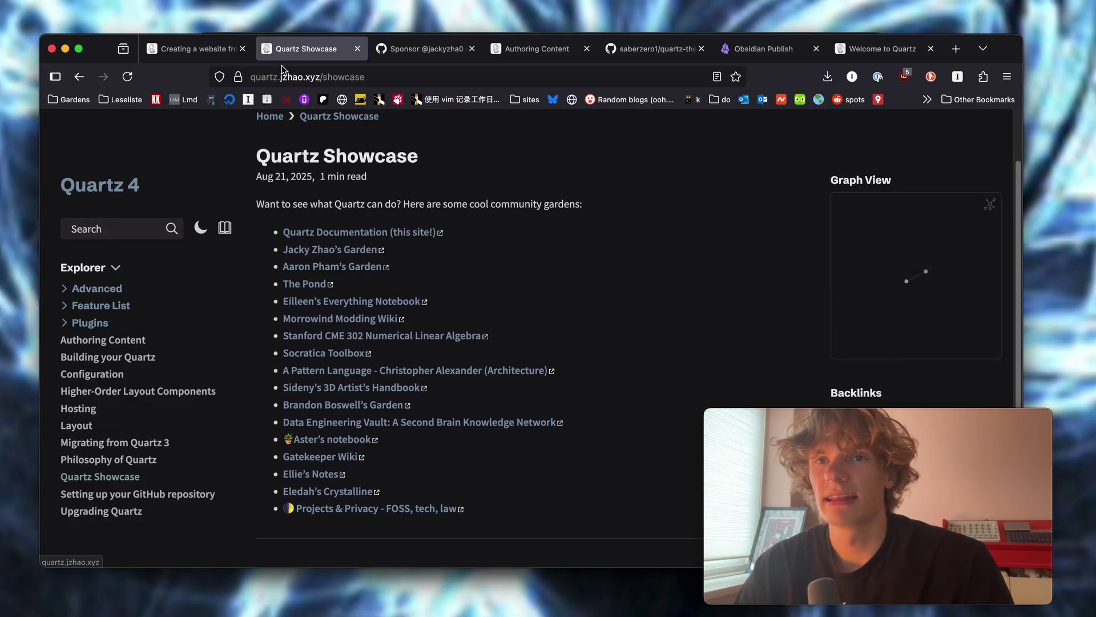
drag(316, 143, 425, 204)
click(388, 258)
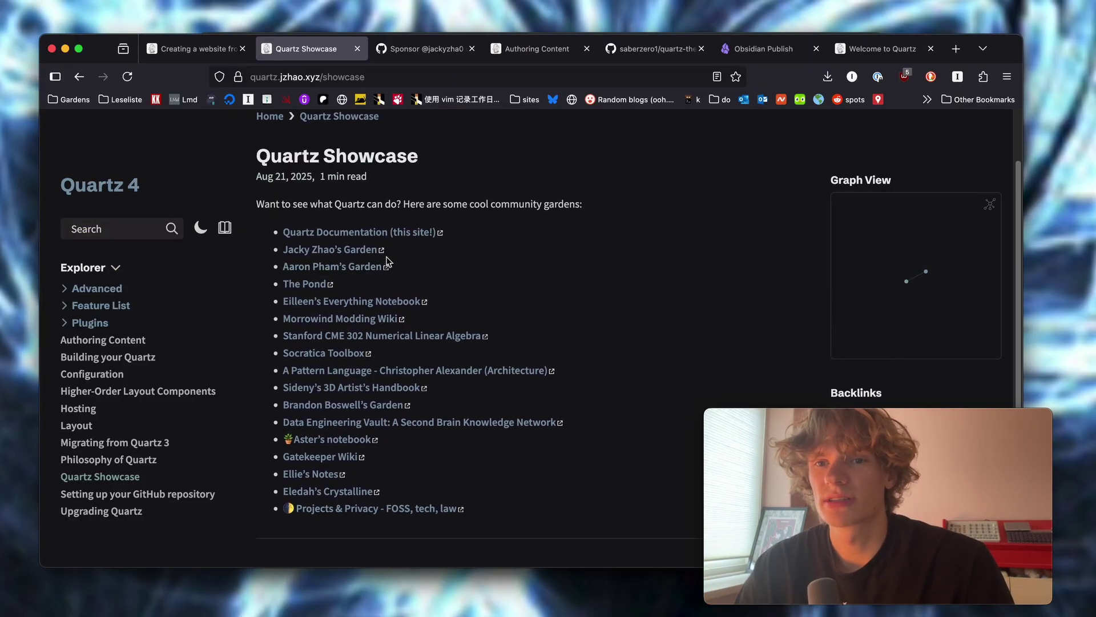
click(309, 252)
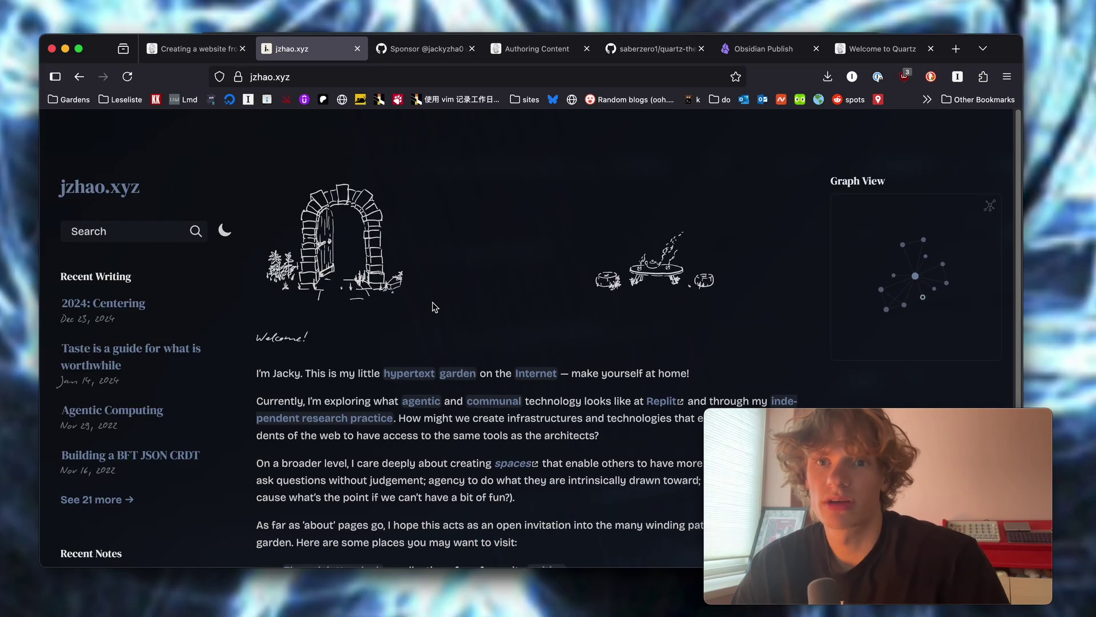
key(super+shift+4)
mouse_move(276, 177)
mouse_down()
mouse_move(532, 341)
mouse_move(999, 342)
mouse_up()
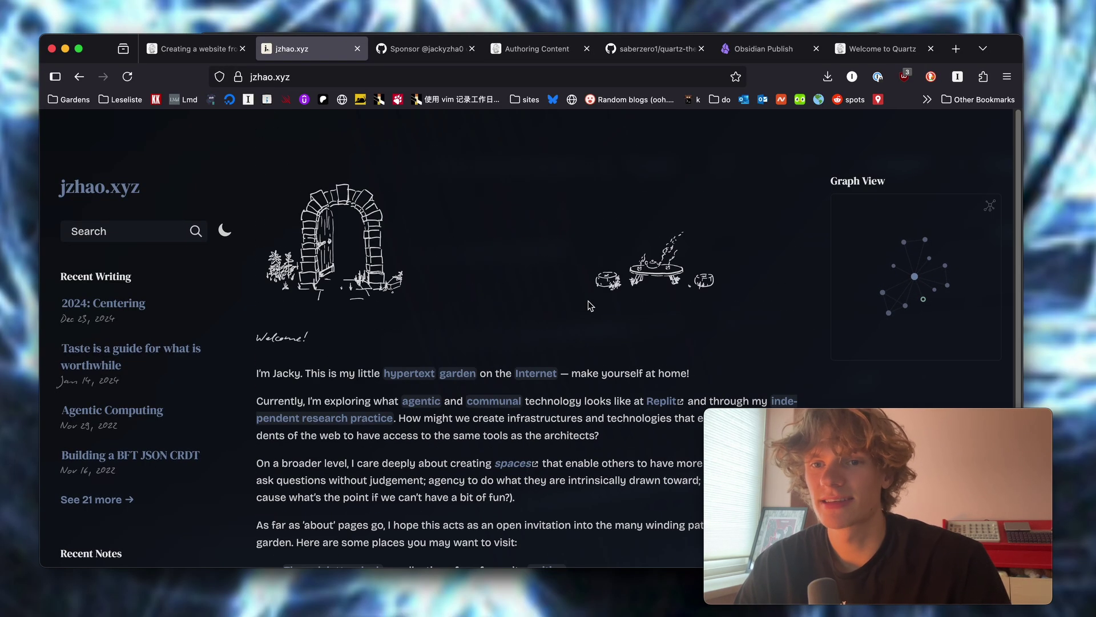
key(super+Left)
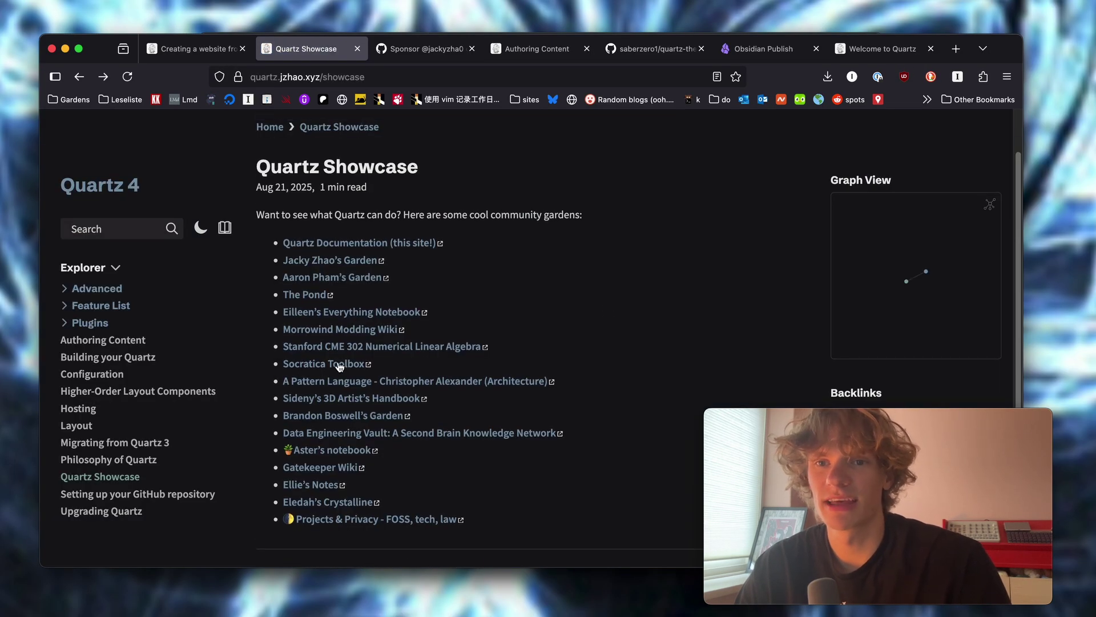
- Open the notebook marked with a potted plant in the Quartz Showcase, look through its home page, and return to the list
click(309, 451)
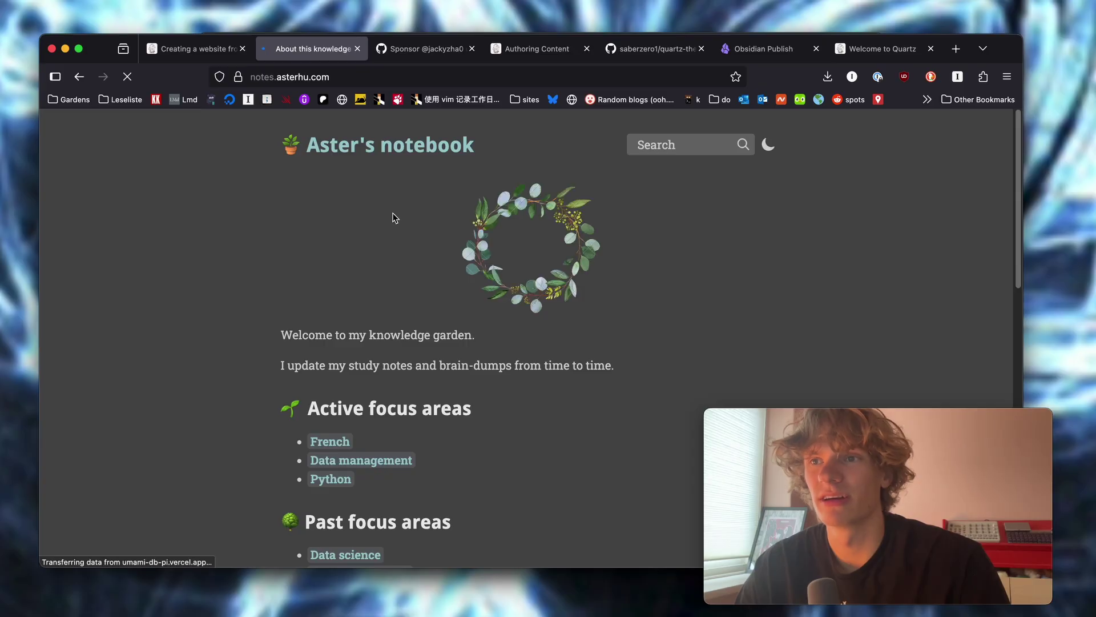
scroll(629, 265, down, 2)
scroll(592, 412, up, 2)
scroll(495, 382, down, 5)
key(super+Left)
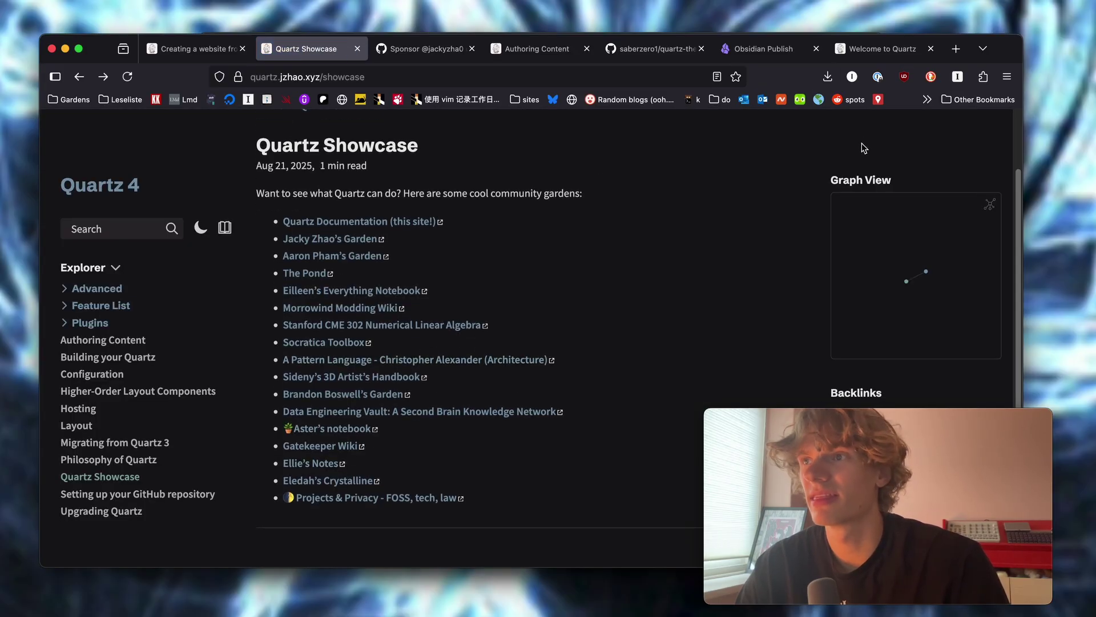
- Look through the "Creating a website from Obsidian notes" page on the local site at 120% zoom, including its How section
key(ctrl+shift+Tab)
drag(283, 370, 337, 438)
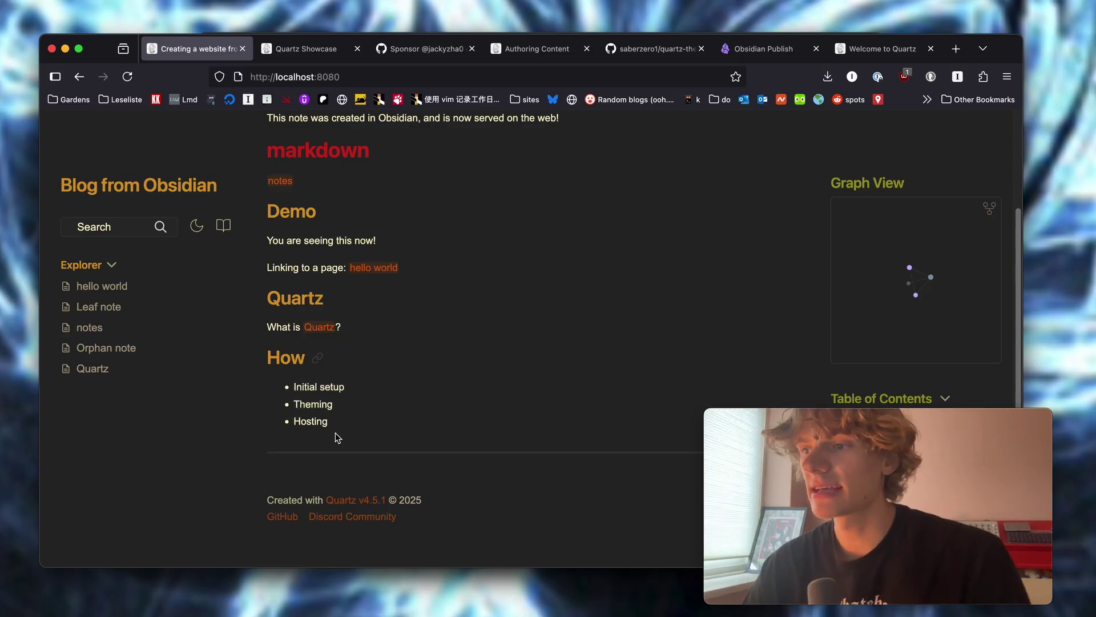
key(super+equal)
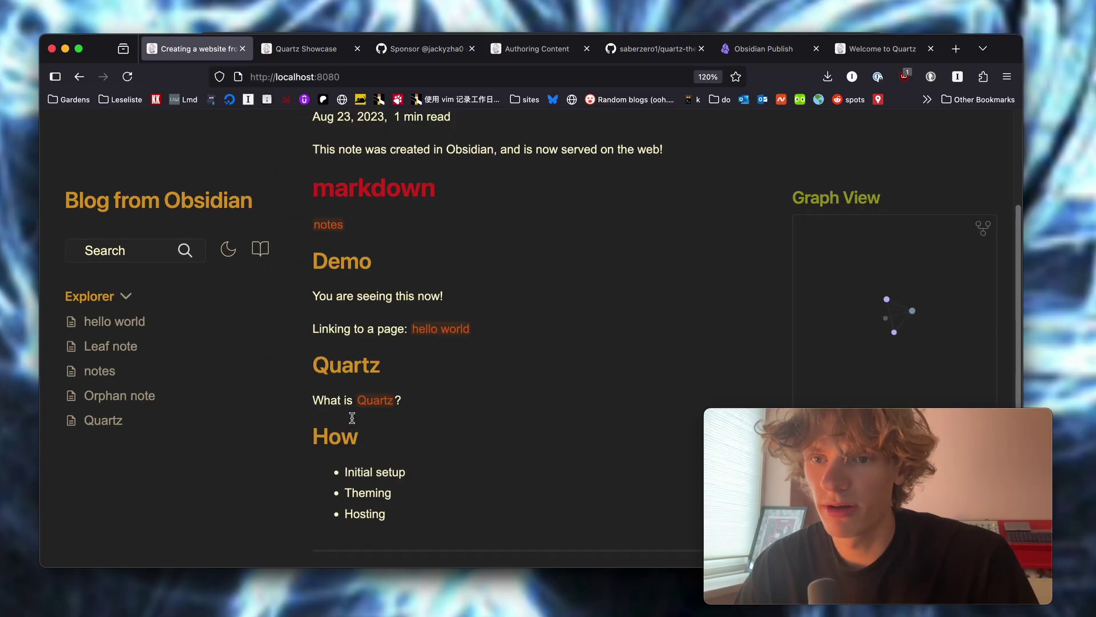
key(super+equal)
drag(334, 389, 442, 414)
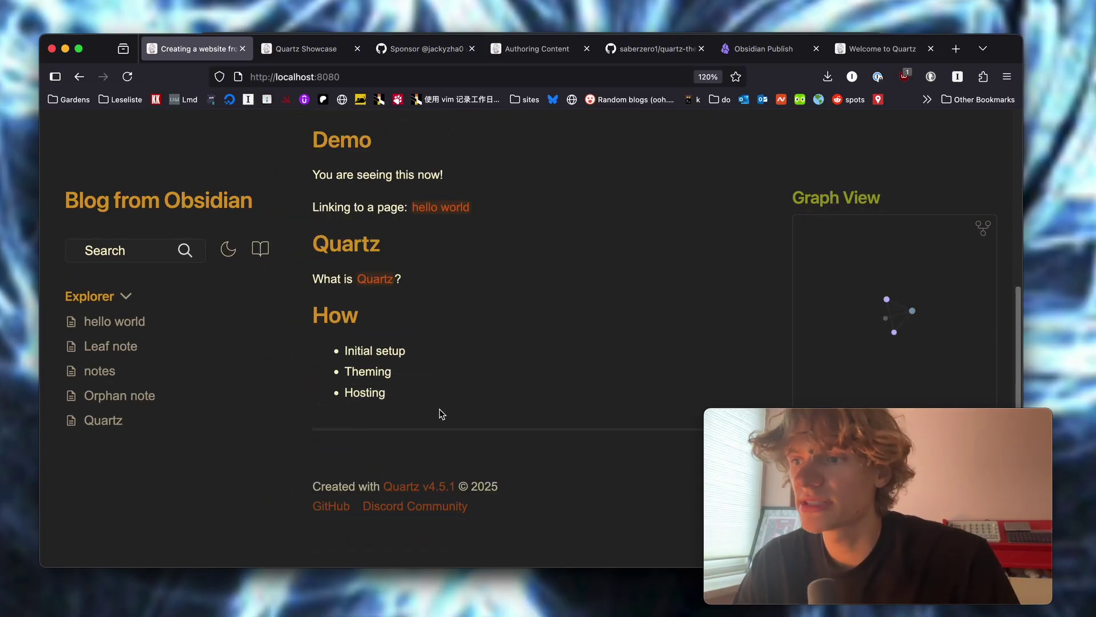
scroll(448, 403, up, 5)
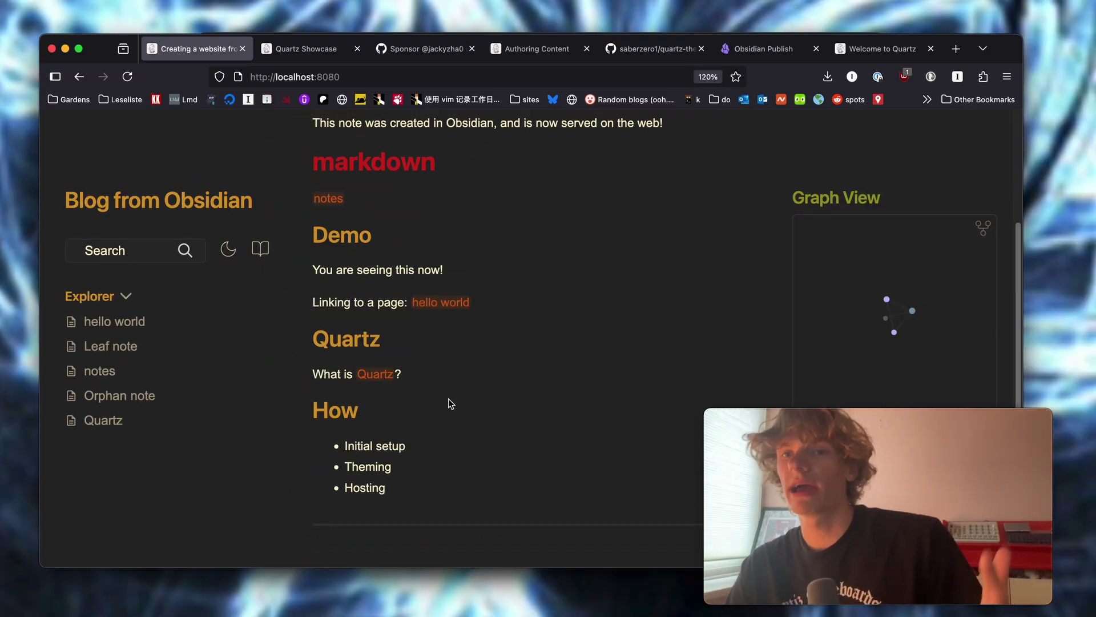
scroll(451, 397, down, 5)
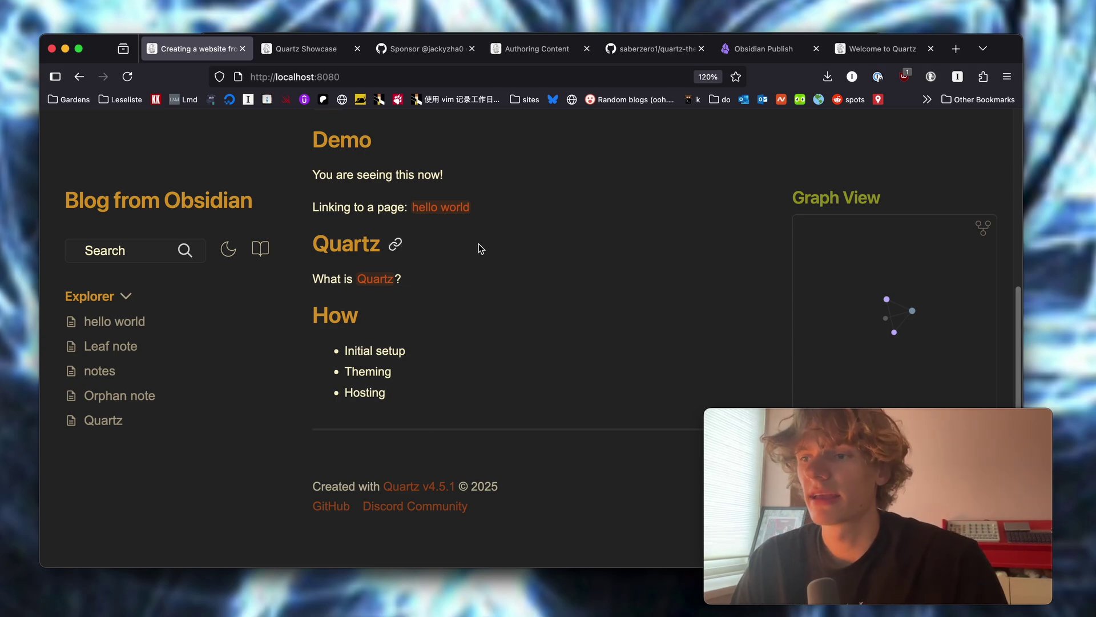
scroll(479, 243, up, 5)
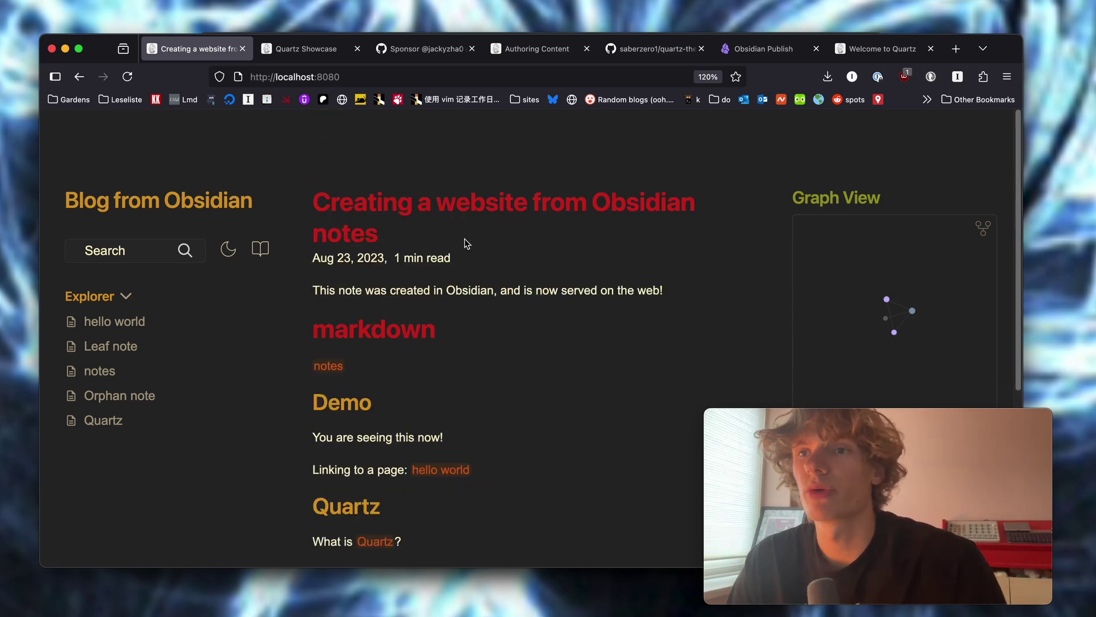
- Show the Quartz GitHub repository and read the static-site generator description in its About section
click(308, 48)
scroll(430, 231, up, 10)
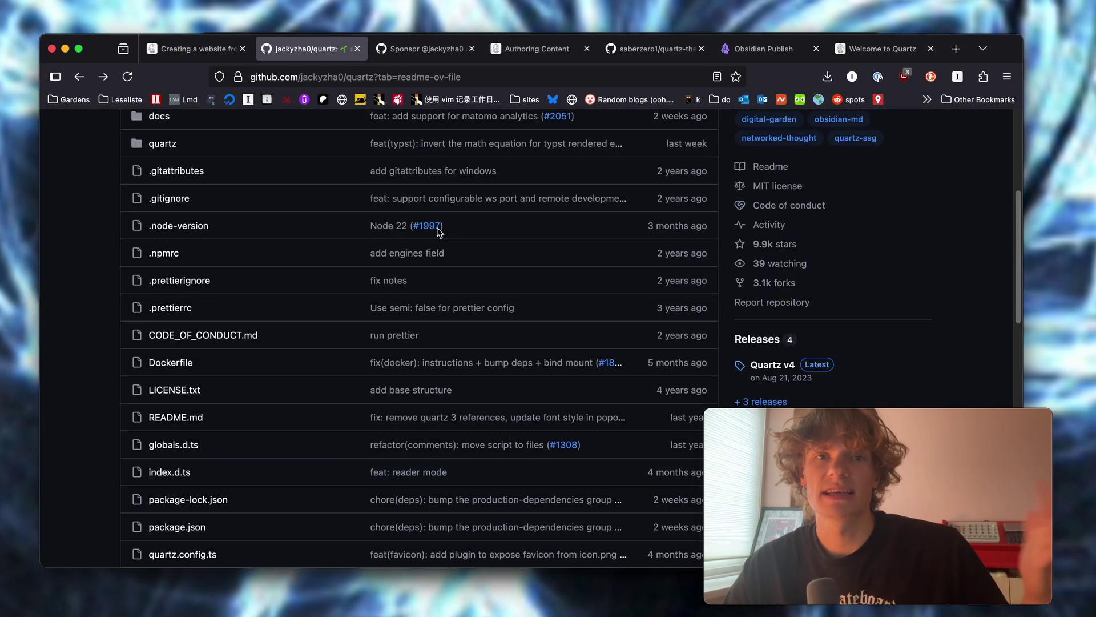
scroll(429, 231, up, 3)
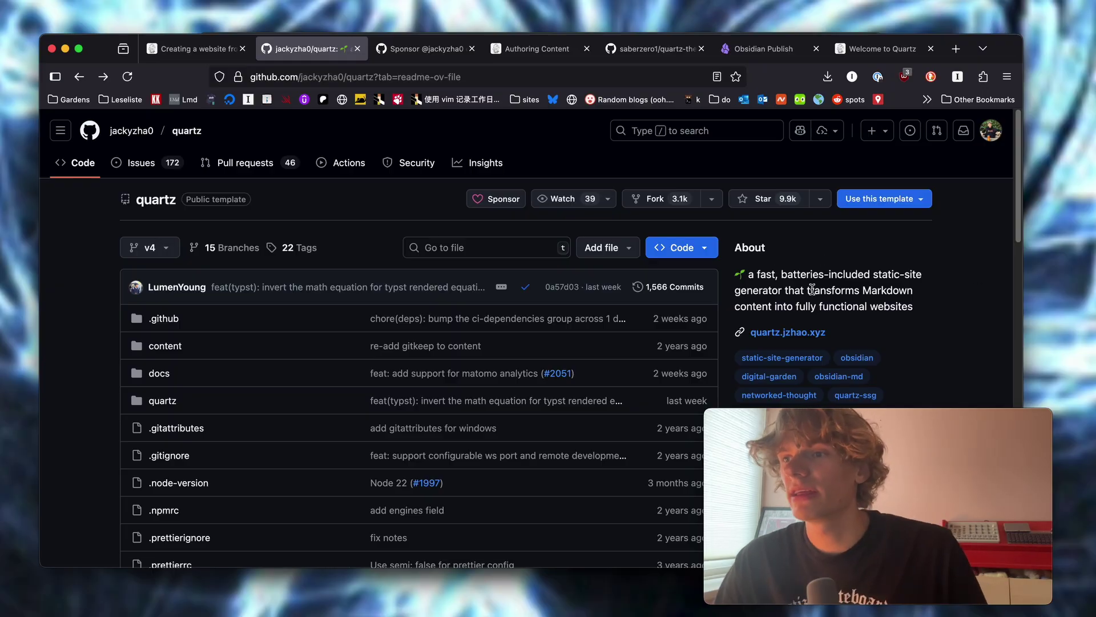
drag(875, 275, 817, 290)
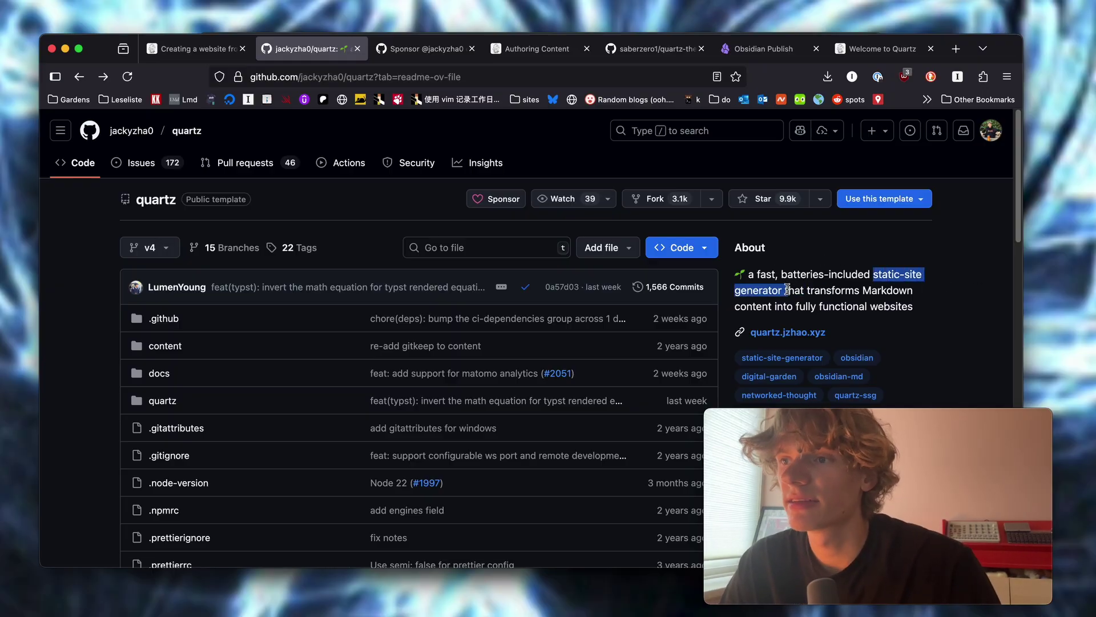
click(784, 289)
triple_click(824, 280)
click(931, 307)
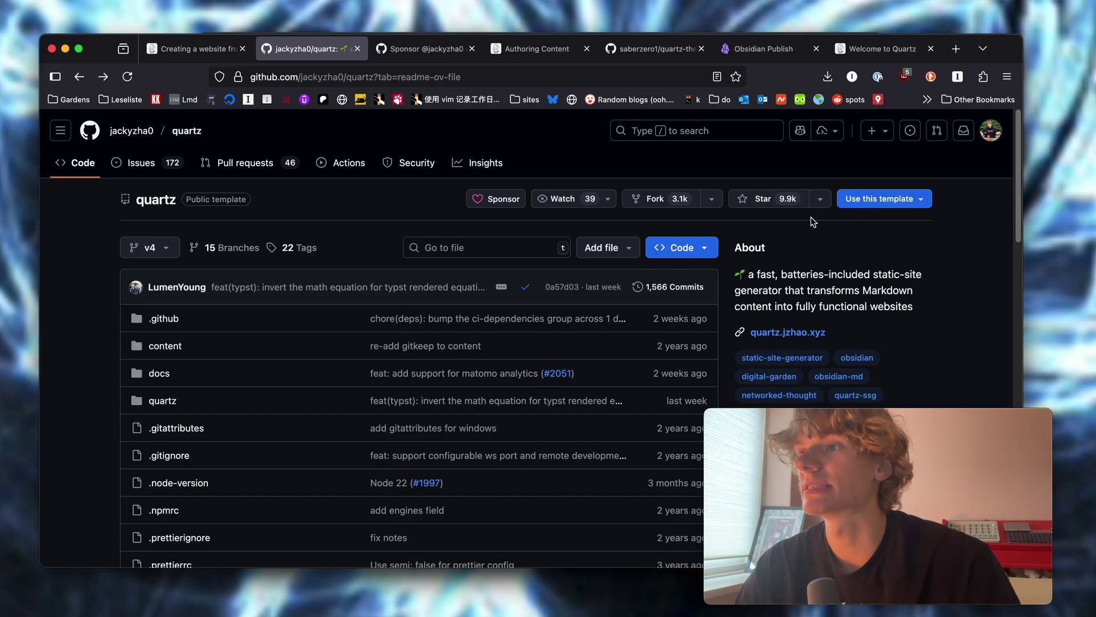
- Open GitHub's form for creating a new repository
drag(829, 240, 928, 278)
click(918, 261)
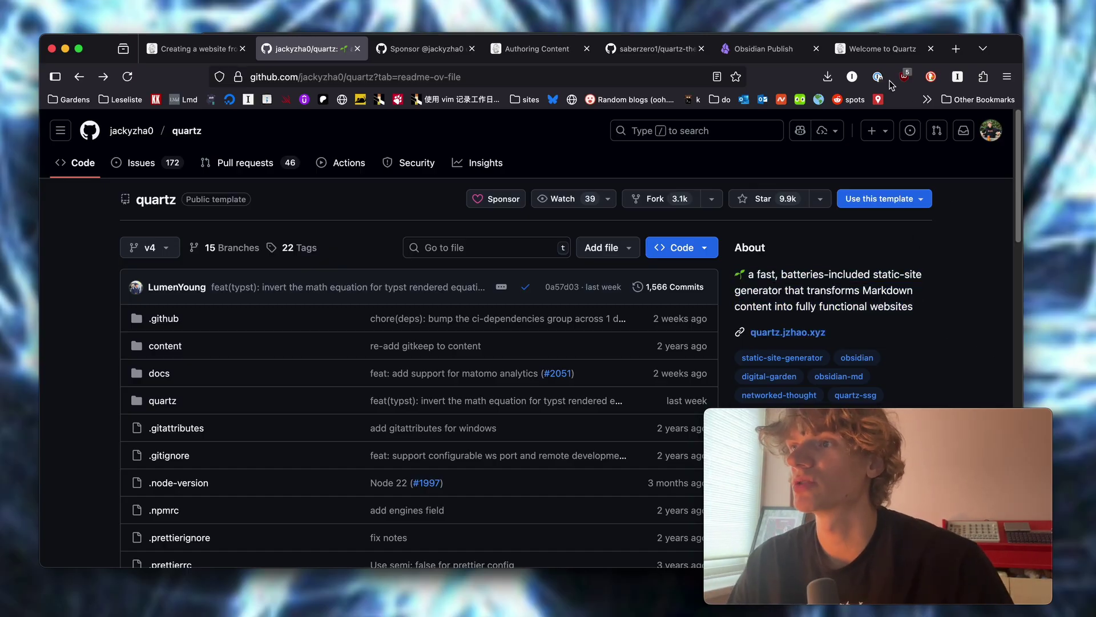
click(868, 131)
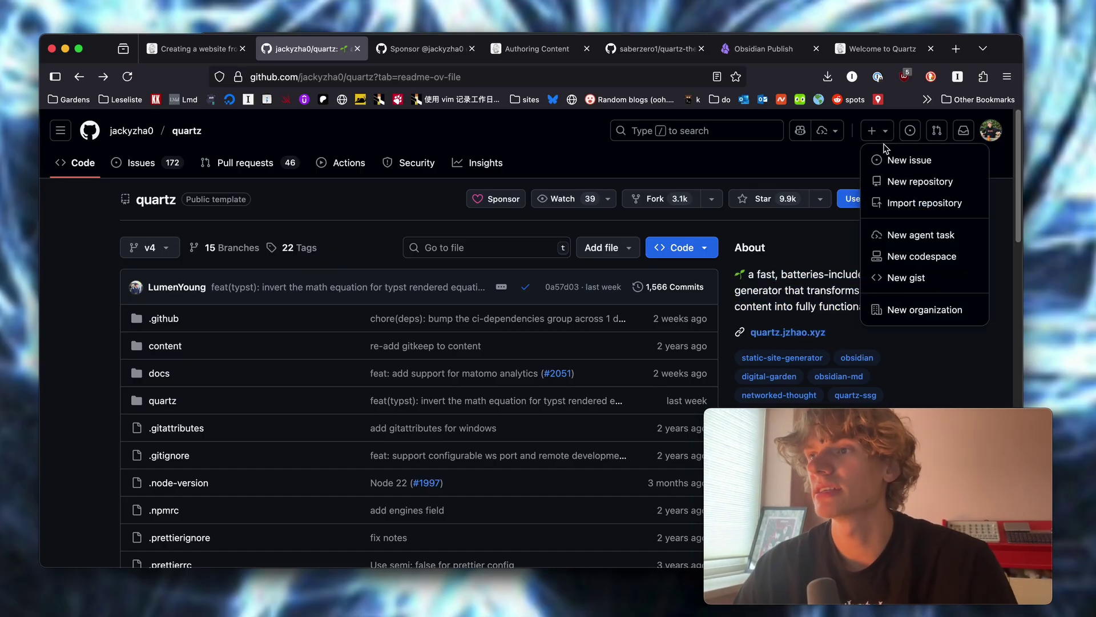
click(919, 182)
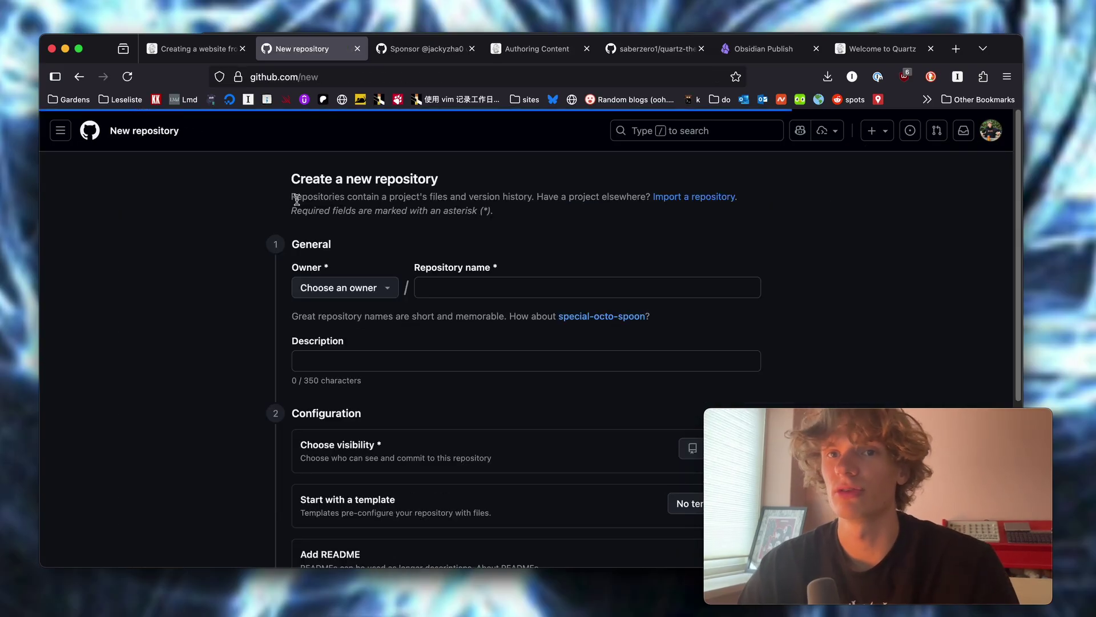
- Select the personal account as owner and name the new repository obsidian-website
click(368, 290)
click(338, 365)
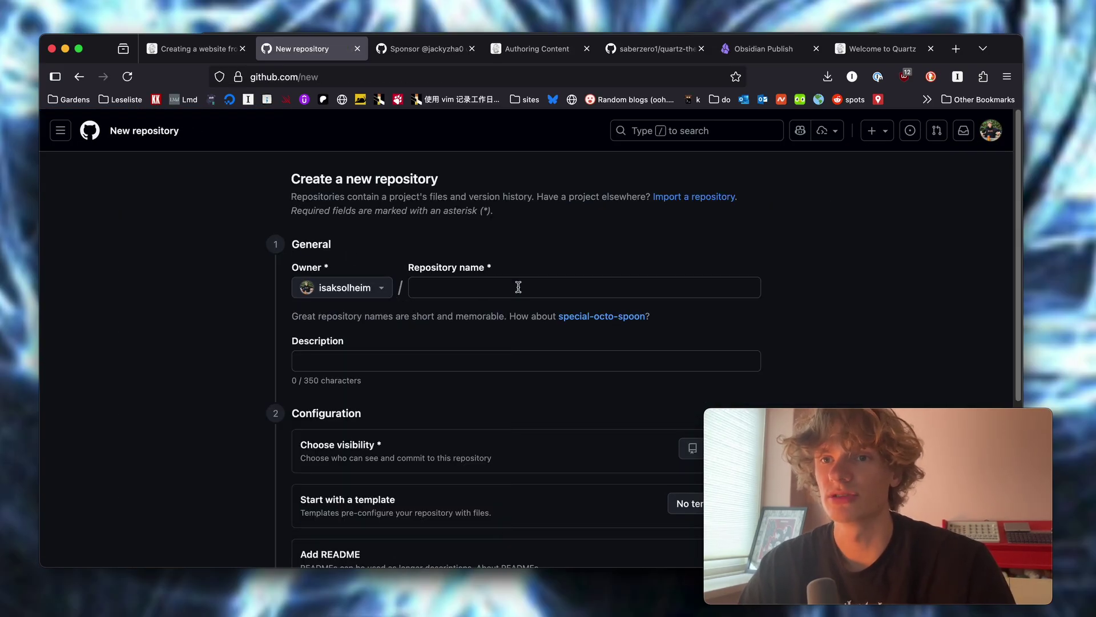
click(518, 287)
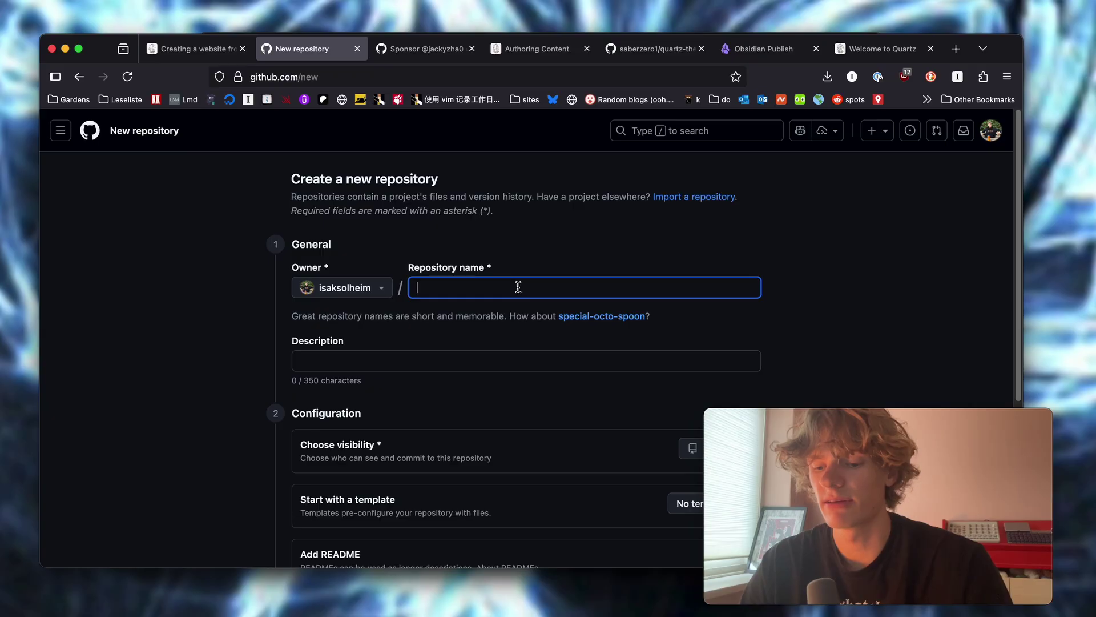
text(obsidian-)
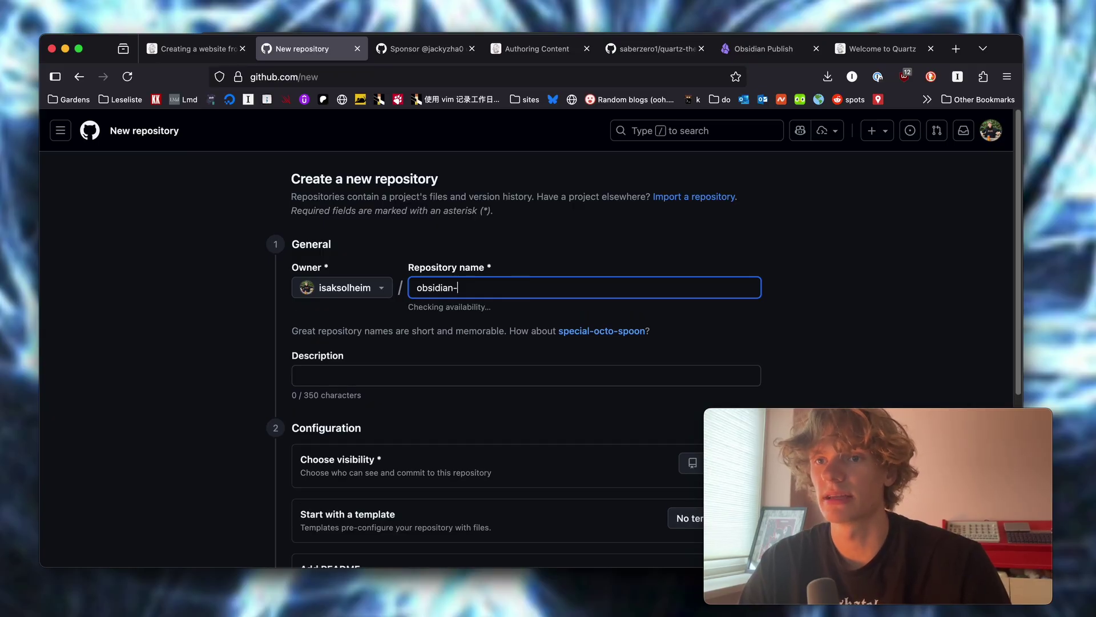
text(websit)
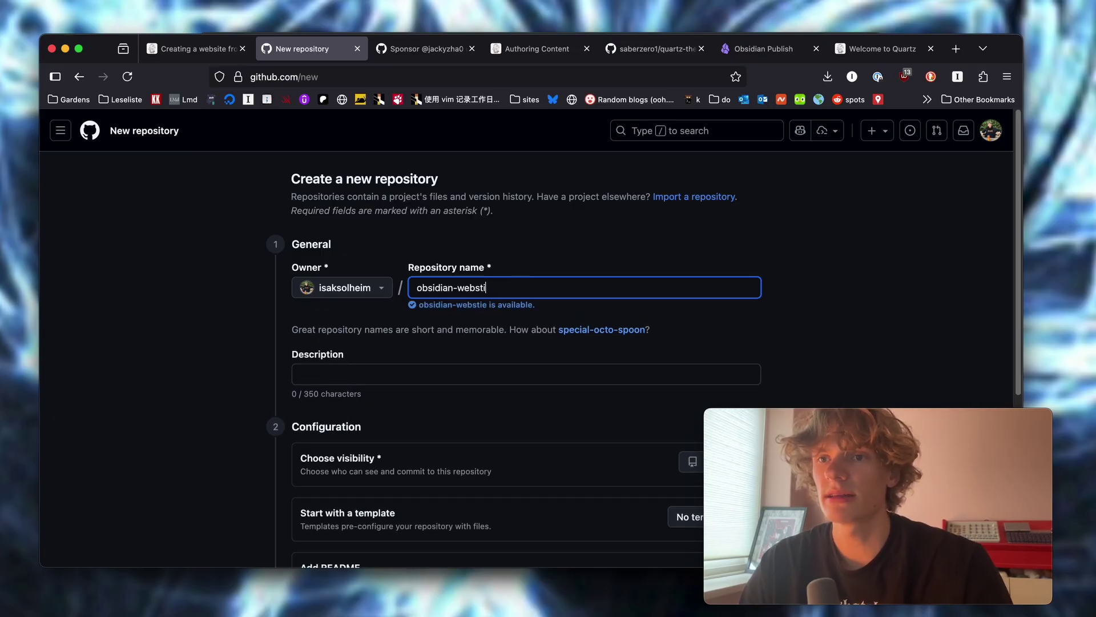
text(e)
- Set the new repository's visibility to Private
scroll(208, 367, down, 4)
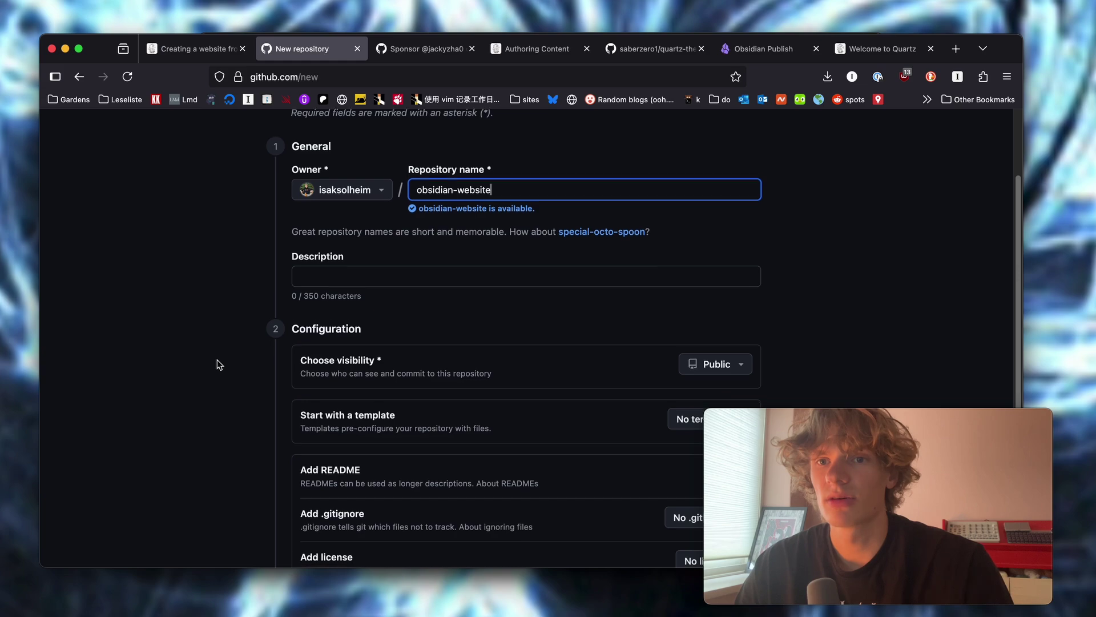
scroll(225, 350, down, 2)
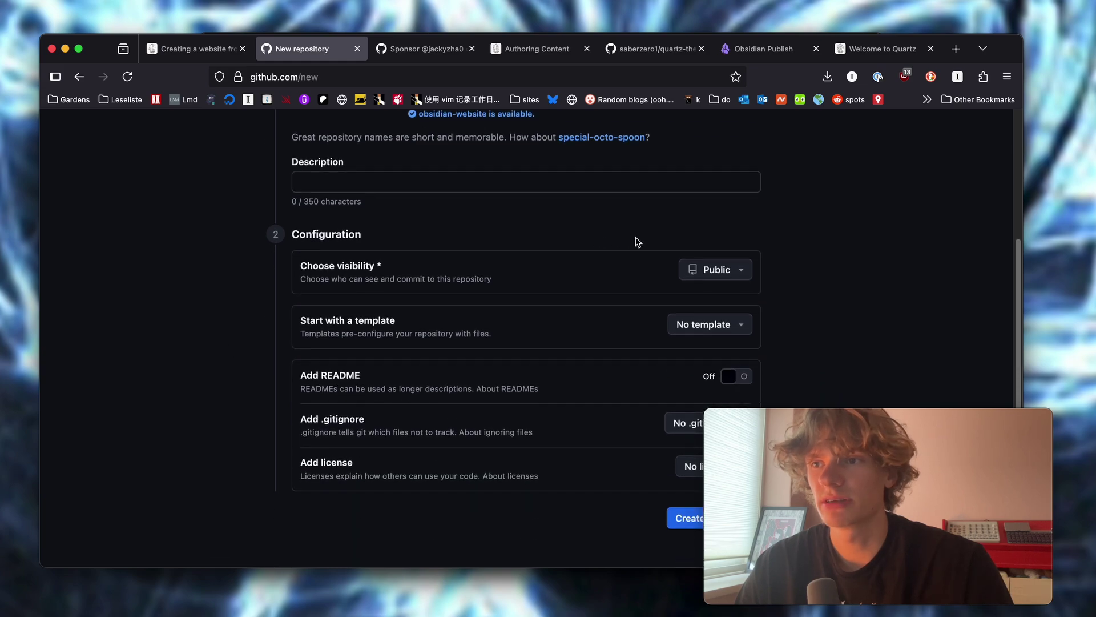
click(725, 270)
click(777, 347)
scroll(906, 278, down, 2)
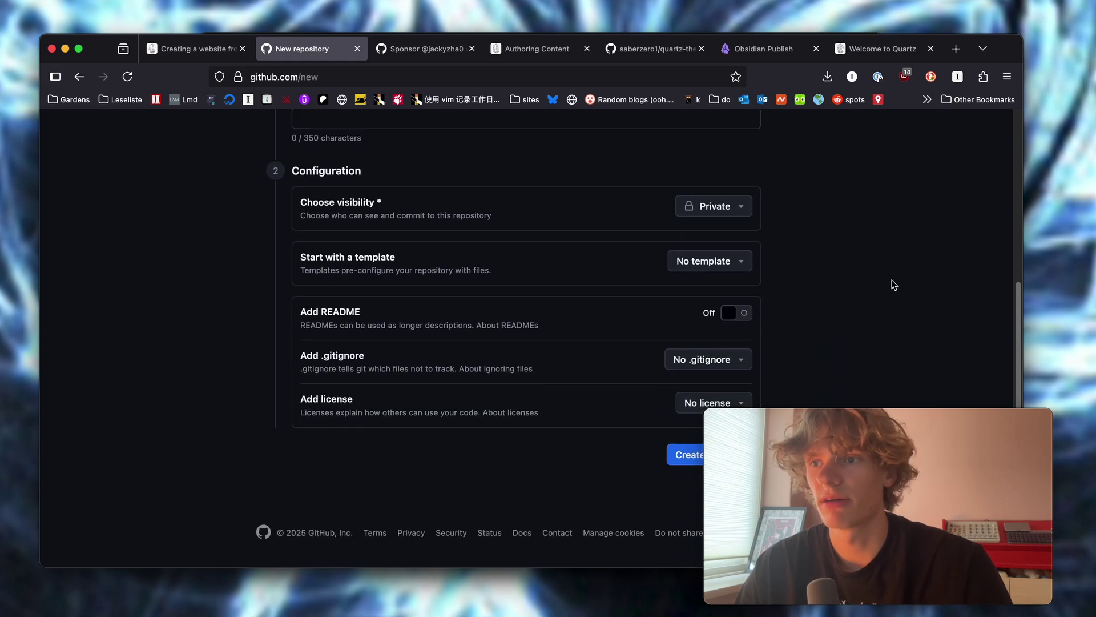
drag(939, 430, 965, 444)
drag(736, 421, 793, 456)
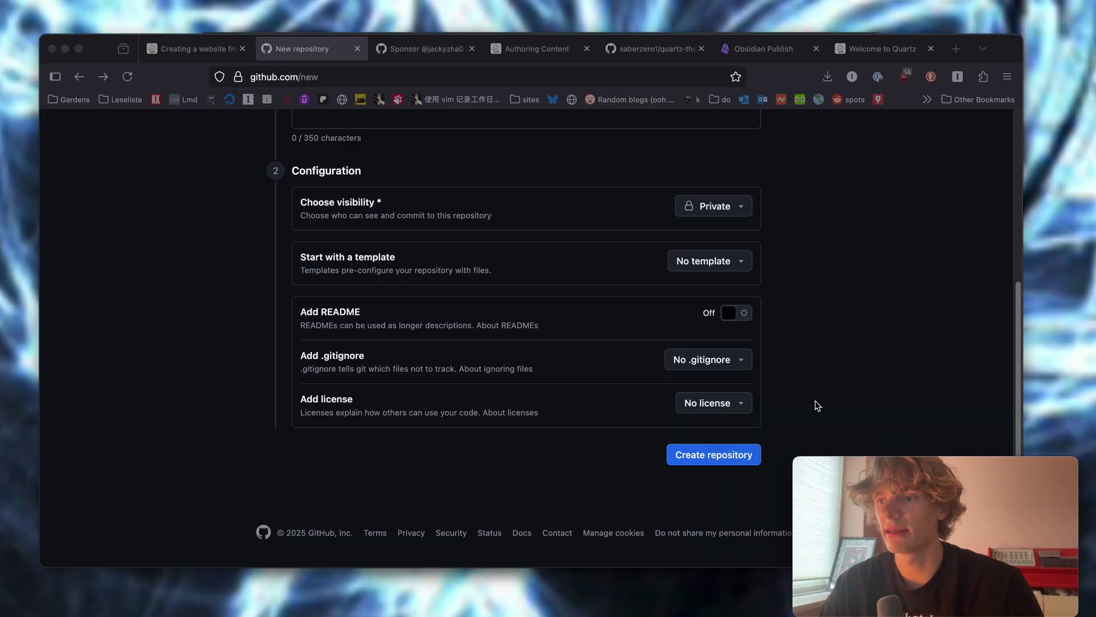
click(815, 404)
- Recheck the repository name and visibility options, keep Private selected, and create the repository
scroll(816, 388, up, 8)
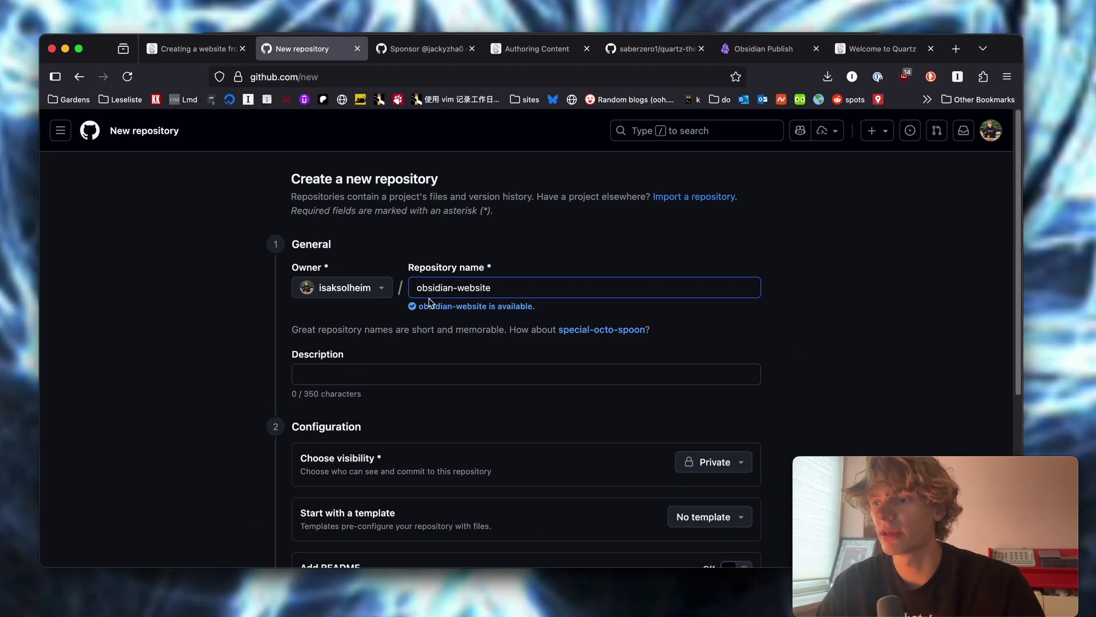
scroll(480, 269, down, 5)
click(710, 205)
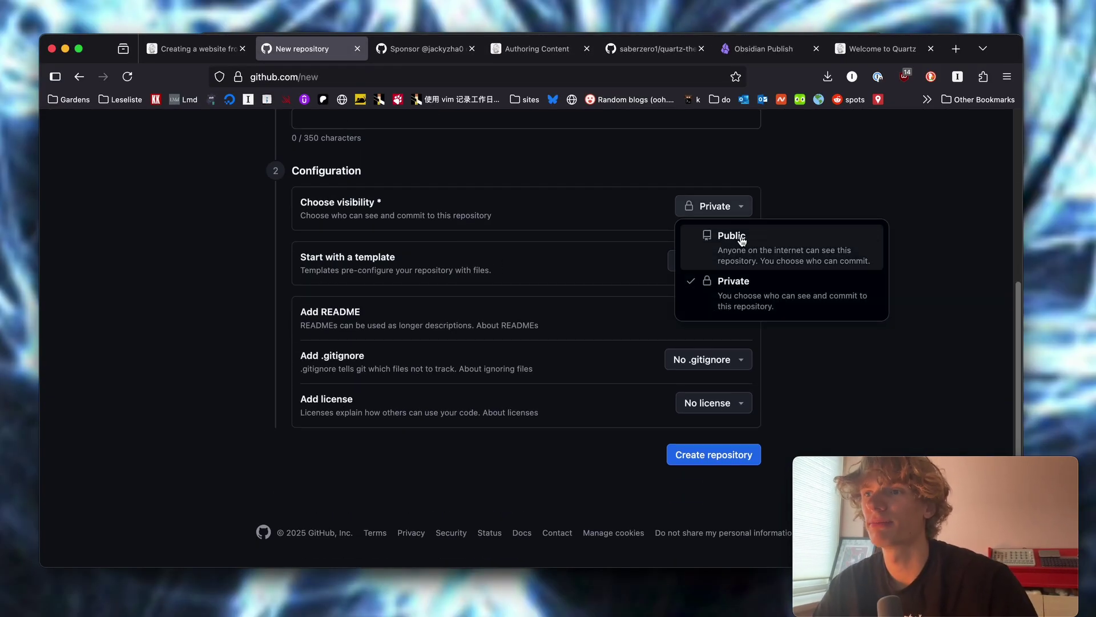
click(831, 225)
scroll(832, 226, up, 2)
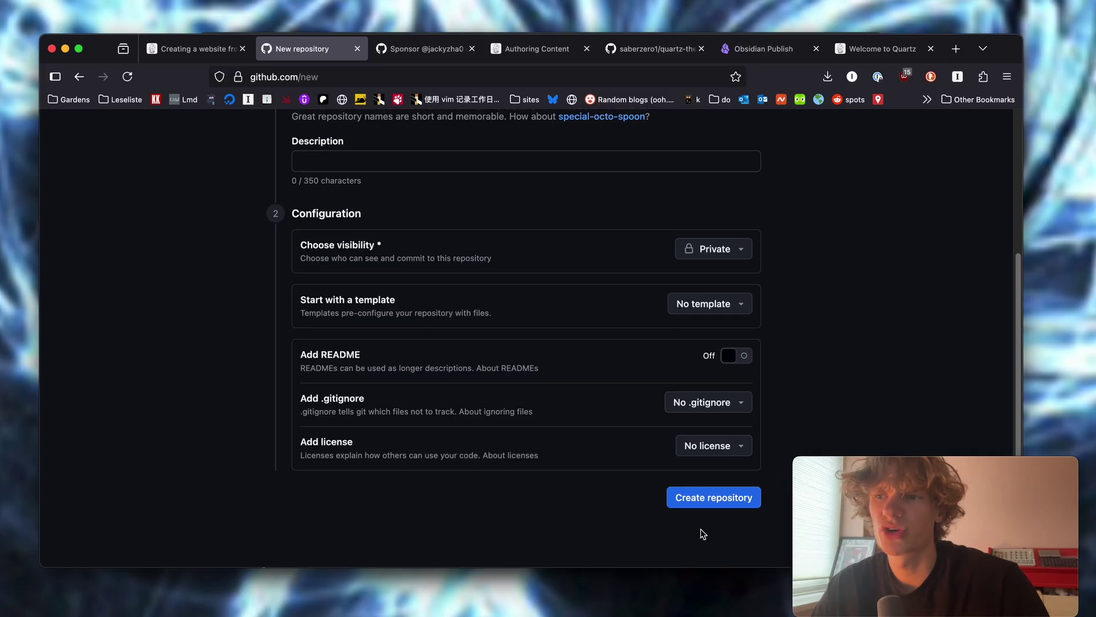
click(714, 497)
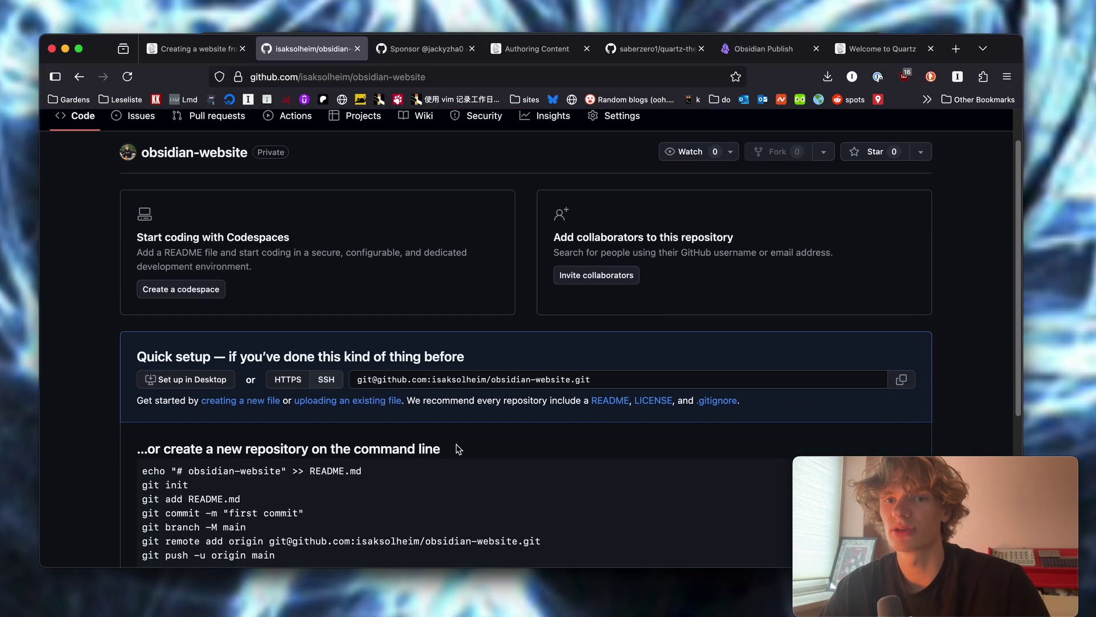
scroll(337, 288, up, 2)
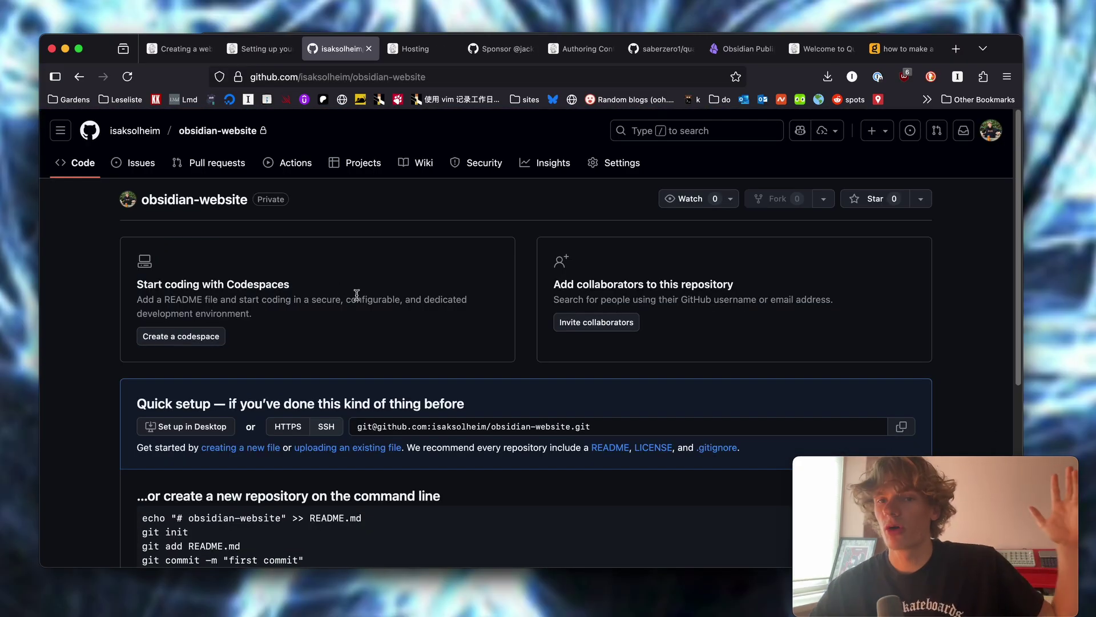
- Switch to the terminal and list the Quartz folder's tracked remotes with git remote -v
scroll(336, 288, down, 5)
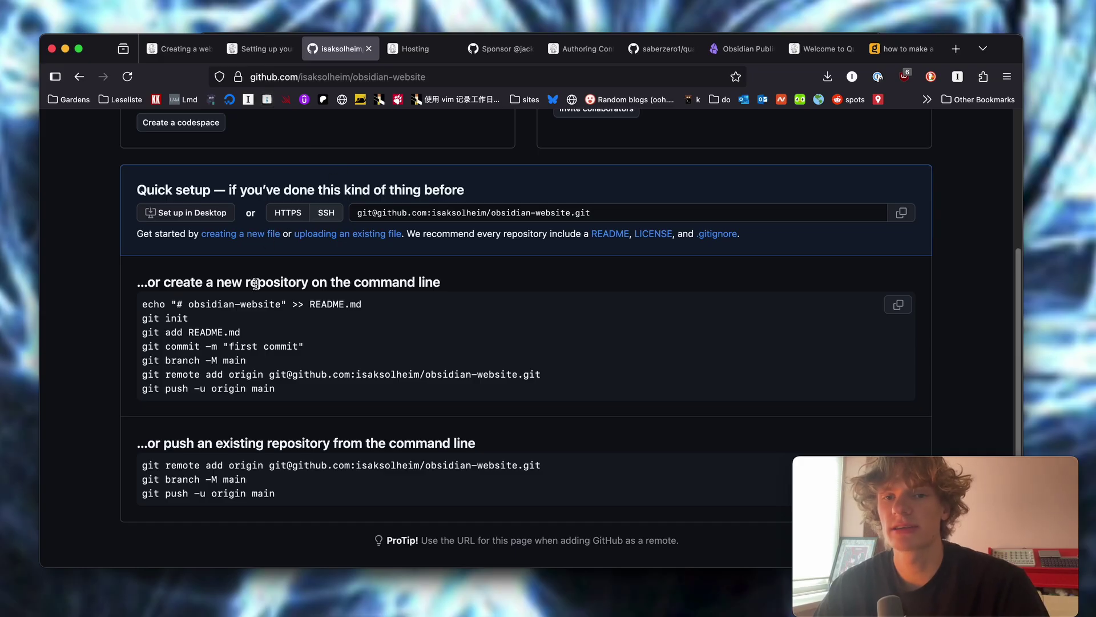
key(super+Tab)
key(super+Tab)
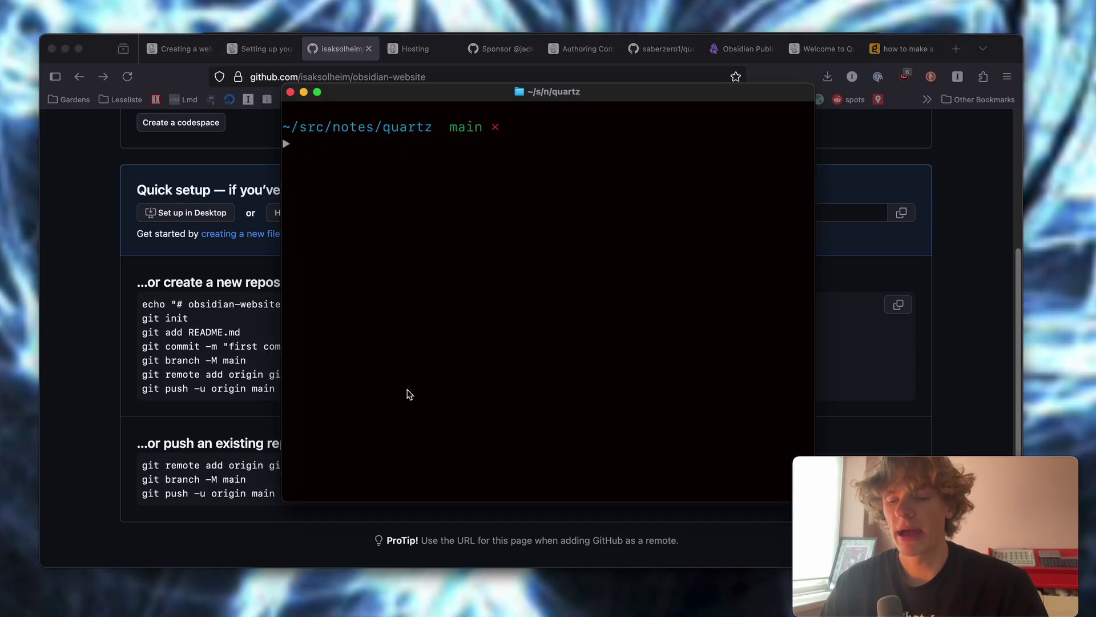
text(git remote -v)
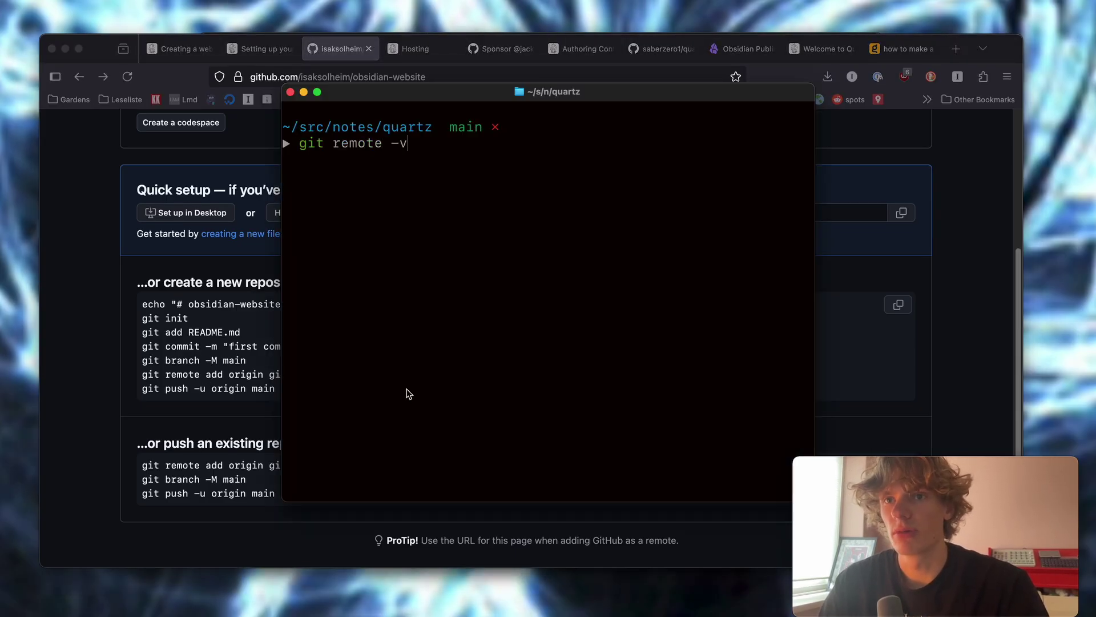
key(Return)
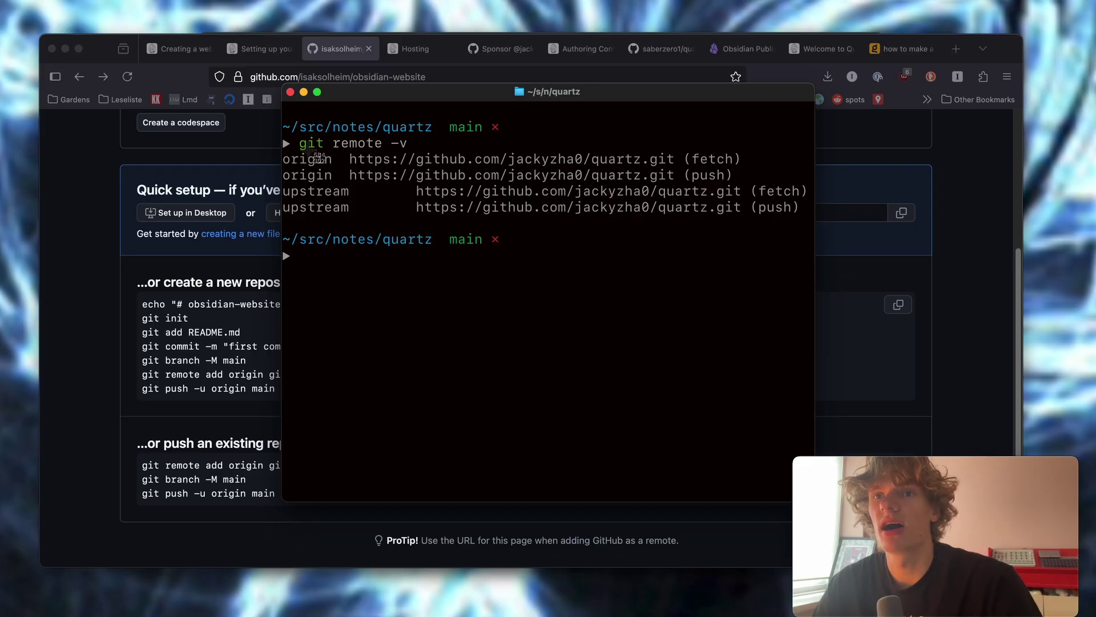
drag(278, 150, 805, 223)
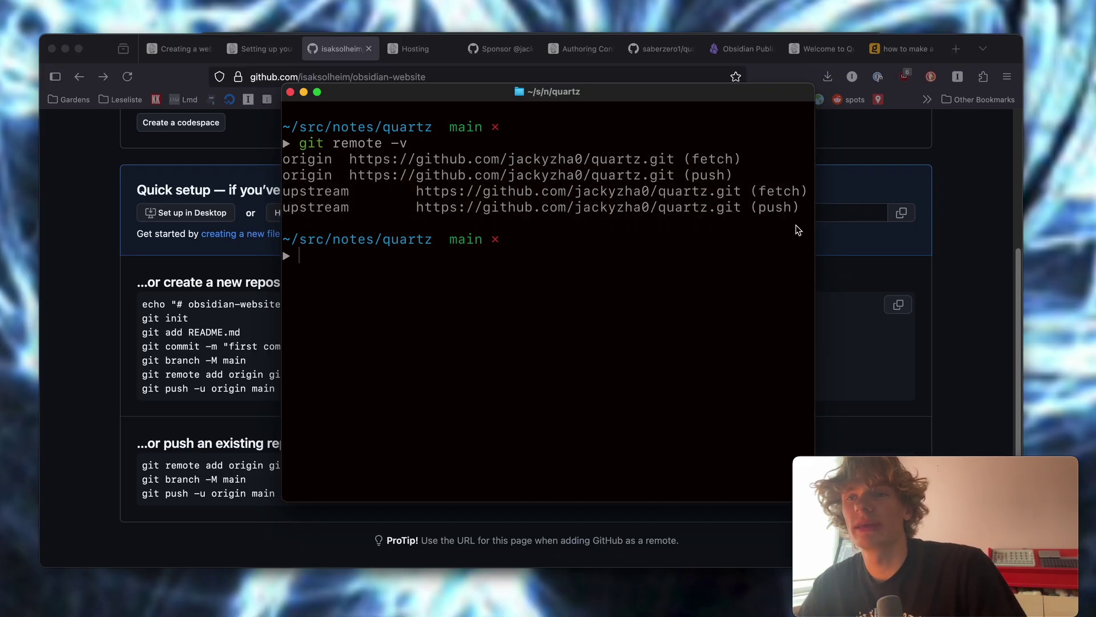
double_click(620, 159)
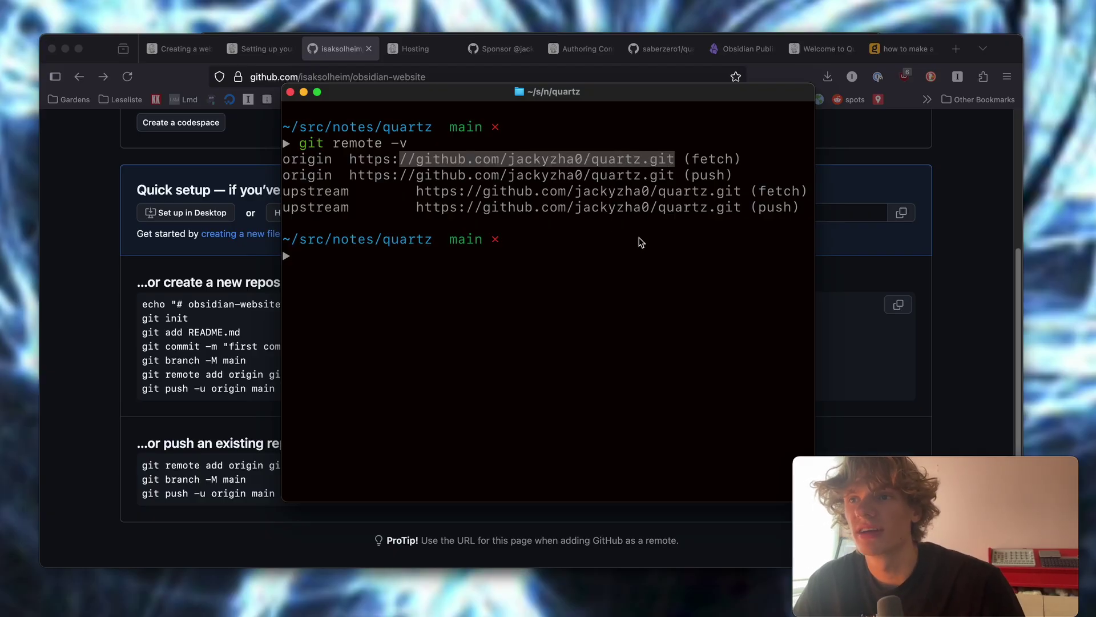
- Copy the new repository's SSH URL from GitHub's setup commands and consult the set-url command in the Quartz guide
click(198, 318)
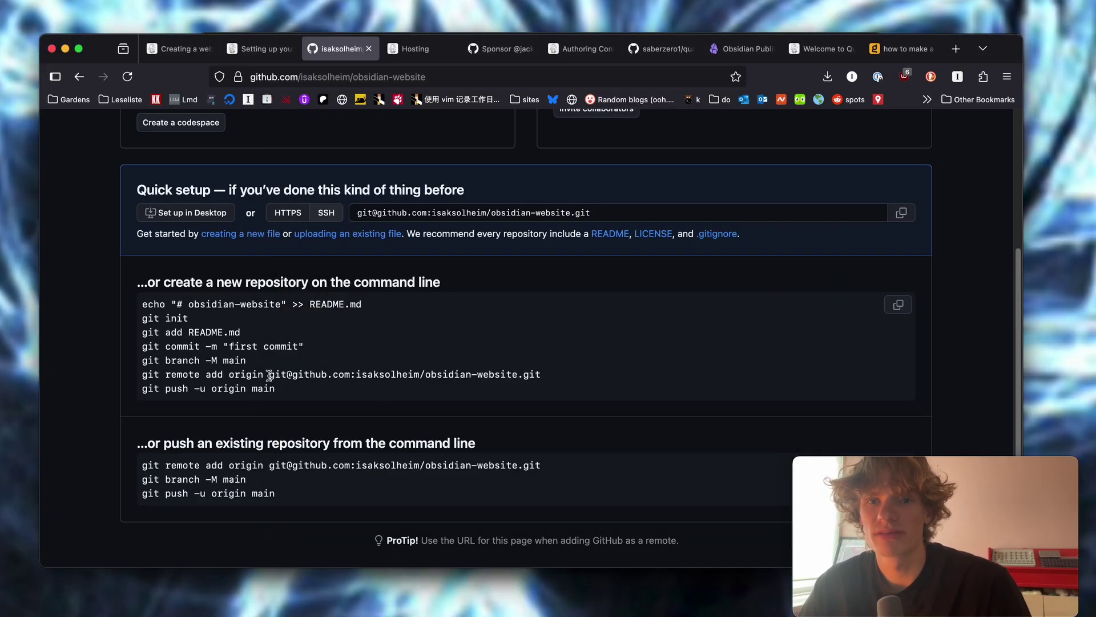
drag(268, 375, 670, 386)
key(super+c)
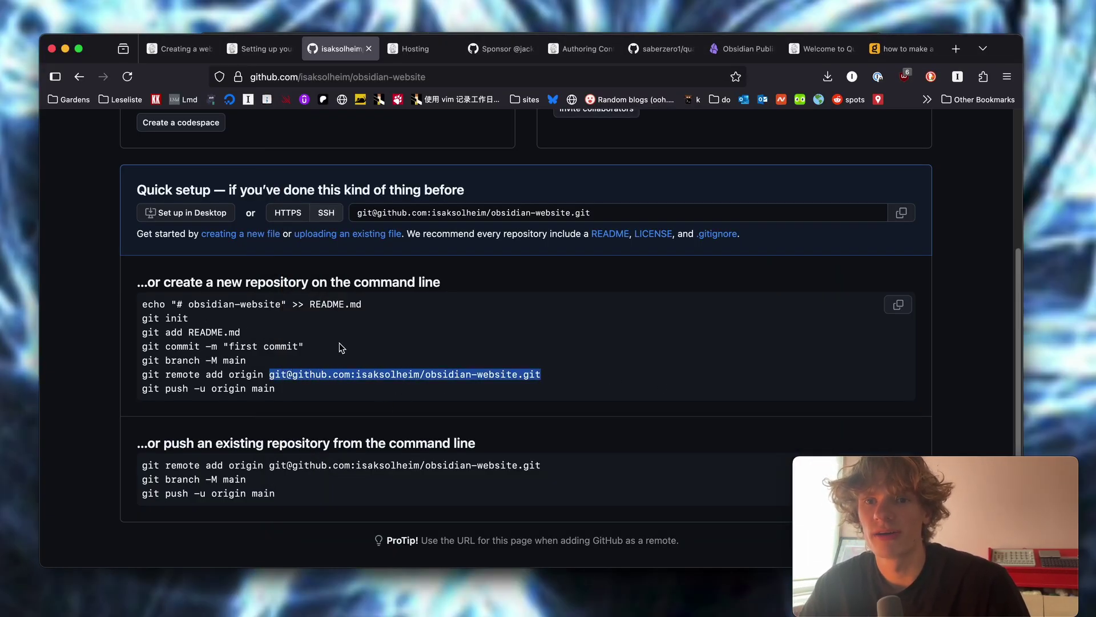
click(271, 52)
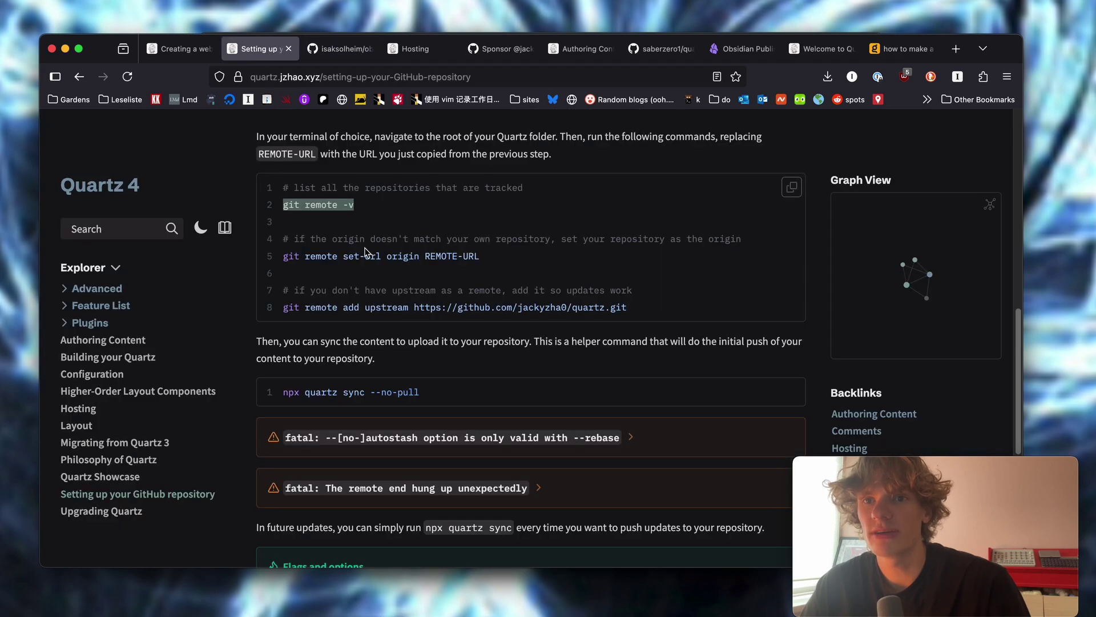
click(324, 257)
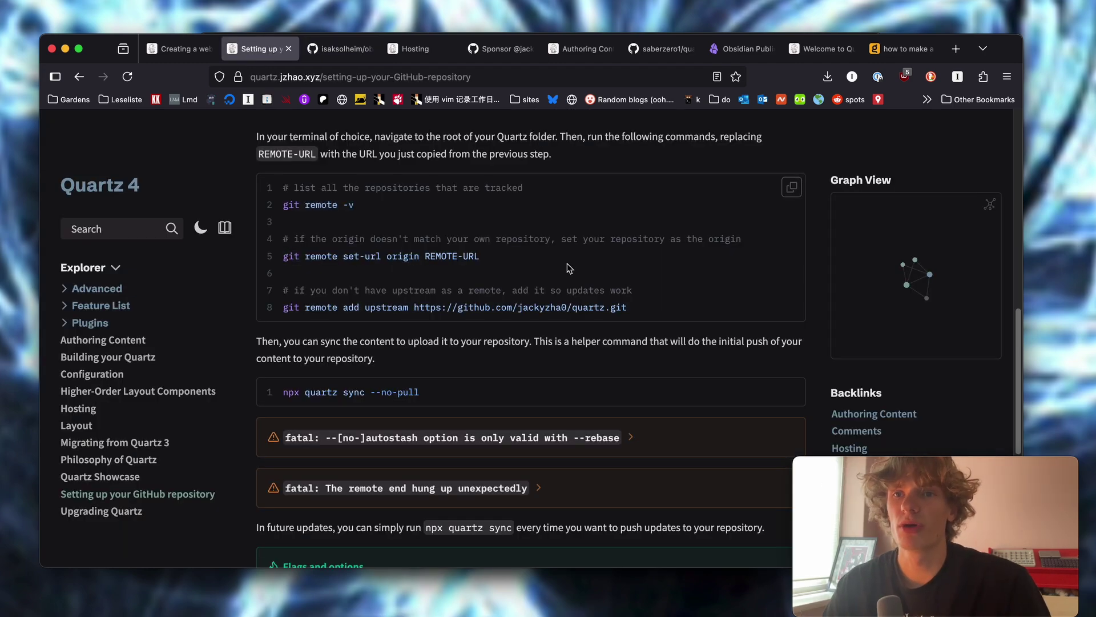
- In the terminal, point the origin remote to the copied repository URL with git remote set-url origin
key(super+Tab)
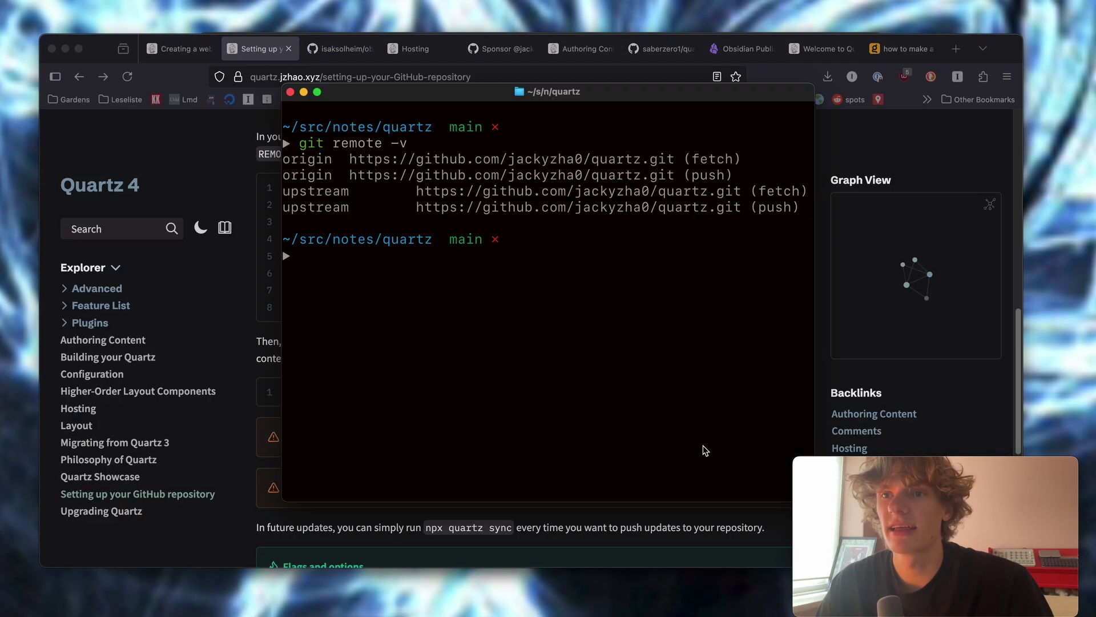
key(super+Tab)
key(super+Tab)
text(gi)
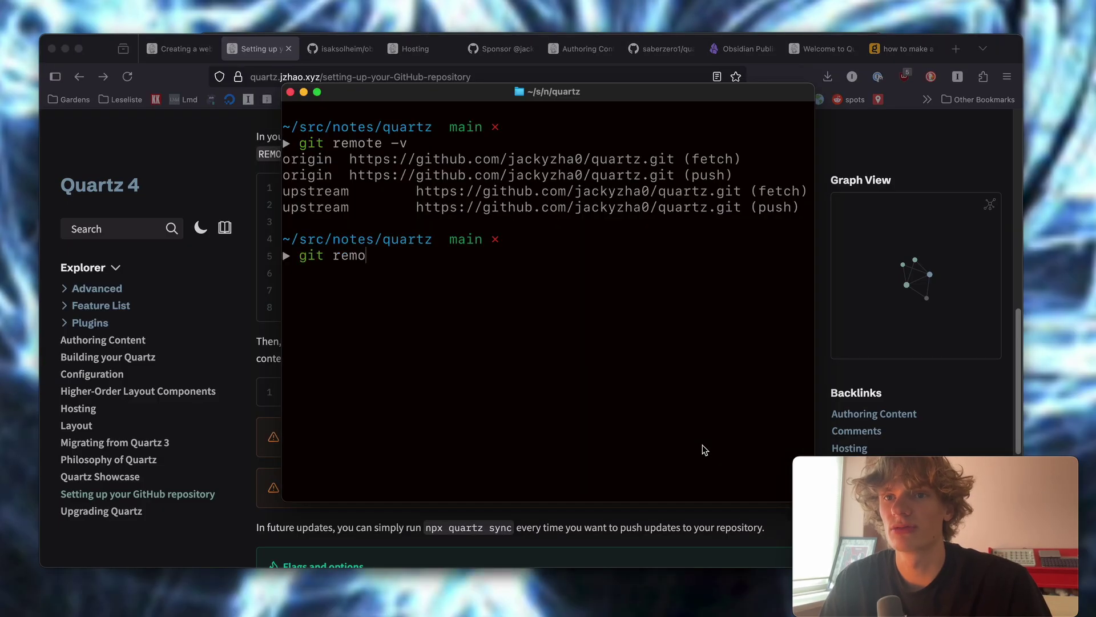
text(t remote set-url origi)
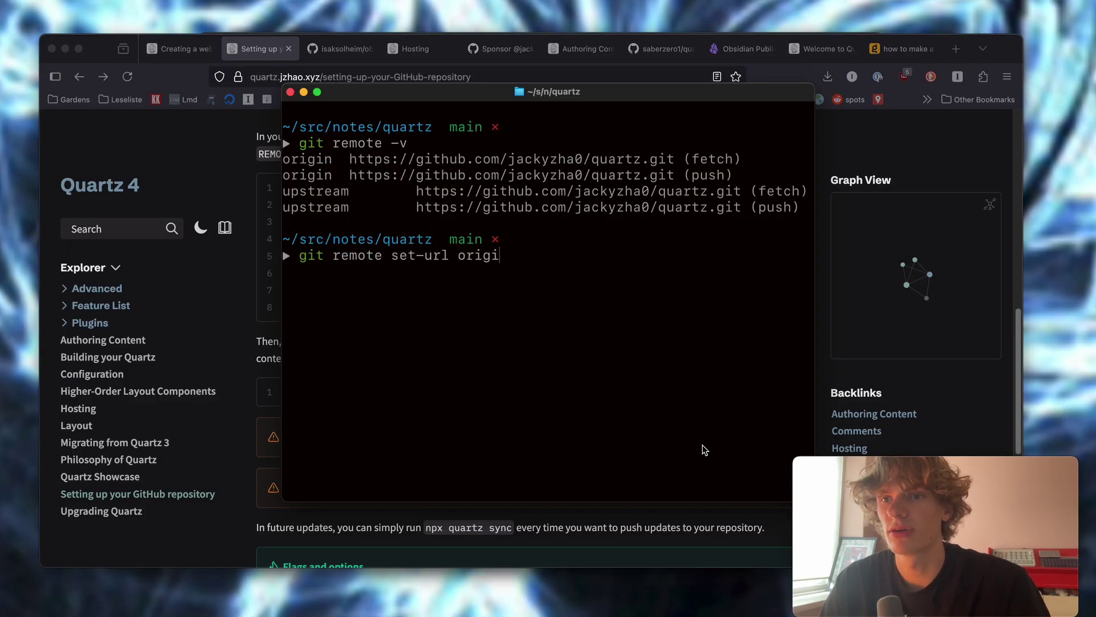
text(n)
key(super+v)
key(Return)
- Try to add the official Quartz repository as the upstream remote using the guide's git remote add upstream command, and check the output
key(ctrl+grave)
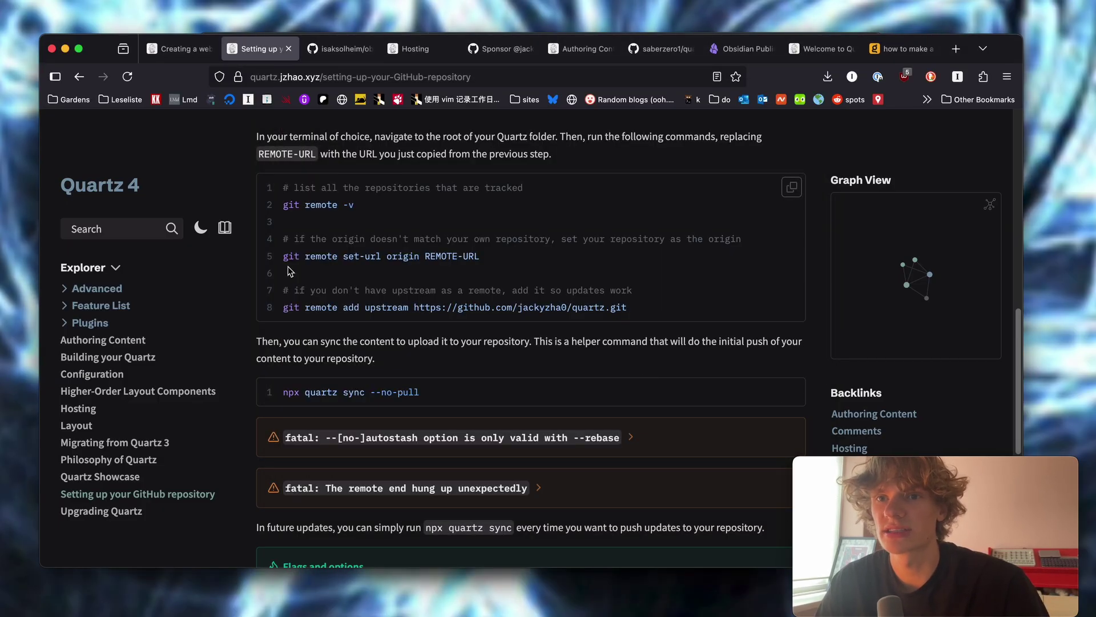
triple_click(344, 307)
key(super+c)
click(449, 279)
key(ctrl+grave)
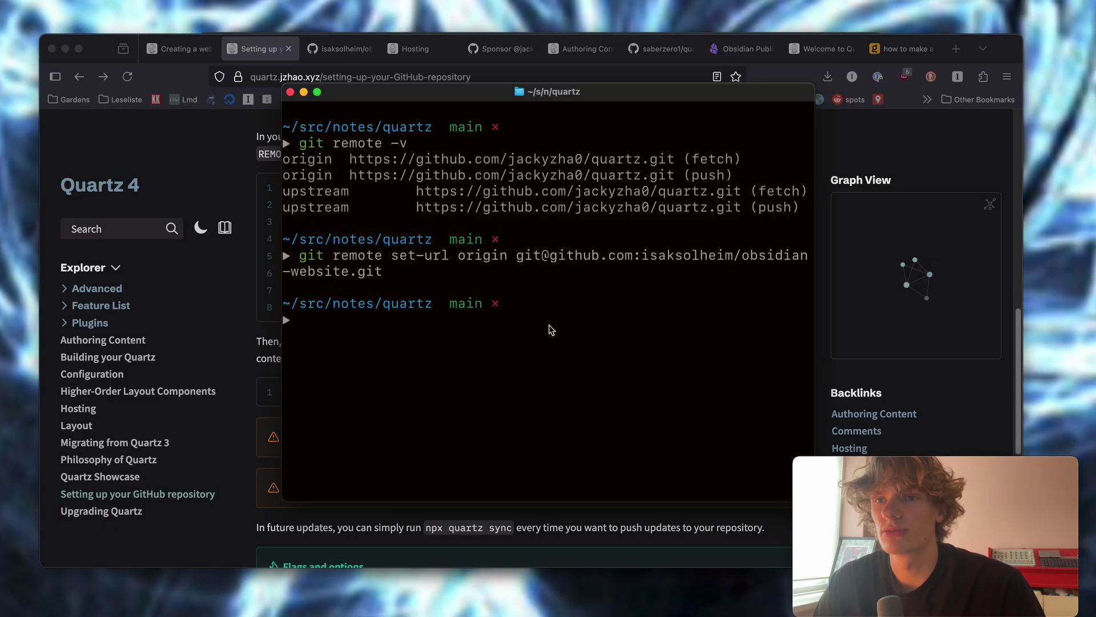
key(super+v)
key(Return)
triple_click(598, 354)
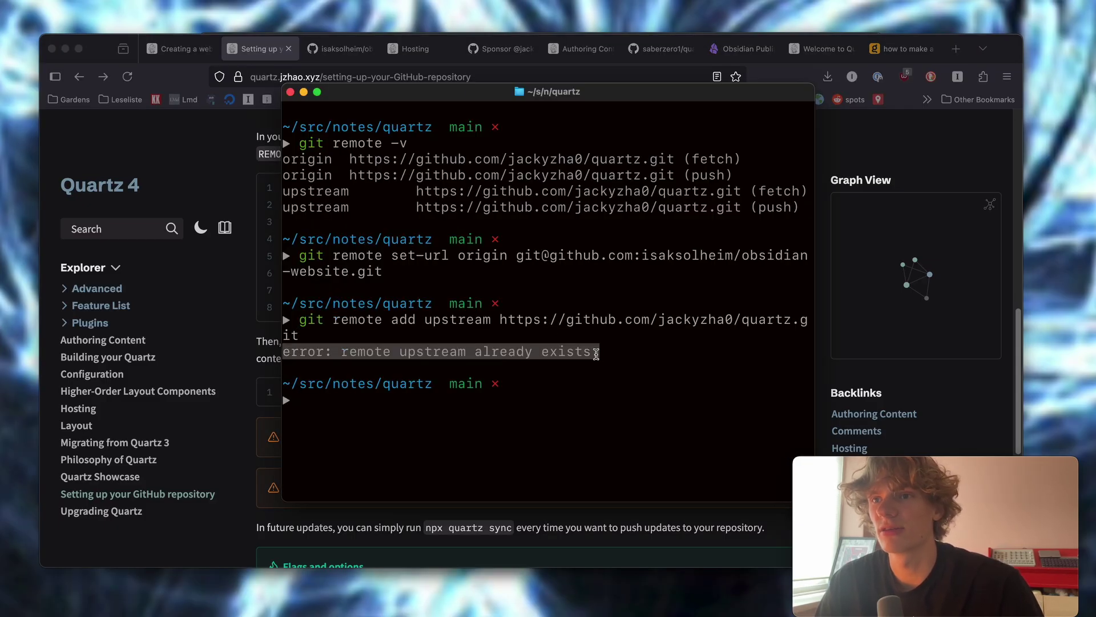
drag(311, 161, 721, 214)
click(725, 215)
- Copy npx quartz sync --no-pull from the Quartz guide and run it in the terminal to push the content to GitHub
key(super+Tab)
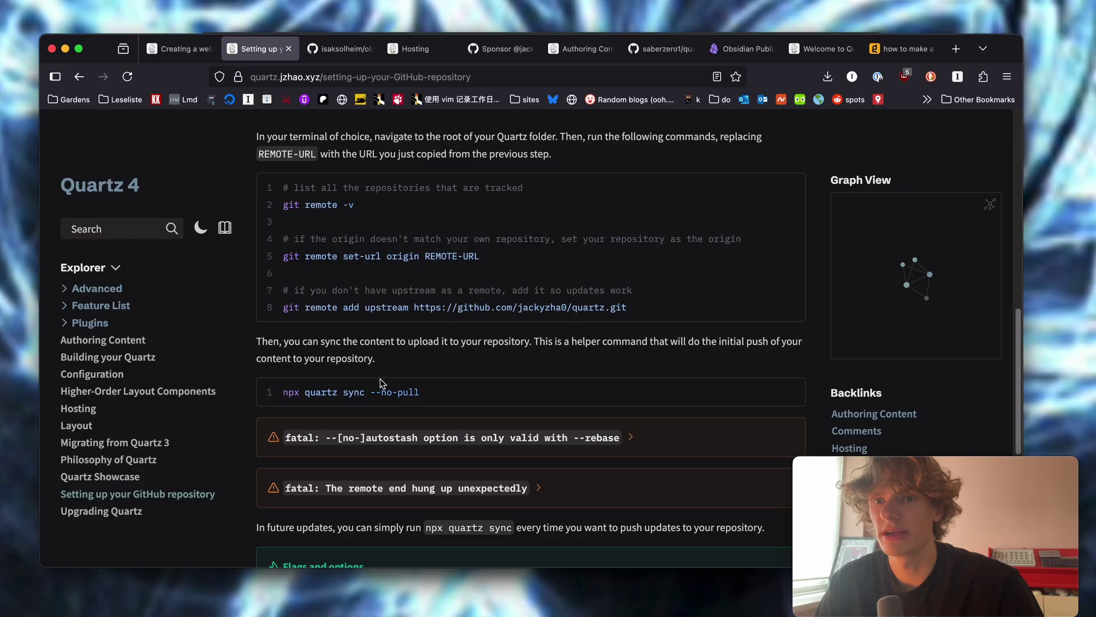
triple_click(375, 392)
key(super+c)
click(452, 375)
scroll(452, 376, down, 2)
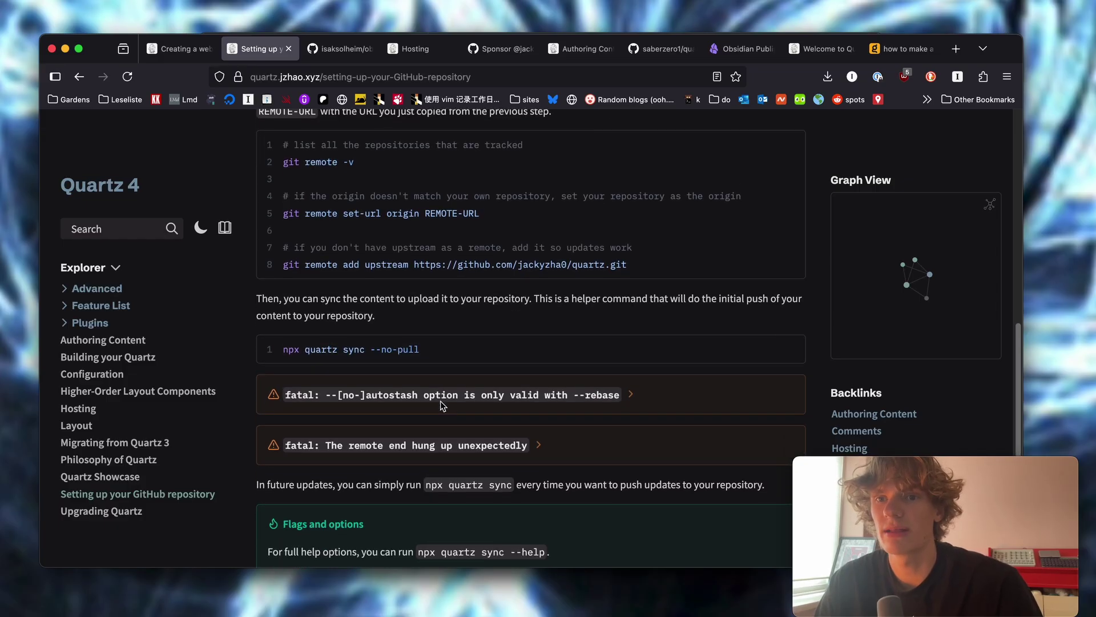
key(ctrl+grave)
key(super+v)
key(Return)
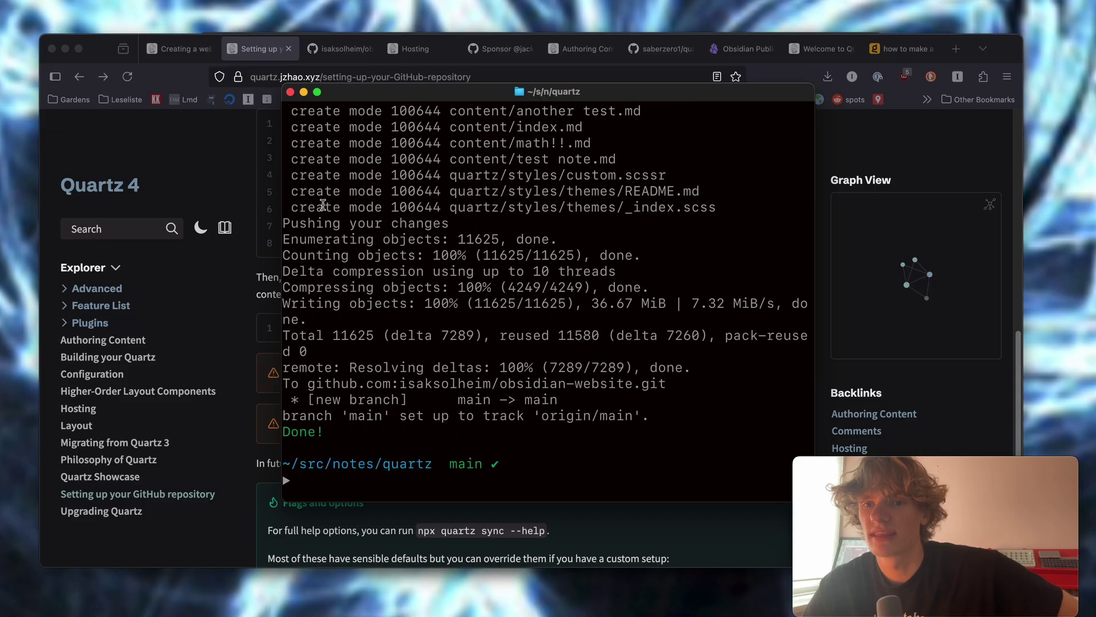
- Reload the obsidian-website repository page on GitHub and examine the pushed files and folders
click(260, 236)
click(341, 49)
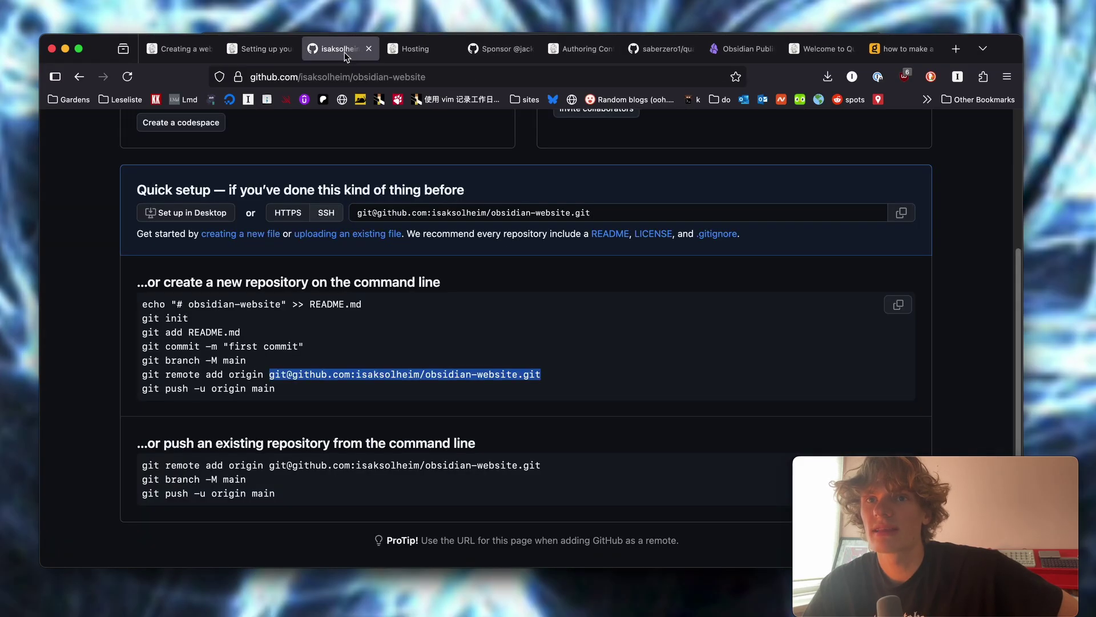
click(128, 87)
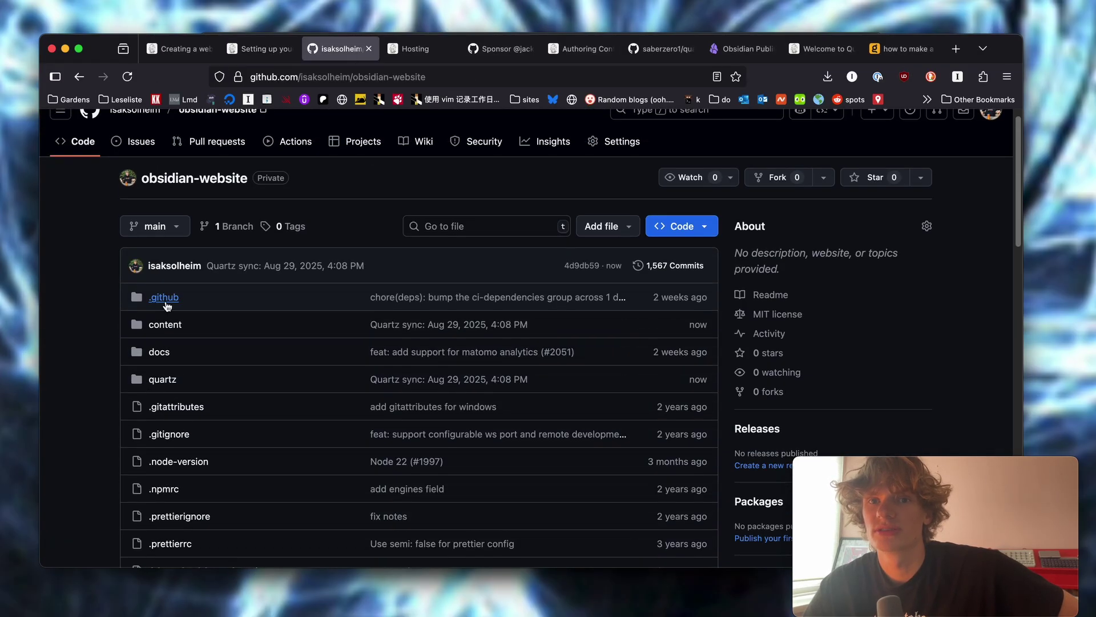
scroll(127, 311, up, 1)
drag(116, 312, 105, 372)
click(106, 371)
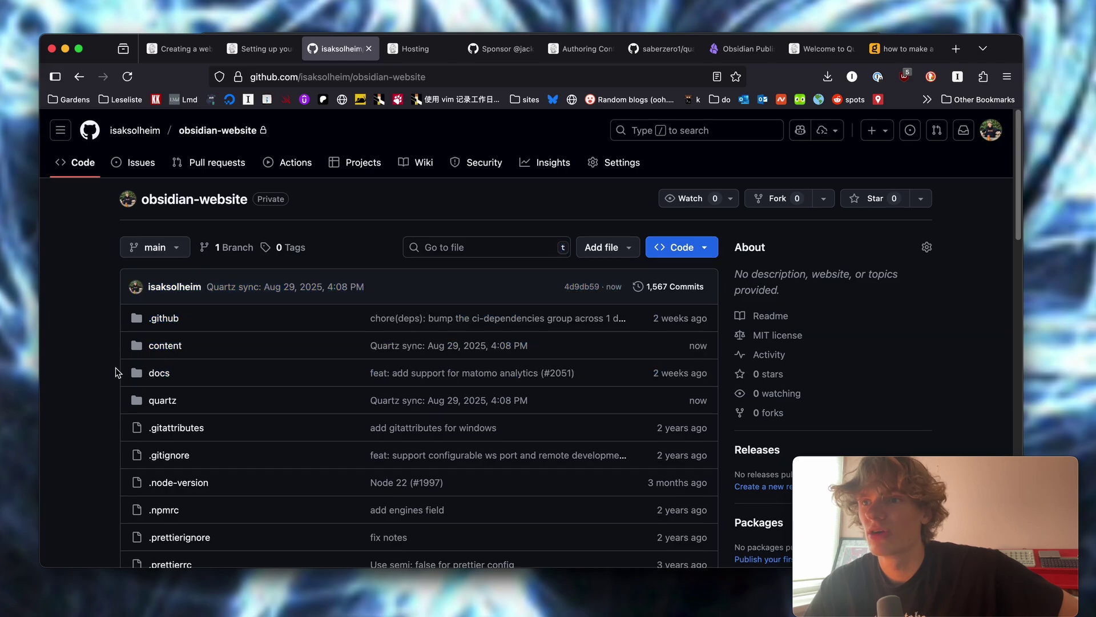
- Examine the pushed notes in the obsidian-website repository's content folder and return to the repository root
scroll(117, 367, down, 15)
scroll(123, 378, up, 15)
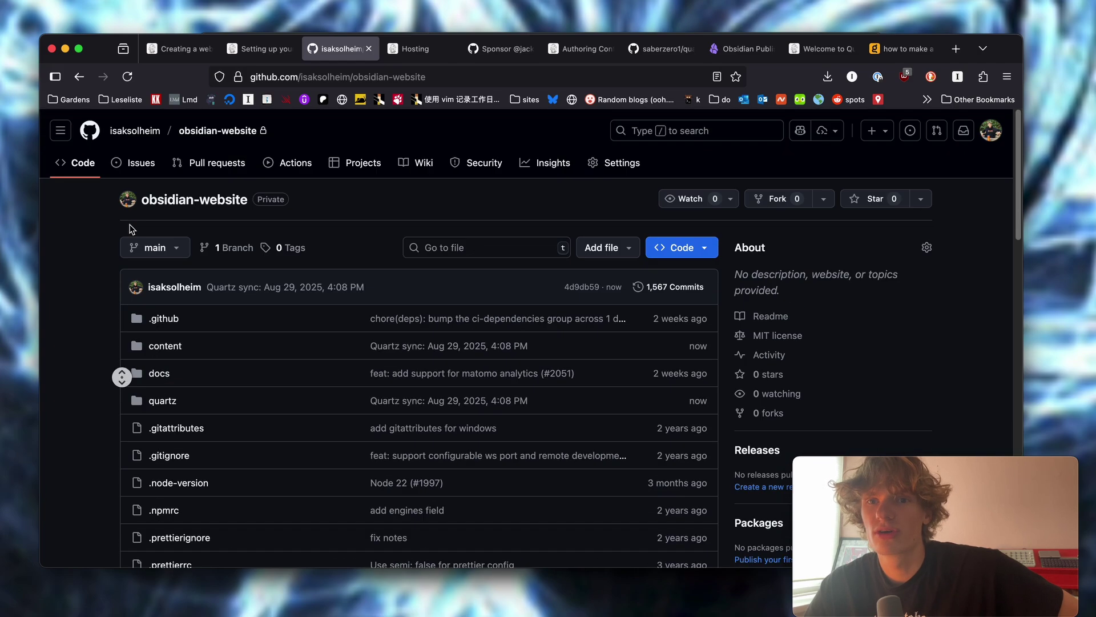
click(160, 348)
drag(302, 314, 466, 485)
drag(584, 511, 480, 307)
key(super+bracketleft)
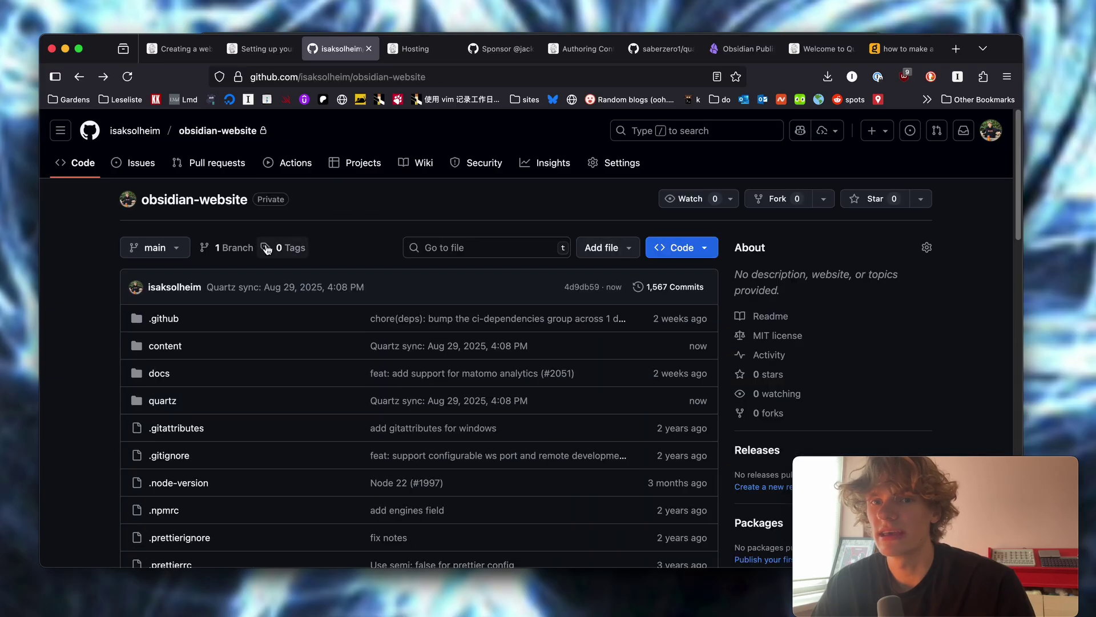
- Return to the Quartz Hosting guide and copy the GitHub Pages deploy.yml workflow code
click(264, 50)
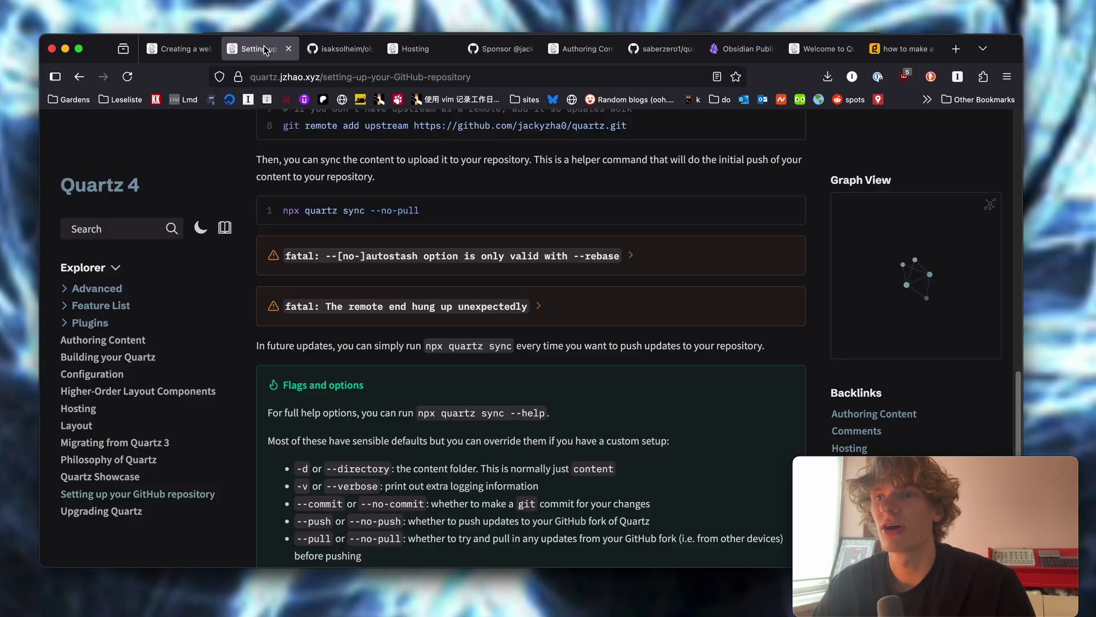
key(super+bracketleft)
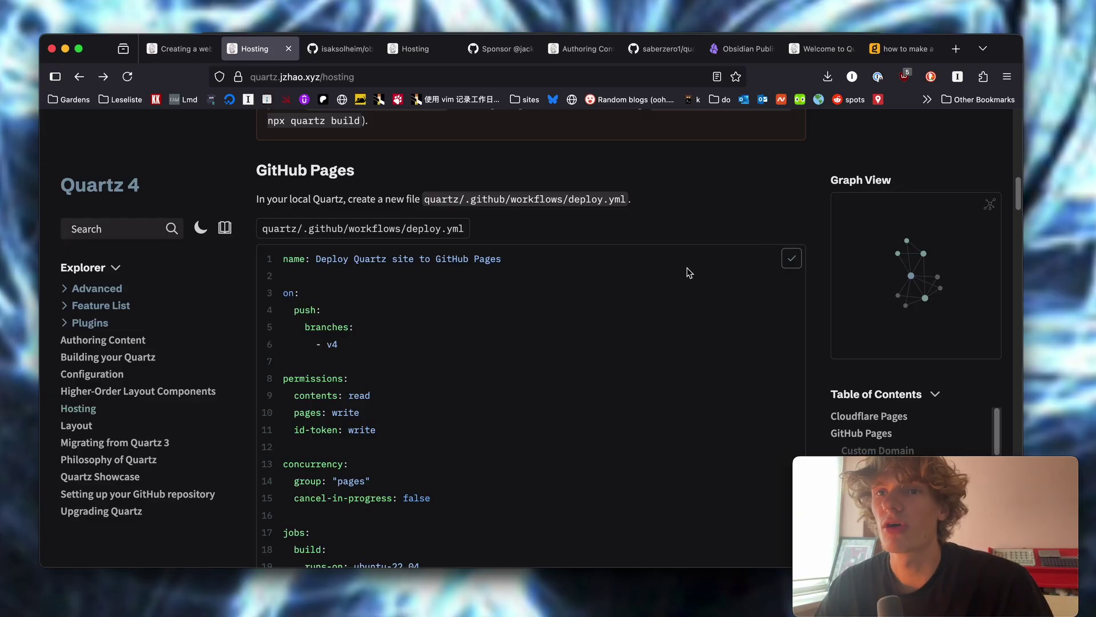
scroll(306, 294, down, 1)
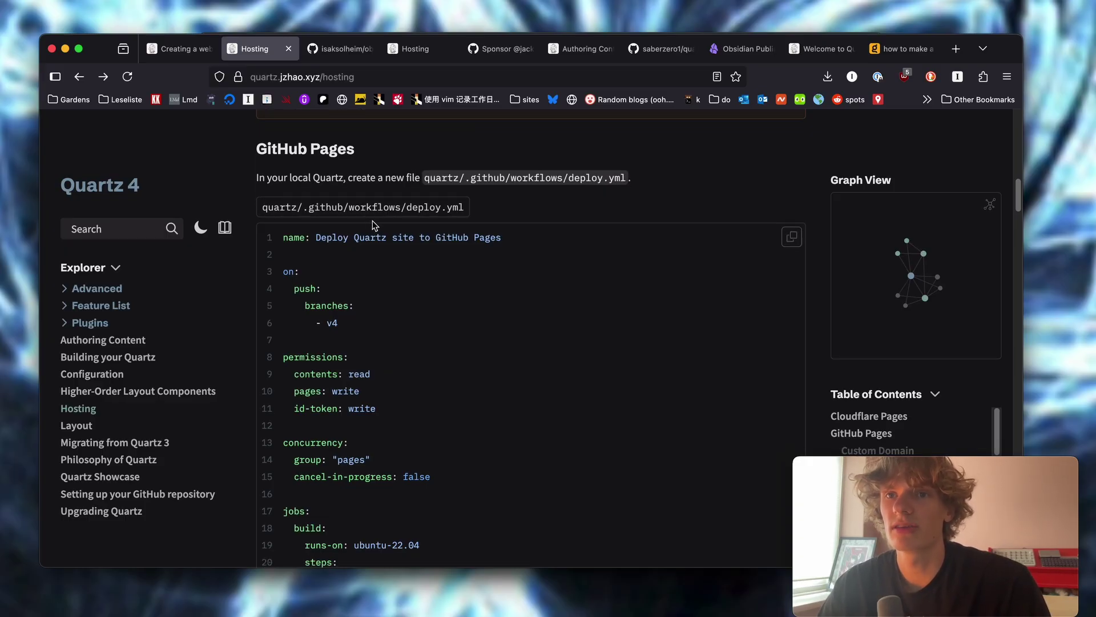
- In the terminal, change into the Quartz project's .github/workflows directory and list its files
key(super+Tab)
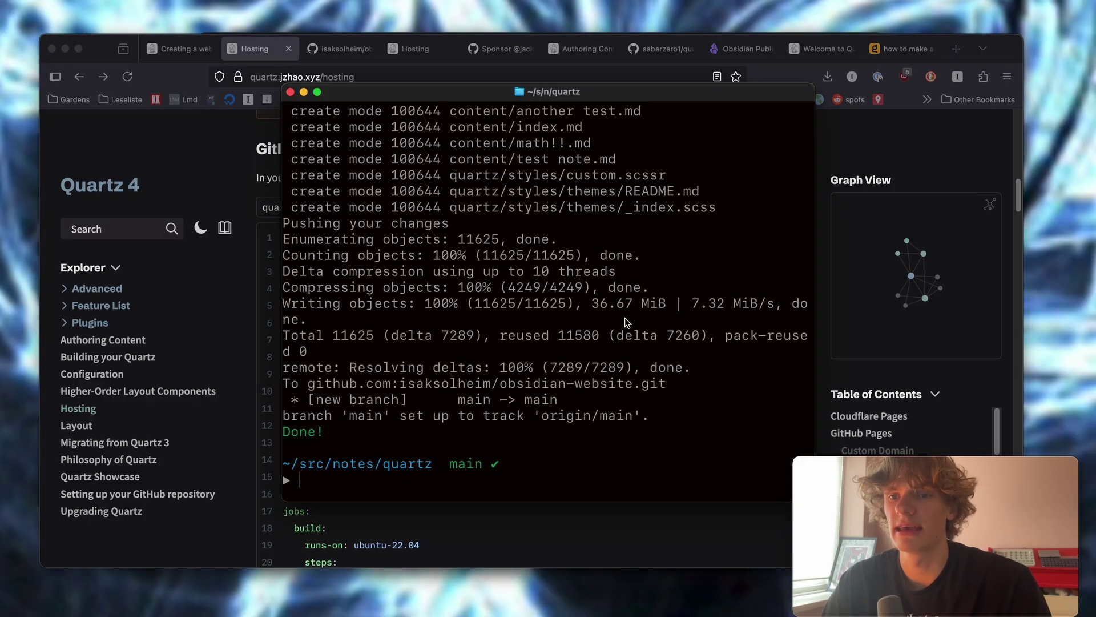
text(cd .git)
key(Tab)
key(Tab)
key(Tab)
key(Return)
key(Return)
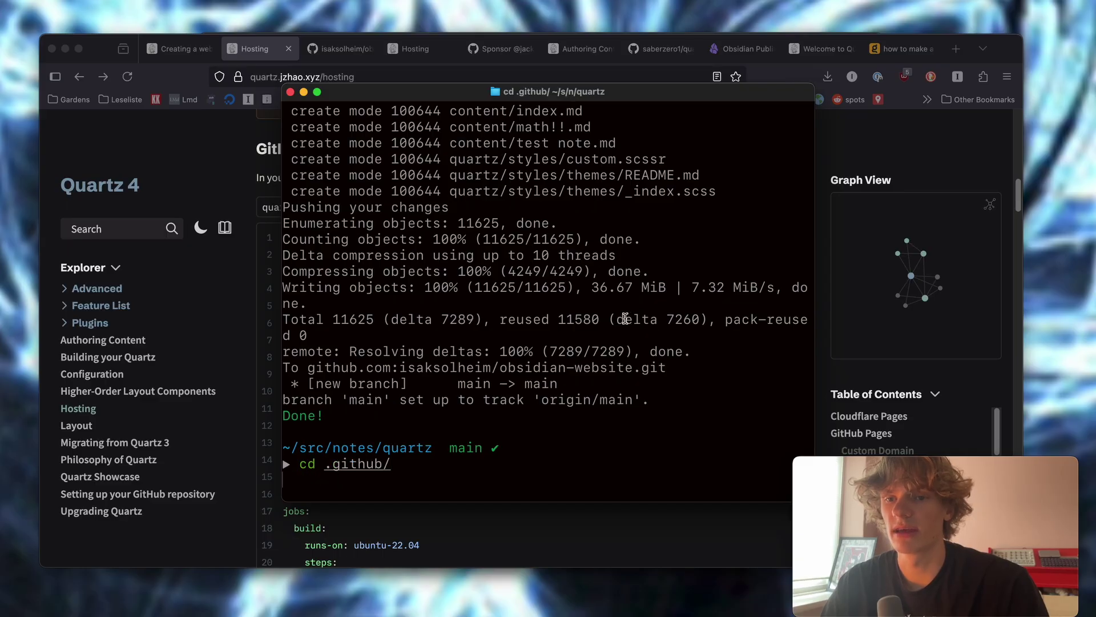
text(cd workflows/)
key(Return)
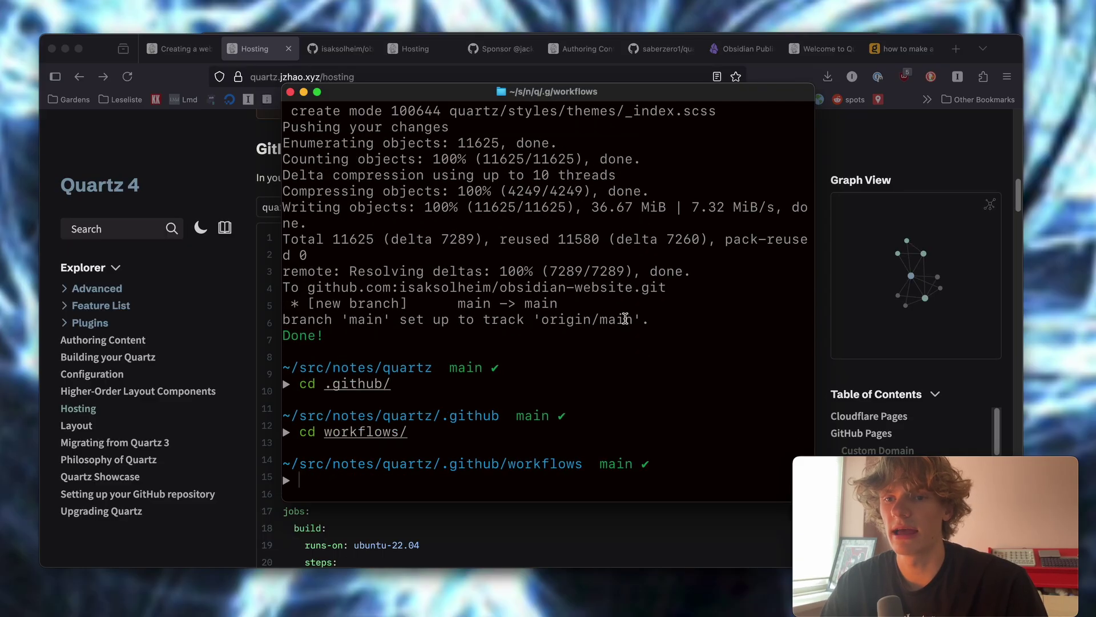
text(ls)
key(Return)
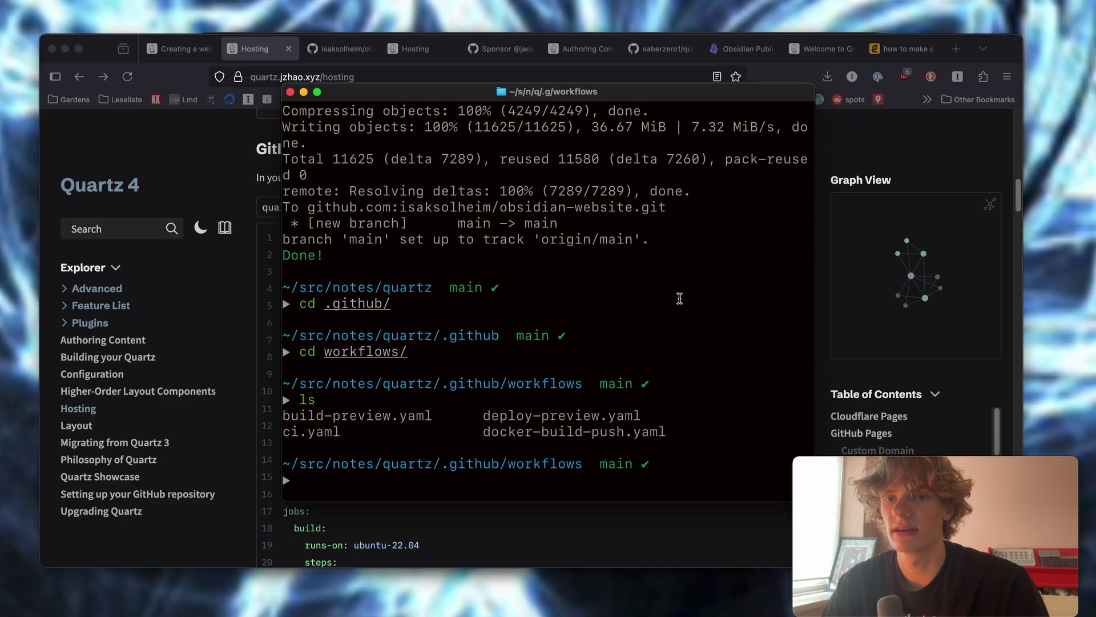
- Create deploy.yml in nvim, paste the copied GitHub Pages workflow into it, and save and close the file
triple_click(436, 414)
click(431, 435)
key(super+Tab)
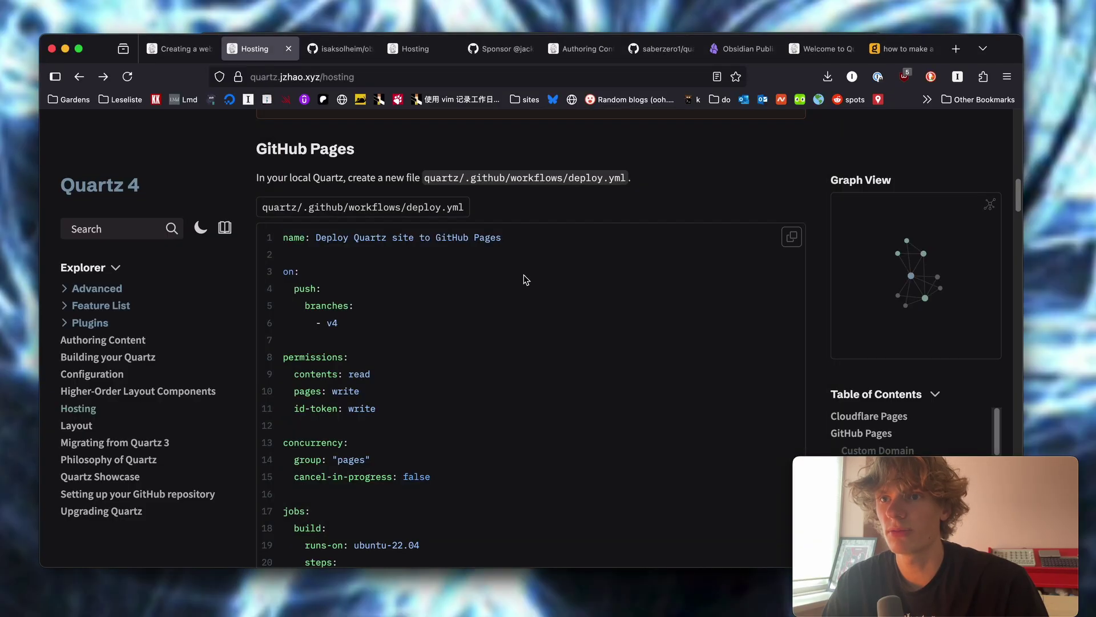
key(super+Tab)
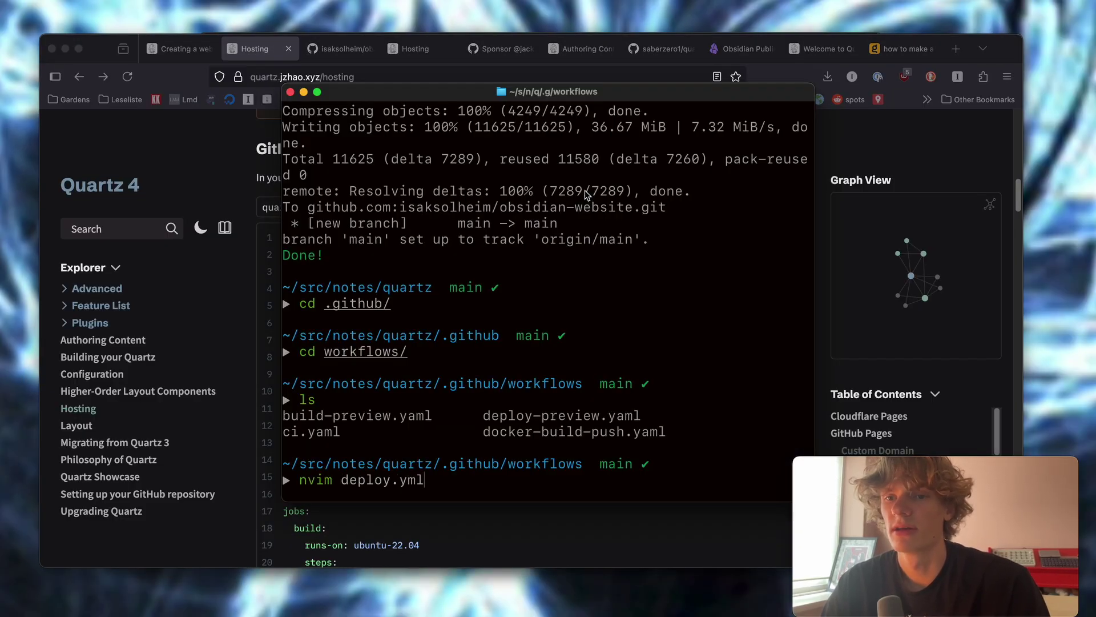
key(Return)
key(i)
key(super+v)
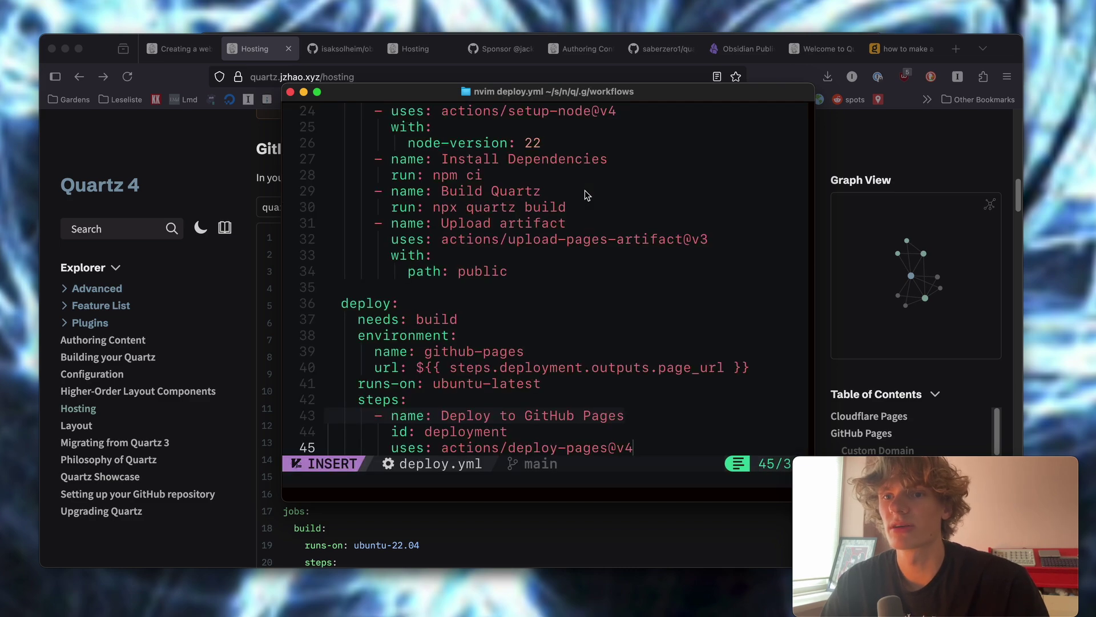
key(Escape)
text(:wq)
key(Return)
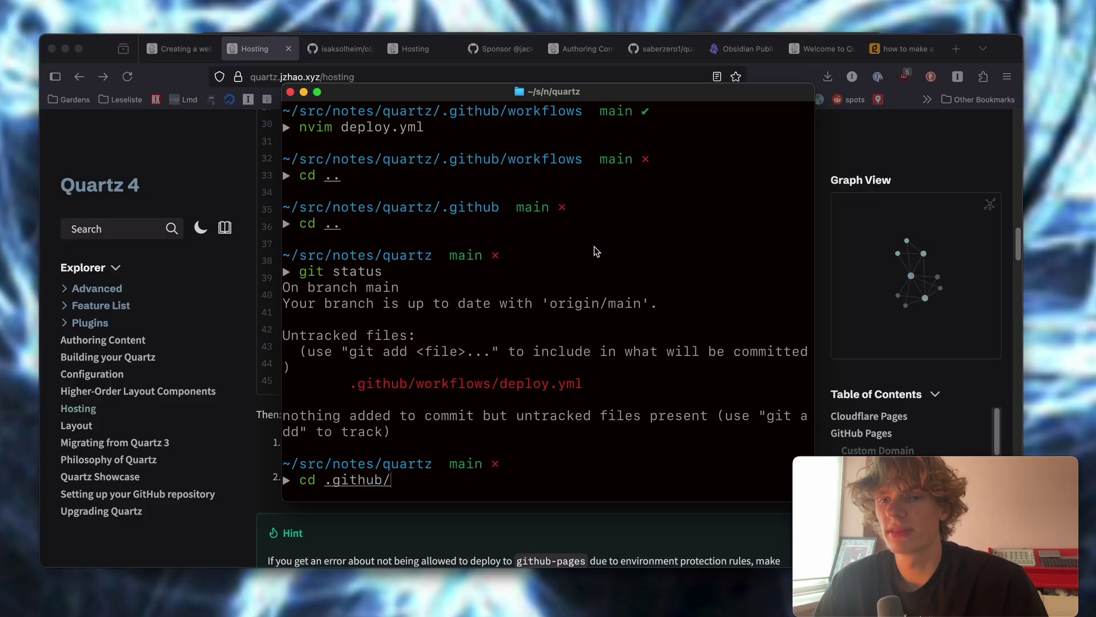
- Commit the new deploy.yml through Quartz sync from the project root and review the commits with git log
key(Up)
key(Up)
key(Down)
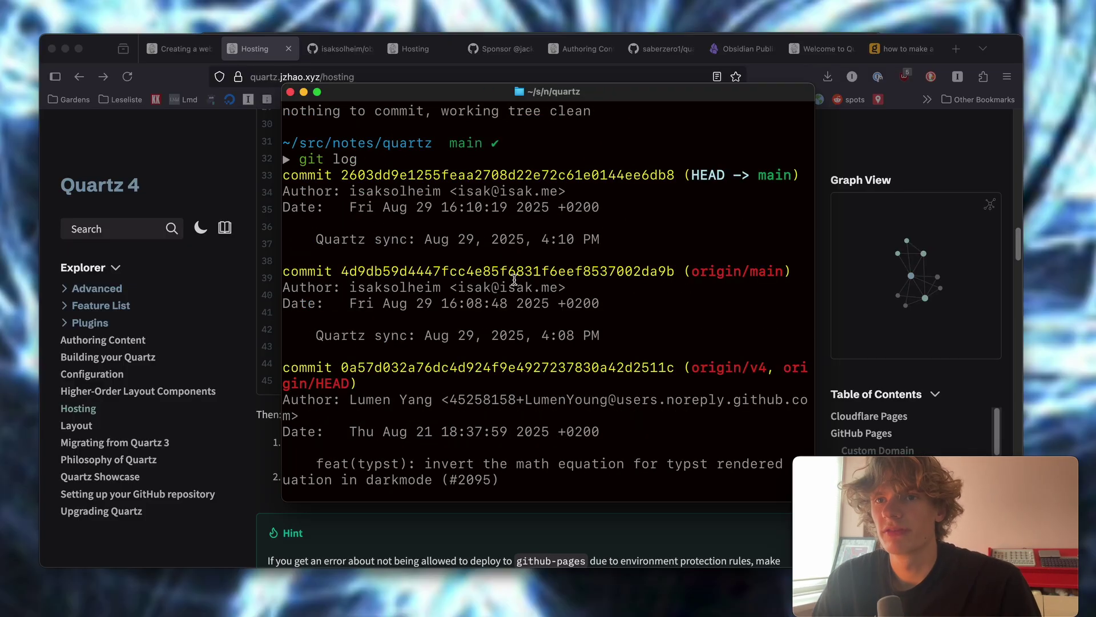
scroll(514, 280, up, 4)
scroll(514, 280, up, 1)
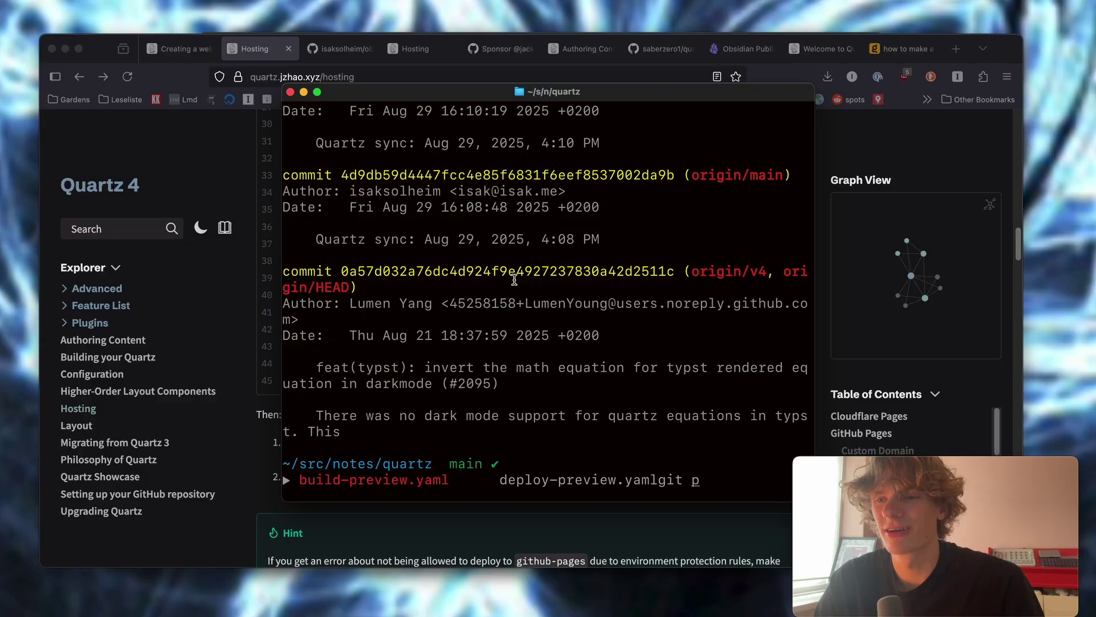
- Discard the stray command text and push the commit with git push -u origin main
key(ctrl+c)
text(ghi)
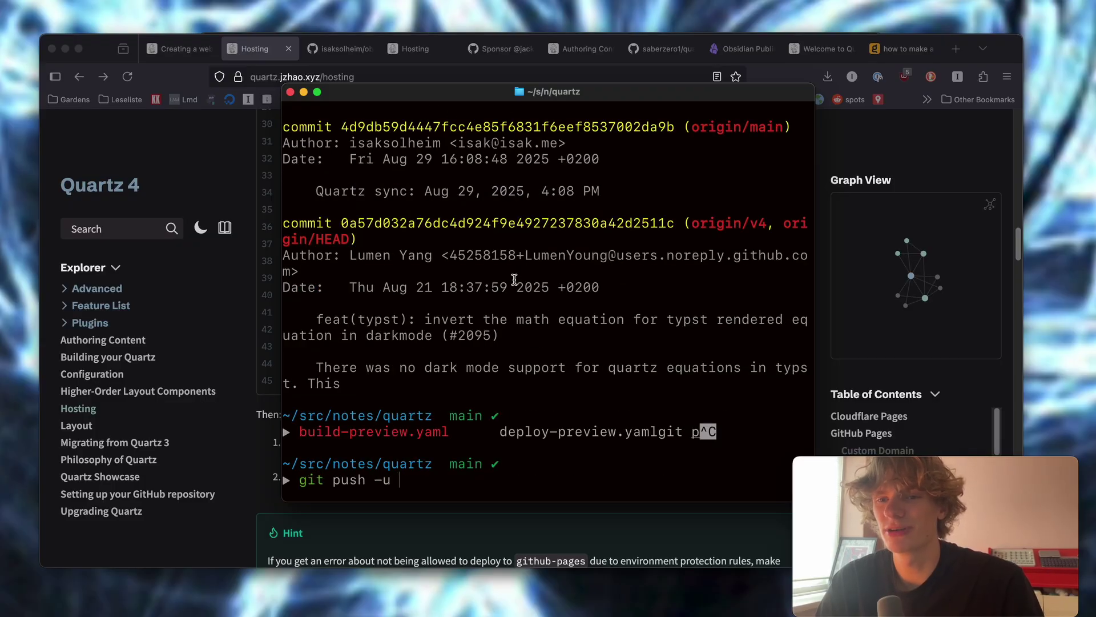
key(Return)
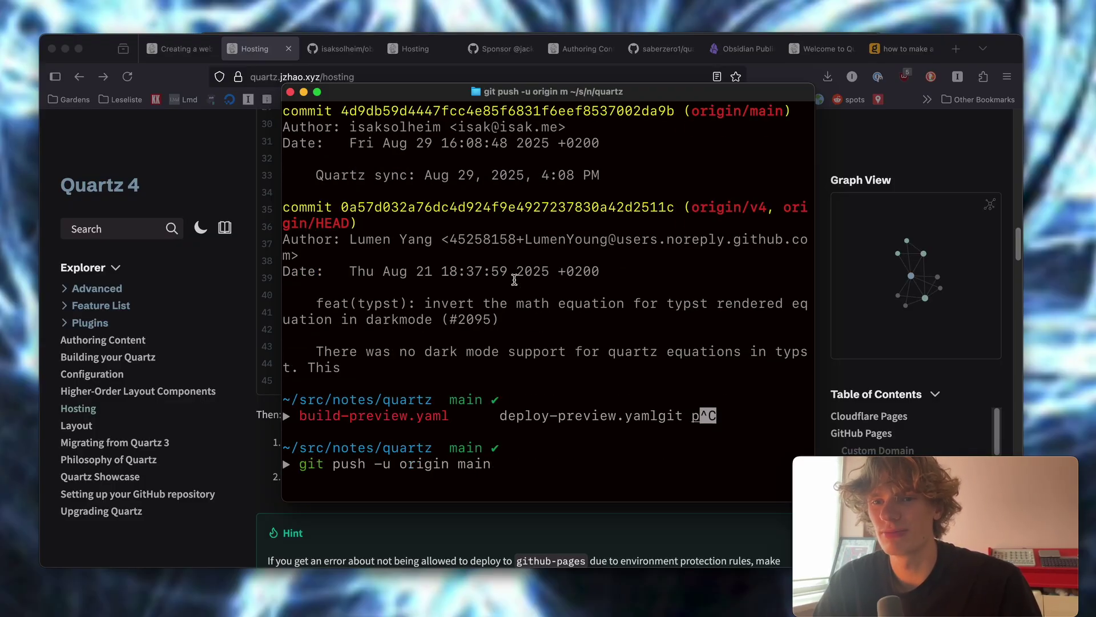
- Clear the terminal, switch to the browser, and check the reloaded GitHub repository's .github/workflows folder for deploy.yml
text(cl)
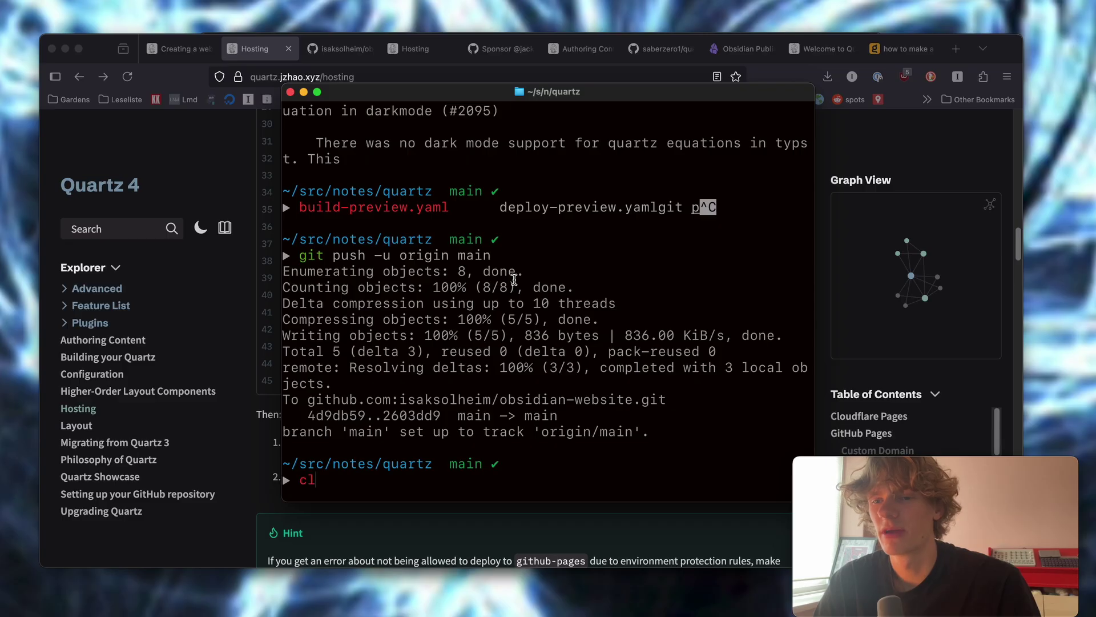
text(ear)
key(Return)
click(339, 48)
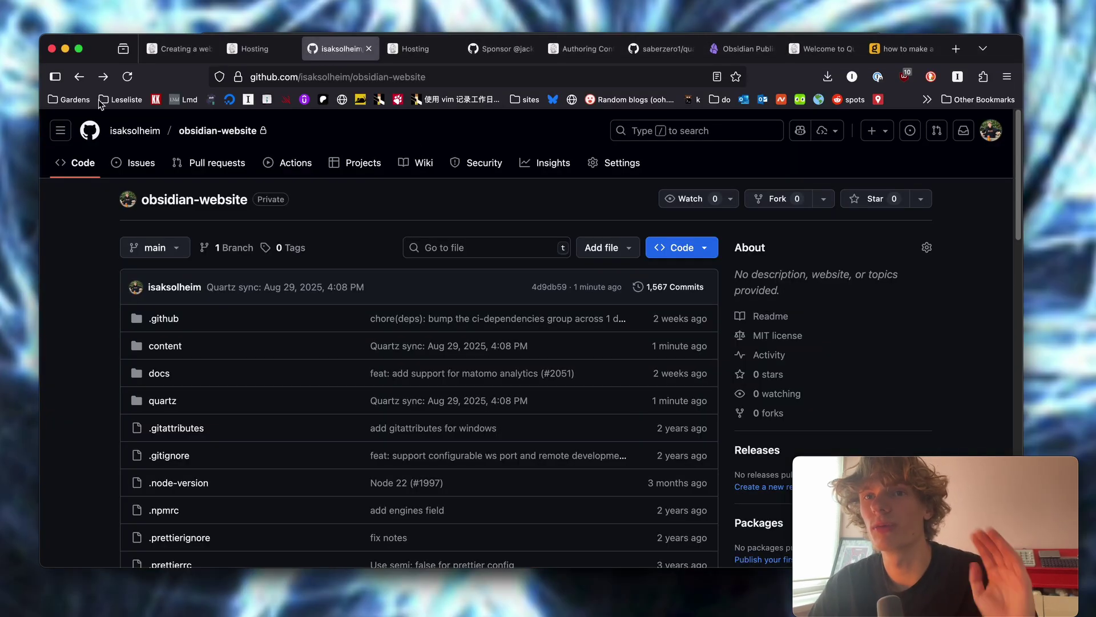
click(131, 76)
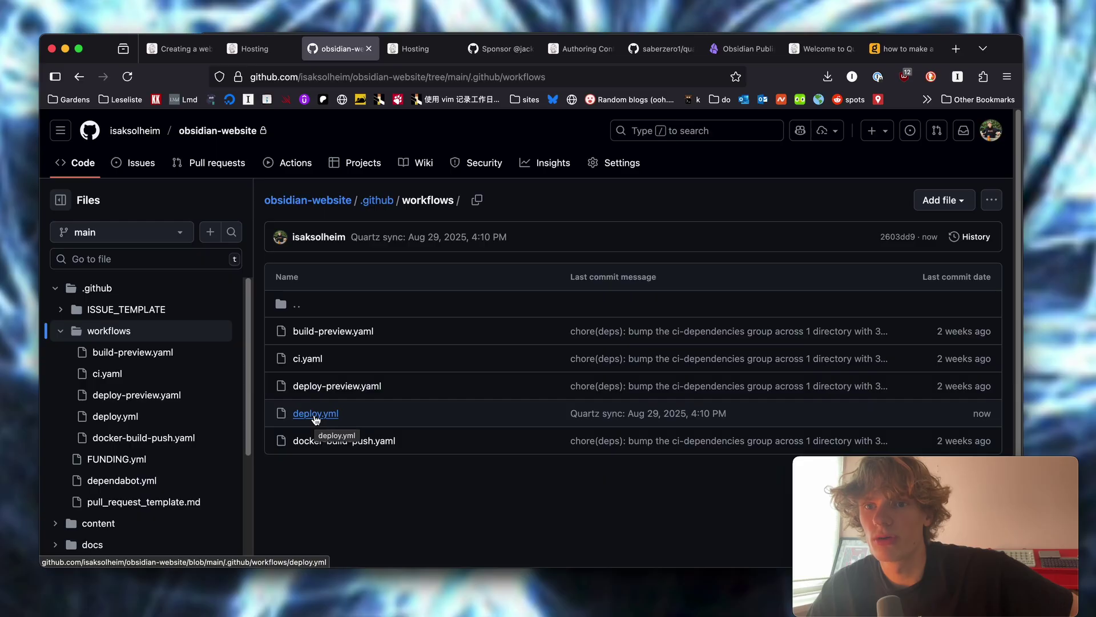
- In the repository's Pages settings, set the build and deployment source to GitHub Actions
click(601, 165)
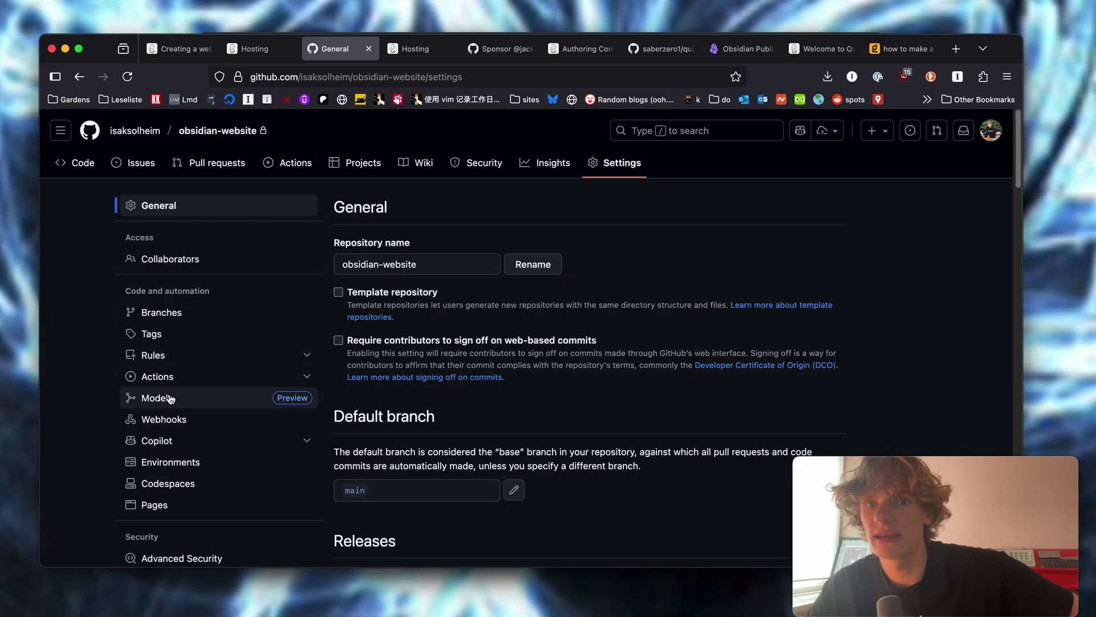
click(172, 505)
scroll(457, 320, down, 1)
click(444, 294)
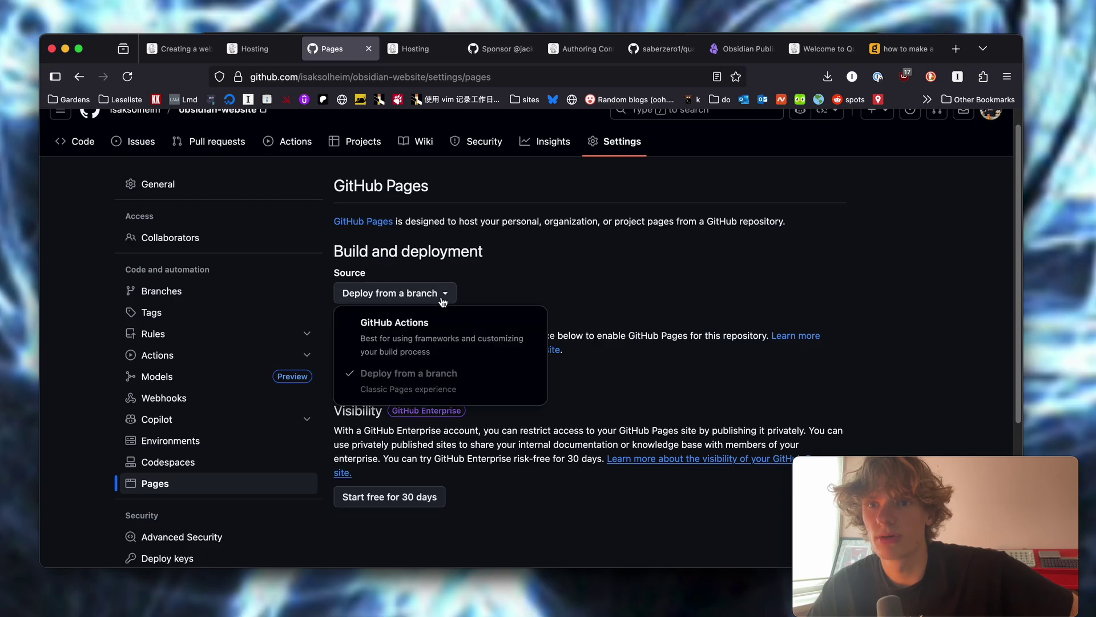
click(442, 339)
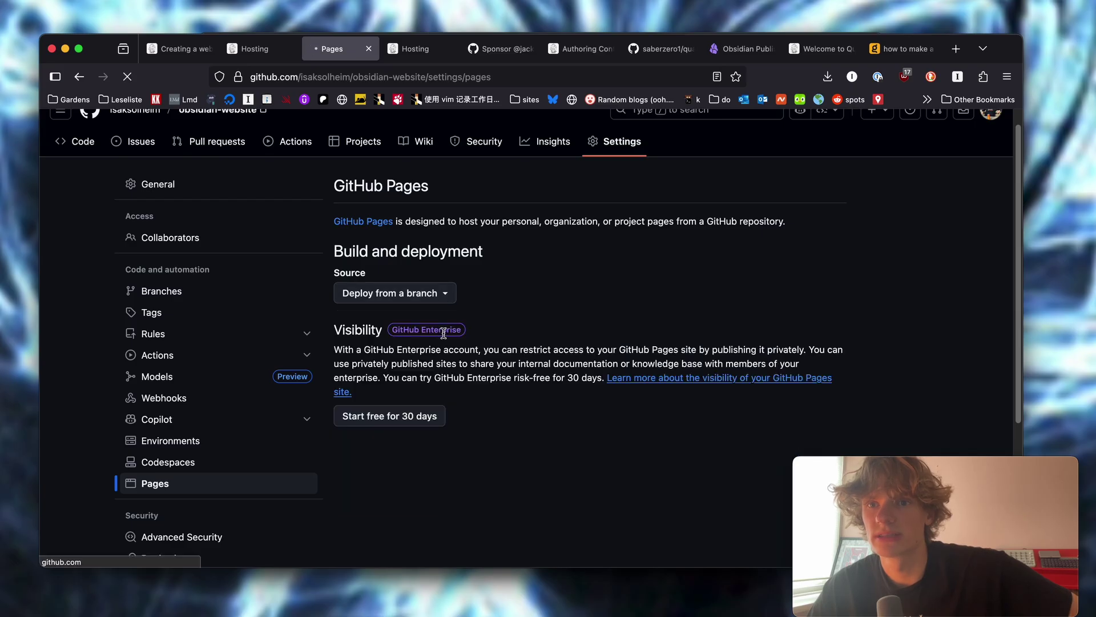
scroll(450, 335, down, 4)
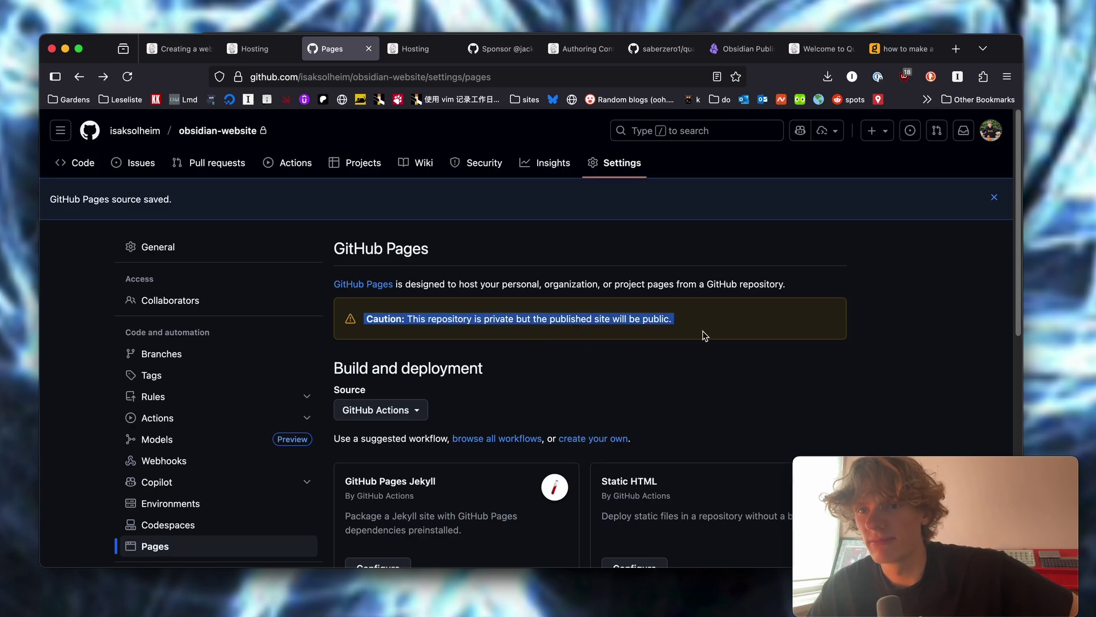
click(716, 322)
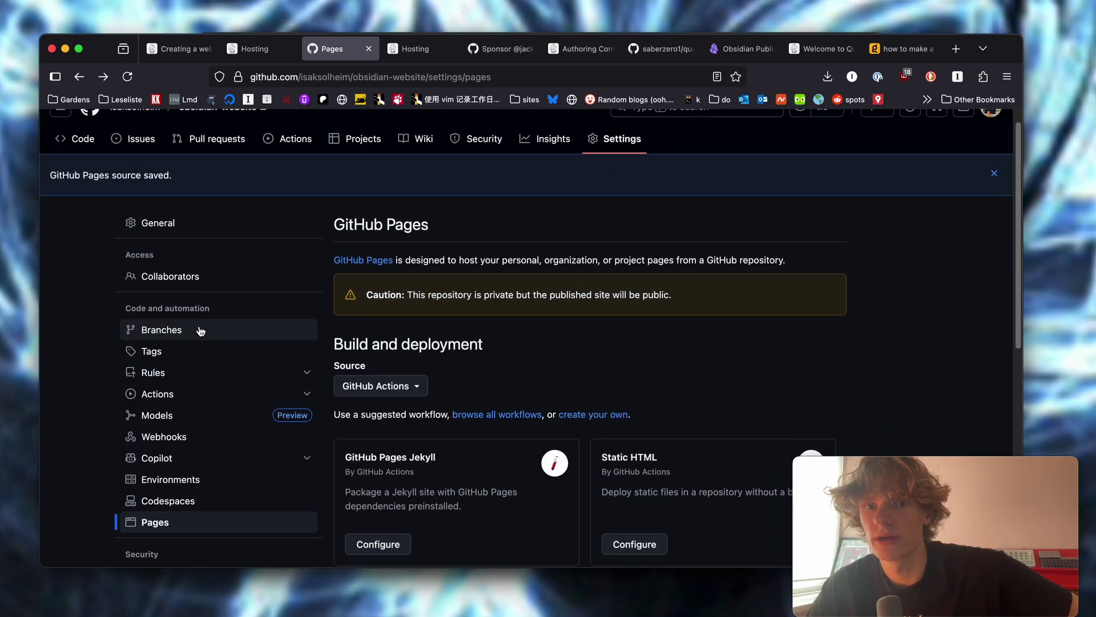
- In the repository's general settings, change its visibility to public and confirm the change
scroll(198, 326, down, 5)
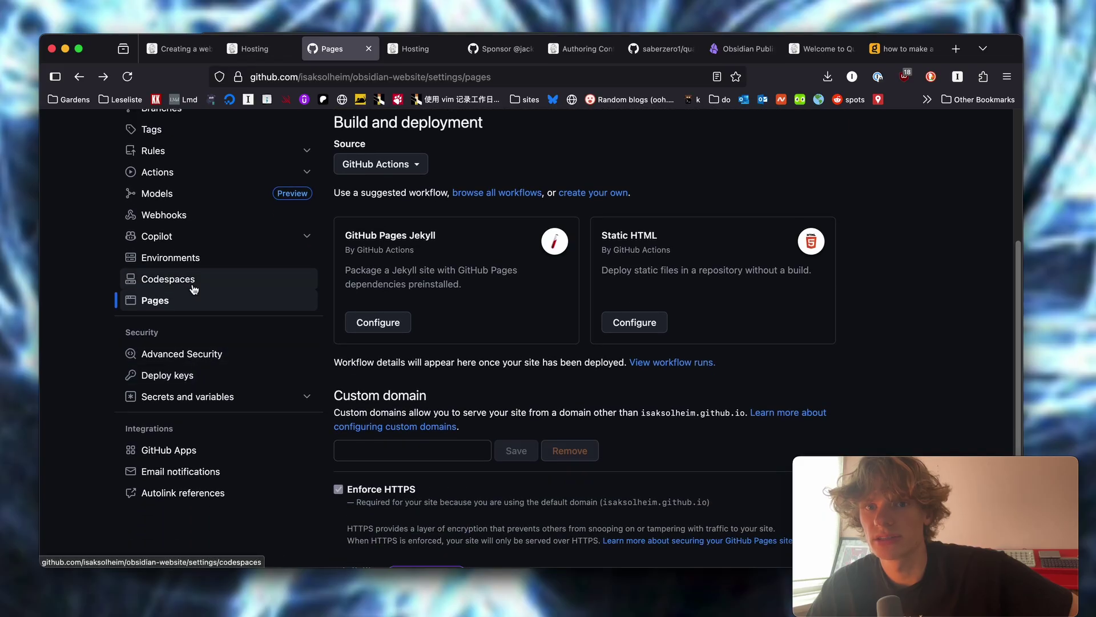
click(158, 182)
scroll(883, 384, down, 20)
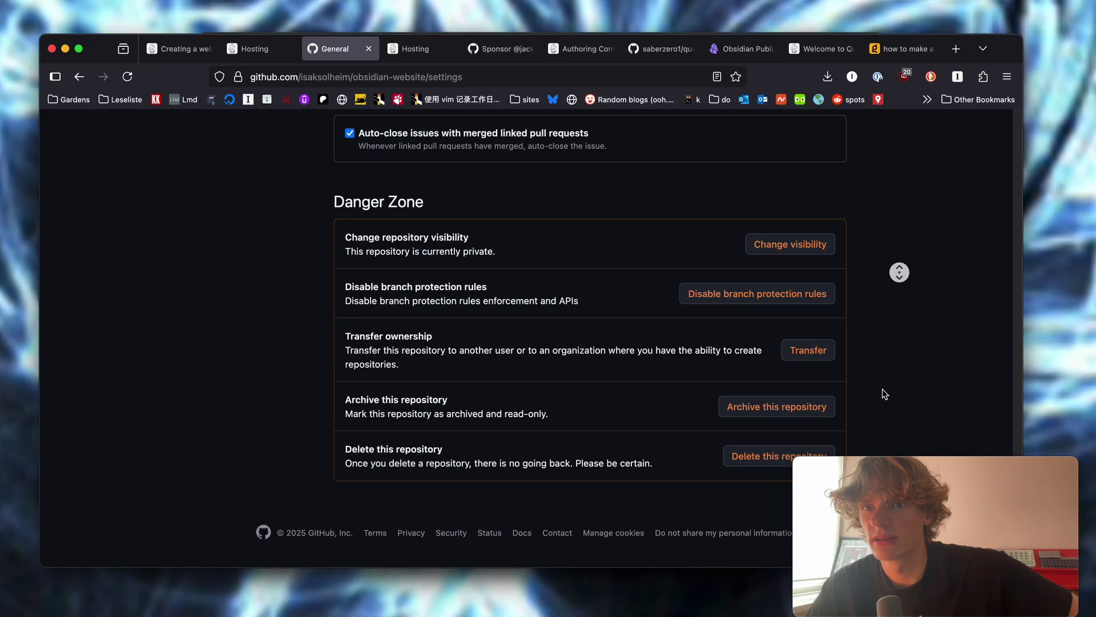
click(798, 245)
click(765, 274)
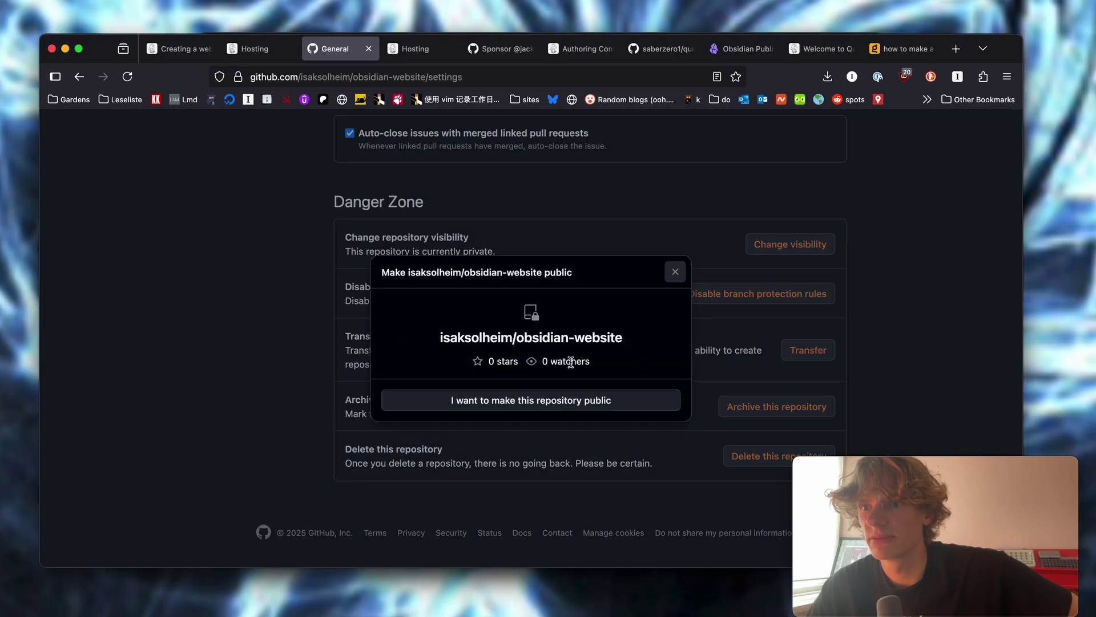
click(556, 475)
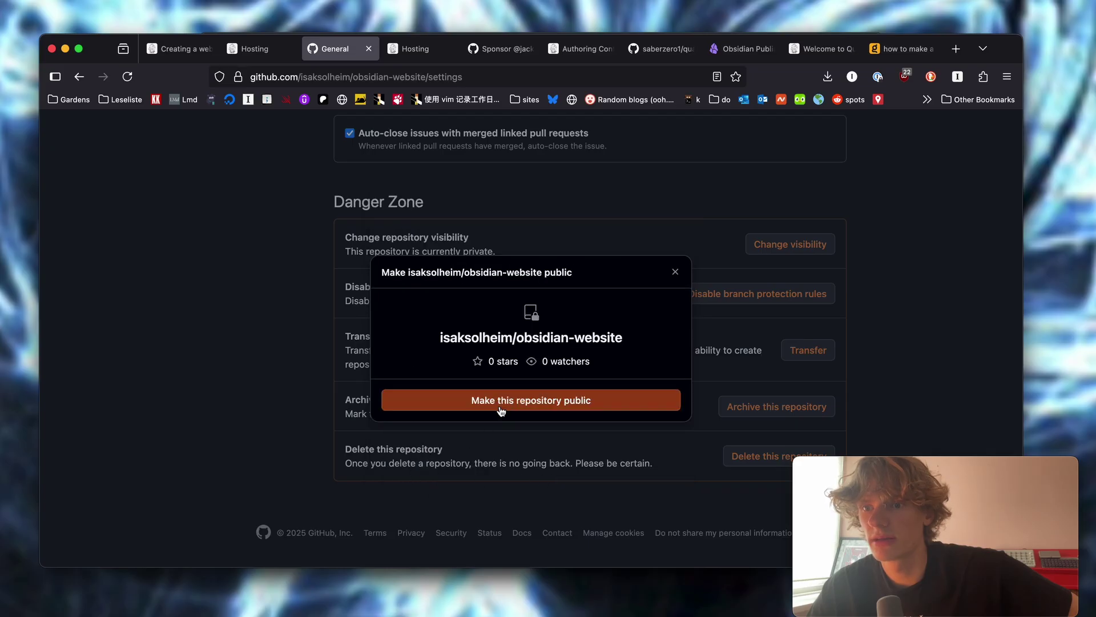
click(434, 402)
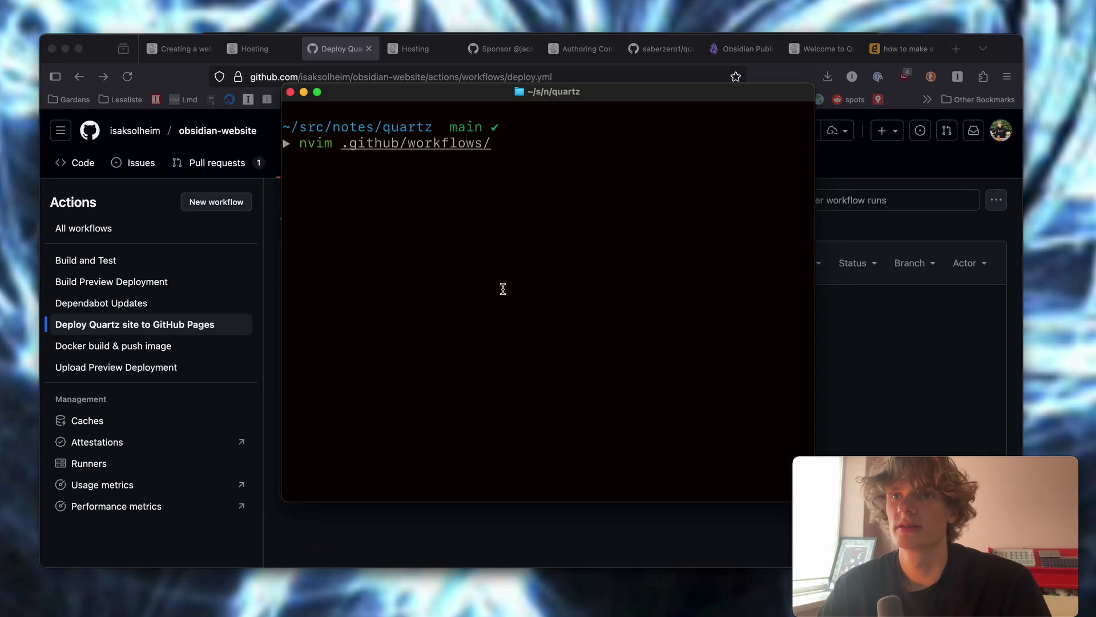
text(deploy)
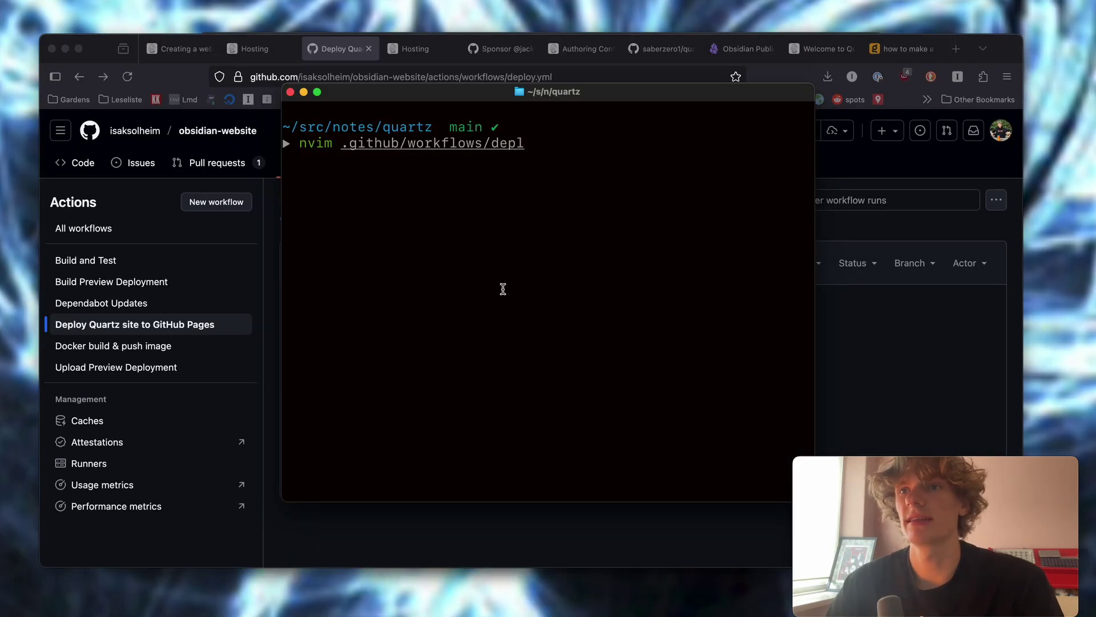
key(Return)
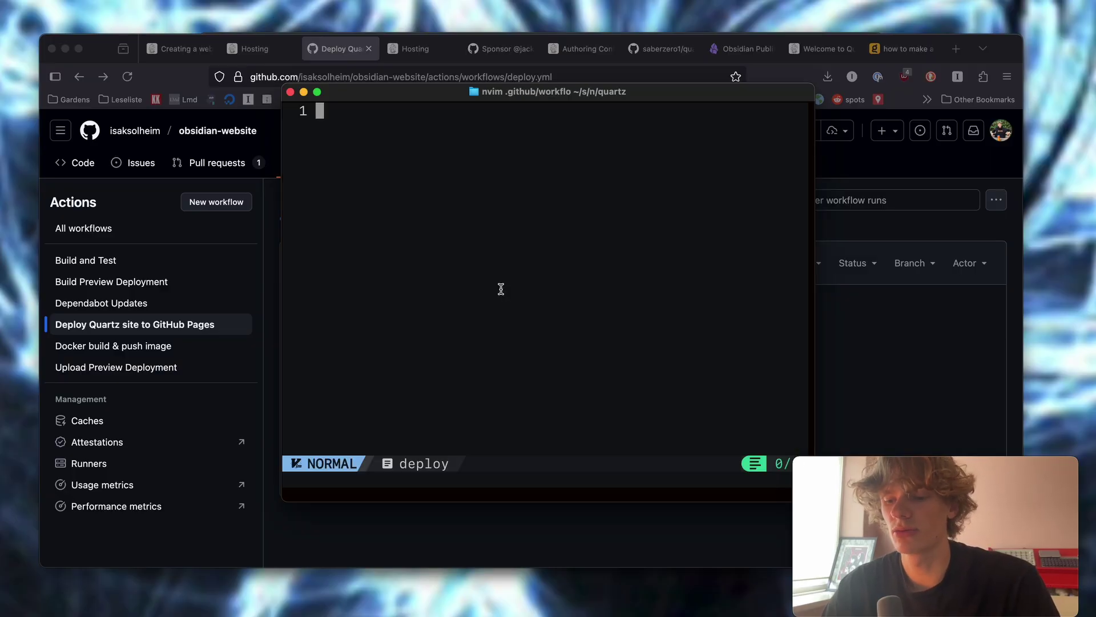
text(:q)
key(Return)
- Open .github/workflows/deploy.yml in nvim and inspect its push branches setting
key(Up)
key(Tab)
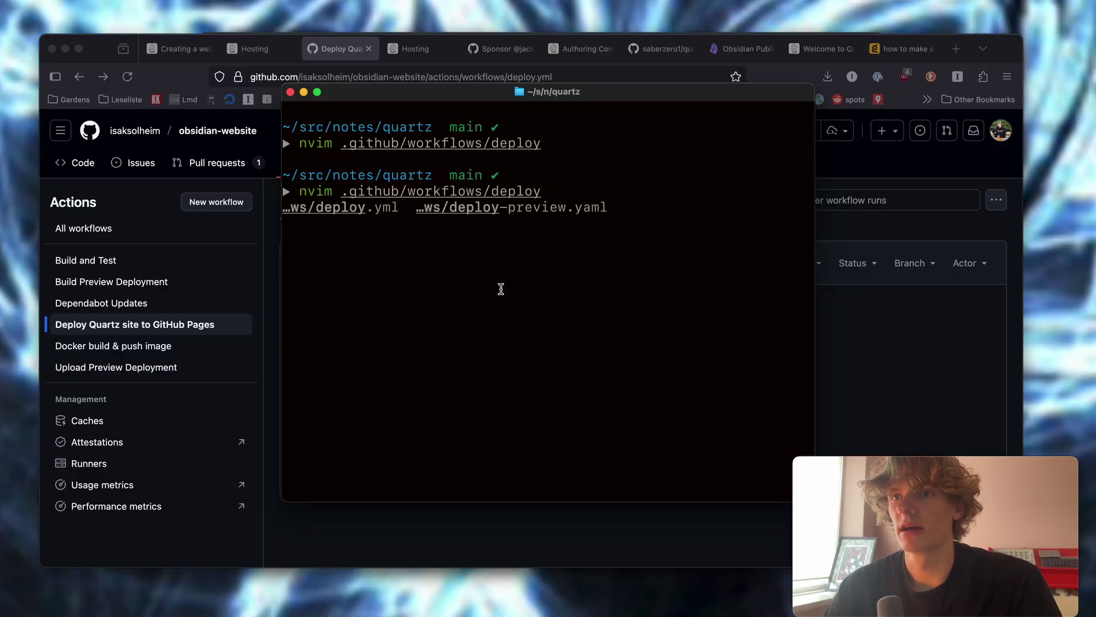
key(Tab)
key(Return)
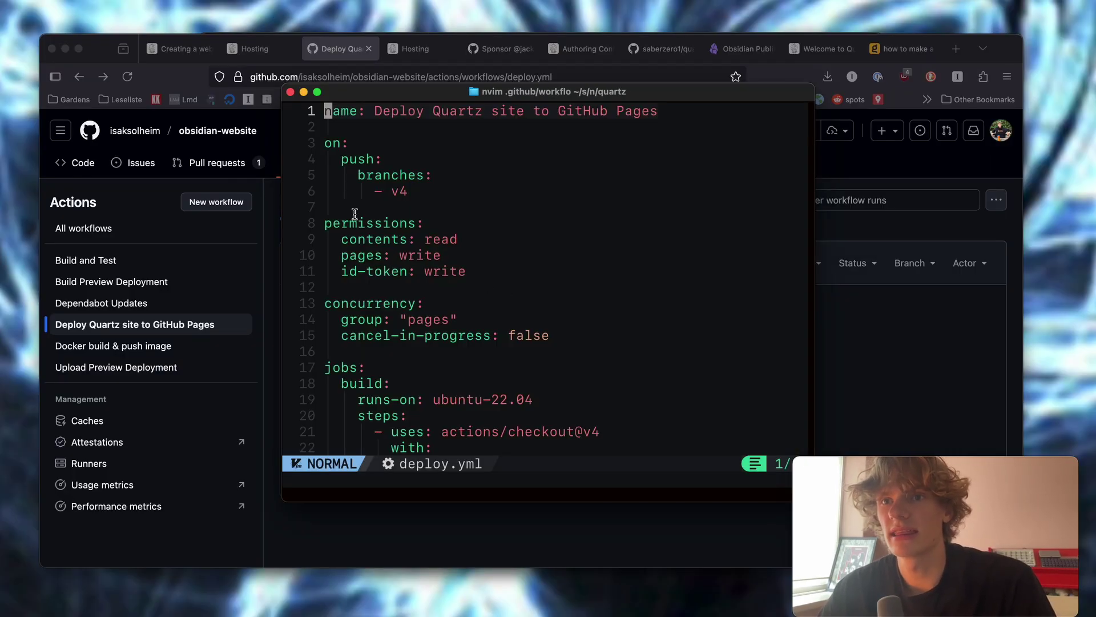
key(shift+super+4)
drag(326, 134, 505, 206)
key(Escape)
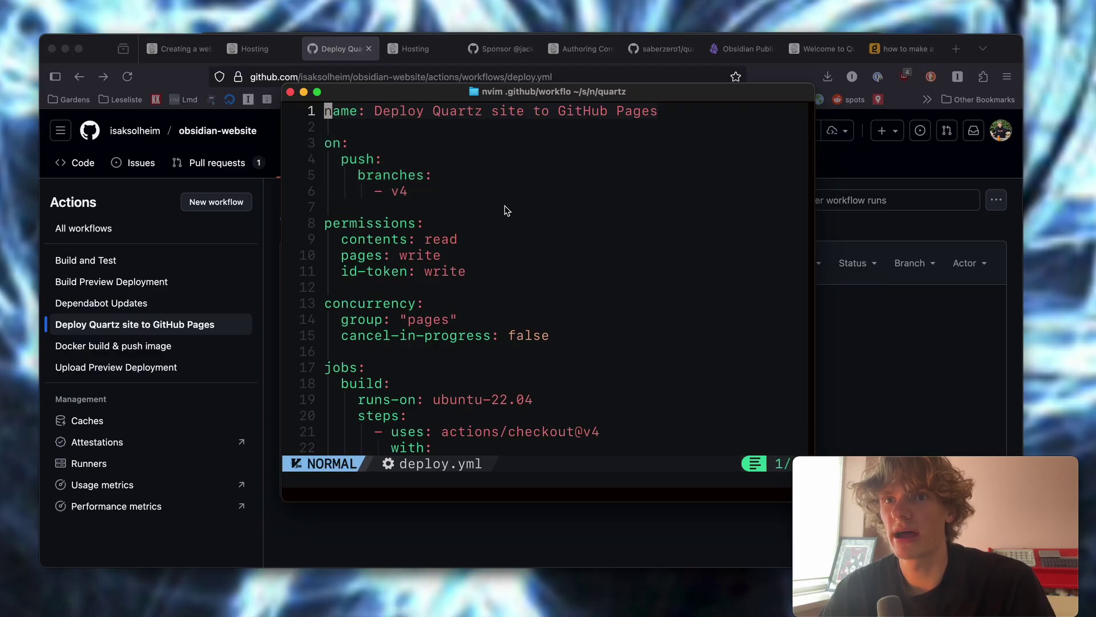
- Switch to the browser, open the obsidian-website repository's main page, and check its branch list for the default branch name
key(super+Tab)
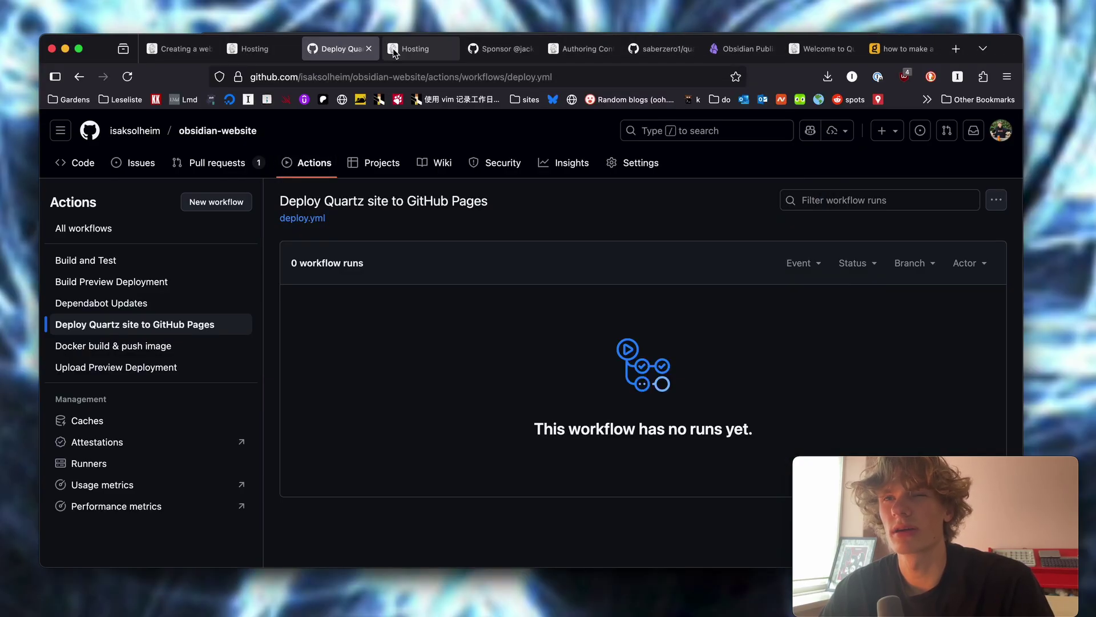
click(230, 134)
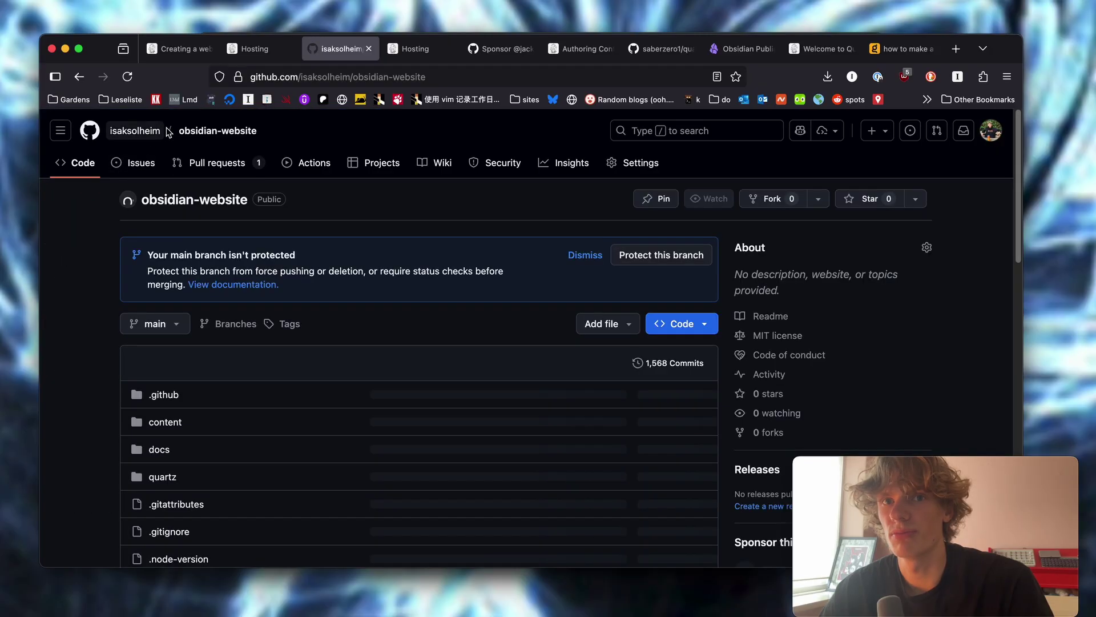
click(167, 325)
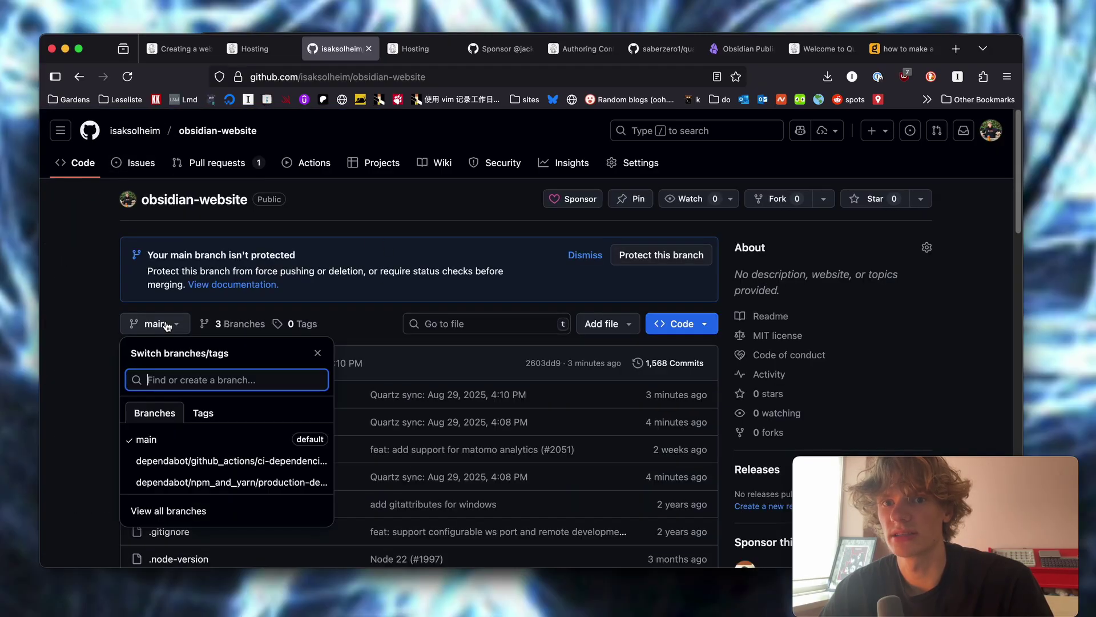
- Back in nvim, change the push branch in deploy.yml from v4 to main, then save the file and quit
key(super+Tab)
click(404, 195)
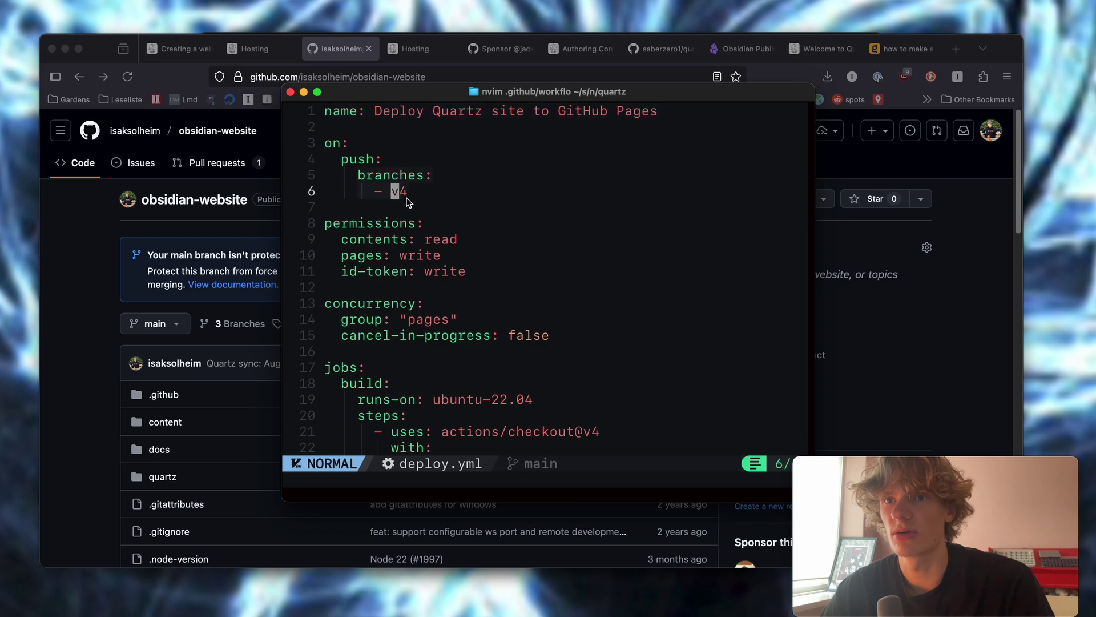
text(ciw,maionm)
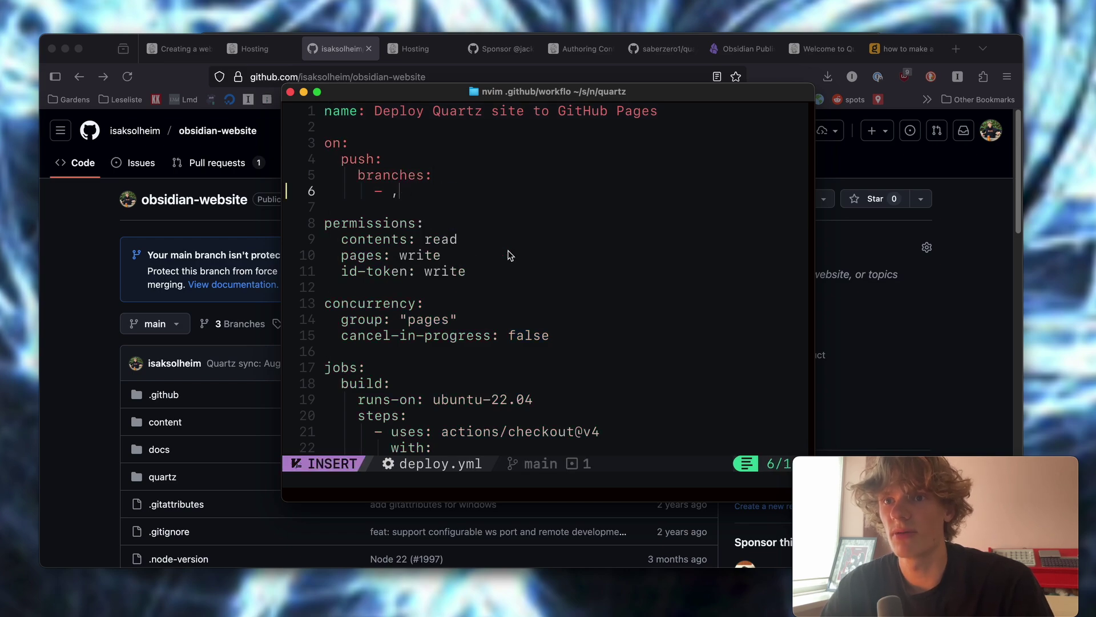
key(BackSpace)
text(main)
key(Escape)
text(:wq)
key(Return)
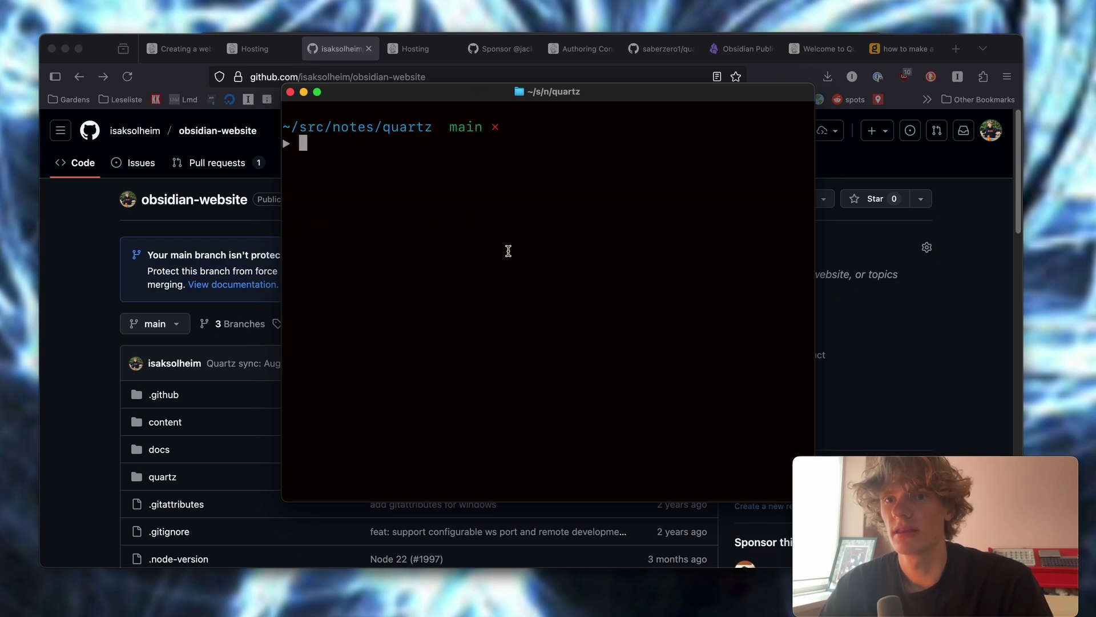
- Commit the workflow change with npx quartz sync and push it with git push -u origin main
text(npx quartz sync)
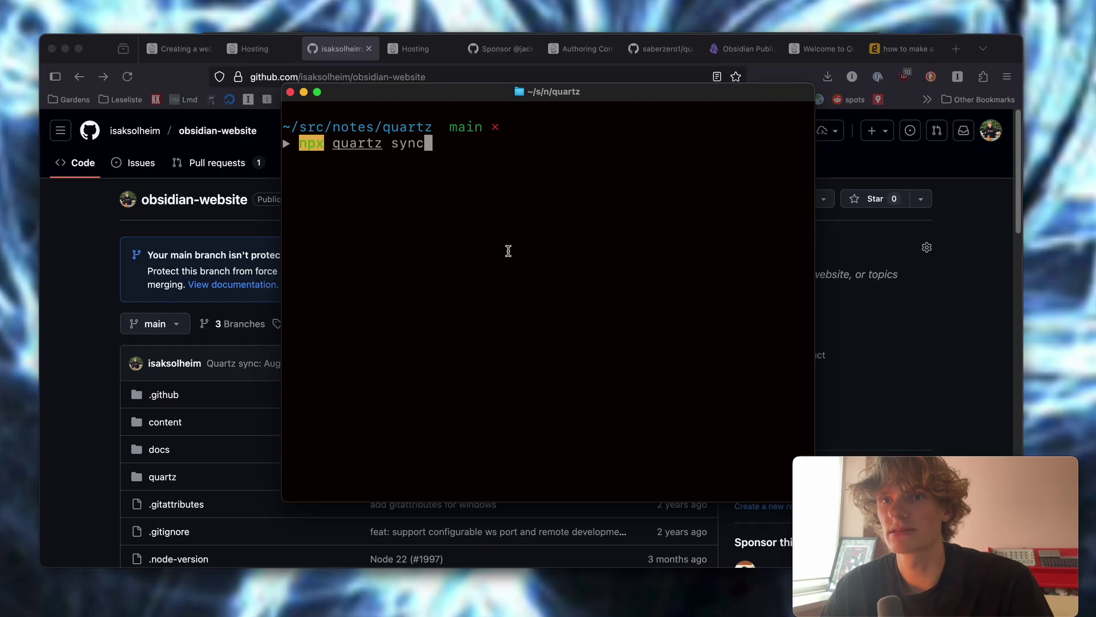
key(Return)
text(g)
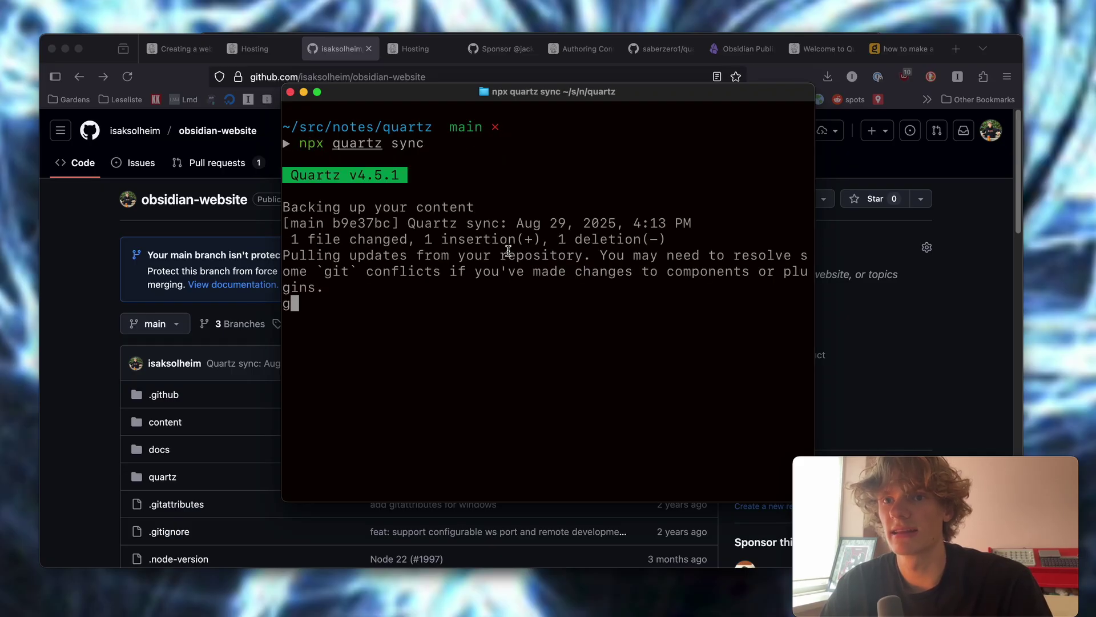
text(it push -u orig)
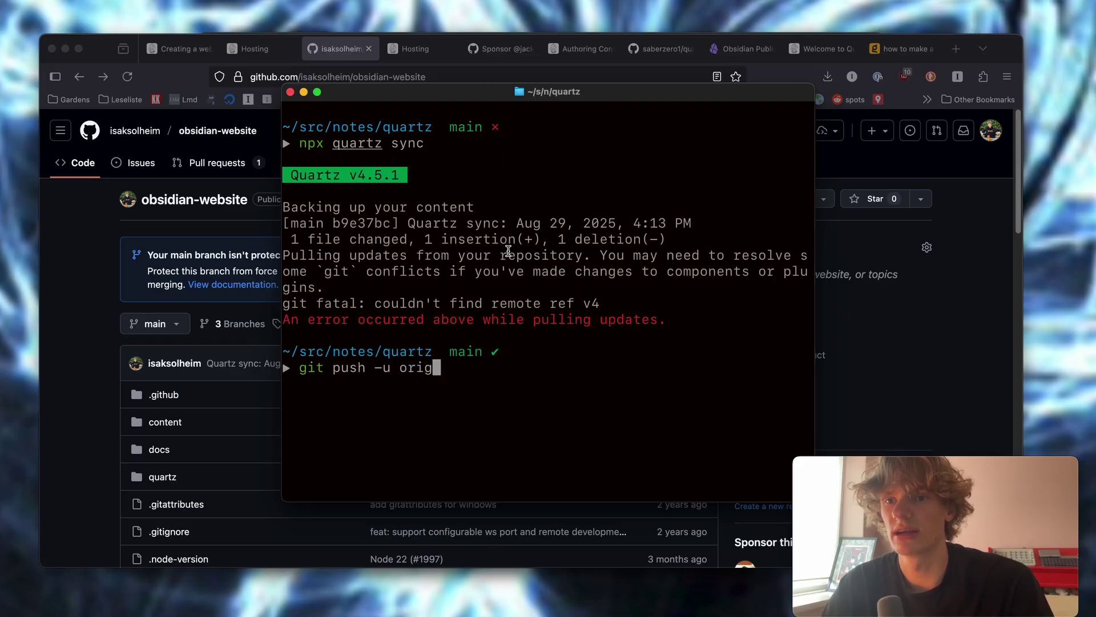
text(in mian)
key(Return)
key(Up)
key(BackSpace)
key(BackSpace)
key(BackSpace)
text(ain)
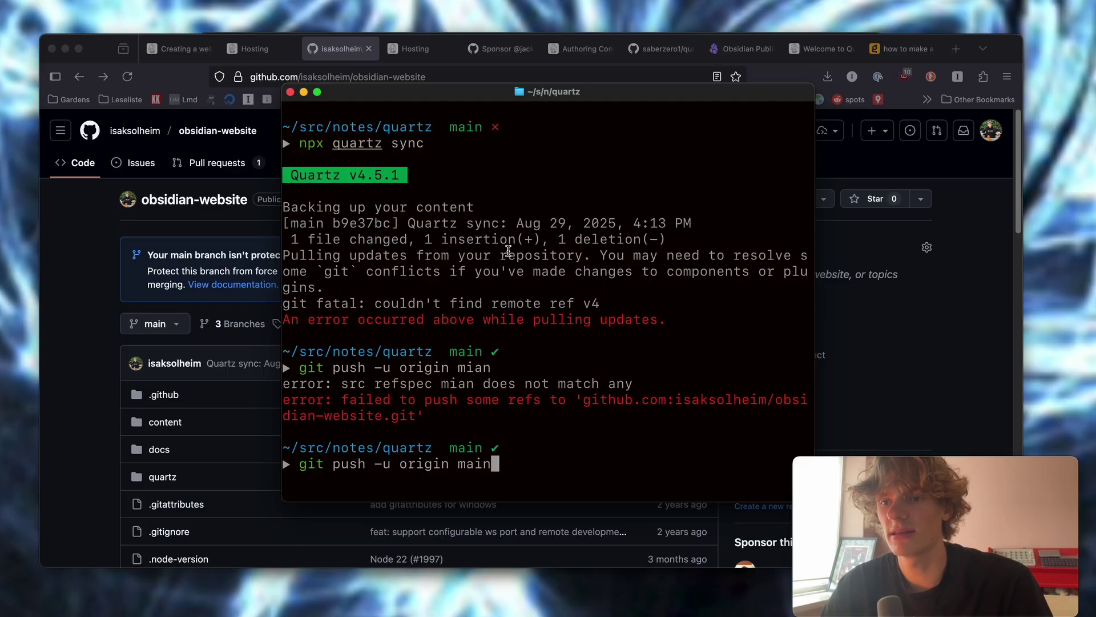
key(Return)
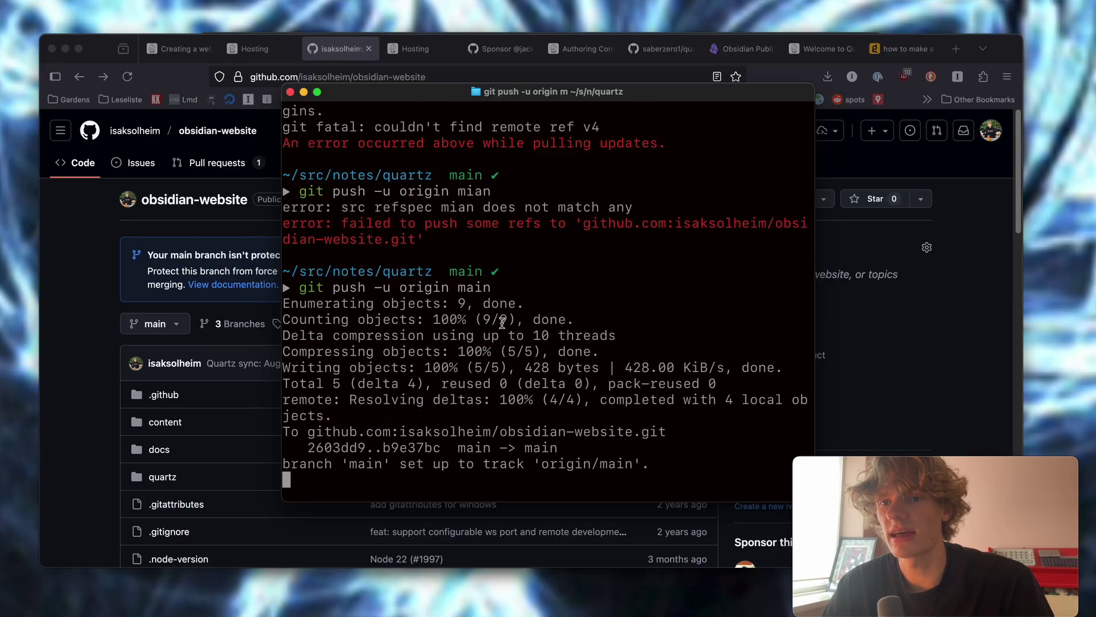
- Switch to the browser, reload the repository page, and open the details of the Deploy Quartz site to GitHub Pages check to follow its jobs
click(195, 255)
key(super+r)
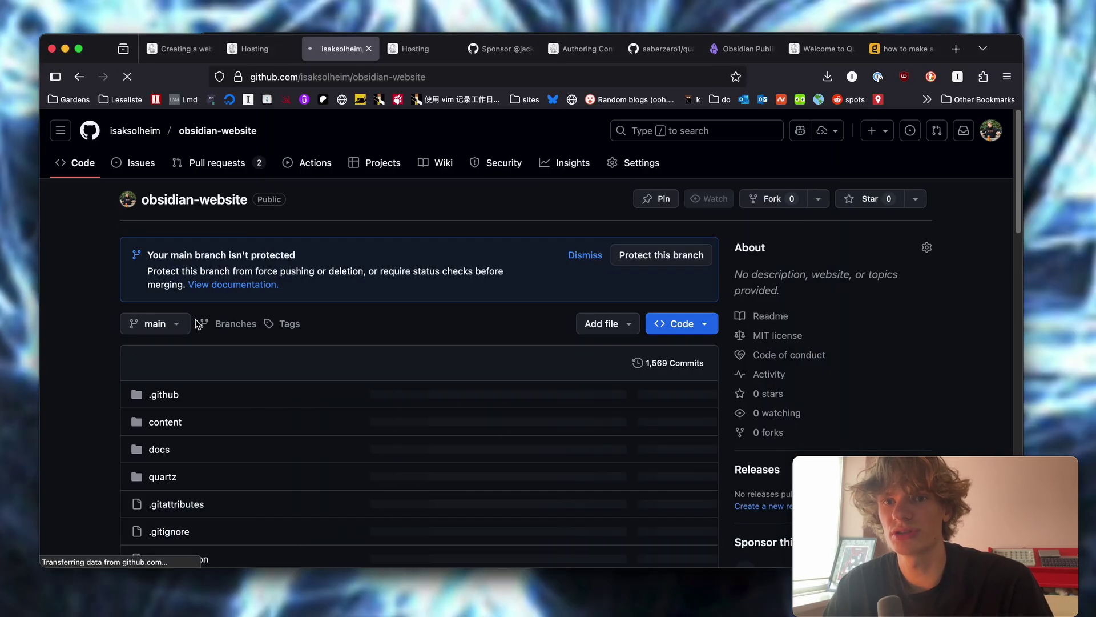
click(378, 365)
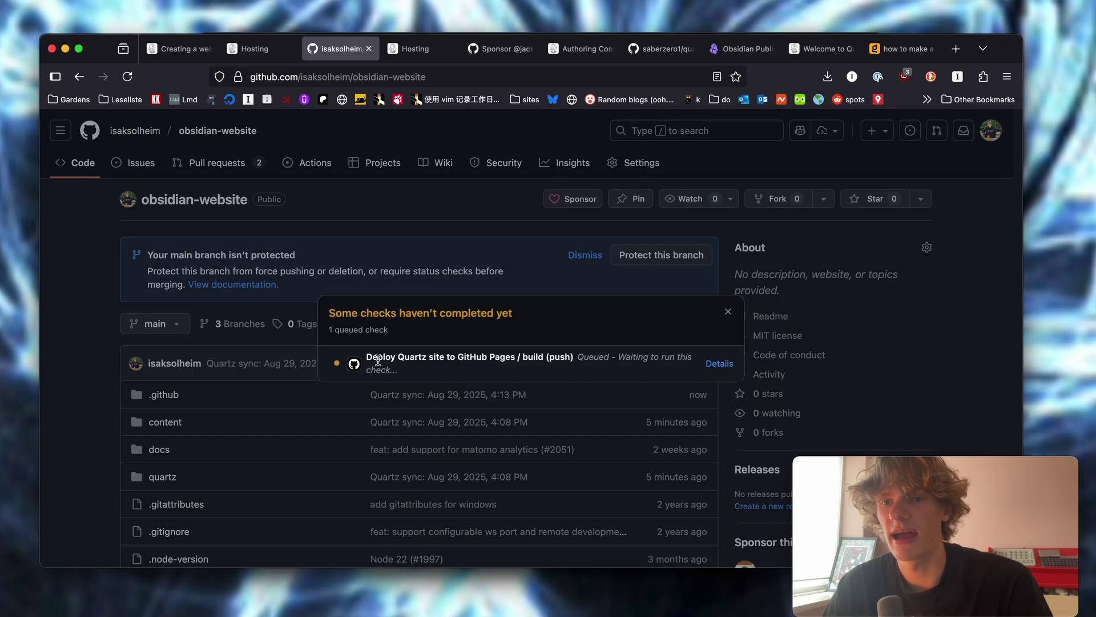
click(716, 361)
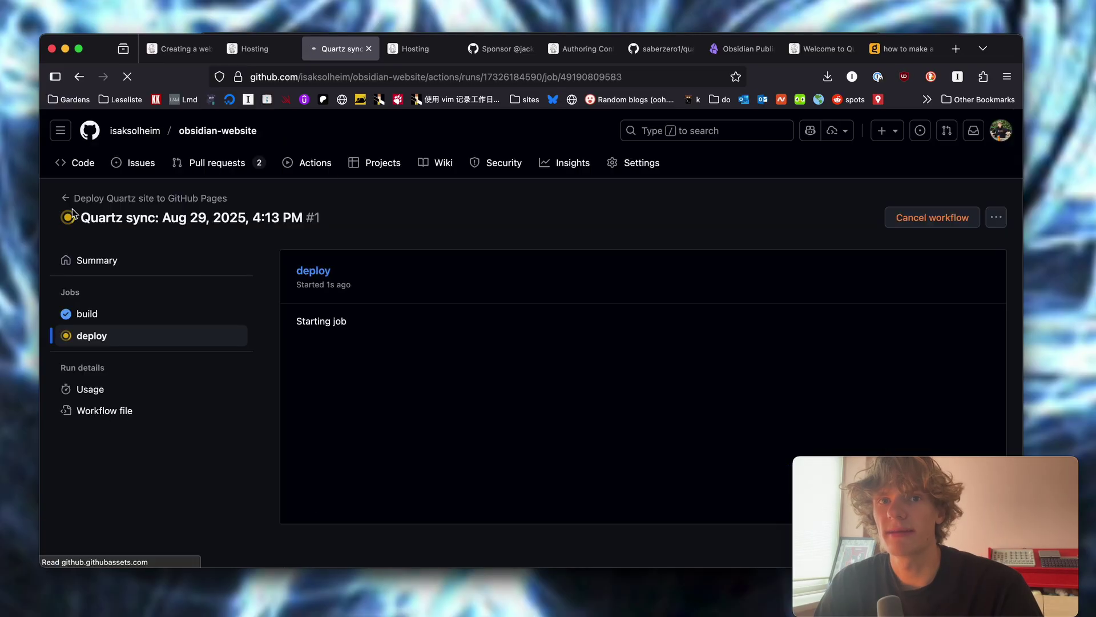
drag(489, 294, 731, 489)
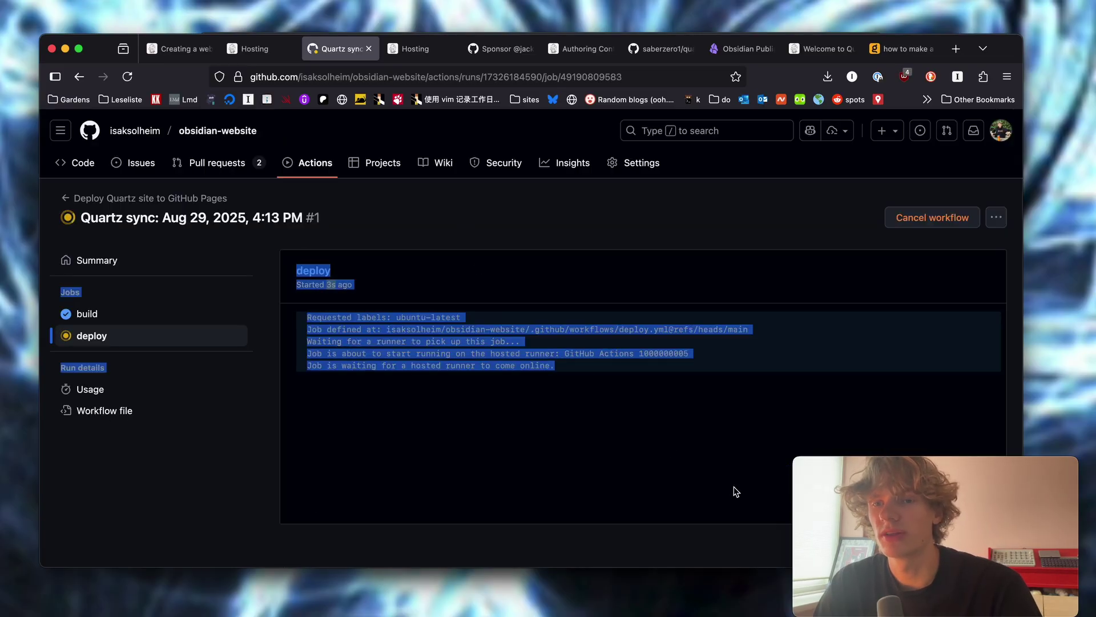
click(548, 436)
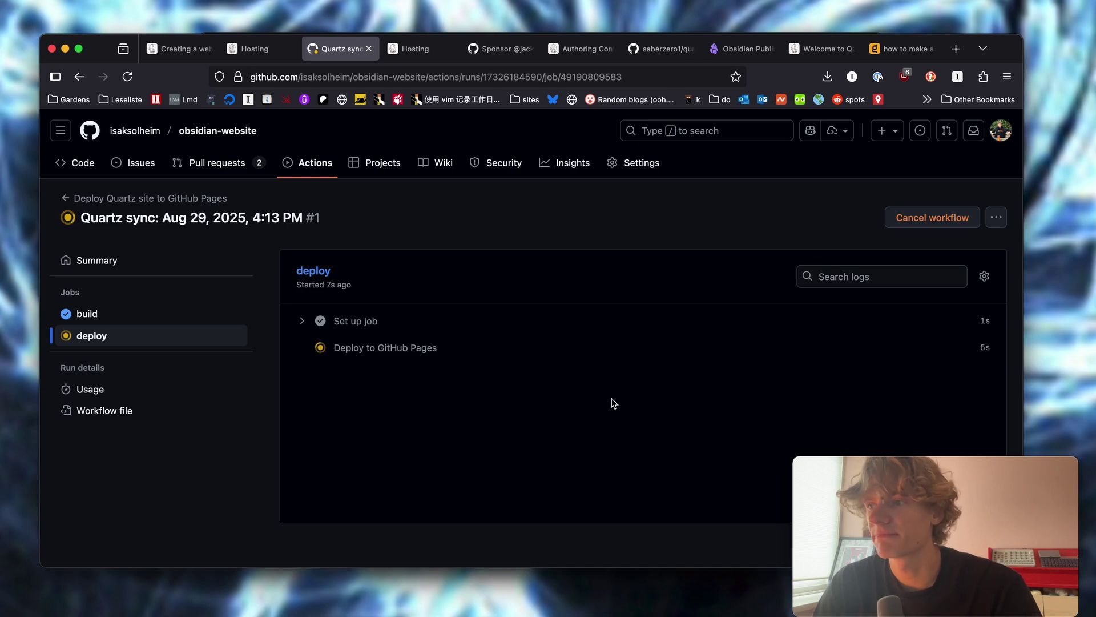
- Return to the repository, open its Pages settings, and visit the live site's address
click(232, 133)
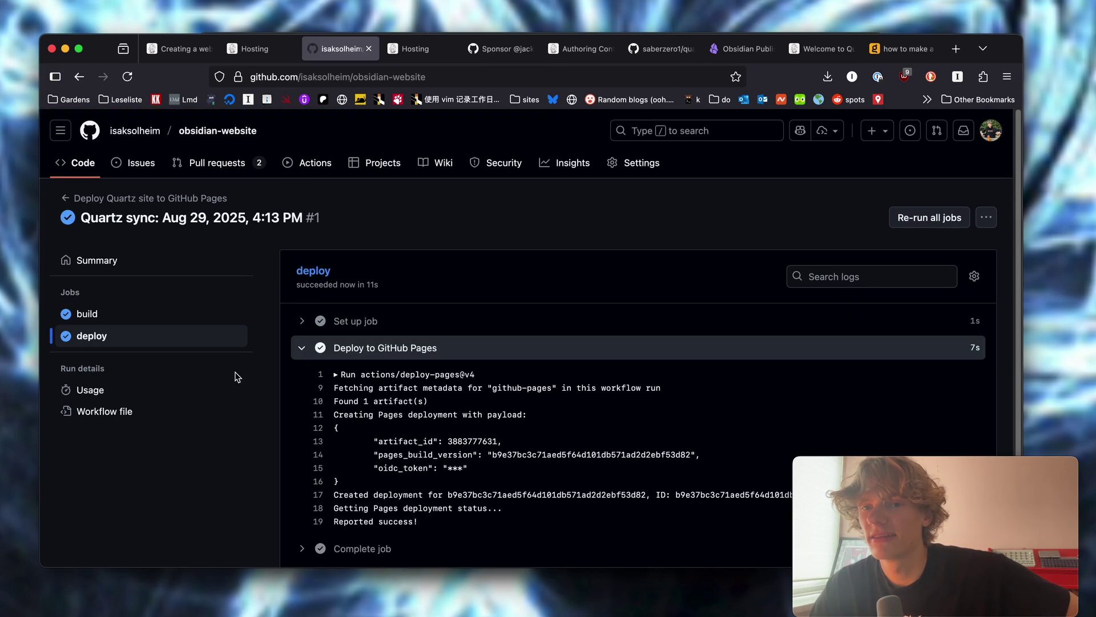
scroll(594, 324, down, 2)
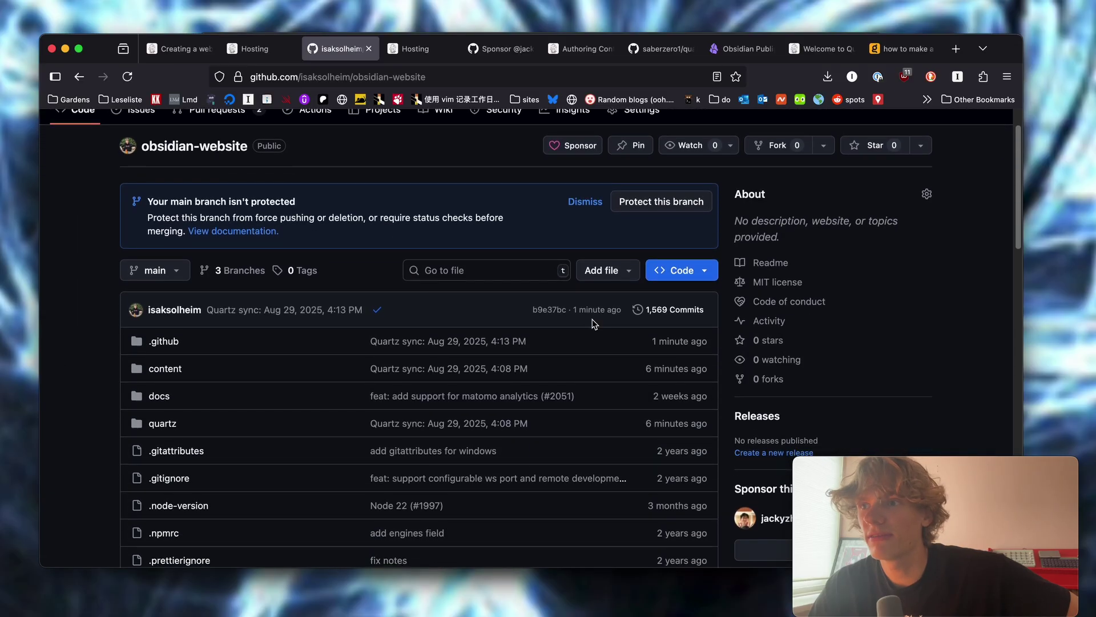
scroll(594, 324, down, 6)
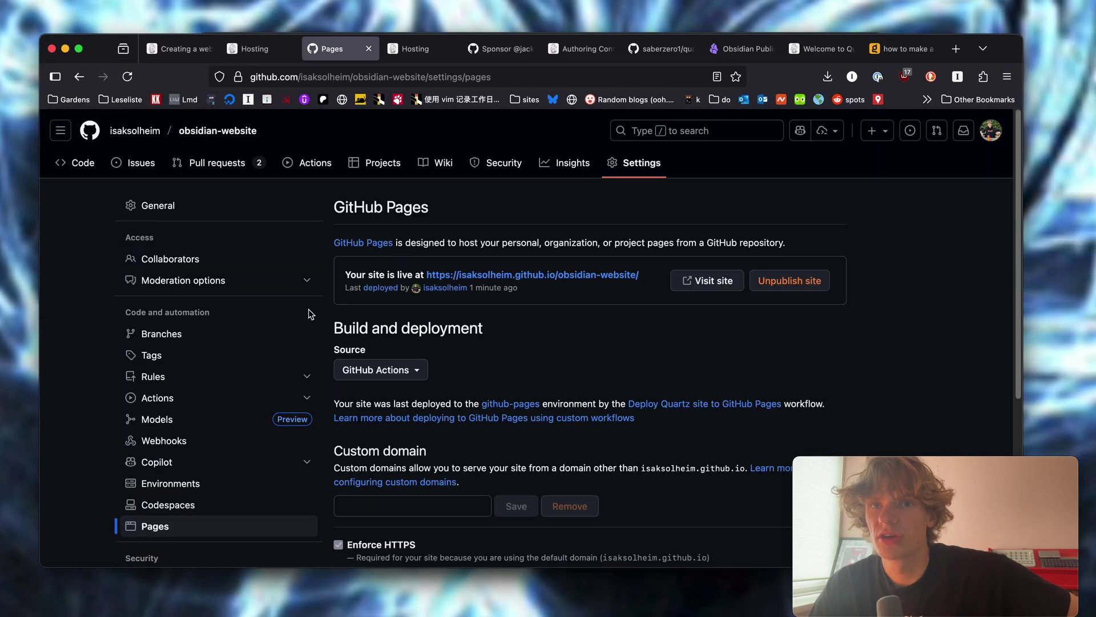
scroll(310, 311, down, 1)
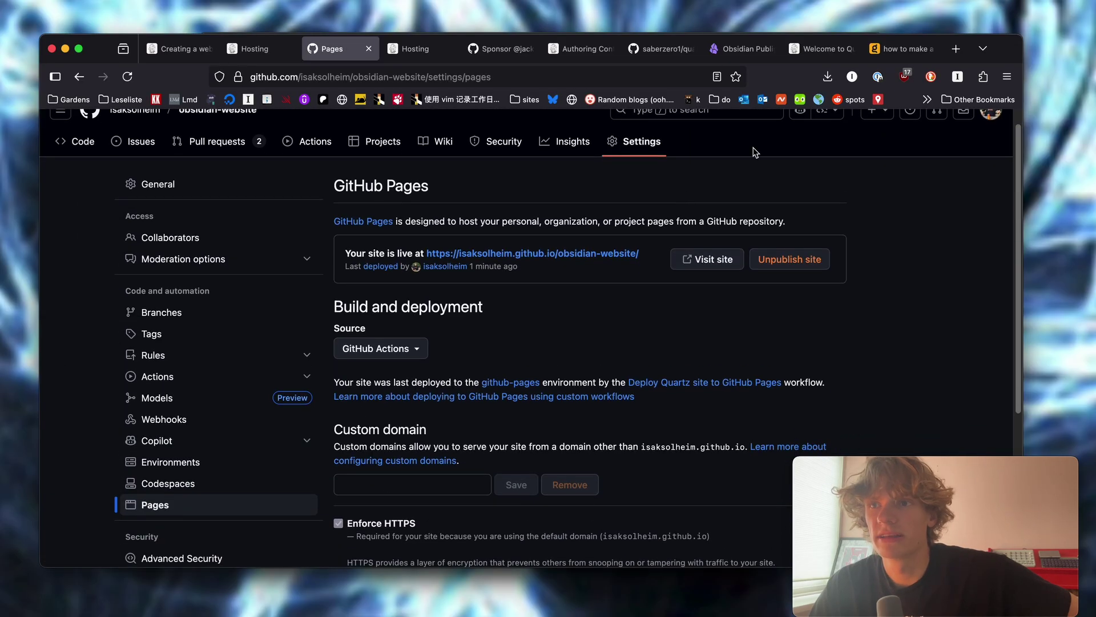
click(523, 253)
- On the published site, open the test note link and return to the home page through the site title
click(296, 297)
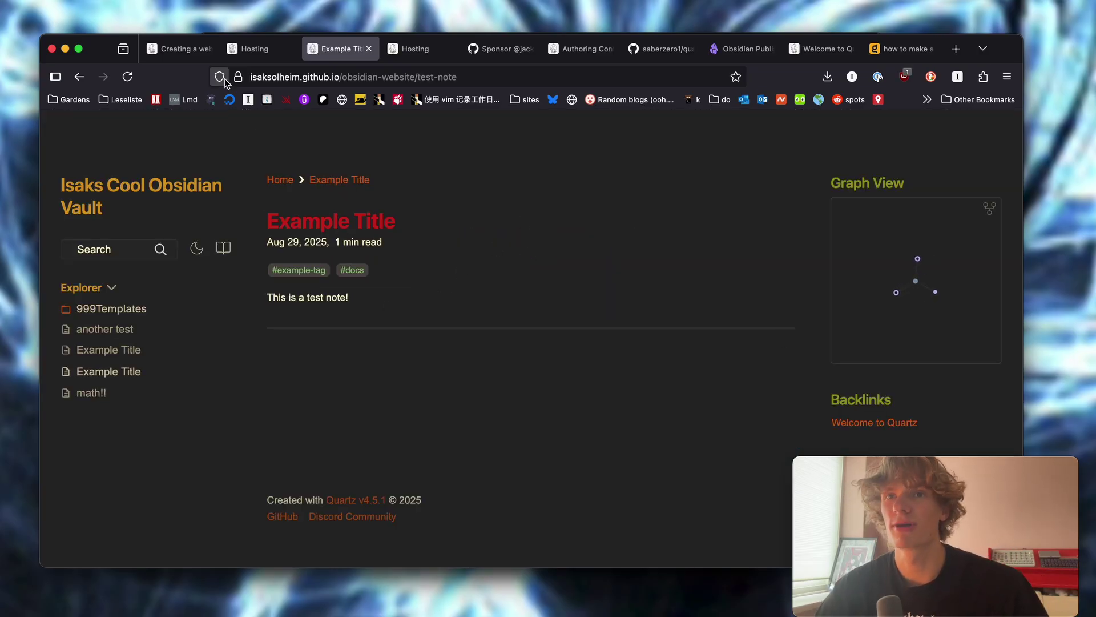
click(153, 184)
key(super+a)
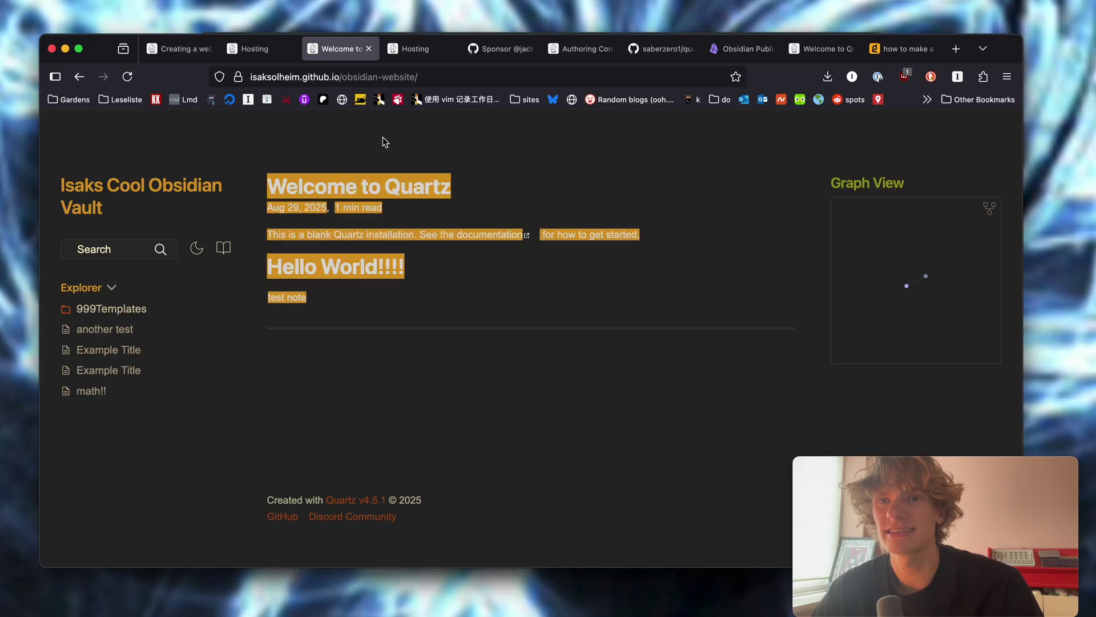
- Switch to Obsidian to view the math!! note, checking the Quartz server running in the terminal along the way
key(super+space)
text(obs)
key(Return)
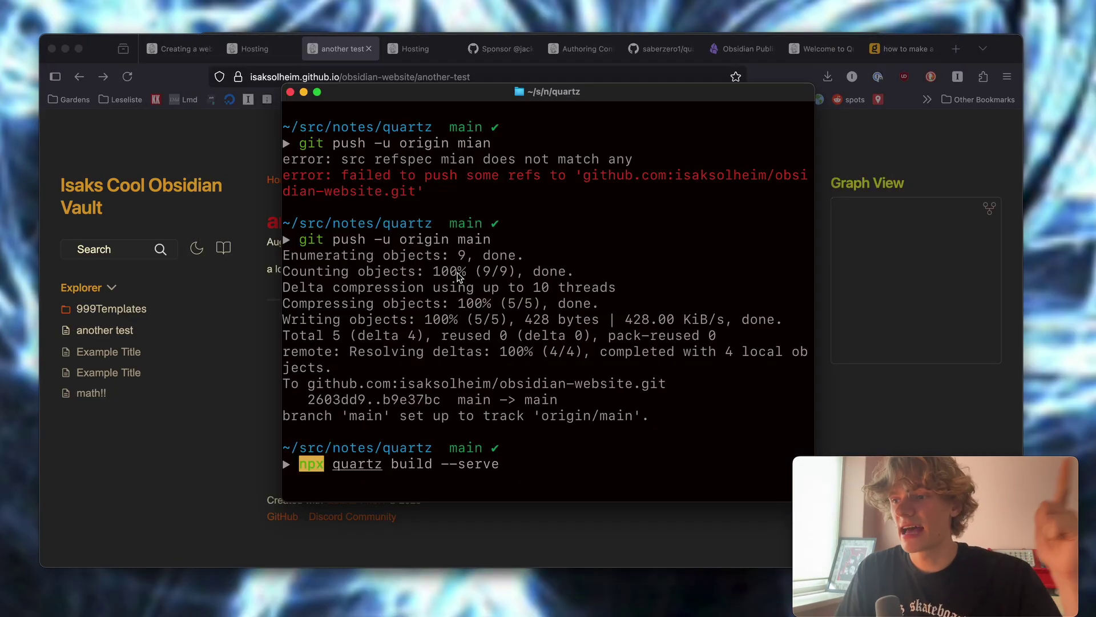
key(Return)
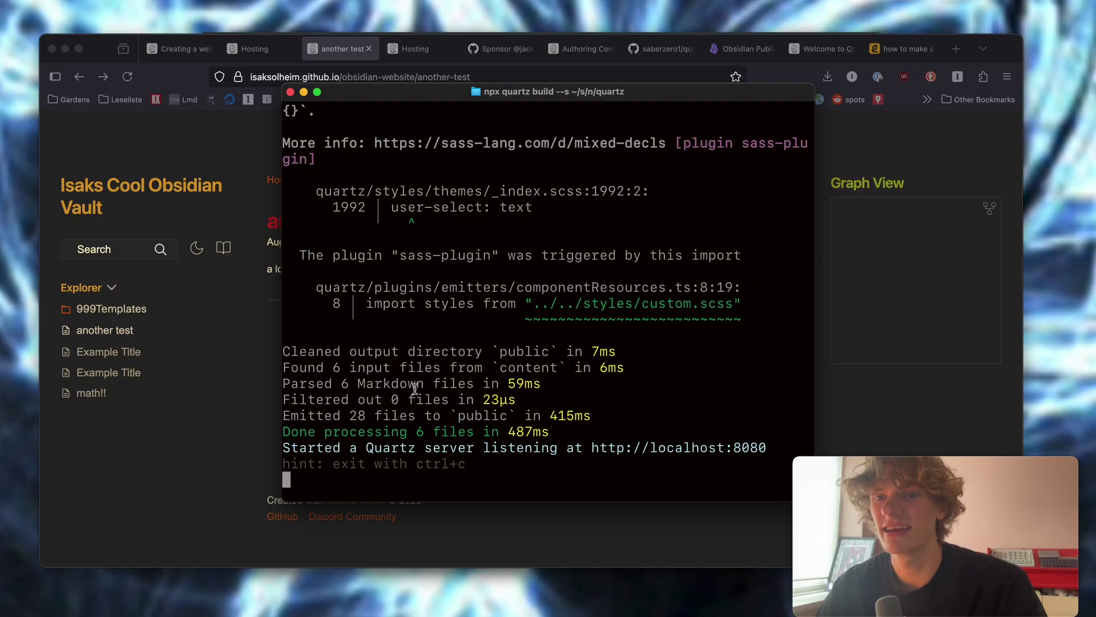
key(super+Tab)
key(super+Tab)
key(super+Tab)
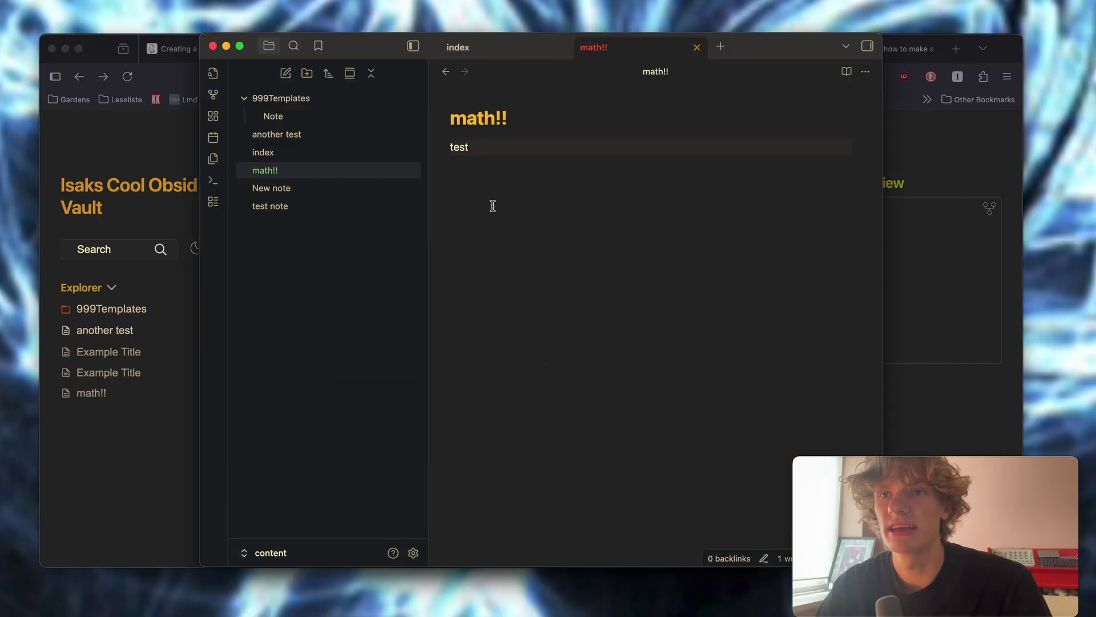
- View the local preview at localhost:8080 in the browser, and open the index note in Obsidian to compare
click(179, 113)
click(172, 48)
key(super+Left)
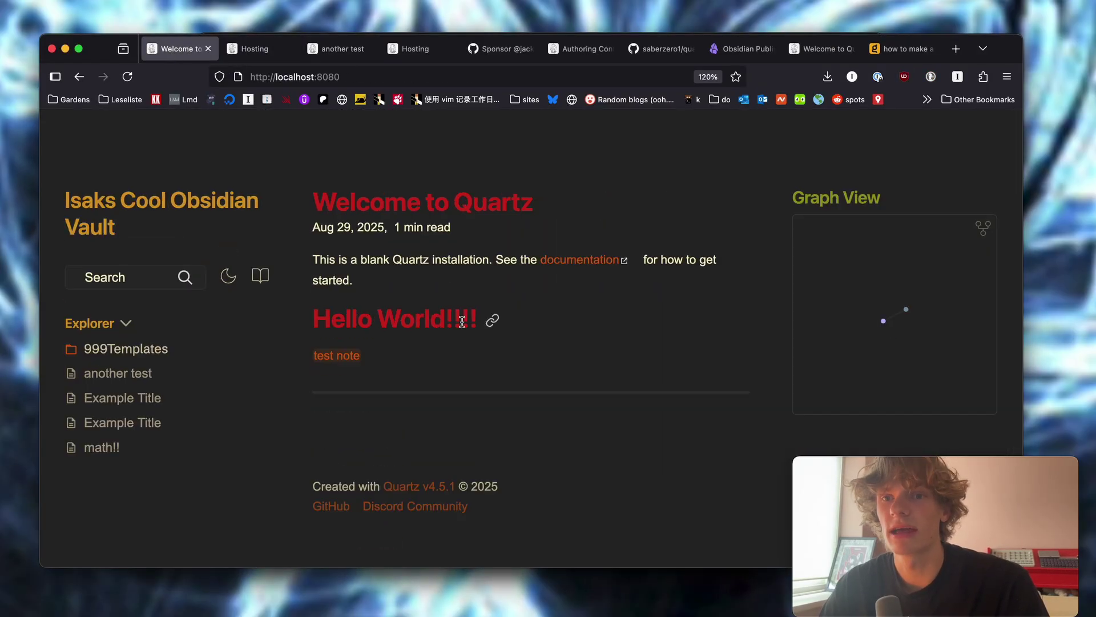
key(super+Tab)
click(313, 137)
click(317, 152)
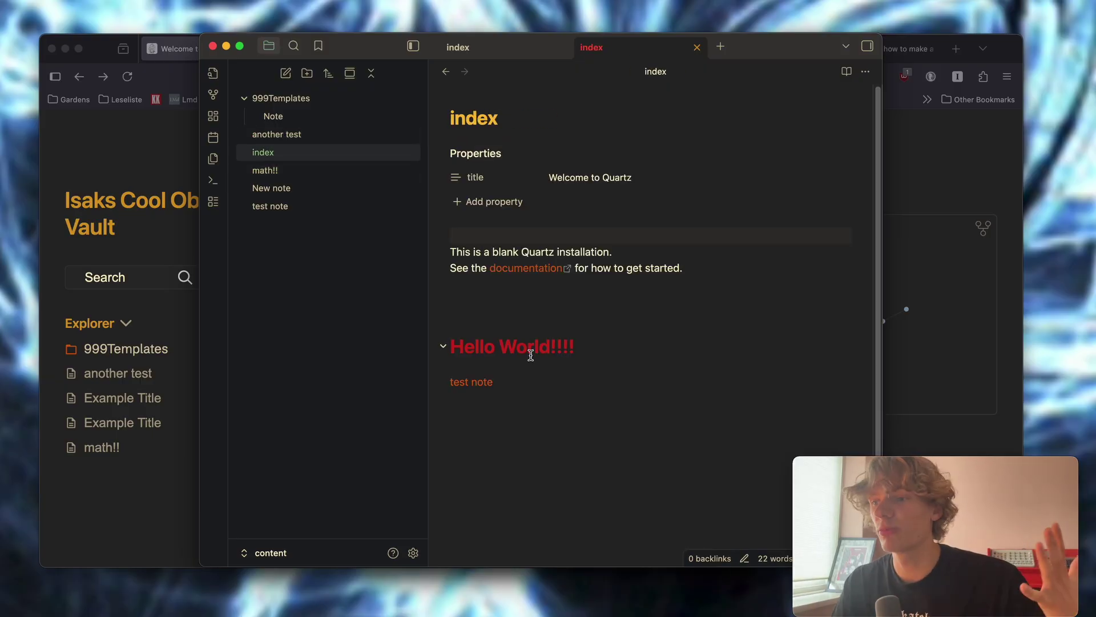
- Switch to the browser, open isak.me/reading in a new tab, and examine the webring section
key(super+Tab)
key(super+t)
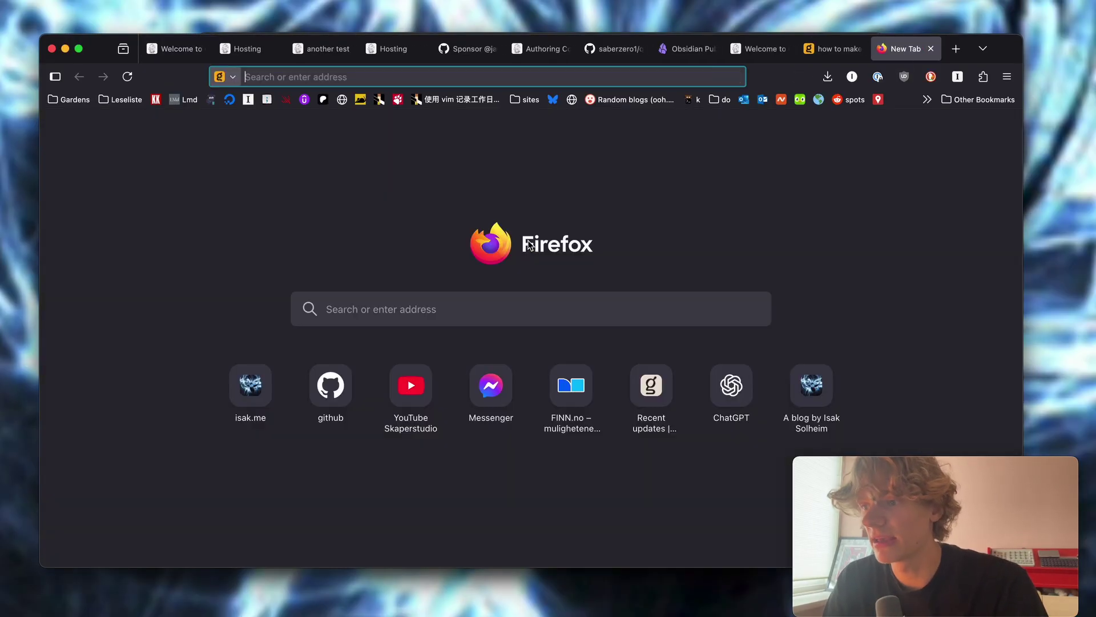
text(isak.me/read)
key(Return)
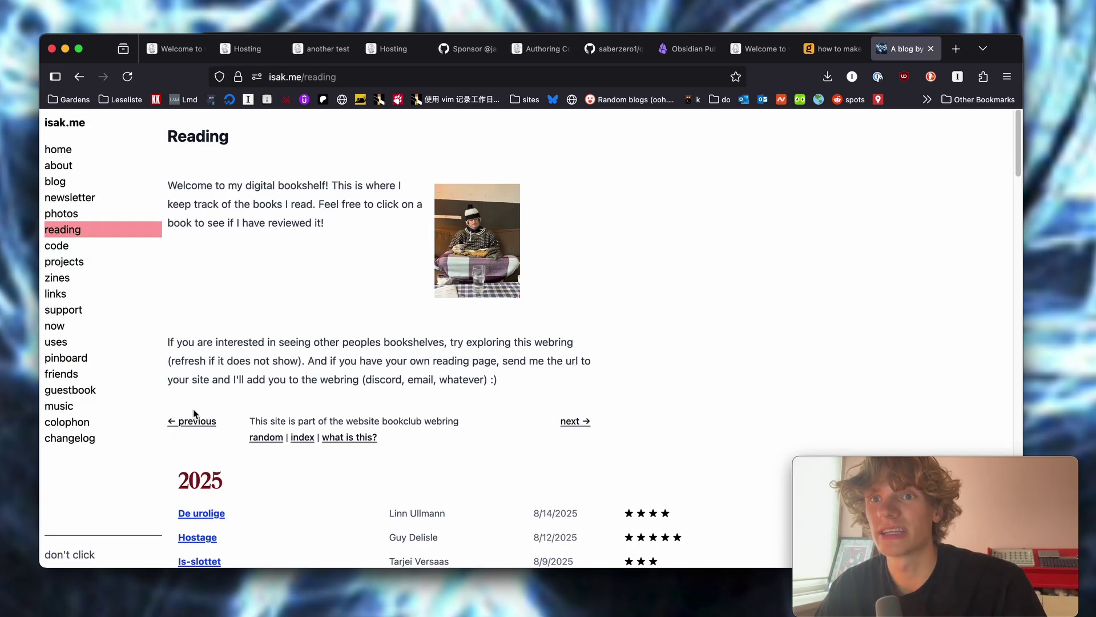
drag(173, 357, 673, 404)
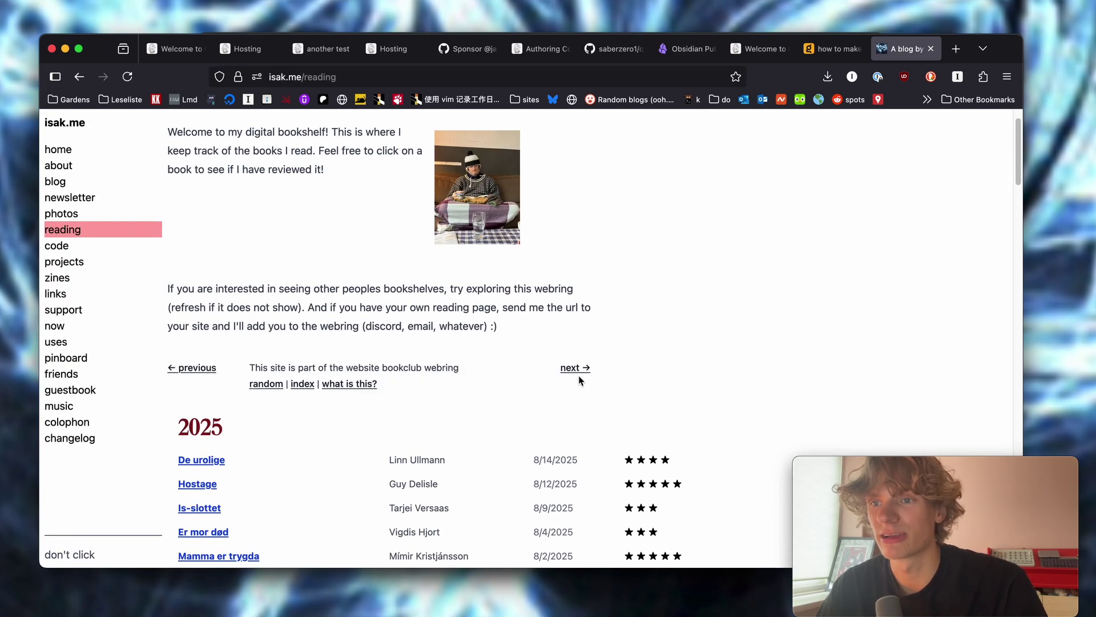
- Visit the next and previous sites in the website bookclub webring, and go back to the reading page
click(578, 370)
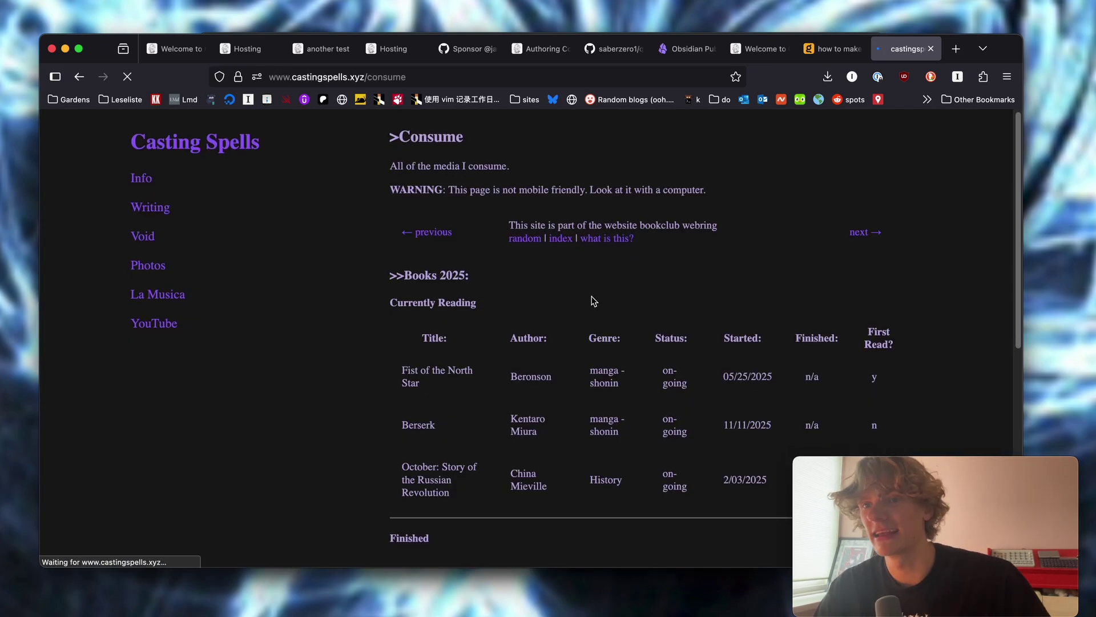
click(446, 233)
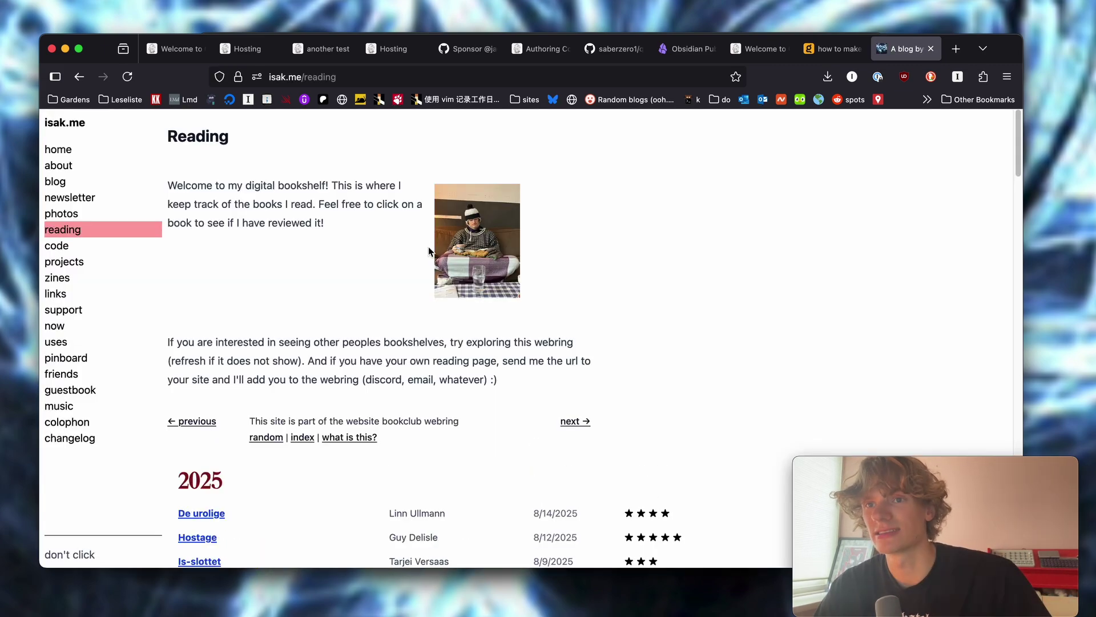
click(187, 422)
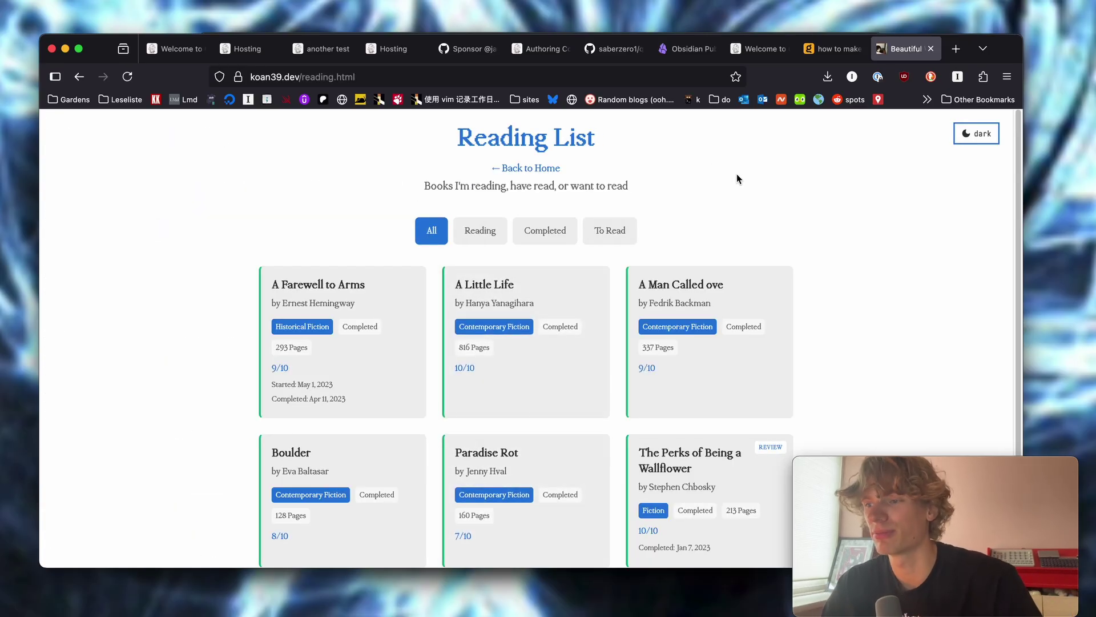
key(super+Left)
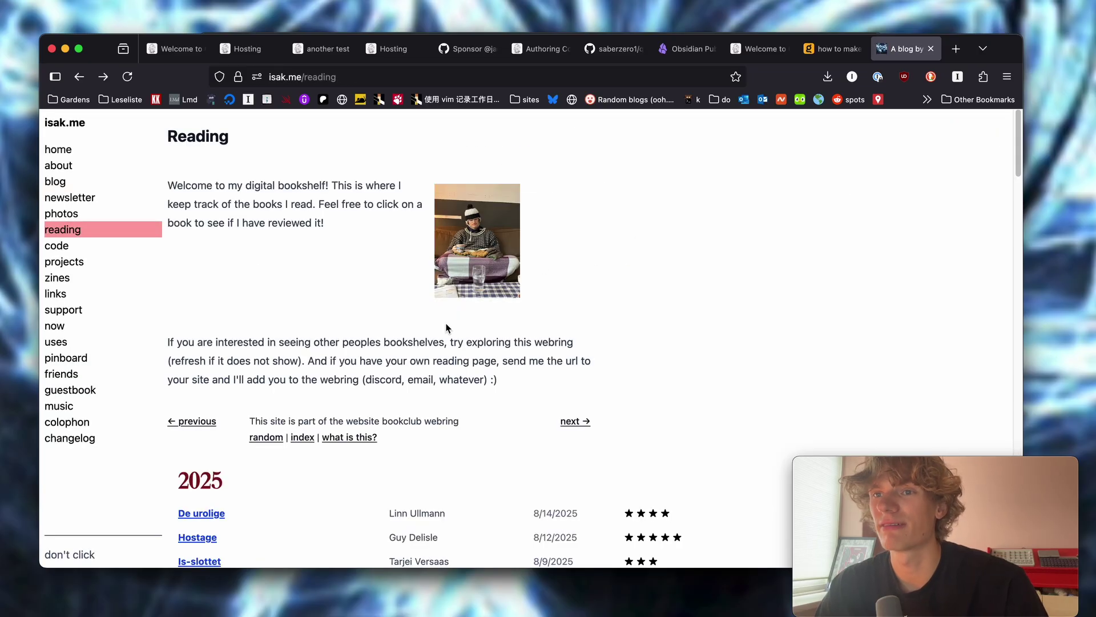
- Open the website bookclub page at isak.me/webring and examine its embed code for joining the webring
click(303, 439)
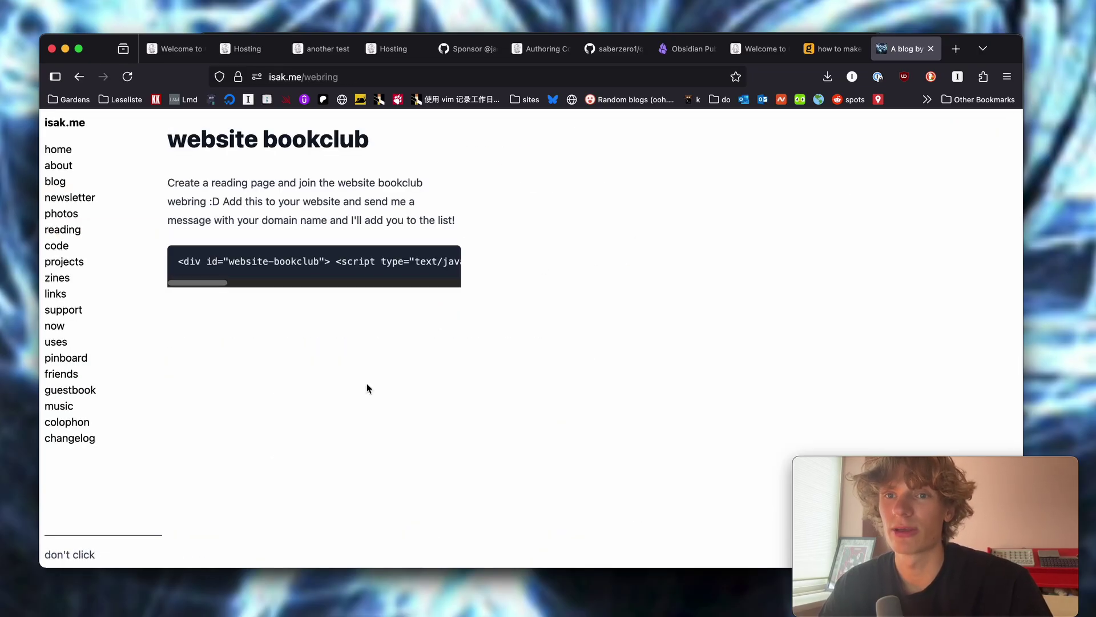
triple_click(270, 256)
mouse_move(222, 282)
mouse_down()
mouse_move(464, 296)
mouse_move(223, 291)
mouse_up()
click(477, 386)
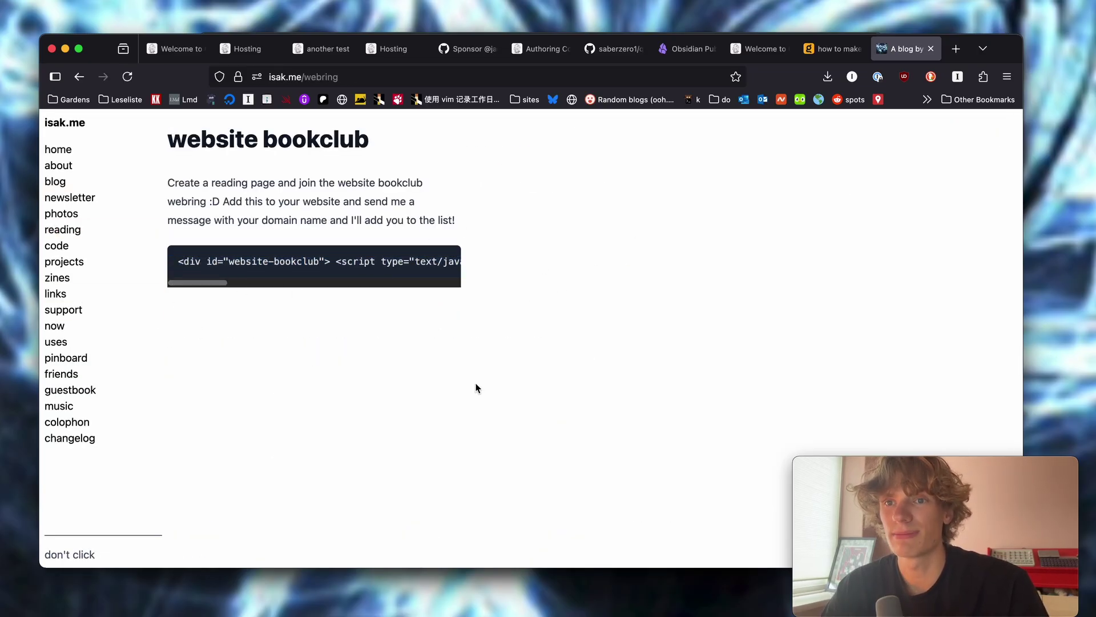
- Switch to Obsidian, create a note named "reading", and write "books i have read:" followed by the bullet "book 1"
key(super+Tab)
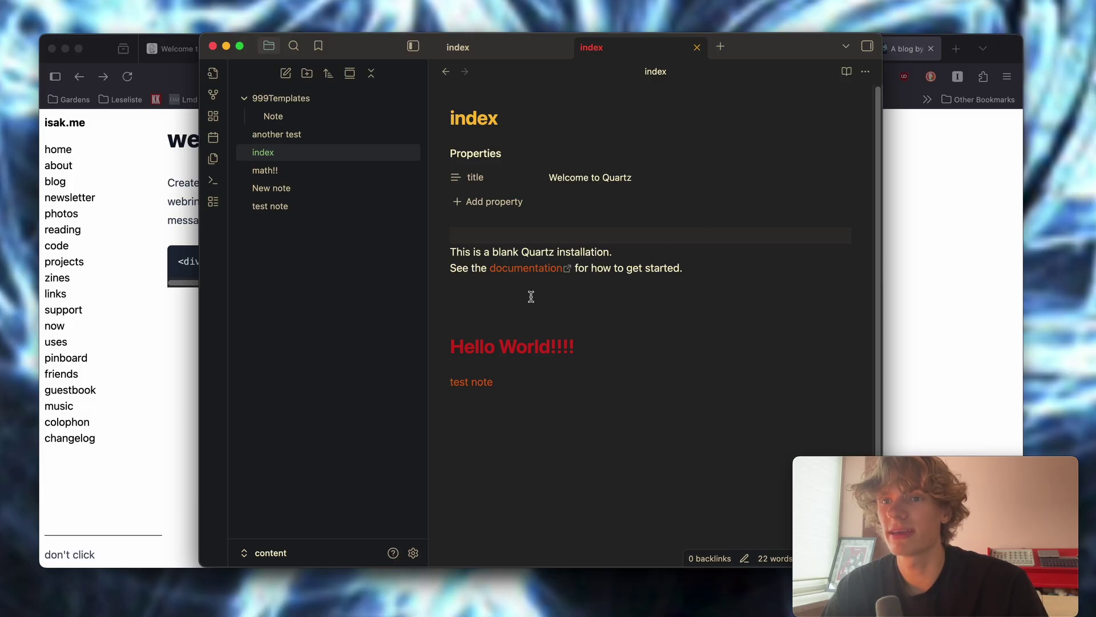
key(super+o)
text(reading)
key(Return)
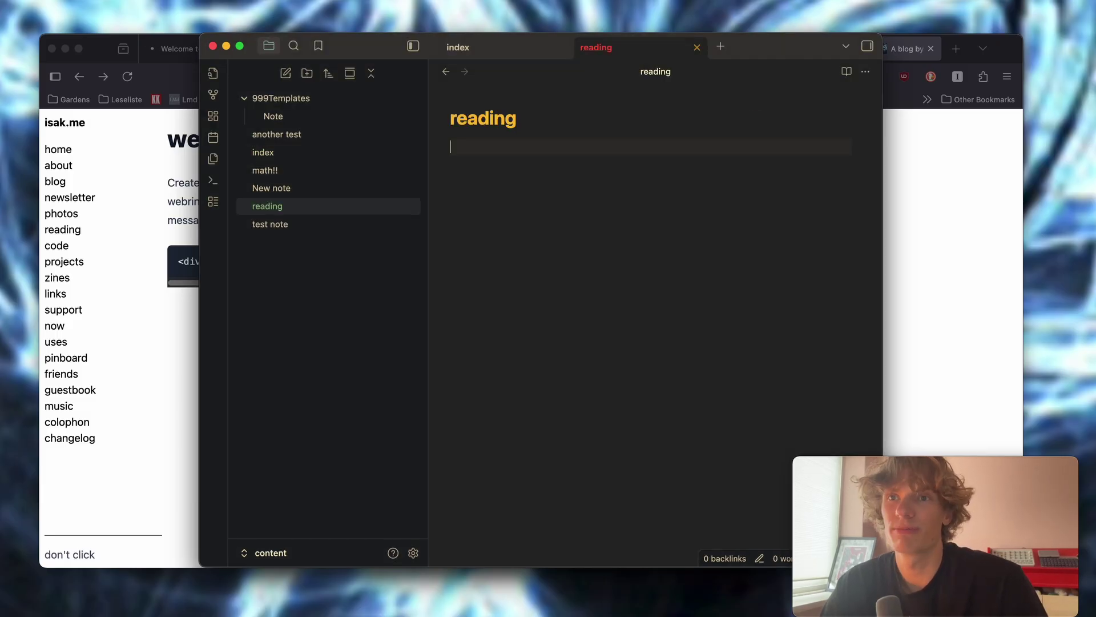
text(books i have read:)
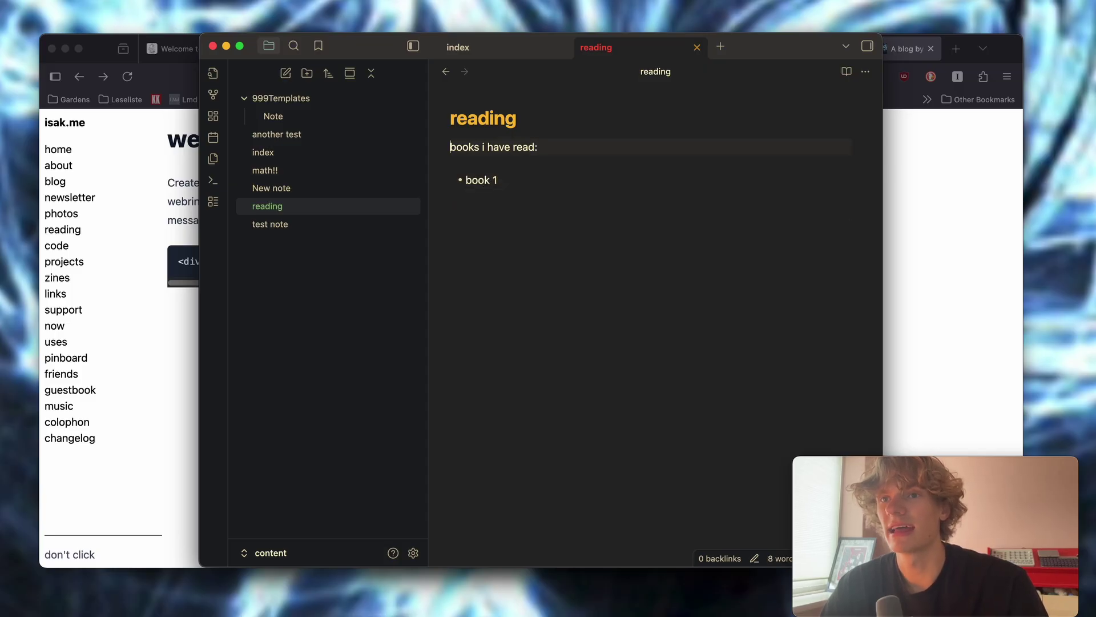
- Paste the website-bookclub webring embed code above the book list in the reading note, and remove its code fences
key(Return)
key(Up)
text(``` <div id="website-bookclub"> <script type="text/javascript" src="https://isak.me/onionring/onionring-variables.js" /> <script type="text/javascript" src="https://isak.me/onionring/onionring-widget.js" /> </div> ```)
key(BackSpace)
key(BackSpace)
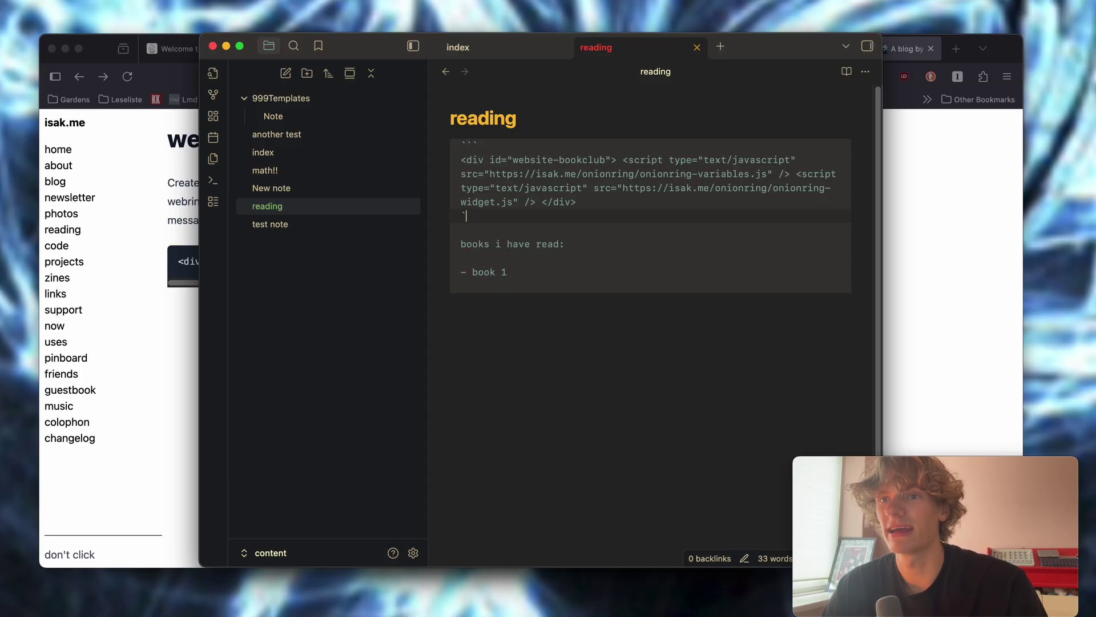
key(BackSpace)
key(BackSpace)
key(BackSpace)
key(BackSpace)
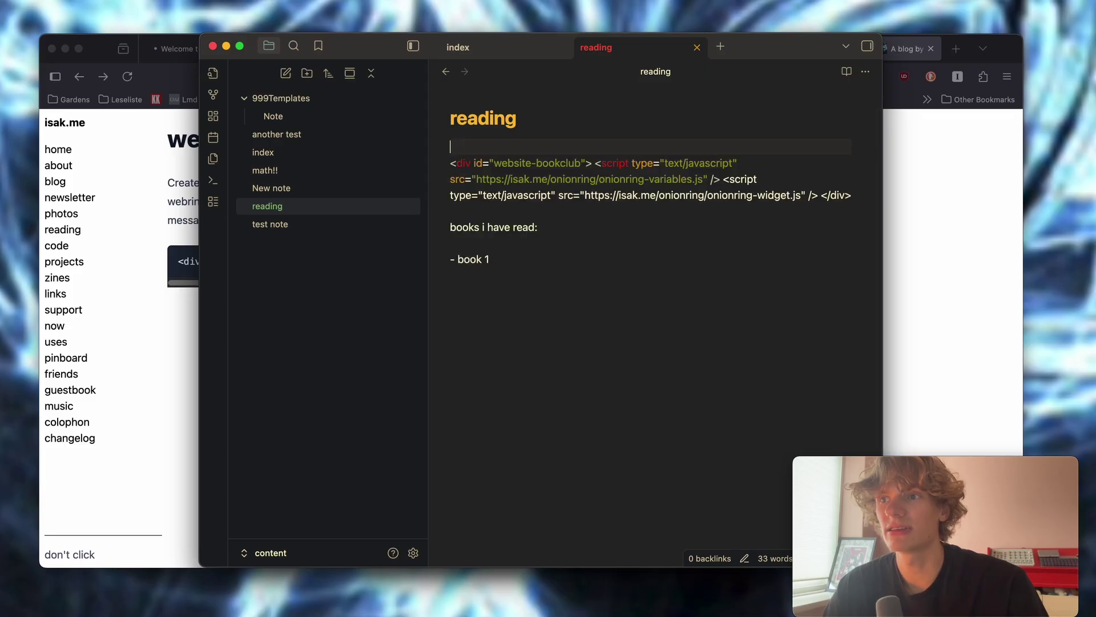
- Put the webring tags on separate lines, replace both self-closing script endings with </script>, and reload the reading page in the local preview
click(754, 181)
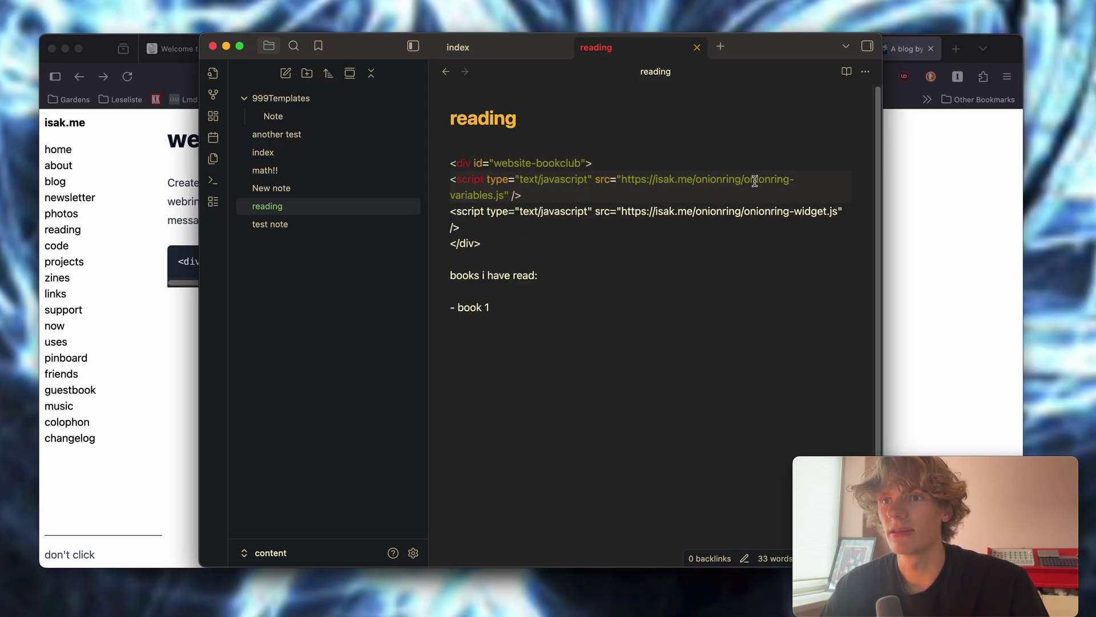
key(Left)
key(BackSpace)
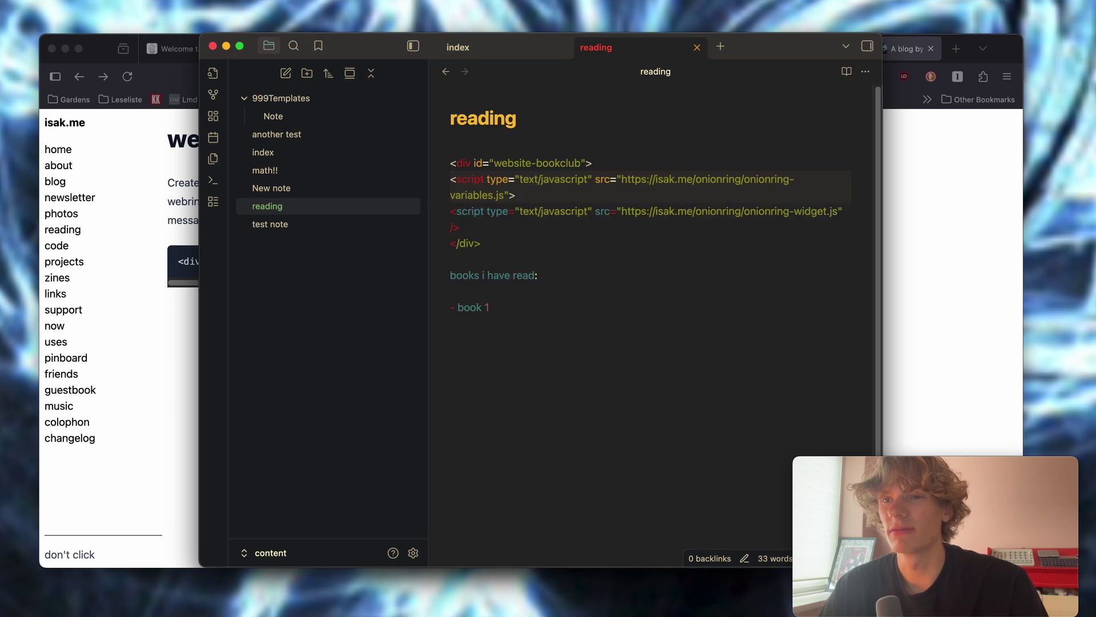
text(</script>)
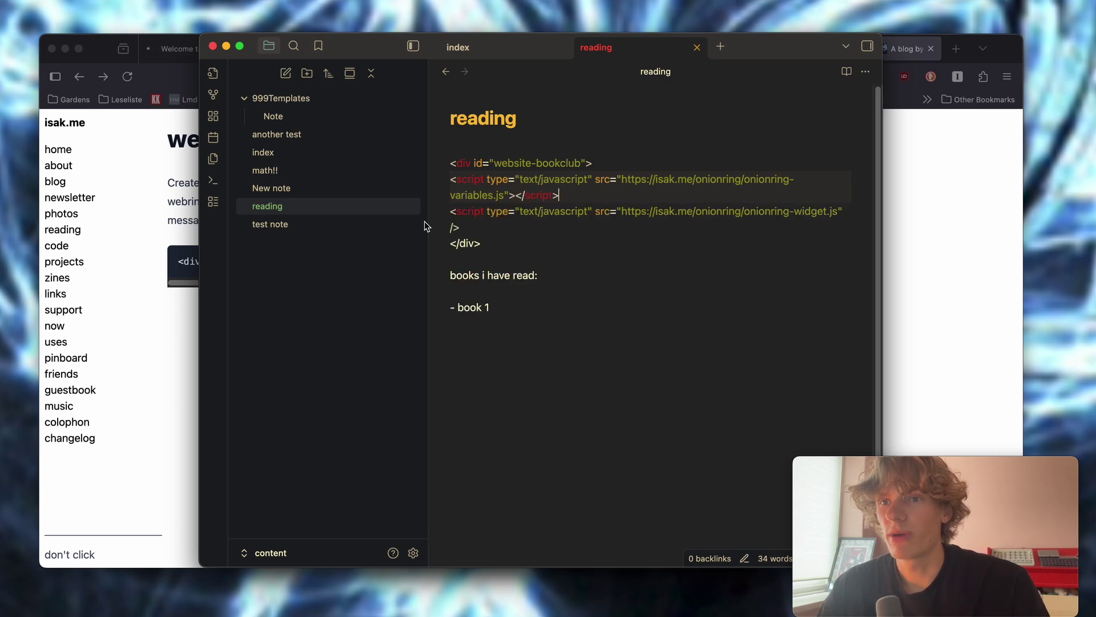
key(BackSpace)
key(BackSpace)
text(></script>)
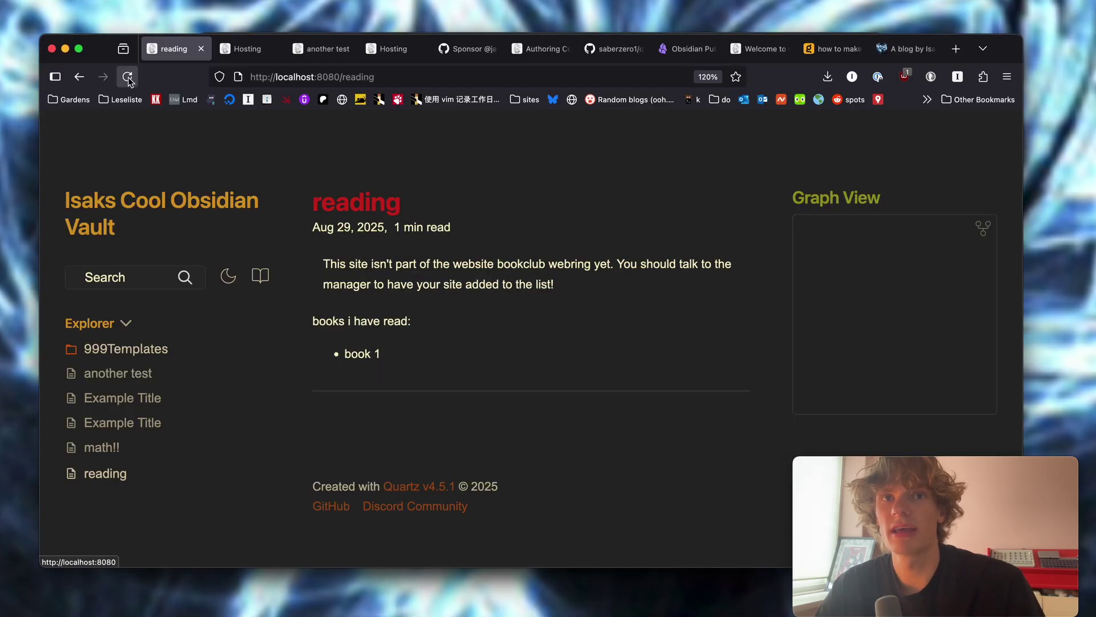
click(128, 76)
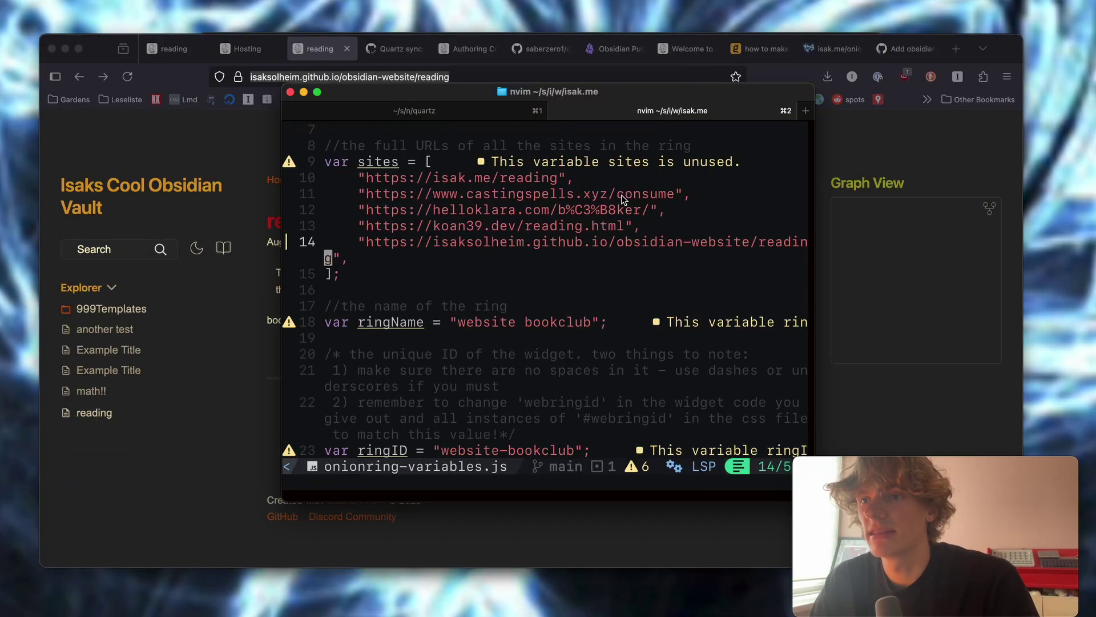
- Save the site's reading URL in onionring-variables.js, commit it as 'Add obsidian site to webring', and push to origin main
text(:wq)
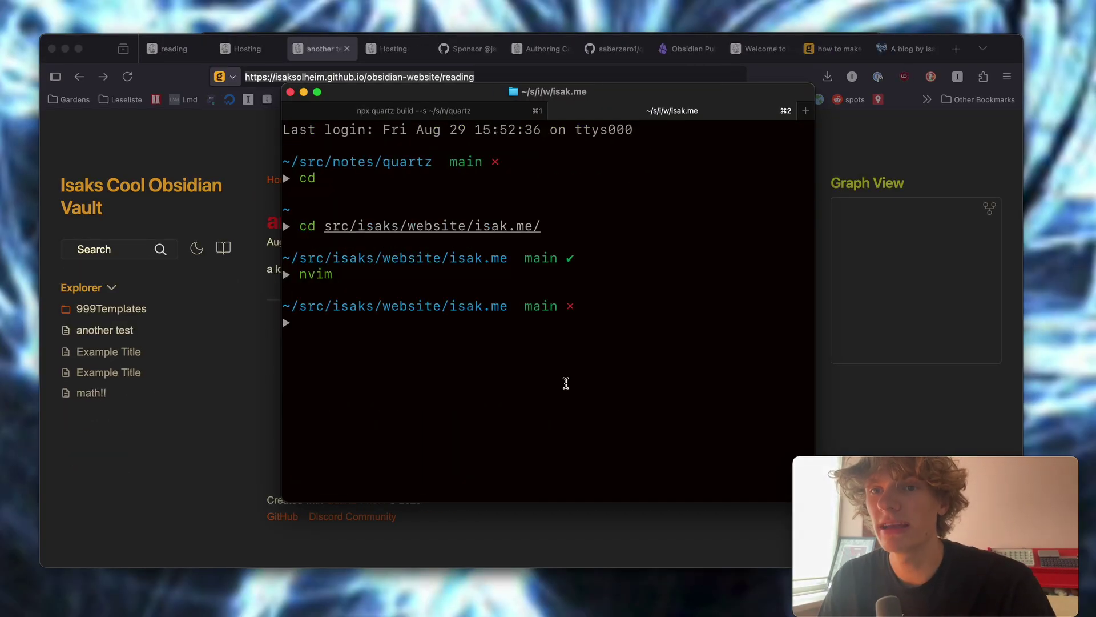
text(d .)
key(Return)
text(git commt)
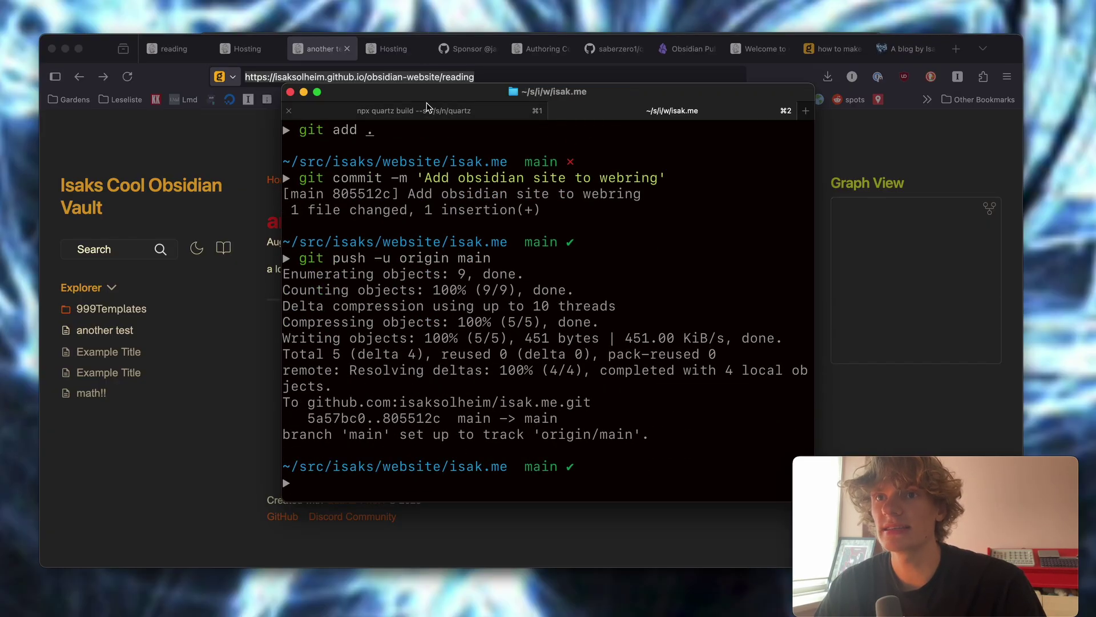
- In the quartz folder, sync the content with npx quartz sync and push it with git push -u origin main
key(super+1)
key(ctrl+c)
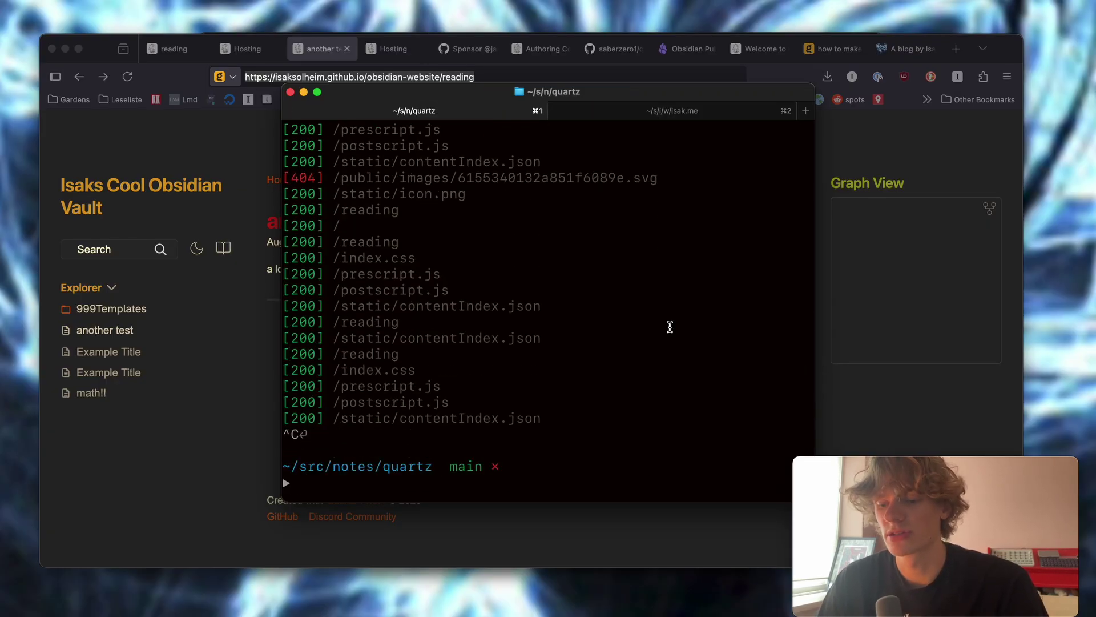
key(Up)
key(Up)
key(Up)
key(Up)
key(Up)
key(Up)
key(Down)
key(Down)
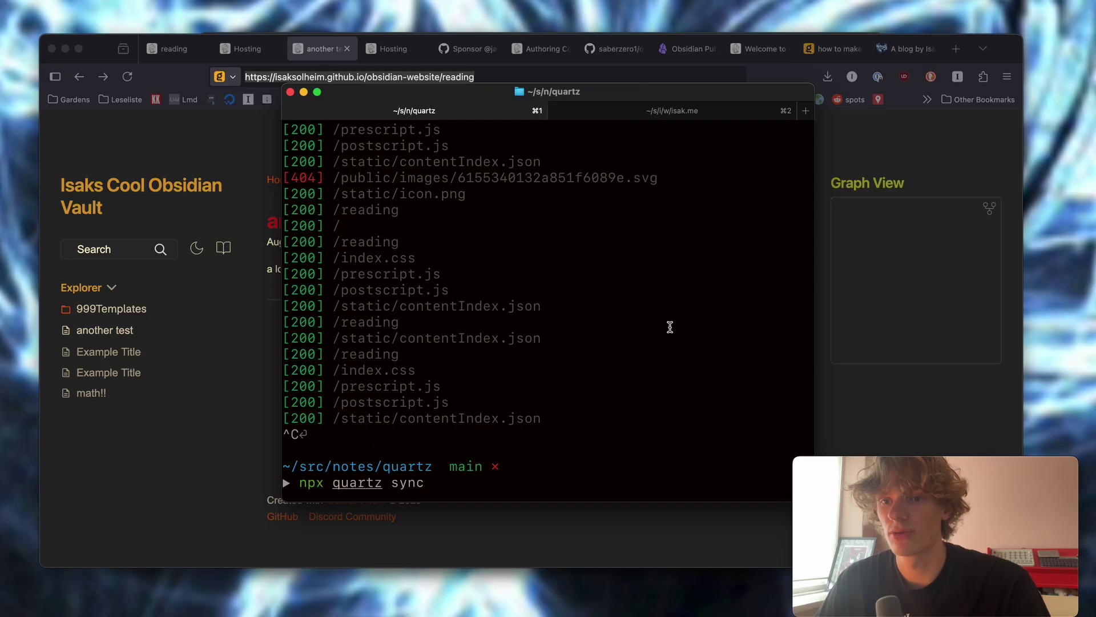
key(Return)
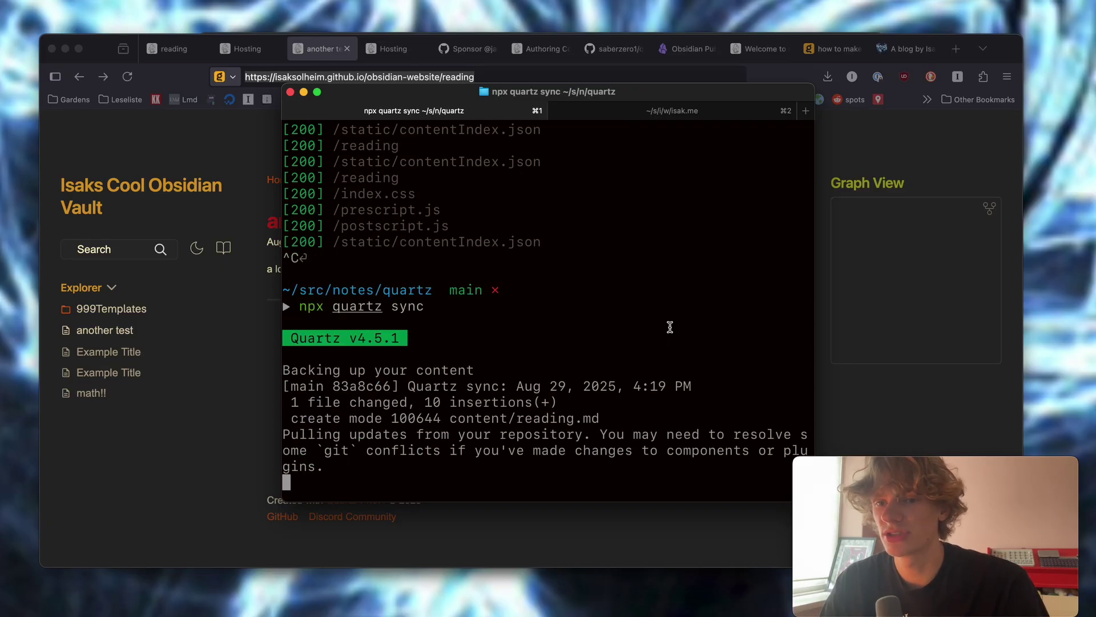
text(git push -u origin main)
key(Return)
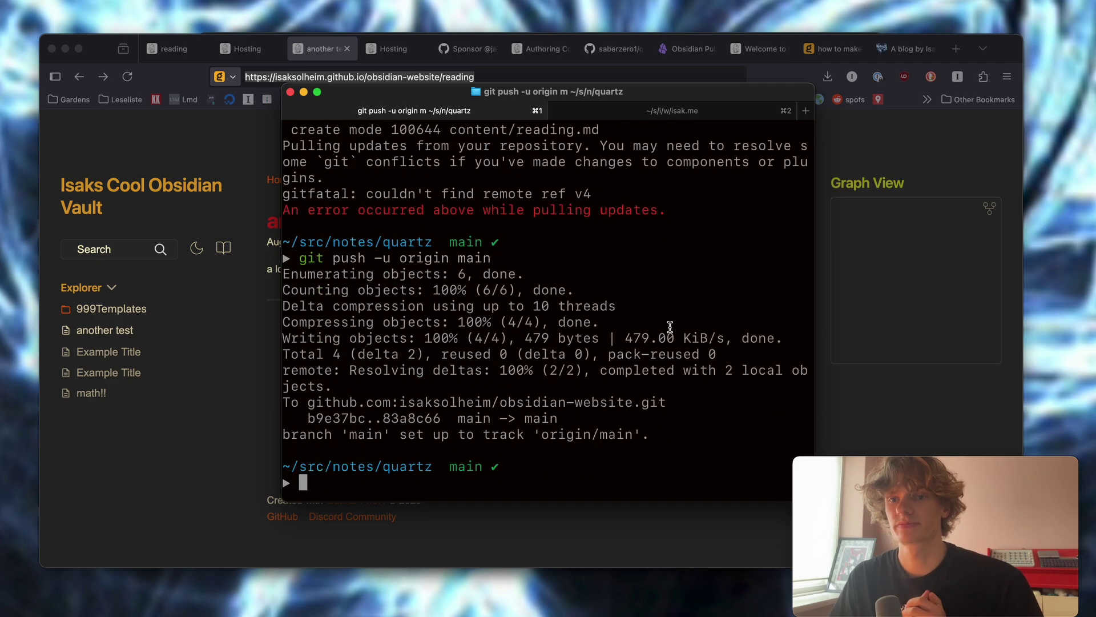
- Reload the deployed GitHub Pages site in the browser, open its reading page, and check the webring widget
click(127, 77)
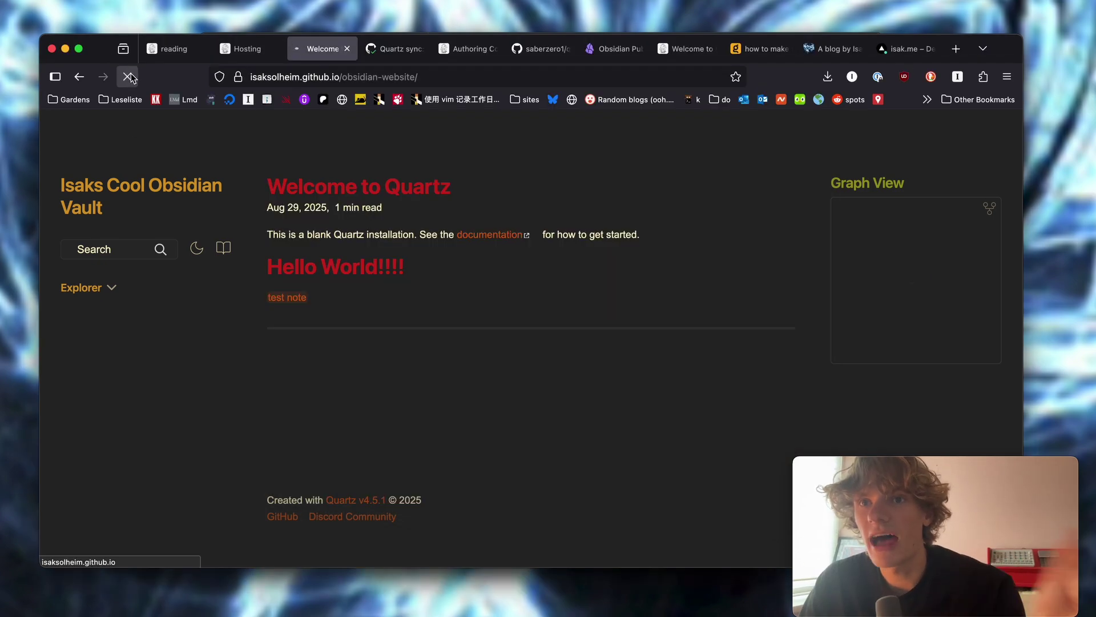
click(112, 413)
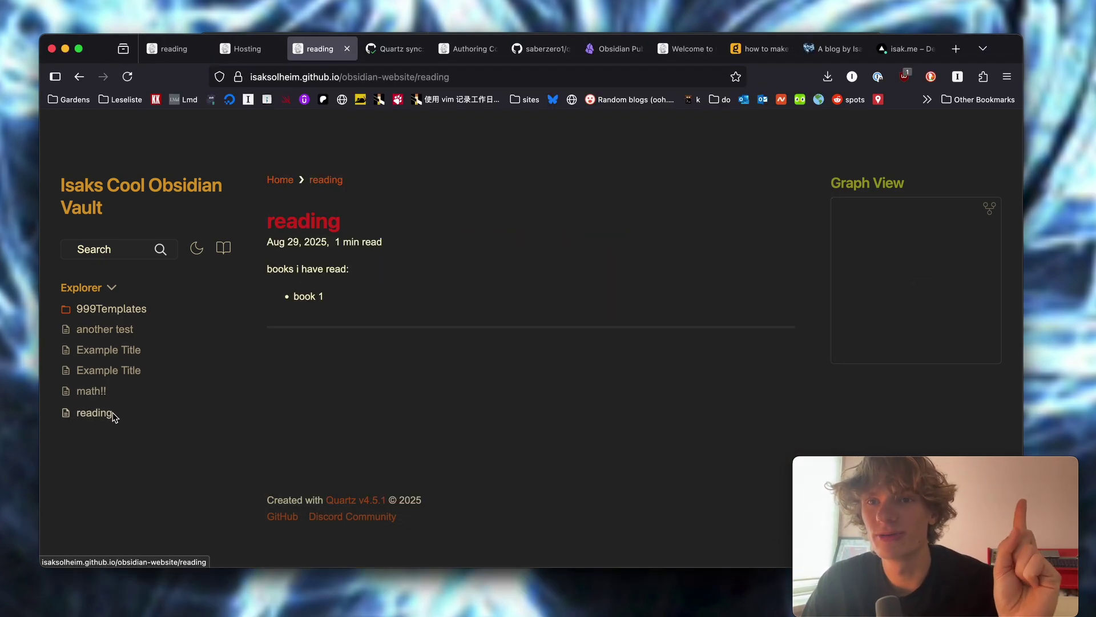
click(135, 74)
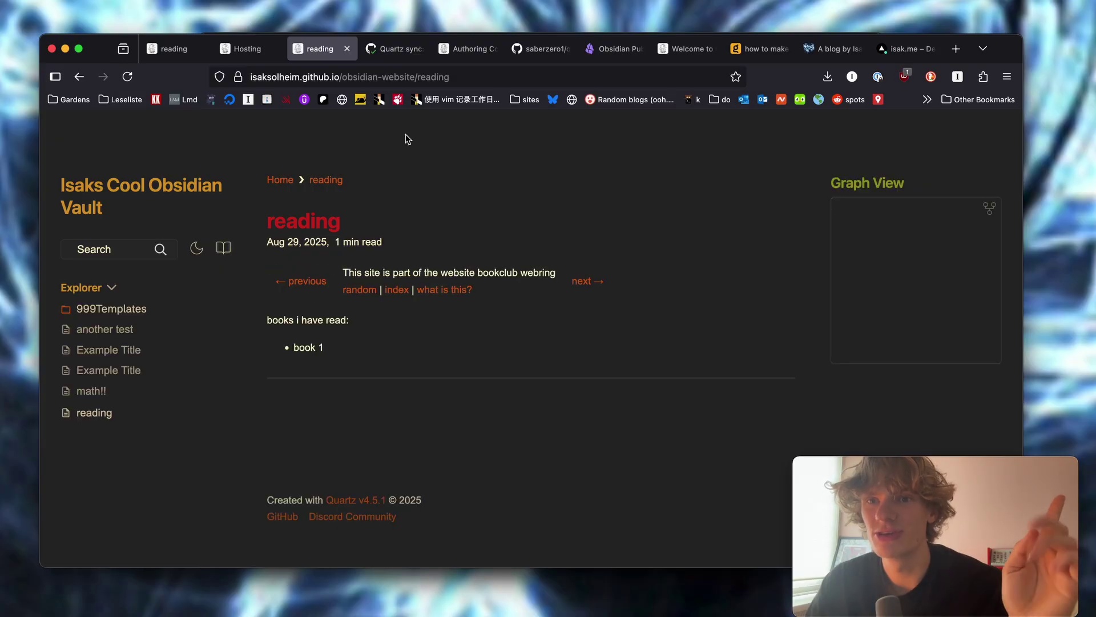
key(super+shift+4)
drag(348, 252, 688, 330)
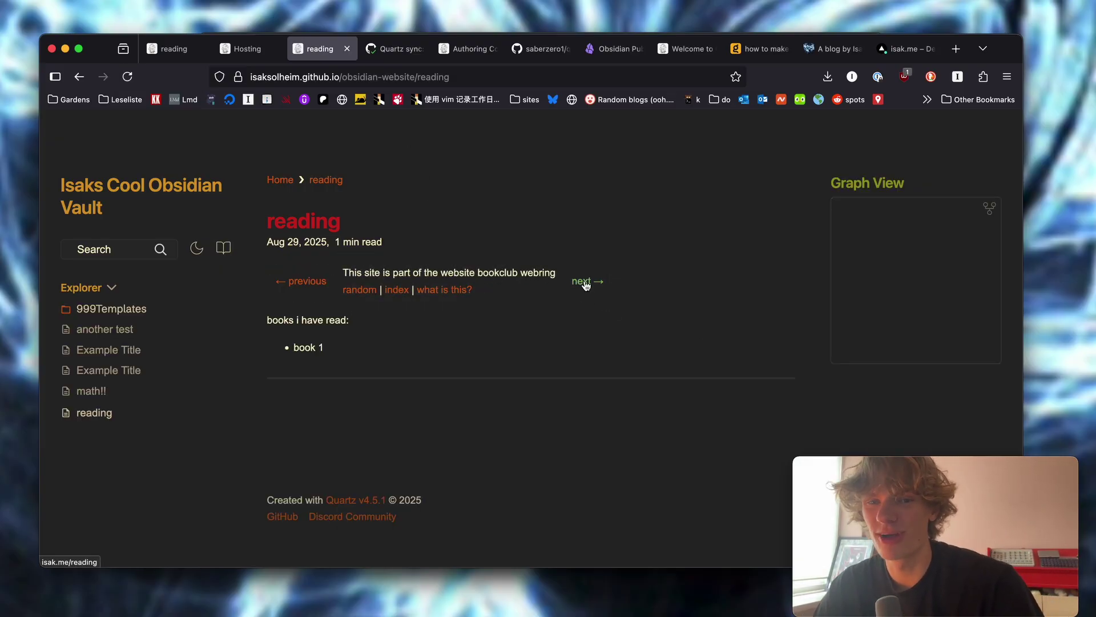
- Test the webring's next and previous links through isak.me, castingspells.xyz and koan39.dev, and go back to the deployed reading page
click(585, 285)
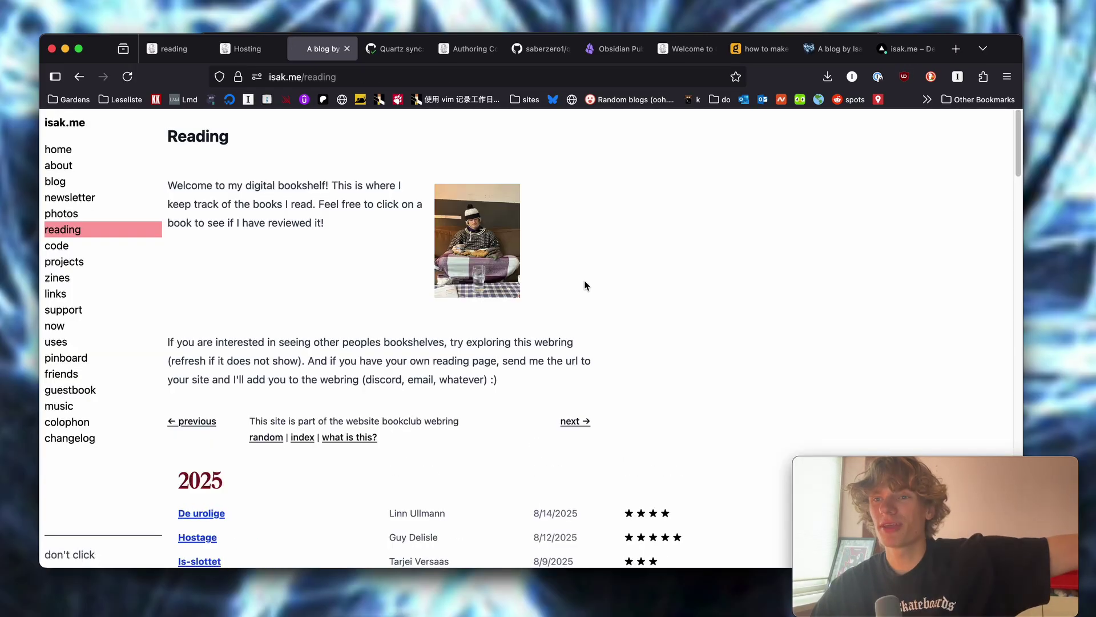
click(576, 423)
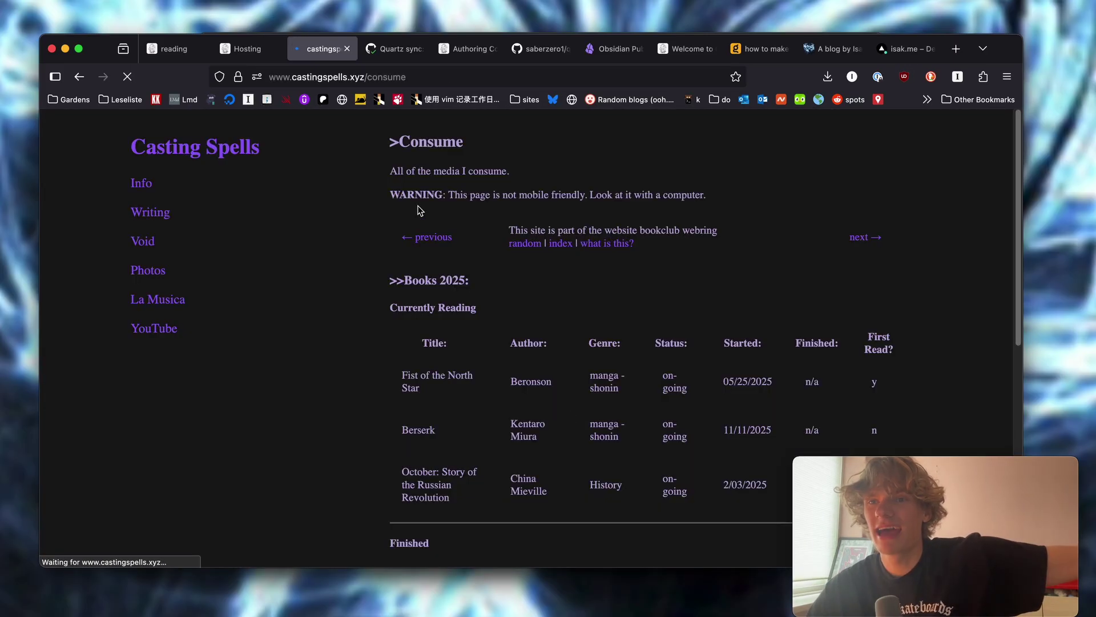
click(431, 242)
click(194, 421)
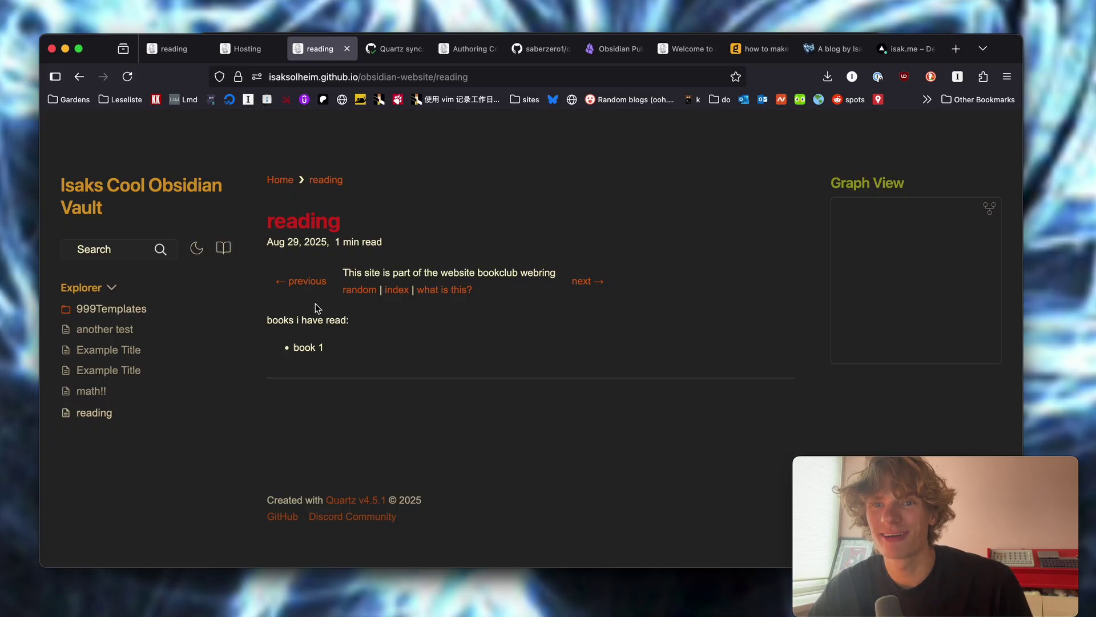
click(306, 281)
drag(375, 174, 829, 410)
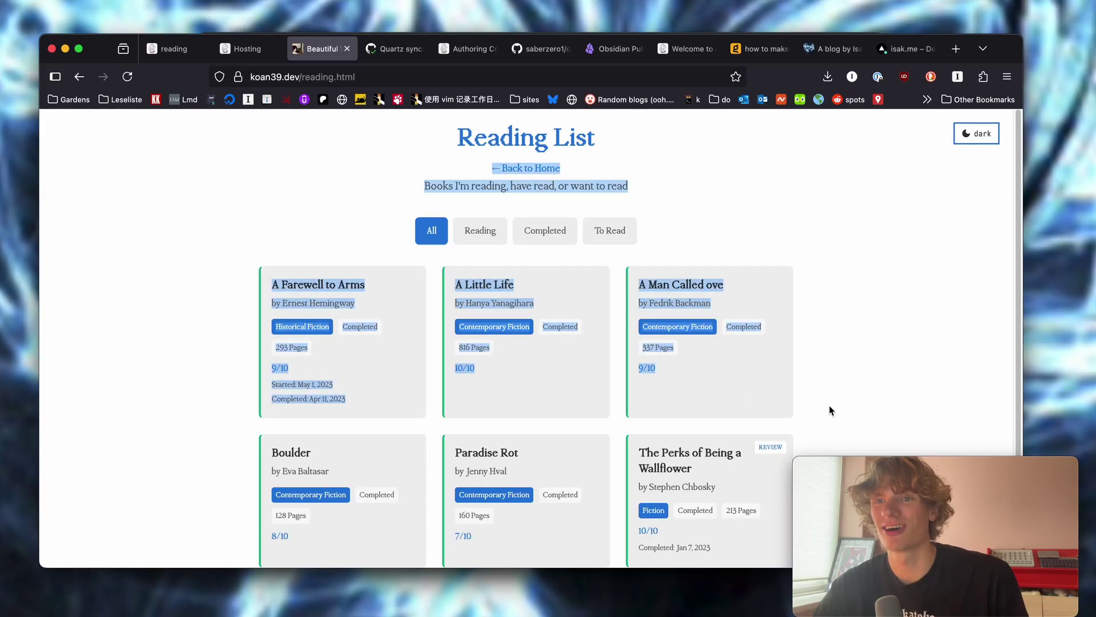
key(super+Left)
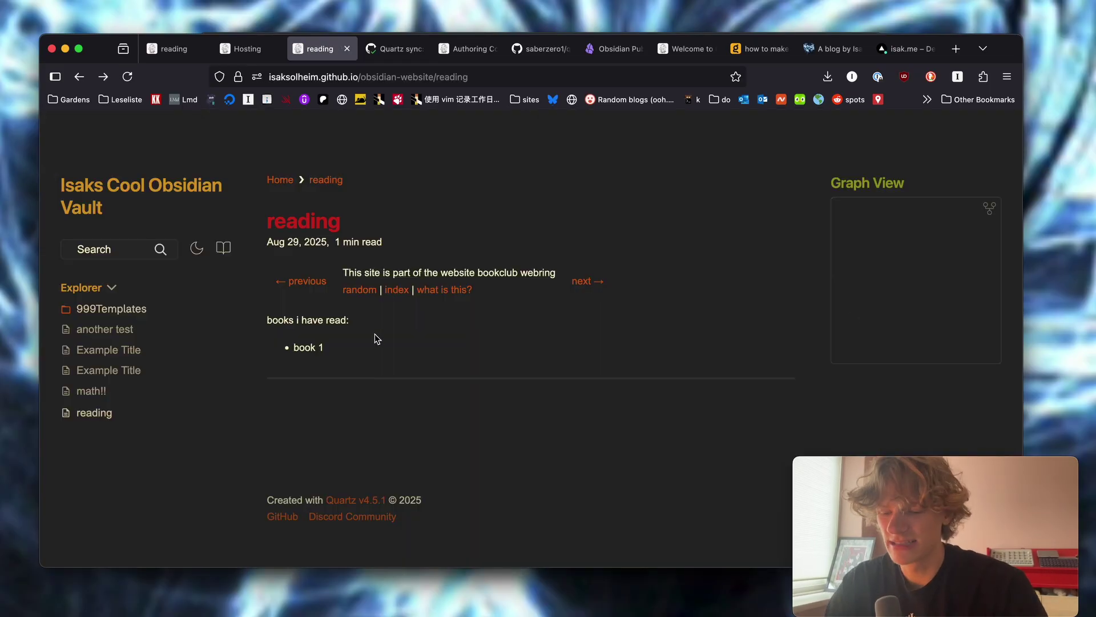
- Review the embed code in Obsidian's reading note, and view the webring index page from the deployed reading page
key(super+space)
text(obs)
key(Return)
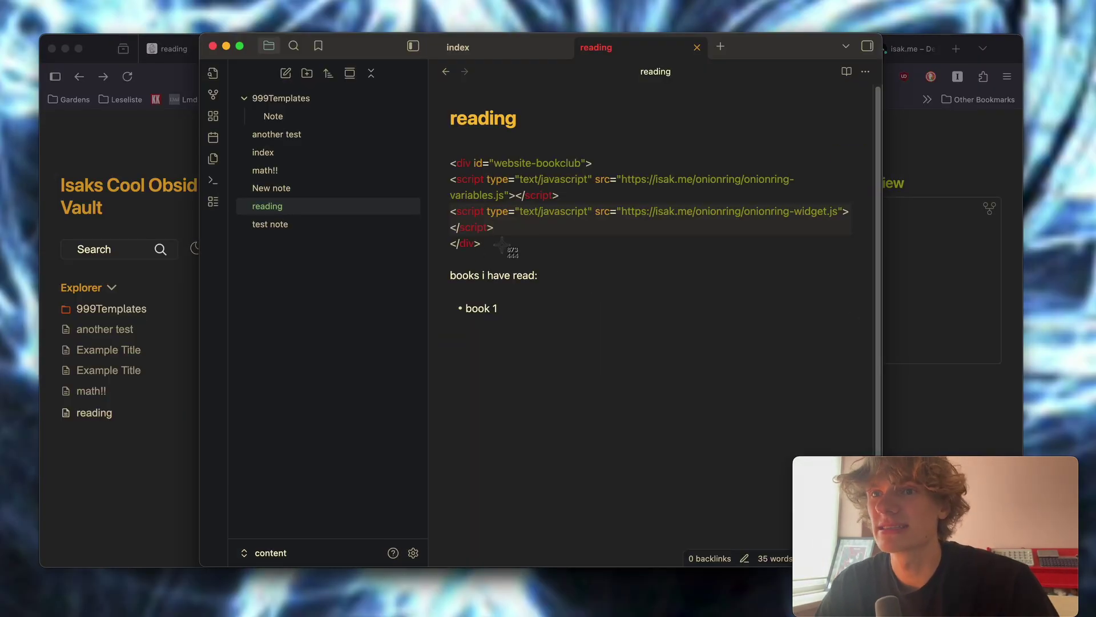
key(super+Tab)
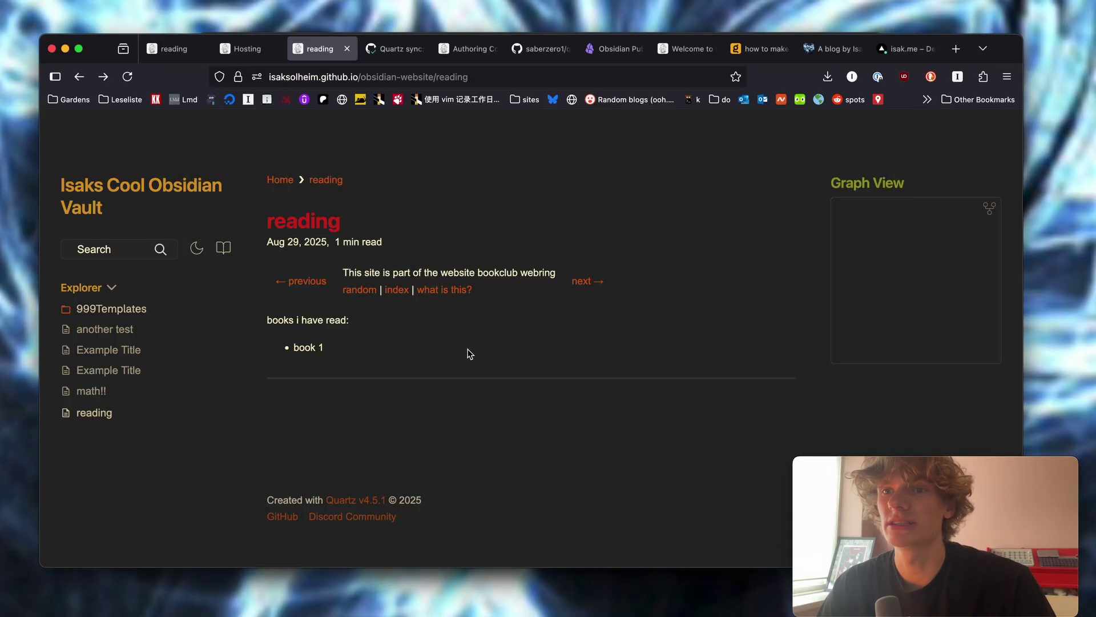
click(392, 289)
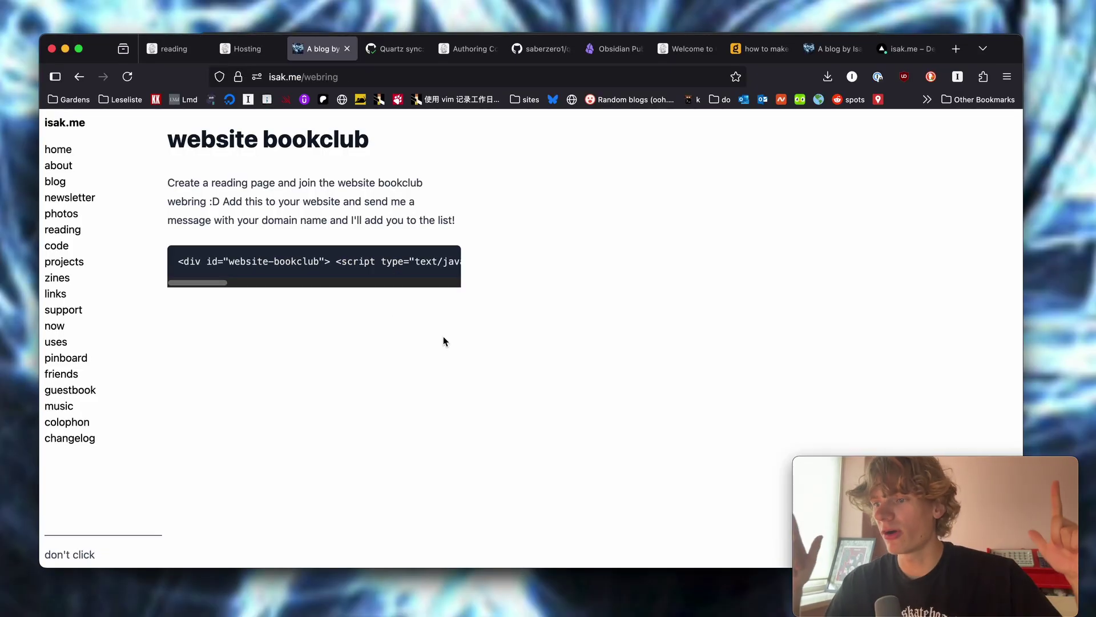
key(super+Left)
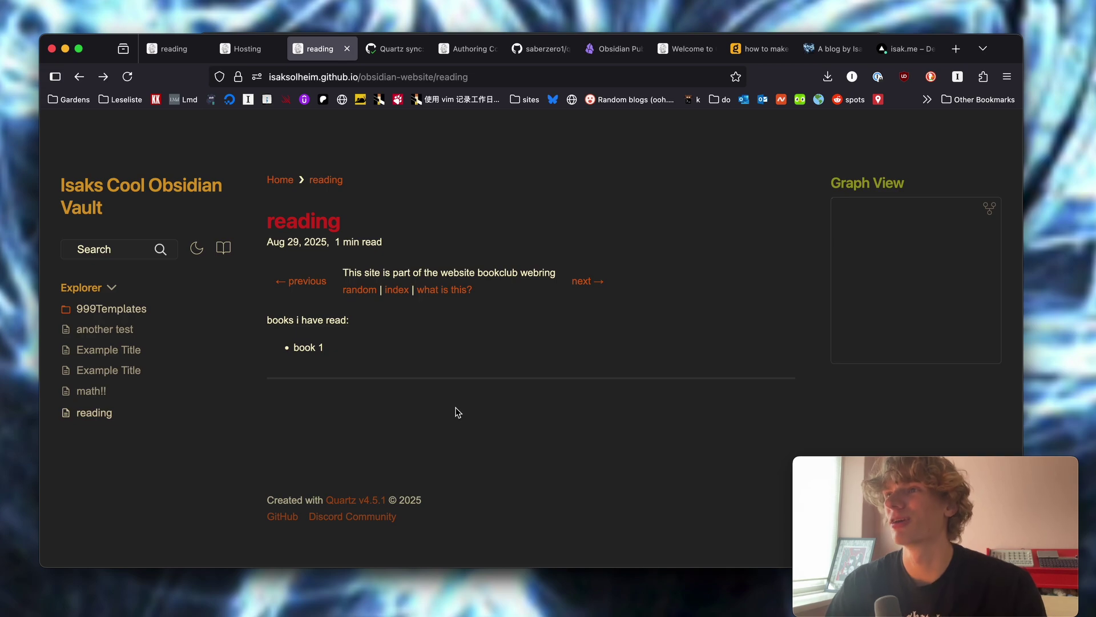
- Open Discord, and return to the deployed reading page in the browser
drag(94, 154, 161, 160)
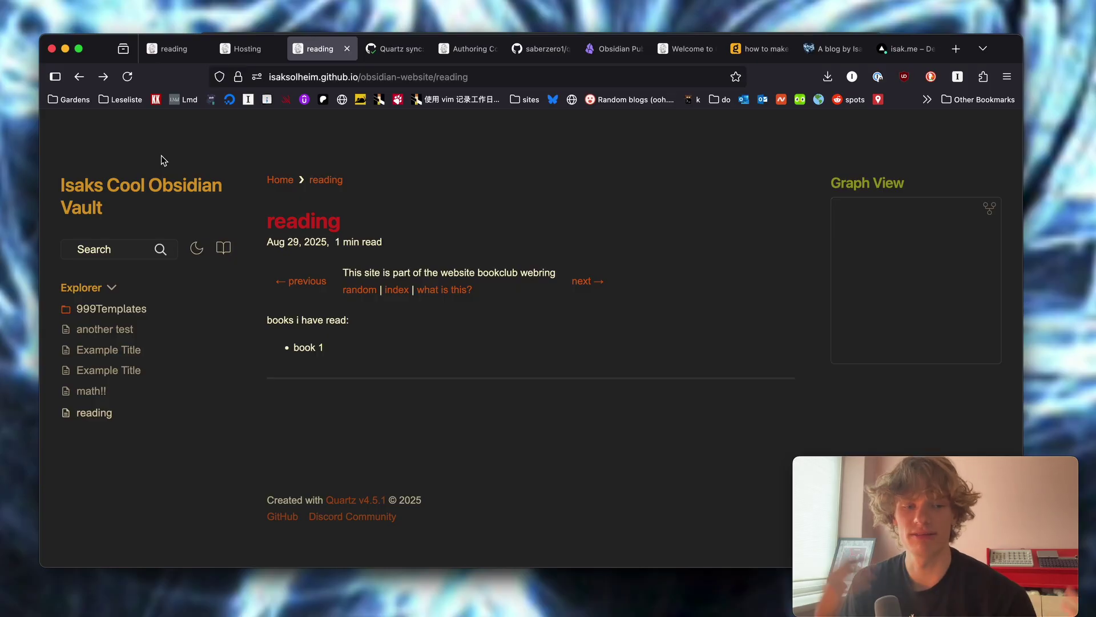
key(super+space)
text(disc)
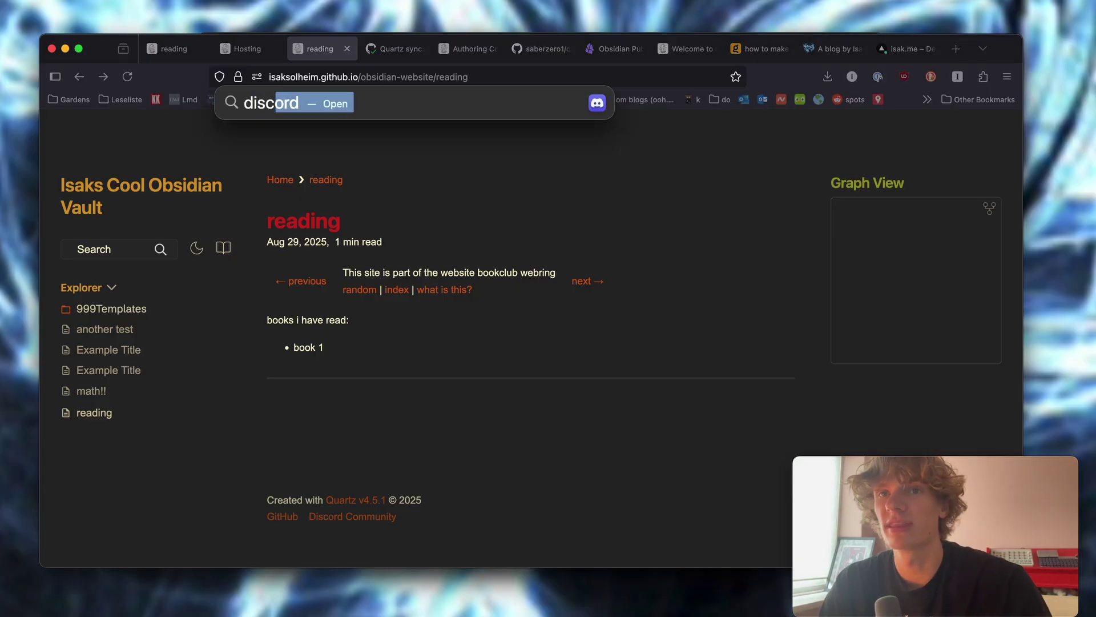
key(Return)
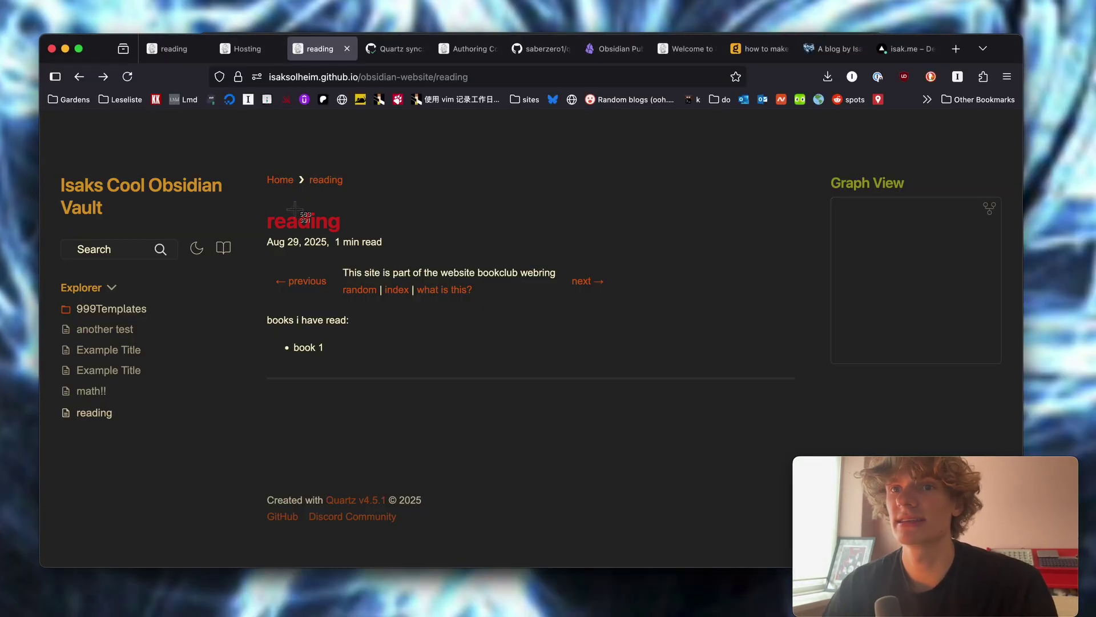
drag(132, 145, 608, 413)
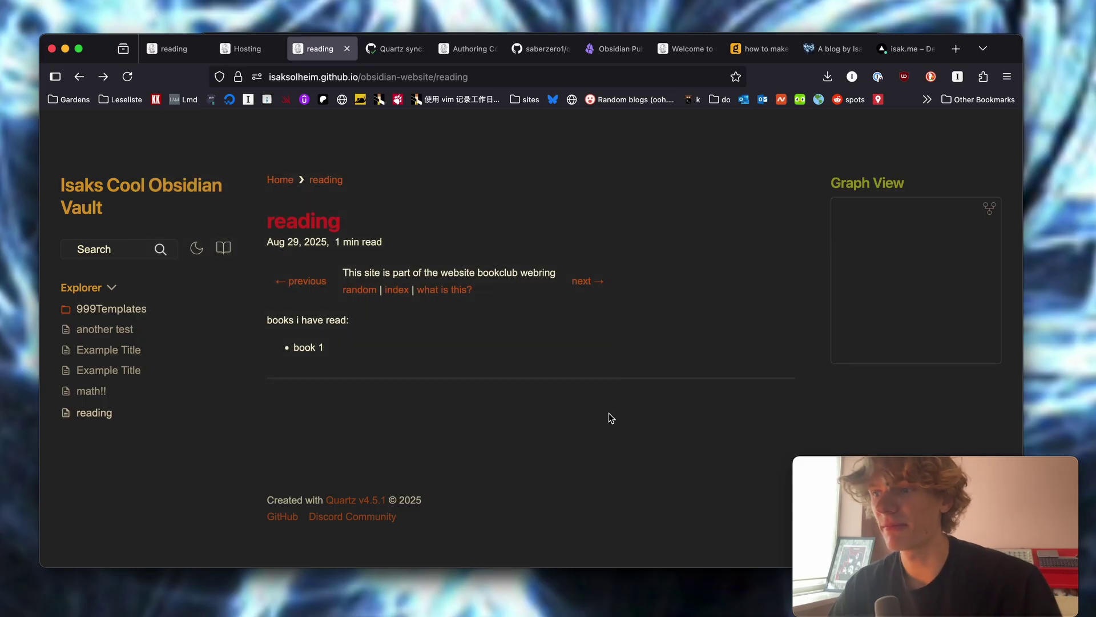